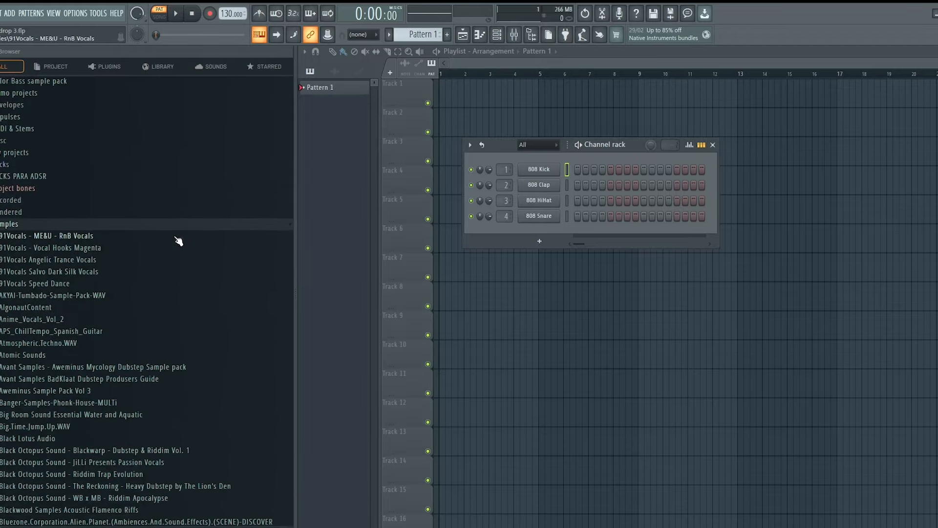
Open the WARRIOR Drums folder inside Atomic Sounds - WARRIOR COLLECTION in the sample browser.
{"action": "left_click", "coordinate": [105, 355]}
{"action": "scroll", "coordinate": [161, 215], "scroll_direction": "down", "scroll_amount": 10}
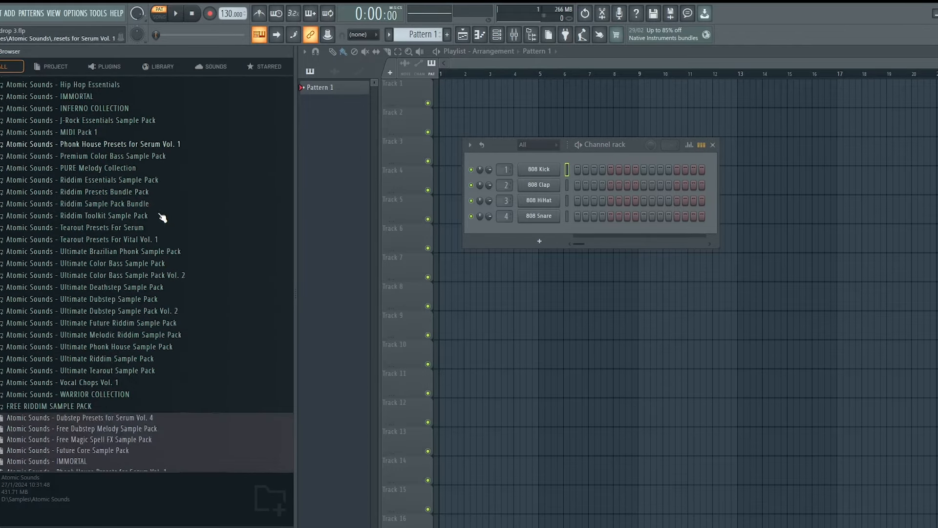
{"action": "scroll", "coordinate": [164, 210], "scroll_direction": "down", "scroll_amount": 2}
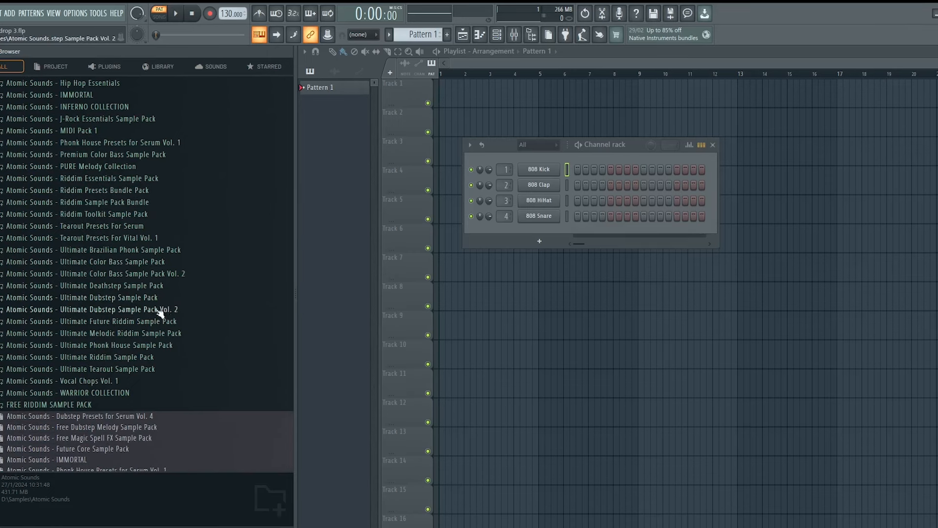
{"action": "scroll", "coordinate": [153, 300], "scroll_direction": "up", "scroll_amount": 2}
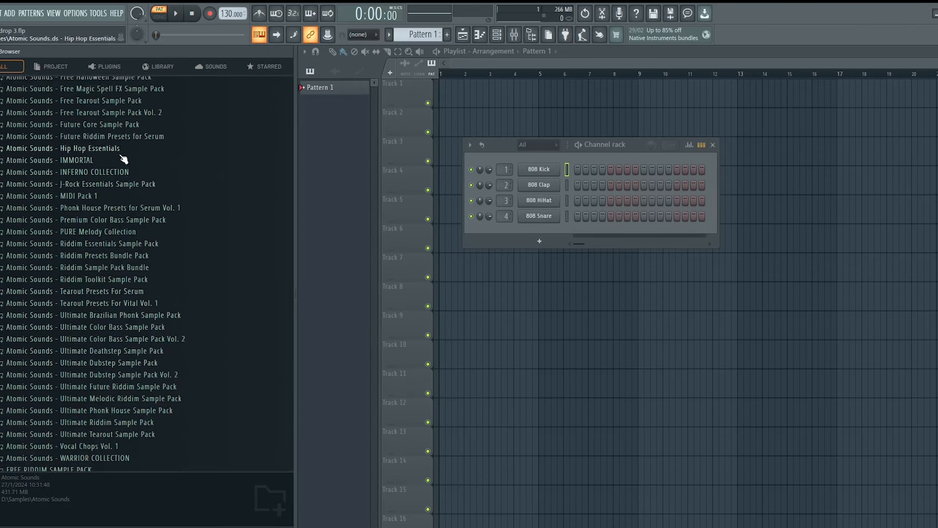
{"action": "scroll", "coordinate": [119, 231], "scroll_direction": "down", "scroll_amount": 4}
{"action": "left_click", "coordinate": [122, 328]}
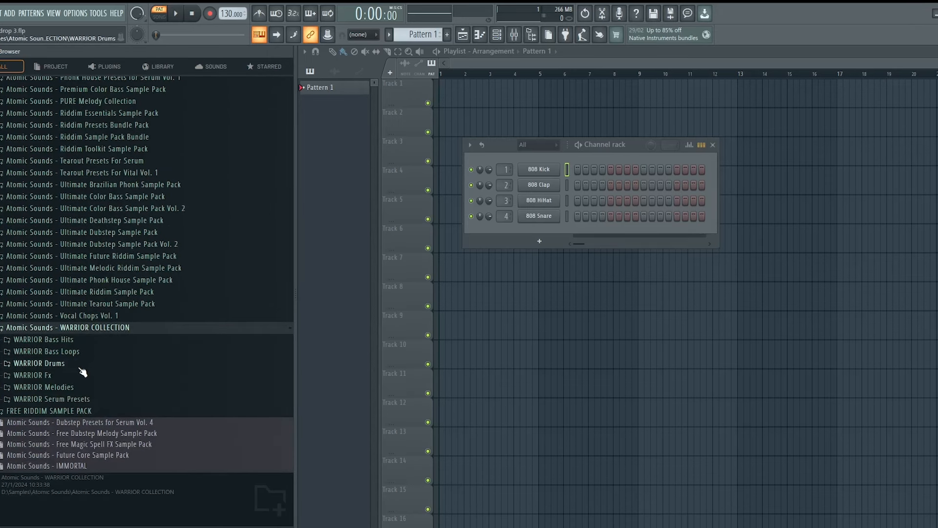
{"action": "left_click", "coordinate": [82, 364]}
Audition the WARRIOR drum samples, comparing kicks such as Kick-7, Kick-8 and Kick-11.
{"action": "left_click", "coordinate": [115, 324]}
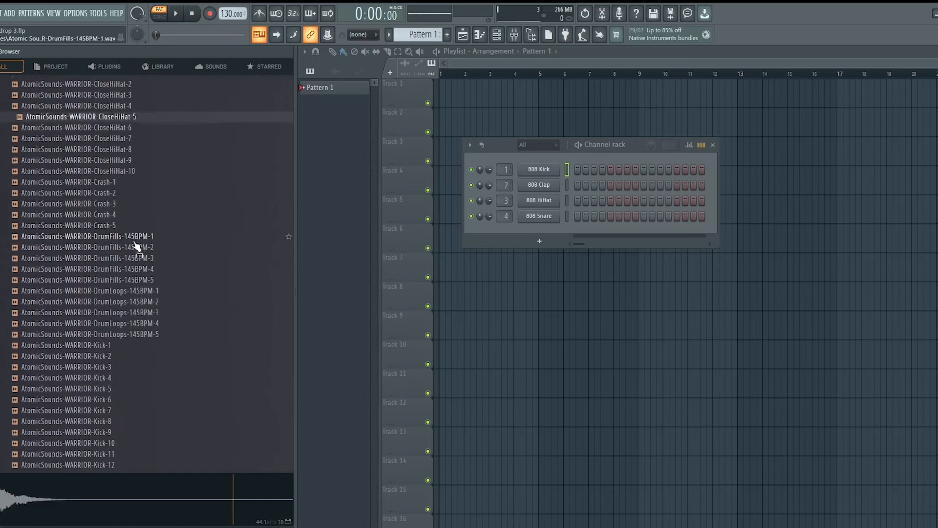
{"action": "left_click", "coordinate": [134, 269]}
{"action": "scroll", "coordinate": [132, 279], "scroll_direction": "down", "scroll_amount": 2}
{"action": "left_click", "coordinate": [129, 301]}
{"action": "scroll", "coordinate": [133, 291], "scroll_direction": "down", "scroll_amount": 2}
{"action": "left_click", "coordinate": [135, 282]}
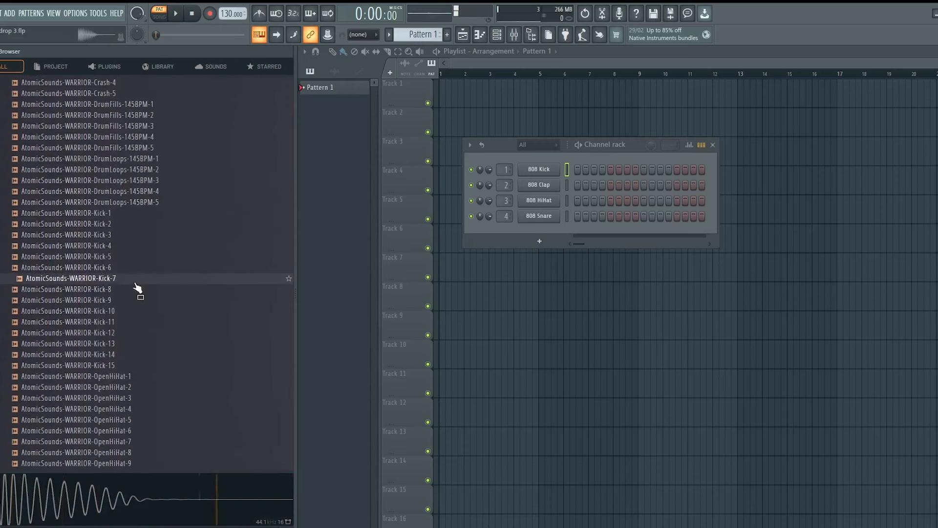
{"action": "left_click", "coordinate": [125, 291]}
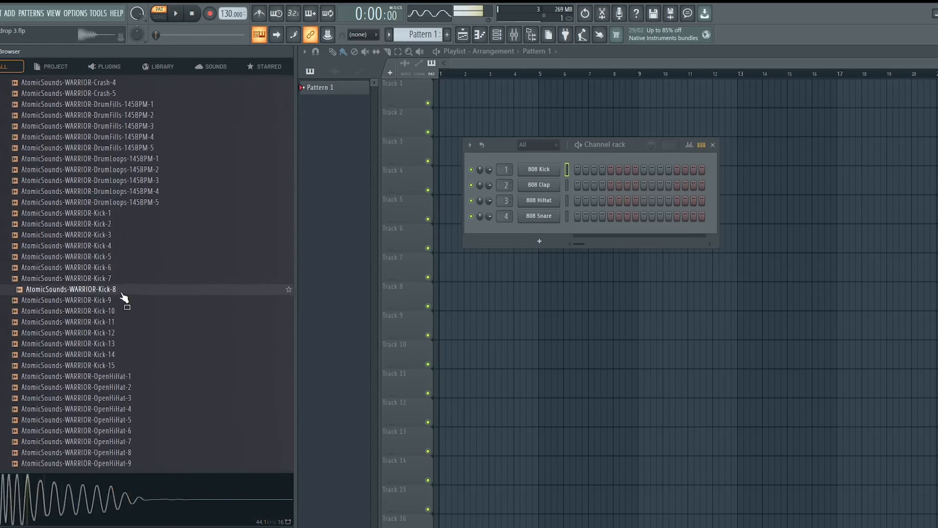
{"action": "left_click", "coordinate": [122, 298]}
{"action": "left_click", "coordinate": [123, 311]}
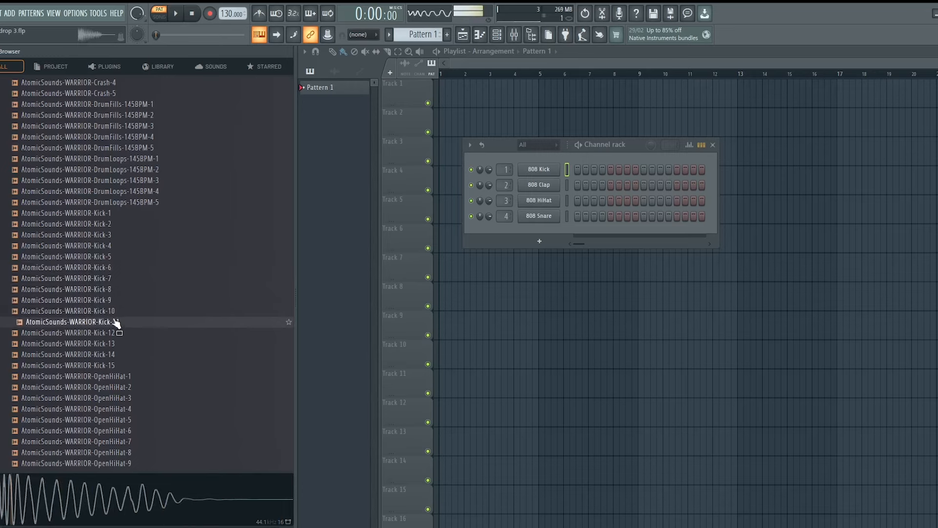
Place AtomicSounds-WARRIOR-Kick-10 near bar 5 in the playlist and set the global snap to Line.
{"action": "left_click", "coordinate": [115, 313]}
{"action": "left_click_drag", "start_coordinate": [548, 269], "coordinate": [545, 272]}
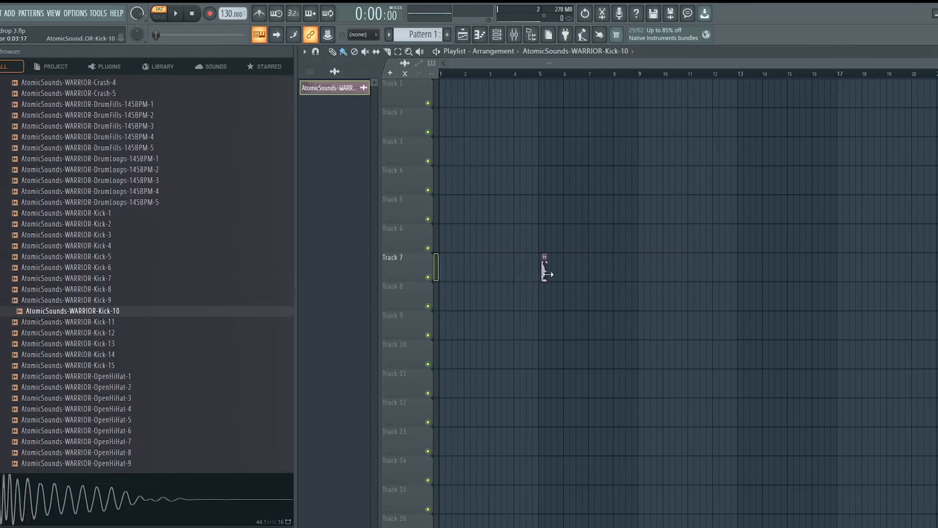
{"action": "left_click", "coordinate": [354, 35]}
{"action": "left_click", "coordinate": [364, 72]}
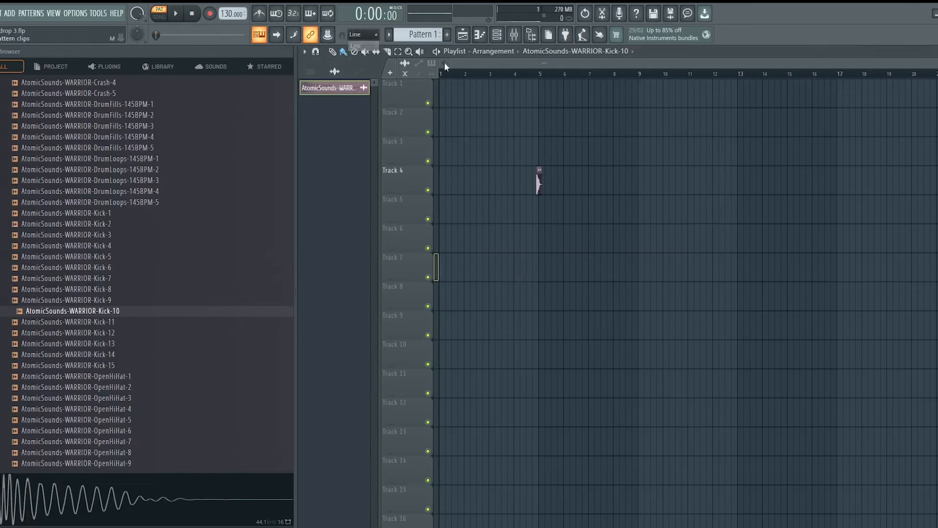
Delete the misaligned kick clip and place Kick-10 again on Track 6, exactly at the start of bar 5.
{"action": "scroll", "coordinate": [534, 80], "scroll_direction": "up", "scroll_amount": 4}
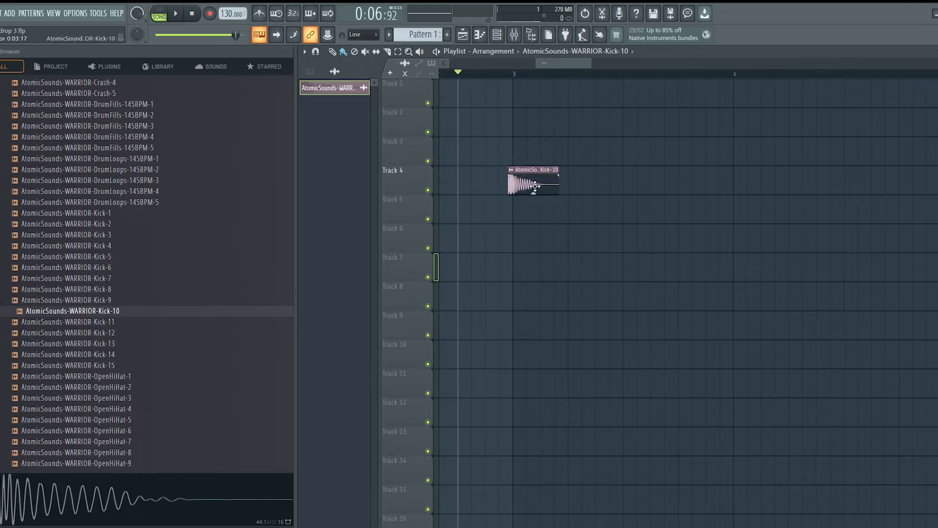
{"action": "scroll", "coordinate": [517, 78], "scroll_direction": "up", "scroll_amount": 3}
{"action": "left_click", "coordinate": [362, 34]}
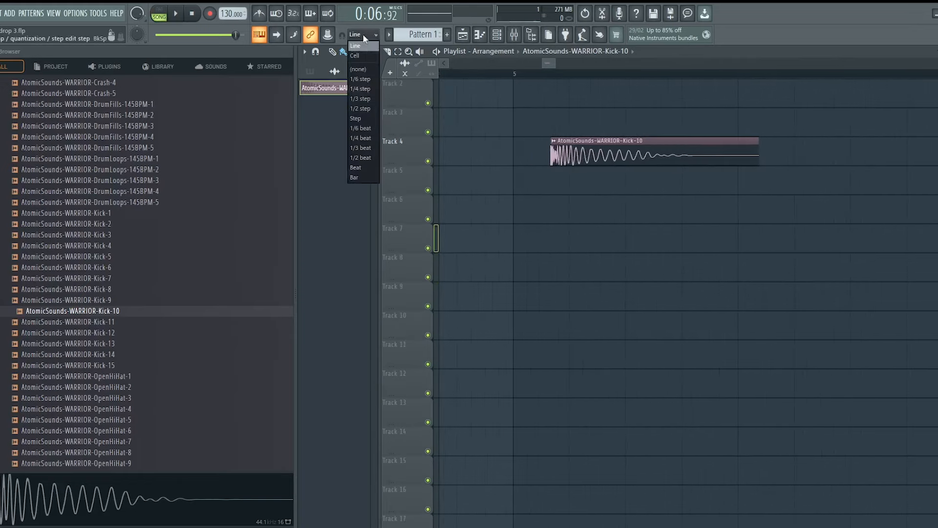
{"action": "right_click", "coordinate": [554, 149]}
{"action": "left_click_drag", "start_coordinate": [172, 310], "coordinate": [525, 211]}
{"action": "scroll", "coordinate": [498, 75], "scroll_direction": "down", "scroll_amount": 6}
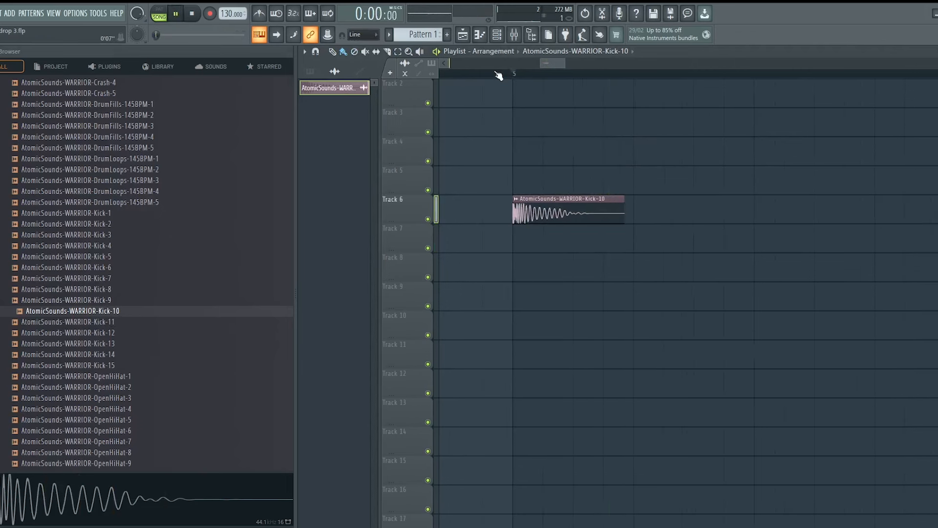
Route the Kick-10 channel to mixer track 5 and remove Fruity Limiter from the master track.
{"action": "double_click", "coordinate": [513, 210]}
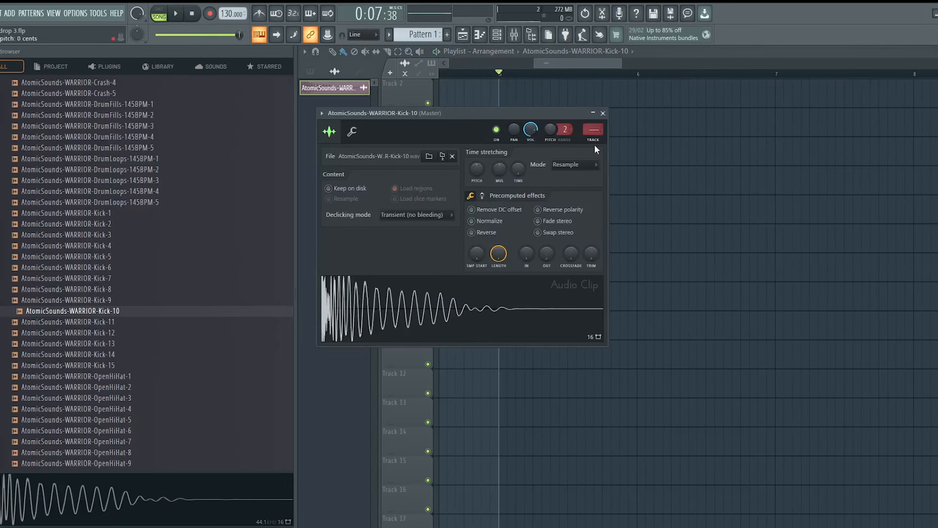
{"action": "left_click", "coordinate": [593, 130]}
{"action": "left_click", "coordinate": [759, 280]}
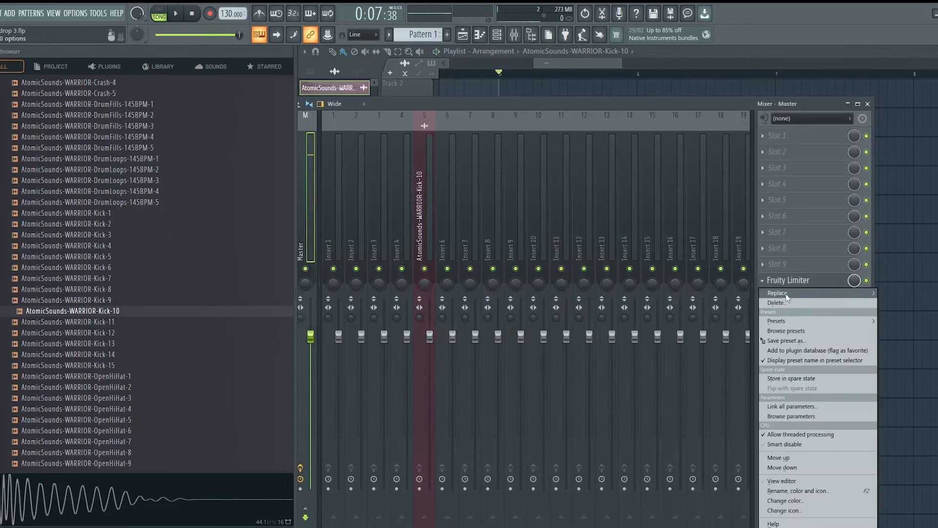
{"action": "key", "text": "Escape"}
Load Fruity WaveShaper into slot 3 of the master track and close the mixer.
{"action": "left_click", "coordinate": [763, 168]}
{"action": "mouse_move", "coordinate": [775, 180]}
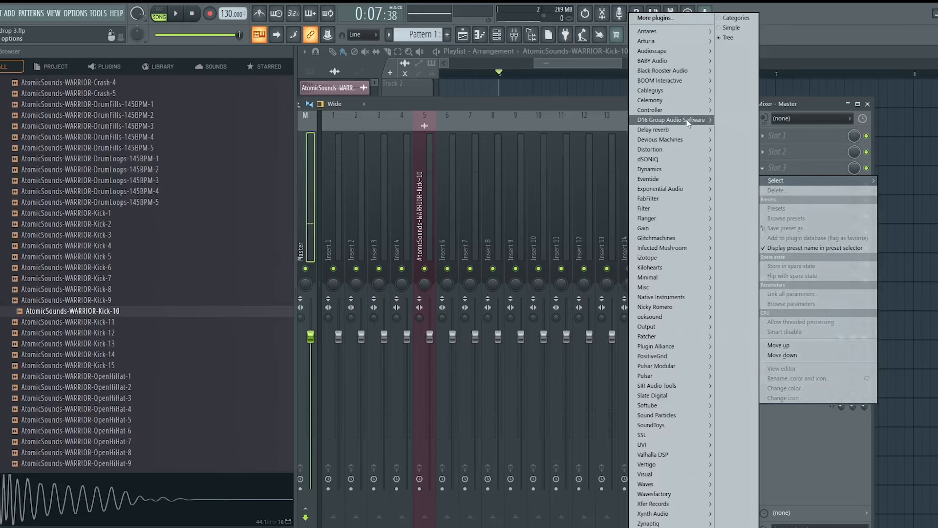
{"action": "mouse_move", "coordinate": [681, 156]}
{"action": "left_click", "coordinate": [586, 197]}
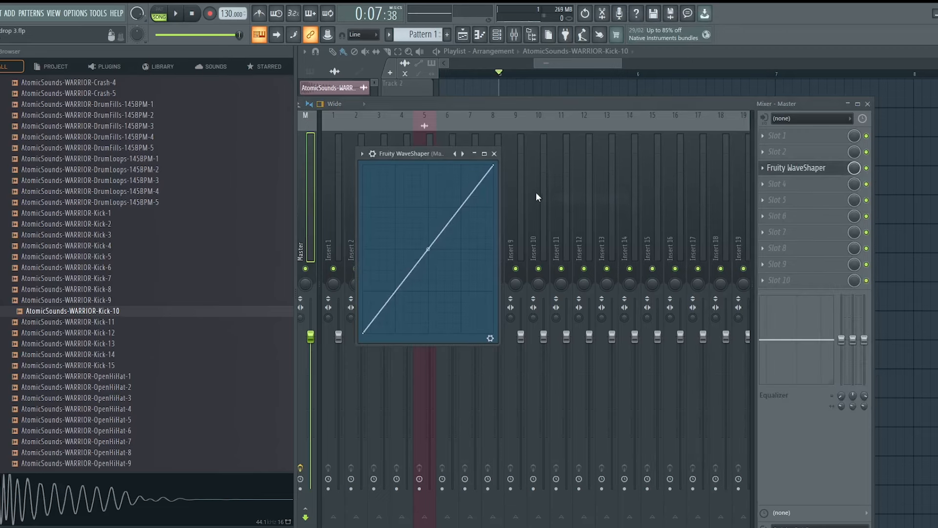
{"action": "left_click", "coordinate": [761, 109]}
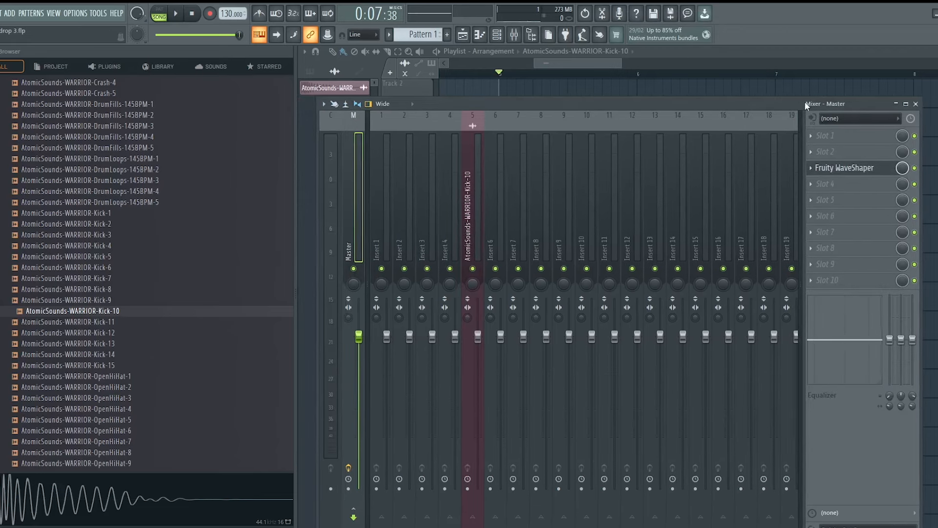
{"action": "left_click", "coordinate": [922, 185]}
Play back the kick clip and check its level in the mixer.
{"action": "key", "text": "space"}
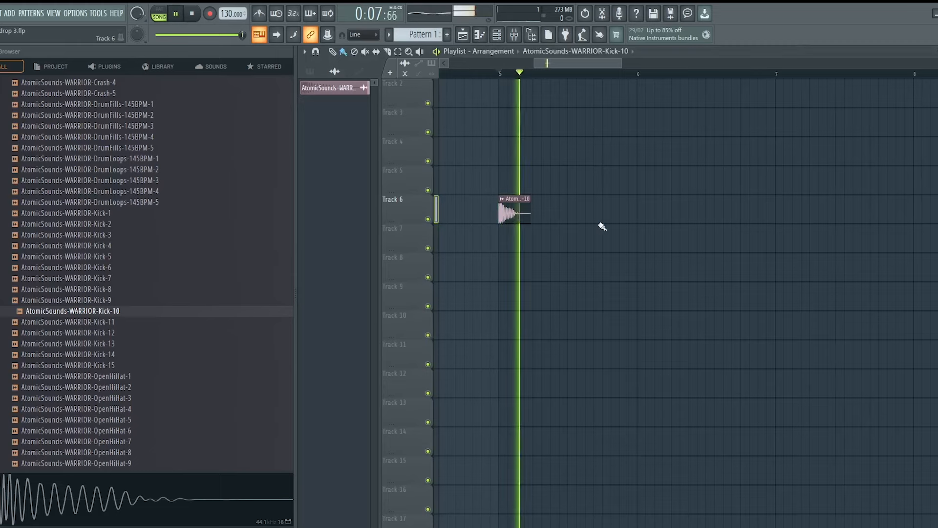
{"action": "left_click", "coordinate": [511, 212]}
{"action": "left_click", "coordinate": [514, 34]}
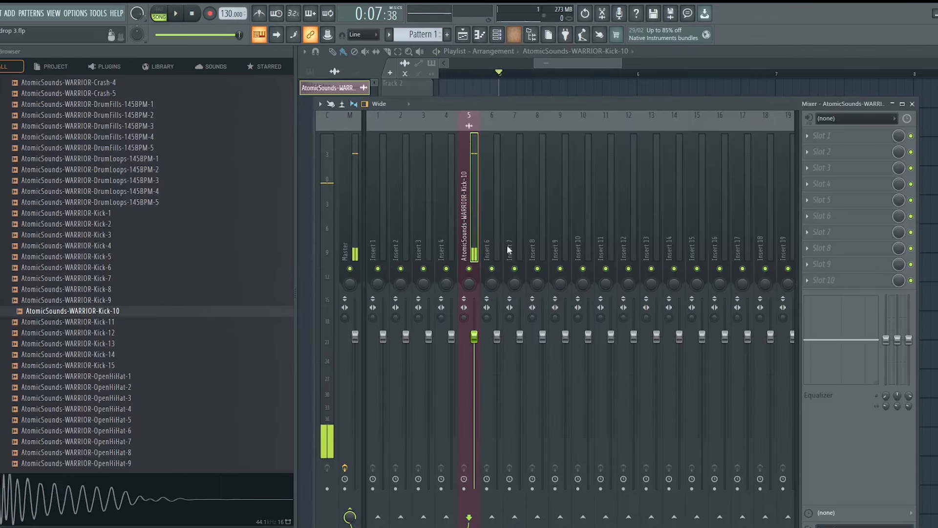
{"action": "key", "text": "space"}
{"action": "key", "text": "F9"}
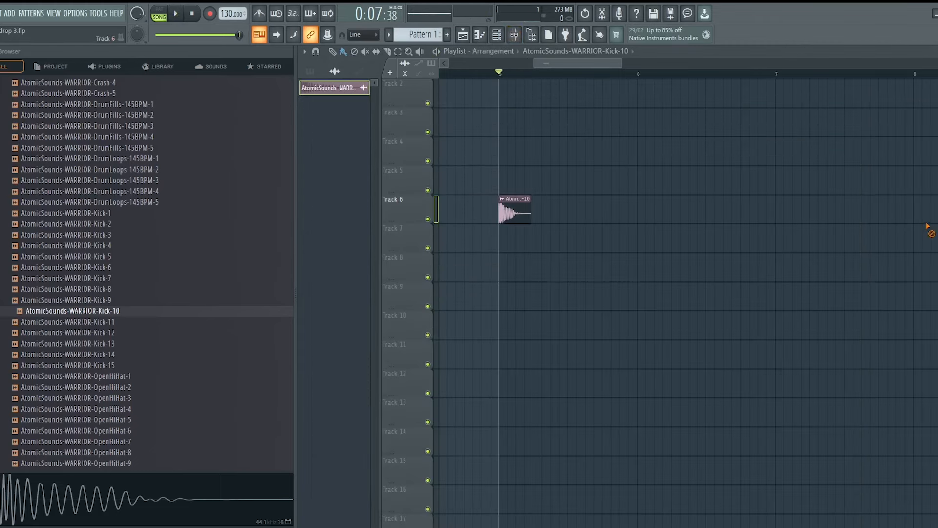
Audition the WARRIOR snare samples, comparing Snare-8, Snare-12 and Snare-3.
{"action": "scroll", "coordinate": [177, 262], "scroll_direction": "down", "scroll_amount": 9}
{"action": "scroll", "coordinate": [156, 278], "scroll_direction": "down", "scroll_amount": 10}
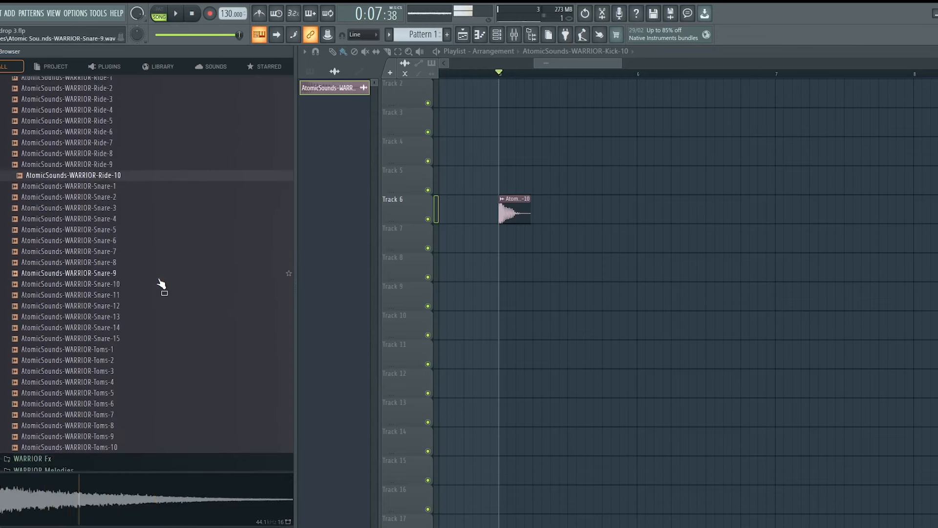
{"action": "left_click", "coordinate": [142, 171]}
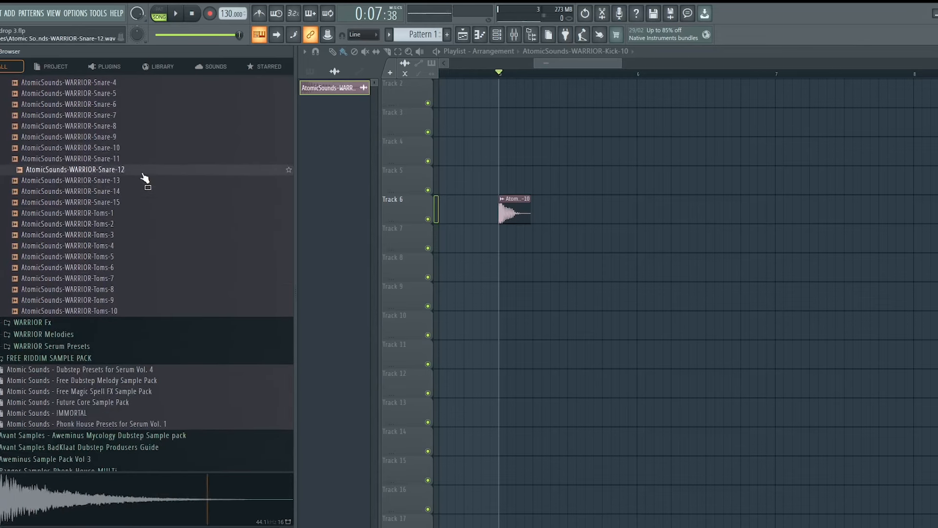
{"action": "scroll", "coordinate": [142, 186], "scroll_direction": "up", "scroll_amount": 4}
{"action": "key", "text": "Up"}
{"action": "key", "text": "Up"}
{"action": "key", "text": "Up"}
{"action": "key", "text": "Up"}
{"action": "key", "text": "Up"}
{"action": "key", "text": "Up"}
{"action": "key", "text": "Up"}
{"action": "key", "text": "Up"}
{"action": "key", "text": "Up"}
{"action": "key", "text": "Up"}
{"action": "key", "text": "Up"}
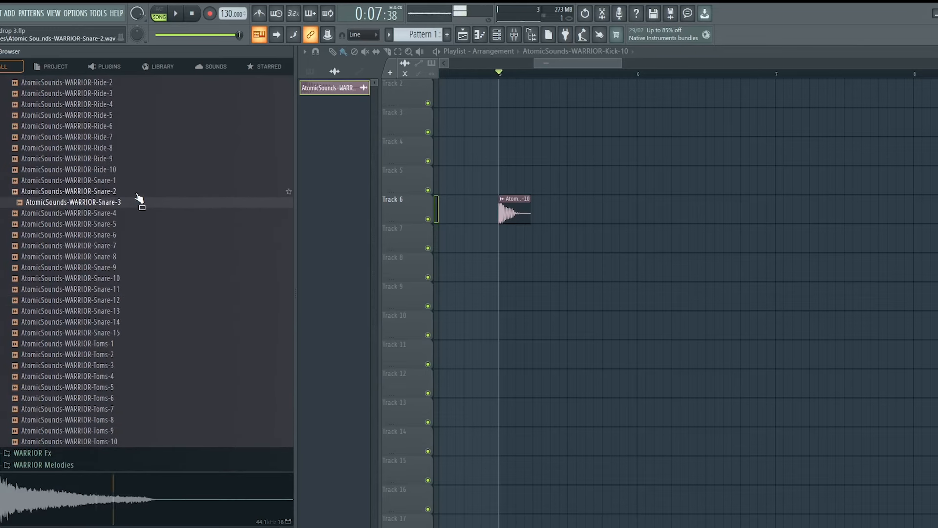
{"action": "left_click", "coordinate": [128, 246]}
{"action": "left_click", "coordinate": [122, 256]}
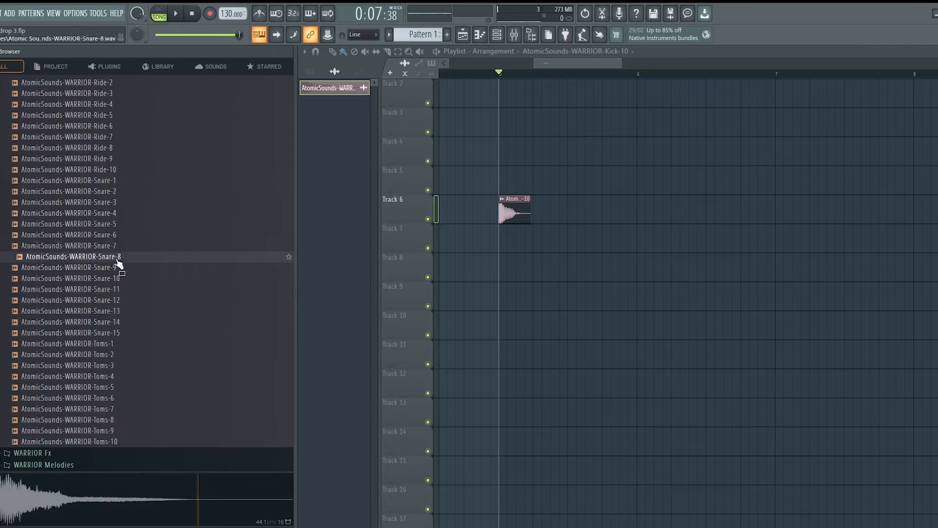
{"action": "left_click", "coordinate": [126, 289]}
{"action": "left_click", "coordinate": [126, 300]}
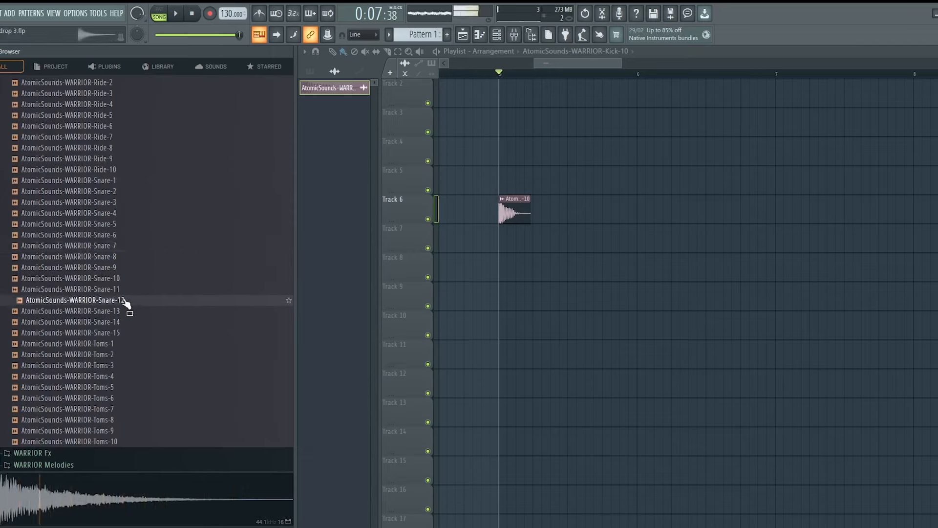
{"action": "left_click", "coordinate": [131, 172]}
{"action": "left_click", "coordinate": [128, 183]}
{"action": "left_click", "coordinate": [124, 194]}
{"action": "left_click", "coordinate": [119, 205]}
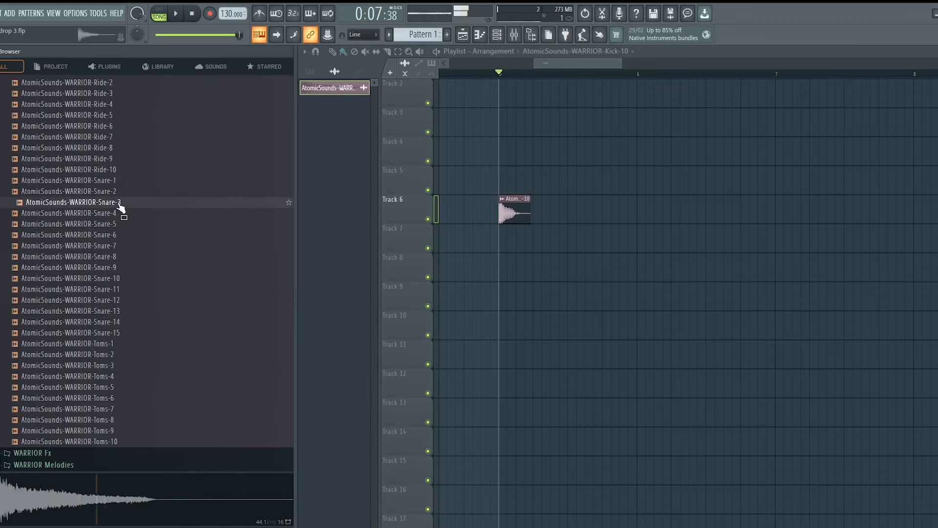
Place AtomicSounds-WARRIOR-Snare-3 on Track 8 halfway through bar 5 and route its channel to a mixer track.
{"action": "left_click_drag", "start_coordinate": [534, 297], "coordinate": [569, 269]}
{"action": "key", "text": "space"}
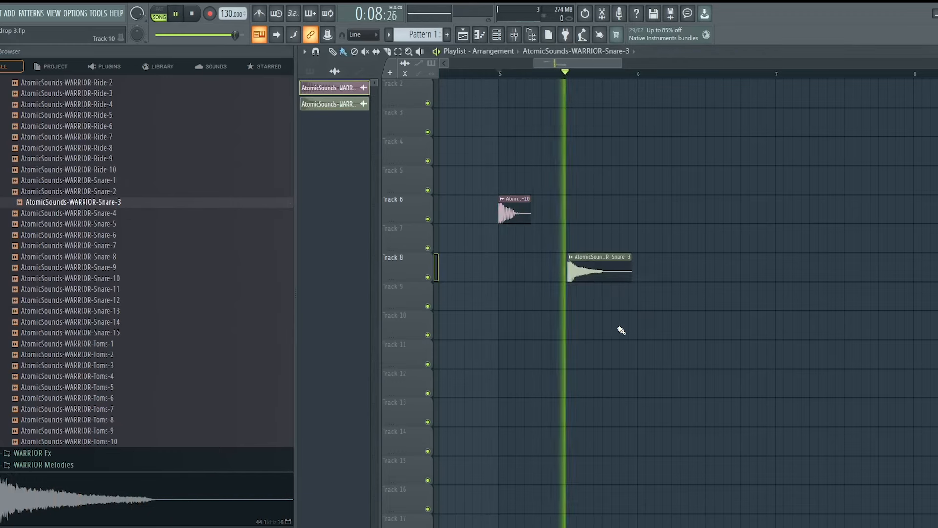
{"action": "double_click", "coordinate": [586, 269]}
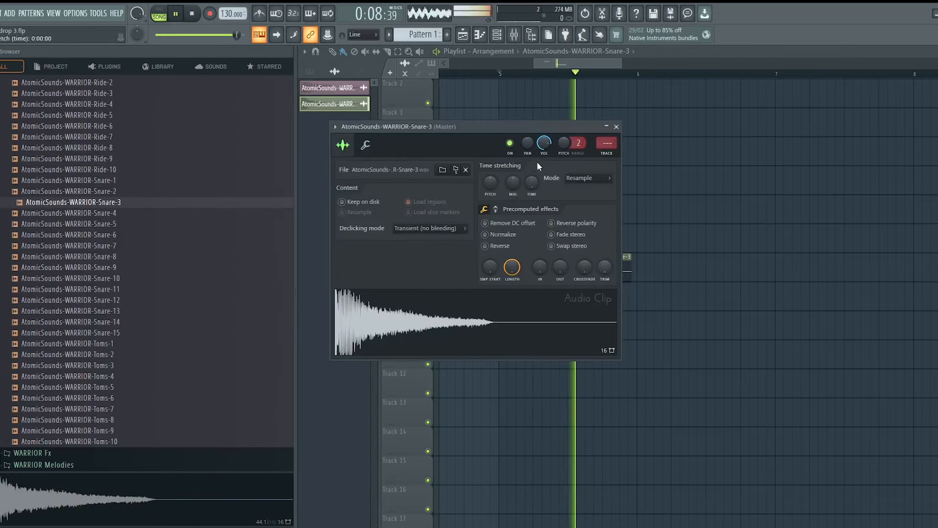
{"action": "key", "text": "space"}
{"action": "key", "text": "space"}
{"action": "key", "text": "ctrl+l"}
{"action": "left_click", "coordinate": [720, 54]}
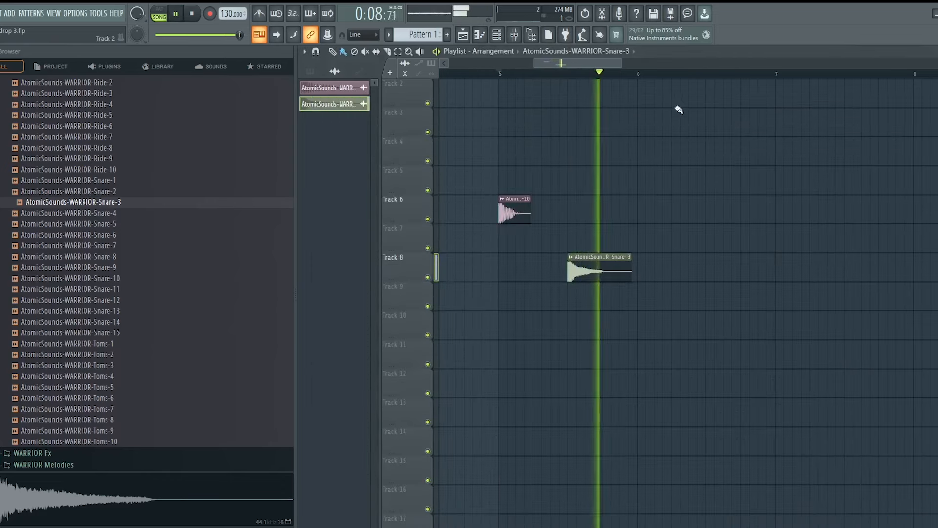
Set the project tempo to 150 BPM and play back the kick and snare.
{"action": "key", "text": "space"}
{"action": "left_click_drag", "start_coordinate": [232, 13], "coordinate": [233, 2]}
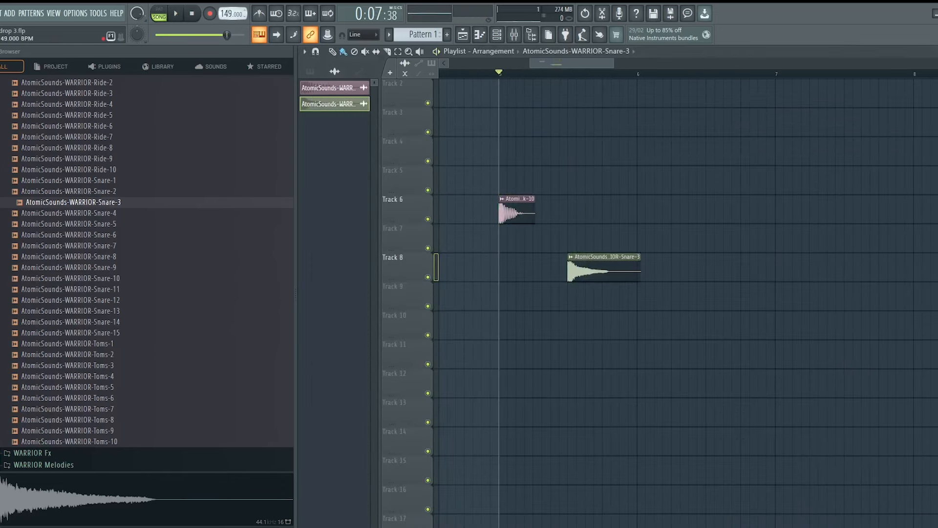
{"action": "key", "text": "space"}
{"action": "key", "text": "space"}
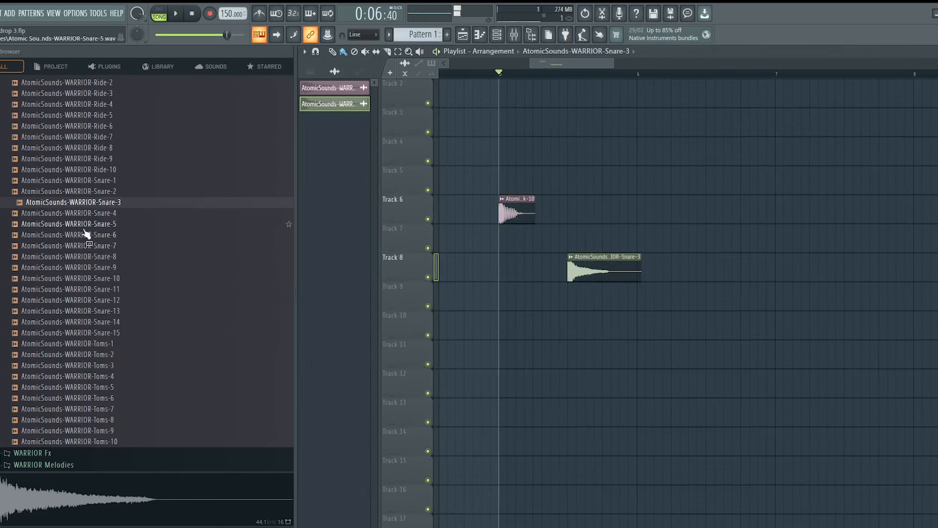
Look through the WARRIOR drum samples for a clap and audition Clap-6.
{"action": "scroll", "coordinate": [100, 244], "scroll_direction": "up", "scroll_amount": 9}
{"action": "key", "text": "Up"}
{"action": "key", "text": "Up"}
{"action": "key", "text": "Up"}
{"action": "key", "text": "Up"}
{"action": "key", "text": "Up"}
{"action": "key", "text": "Up"}
{"action": "key", "text": "Up"}
{"action": "key", "text": "Up"}
{"action": "key", "text": "Up"}
{"action": "key", "text": "Up"}
{"action": "key", "text": "Up"}
{"action": "key", "text": "Up"}
{"action": "key", "text": "Up"}
{"action": "key", "text": "Up"}
{"action": "key", "text": "Up"}
{"action": "key", "text": "Up"}
{"action": "key", "text": "Up"}
{"action": "key", "text": "Up"}
{"action": "key", "text": "Up"}
{"action": "key", "text": "Up"}
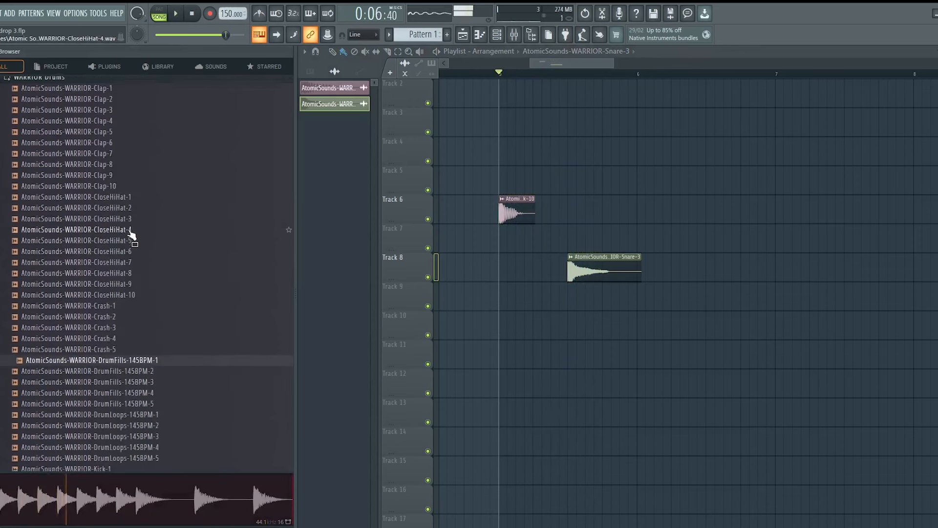
{"action": "key", "text": "Up"}
{"action": "key", "text": "Up"}
{"action": "key", "text": "Up"}
{"action": "key", "text": "Up"}
{"action": "key", "text": "Up"}
{"action": "key", "text": "Up"}
{"action": "key", "text": "Up"}
{"action": "key", "text": "Up"}
{"action": "key", "text": "Up"}
{"action": "key", "text": "Up"}
{"action": "left_click", "coordinate": [126, 278]}
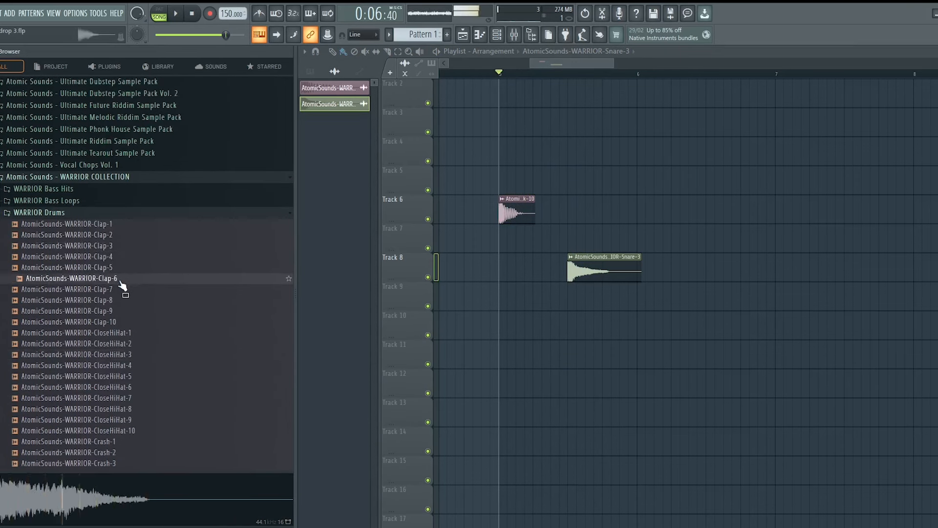
Replace the snare clip with AtomicSounds-WARRIOR-Clap-6 on Track 9, halfway through bar 5.
{"action": "left_click_drag", "start_coordinate": [578, 243], "coordinate": [567, 303]}
{"action": "right_click", "coordinate": [576, 269]}
{"action": "left_click", "coordinate": [521, 218]}
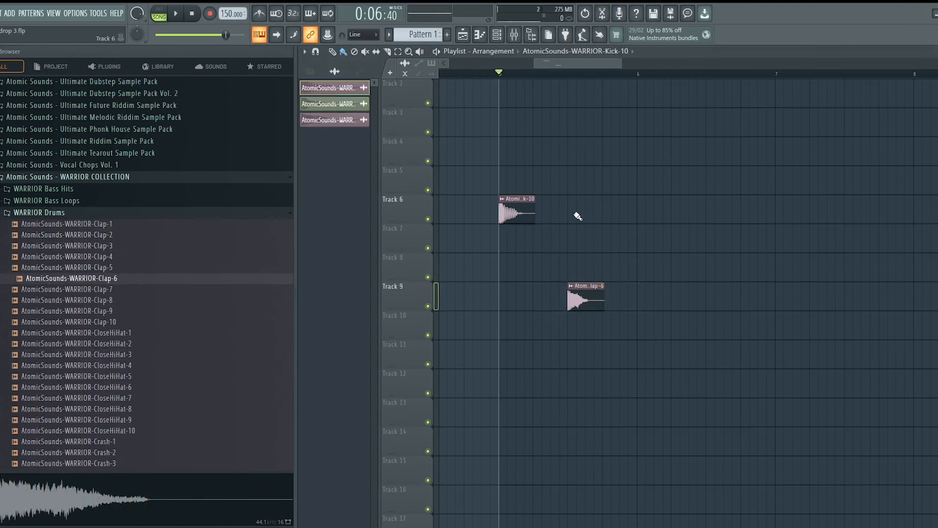
Add a Kick-10 clip on Track 6 halfway through bar 5 and route the Clap-6 channel to mixer track 7.
{"action": "left_click", "coordinate": [576, 214]}
{"action": "key", "text": "space"}
{"action": "double_click", "coordinate": [588, 299]}
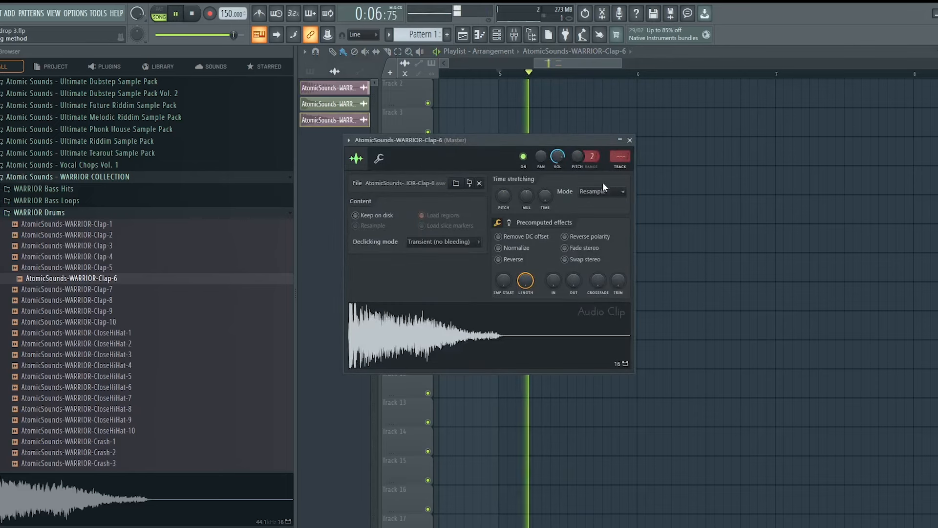
{"action": "left_click", "coordinate": [618, 168]}
{"action": "key", "text": "F9"}
{"action": "key", "text": "space"}
Duplicate the kick and clap clips of bar 5 into bar 6.
{"action": "left_click_drag", "start_coordinate": [666, 136], "coordinate": [504, 305]}
{"action": "key", "text": "space"}
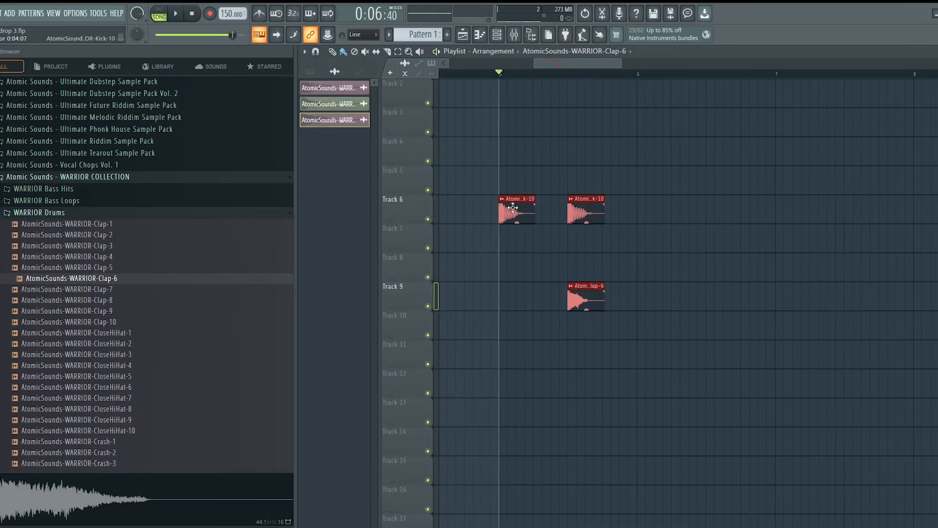
{"action": "key", "text": "space"}
{"action": "left_click_drag", "start_coordinate": [509, 207], "coordinate": [647, 212]}
{"action": "scroll", "coordinate": [553, 84], "scroll_direction": "down", "scroll_amount": 3}
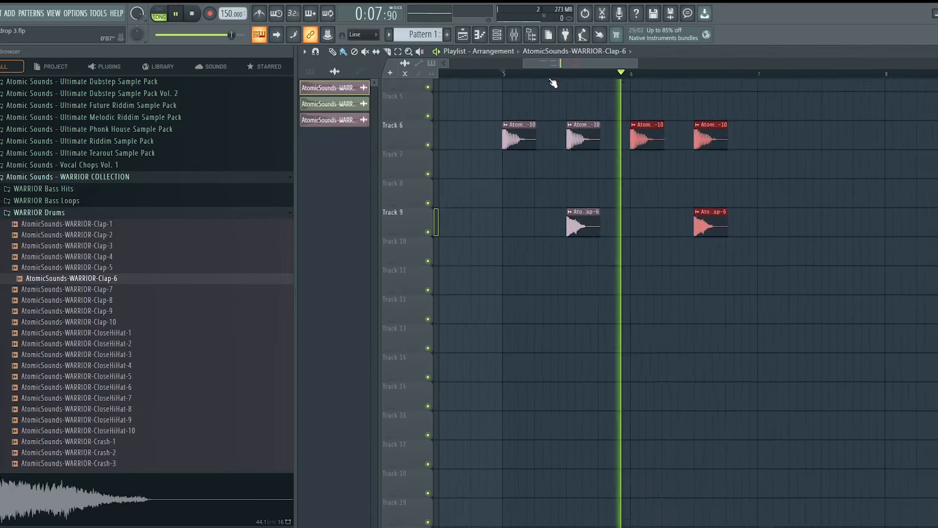
Duplicate the kick and clap clips of bars 5 and 6 into bars 7 and 8 and play them back.
{"action": "scroll", "coordinate": [586, 127], "scroll_direction": "up", "scroll_amount": 3}
{"action": "left_click_drag", "start_coordinate": [768, 167], "coordinate": [490, 386]}
{"action": "key", "text": "ctrl+b"}
{"action": "key", "text": "space"}
{"action": "key", "text": "space"}
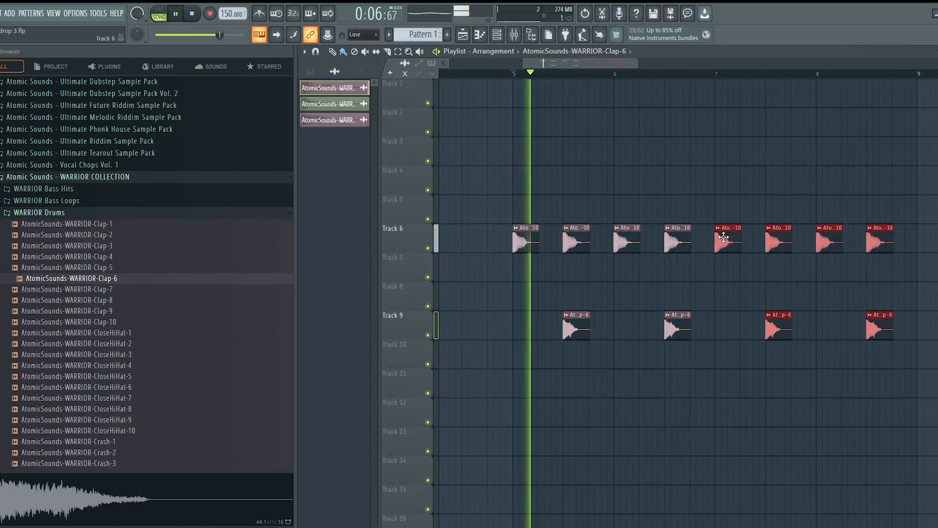
{"action": "key", "text": "space"}
Audition the other WARRIOR claps and place AtomicSounds-WARRIOR-Clap-10 on Track 10 halfway through bar 5.
{"action": "left_click", "coordinate": [133, 256]}
{"action": "left_click", "coordinate": [130, 235]}
{"action": "left_click", "coordinate": [123, 226]}
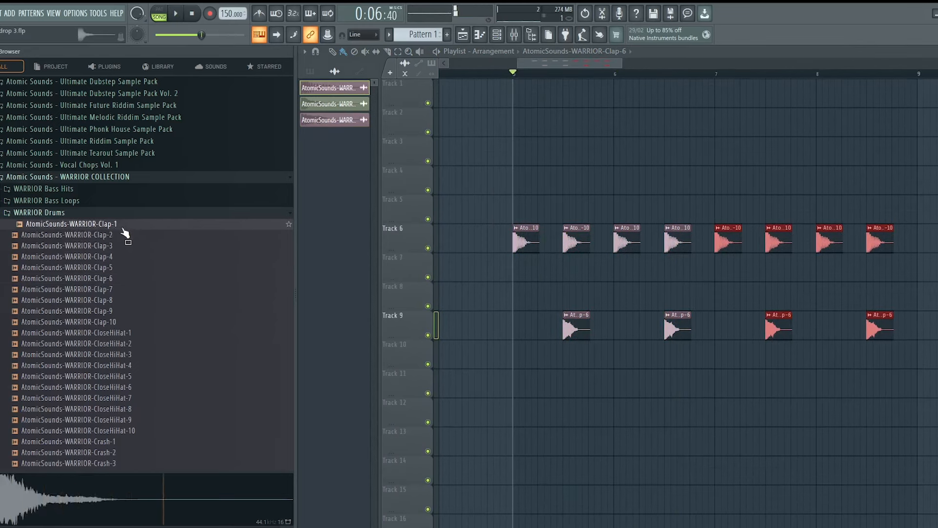
{"action": "left_click", "coordinate": [113, 290]}
{"action": "left_click", "coordinate": [113, 311]}
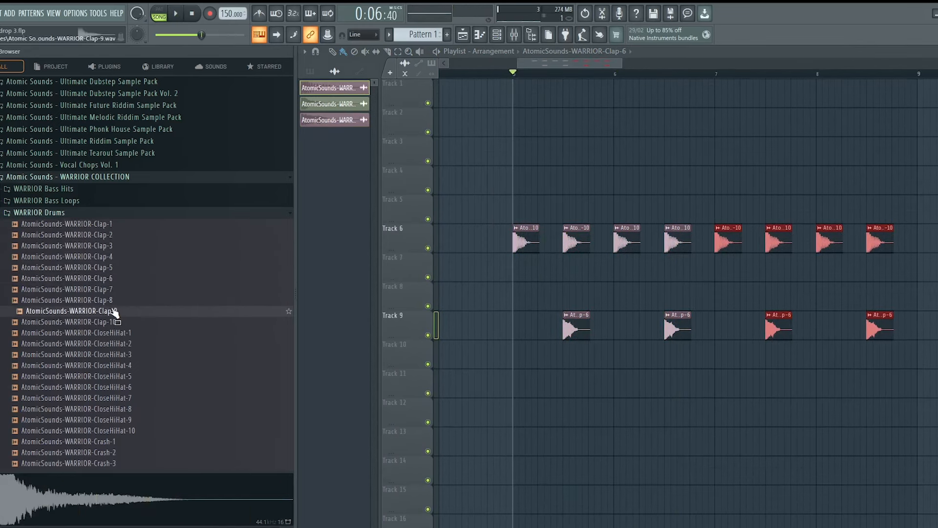
{"action": "left_click", "coordinate": [115, 322]}
{"action": "left_click_drag", "start_coordinate": [566, 361], "coordinate": [569, 361]}
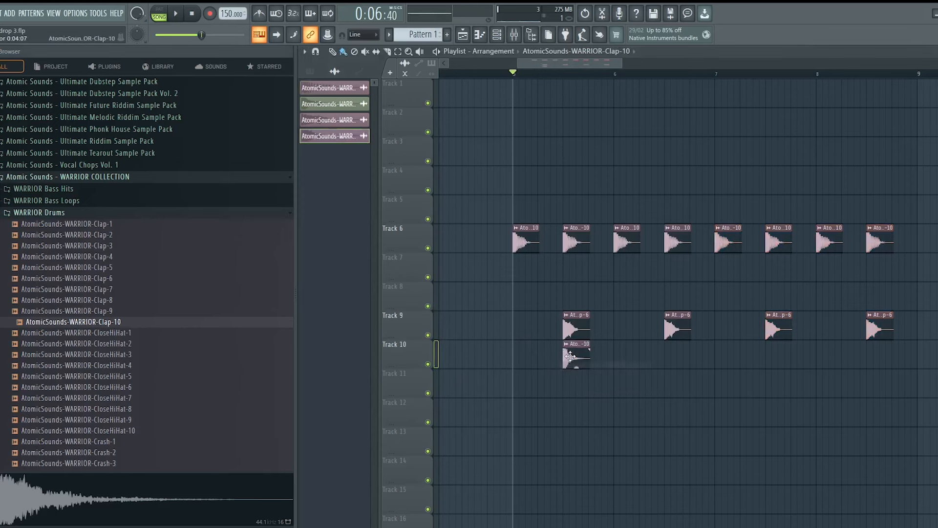
Route the Clap-10 channel to mixer track 8.
{"action": "double_click", "coordinate": [571, 359]}
{"action": "key", "text": "ctrl+l"}
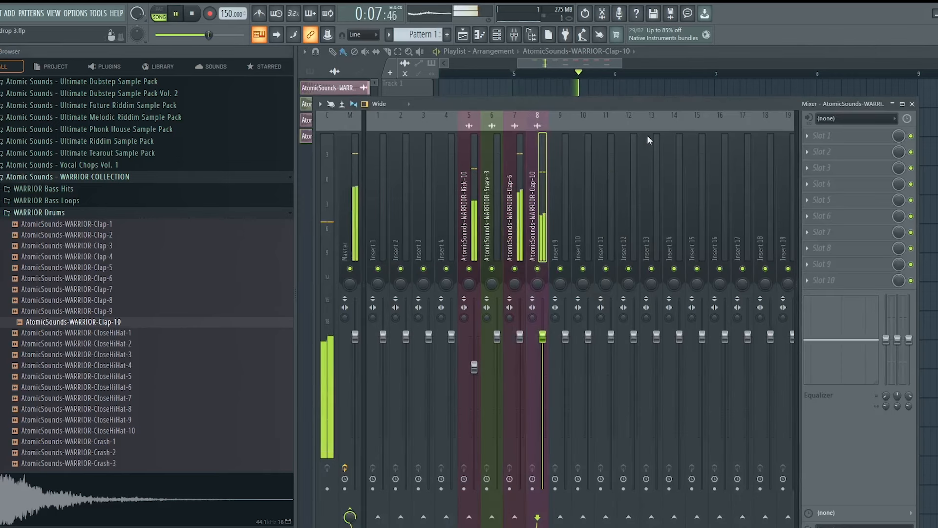
{"action": "key", "text": "F9"}
Place Clap-10 clips on Track 10 under the Clap-6 clips in bars 6, 7 and 8, and check the playback levels.
{"action": "left_click", "coordinate": [684, 355]}
{"action": "left_click", "coordinate": [779, 357]}
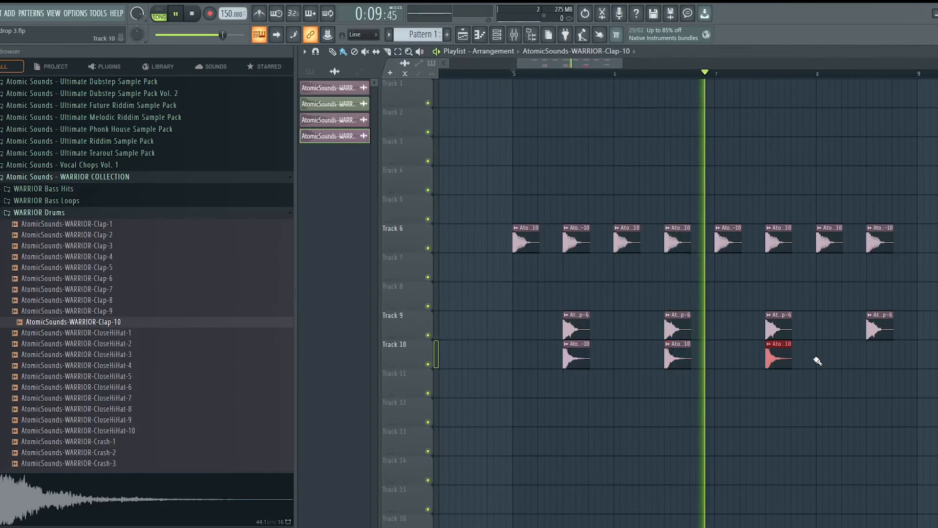
{"action": "left_click", "coordinate": [875, 352]}
{"action": "left_click", "coordinate": [518, 36]}
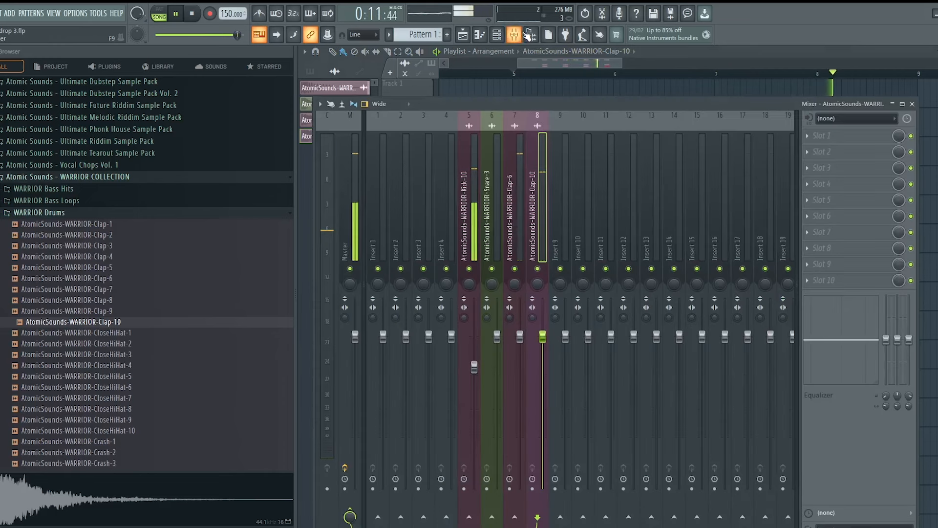
{"action": "key", "text": "F9"}
{"action": "key", "text": "space"}
Add AtomicSounds-WARRIOR-Ride-1 as a channel in Pattern 1 and fill its sequence with a hit every four steps.
{"action": "left_click", "coordinate": [163, 268]}
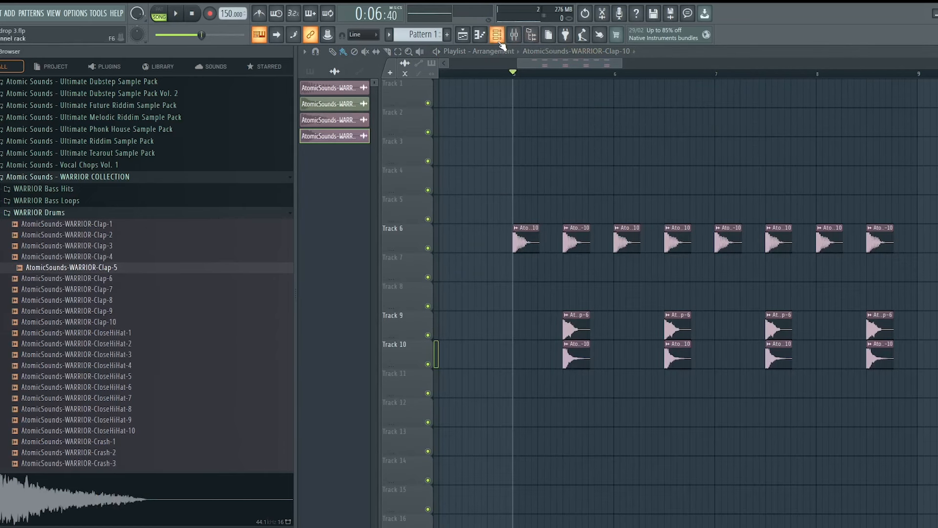
{"action": "left_click", "coordinate": [498, 37]}
{"action": "left_click", "coordinate": [599, 141]}
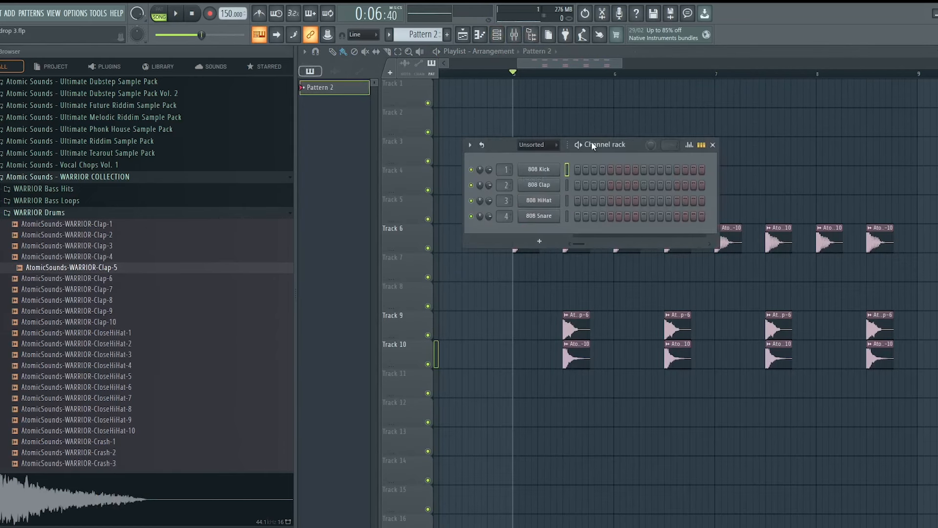
{"action": "scroll", "coordinate": [176, 245], "scroll_direction": "down", "scroll_amount": 8}
{"action": "scroll", "coordinate": [175, 264], "scroll_direction": "down", "scroll_amount": 10}
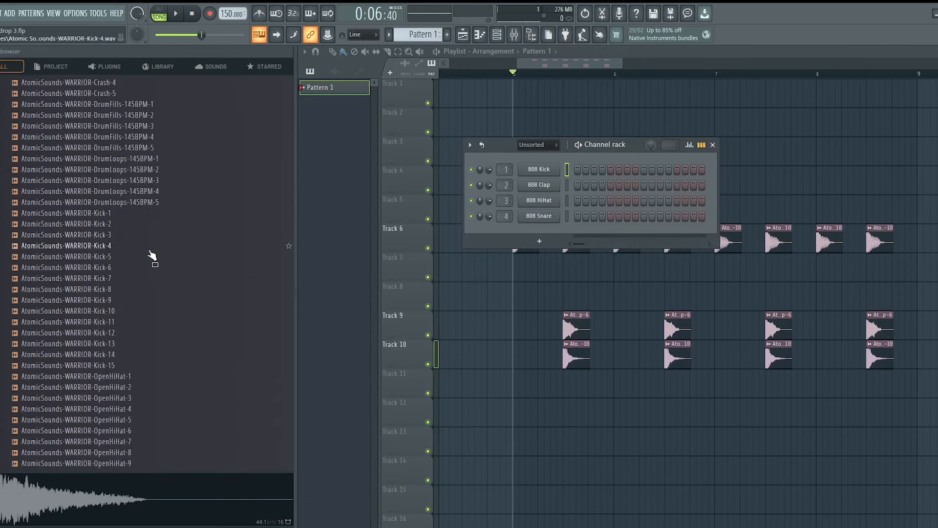
{"action": "left_click", "coordinate": [147, 269]}
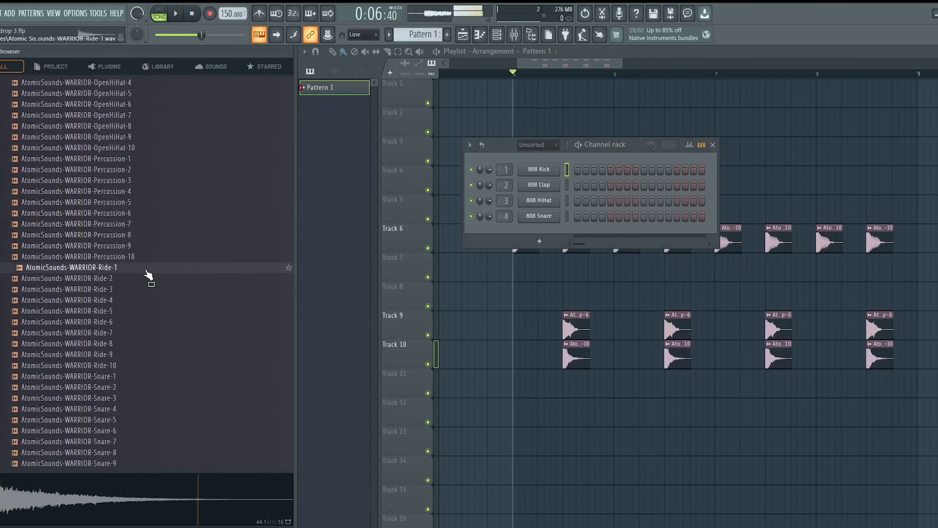
{"action": "left_click_drag", "start_coordinate": [535, 234], "coordinate": [535, 231]}
{"action": "right_click", "coordinate": [535, 231]}
{"action": "left_click", "coordinate": [689, 273]}
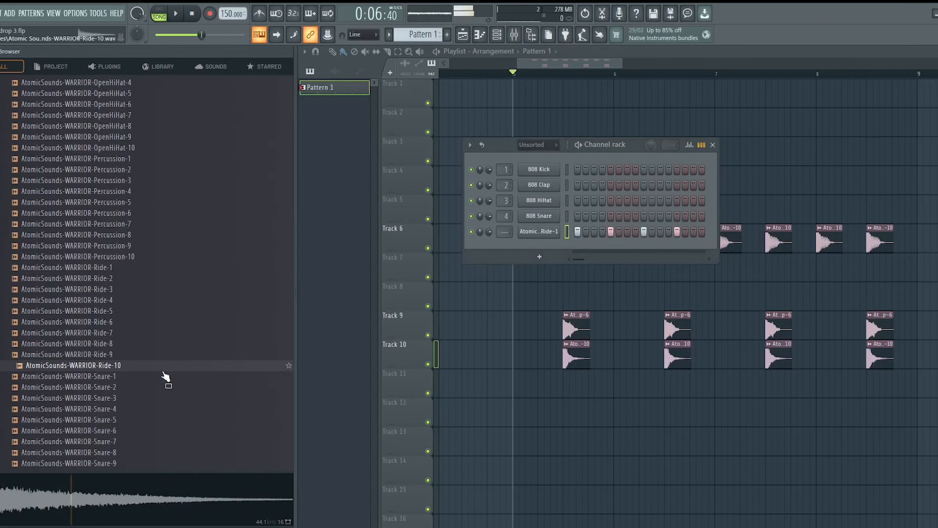
Add AtomicSounds-WARRIOR-Ride-9 as another channel and route Ride-1 and Ride-9 to mixer tracks 9 and 10.
{"action": "left_click_drag", "start_coordinate": [504, 274], "coordinate": [555, 253]}
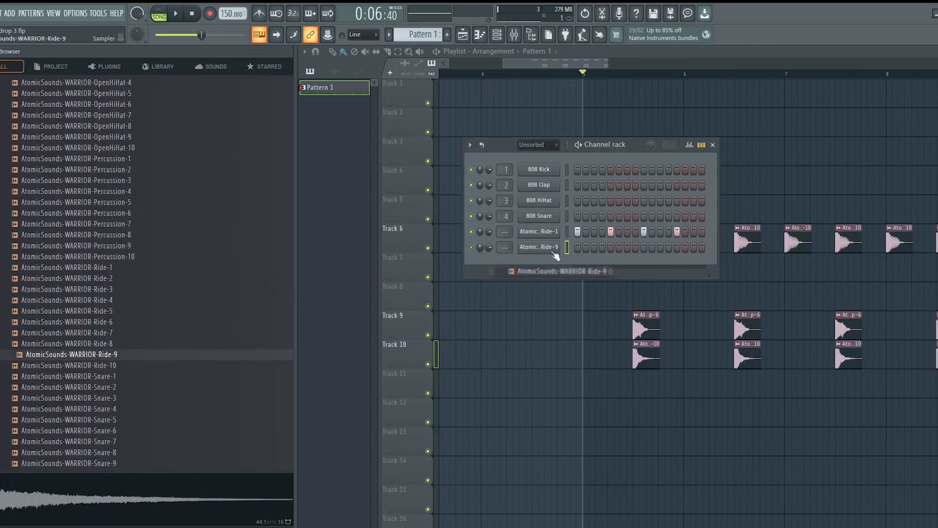
{"action": "left_click", "coordinate": [551, 233]}
{"action": "key", "text": "ctrl+l"}
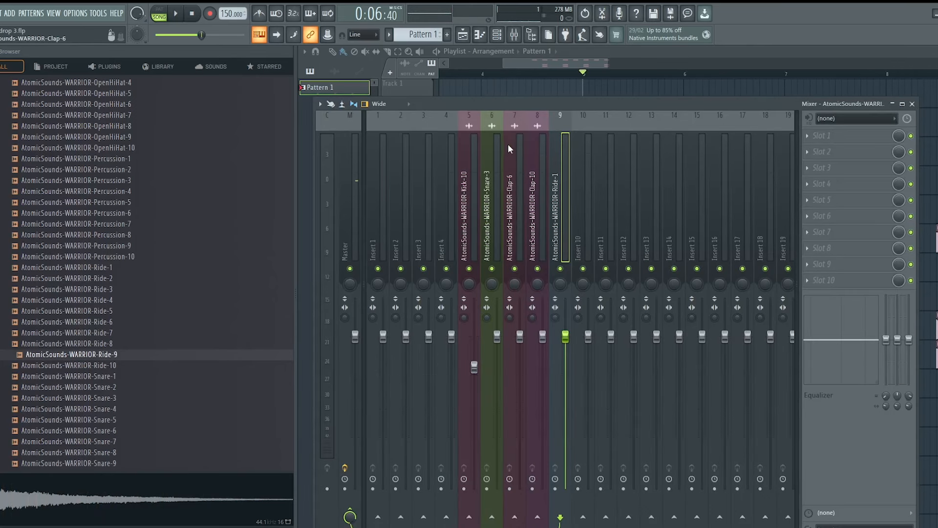
{"action": "left_click_drag", "start_coordinate": [519, 104], "coordinate": [502, 309]}
{"action": "left_click_drag", "start_coordinate": [540, 165], "coordinate": [527, 314]}
{"action": "left_click", "coordinate": [532, 248]}
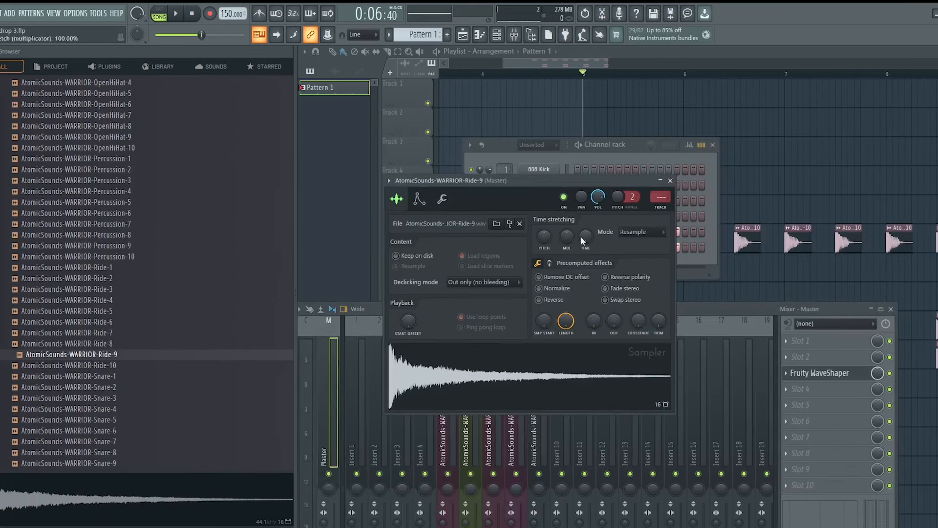
{"action": "key", "text": "F12"}
Place Pattern 1 clips on Track 7 across bars 5 to 8 and play back the drums.
{"action": "left_click_drag", "start_coordinate": [588, 269], "coordinate": [850, 269]}
{"action": "key", "text": "space"}
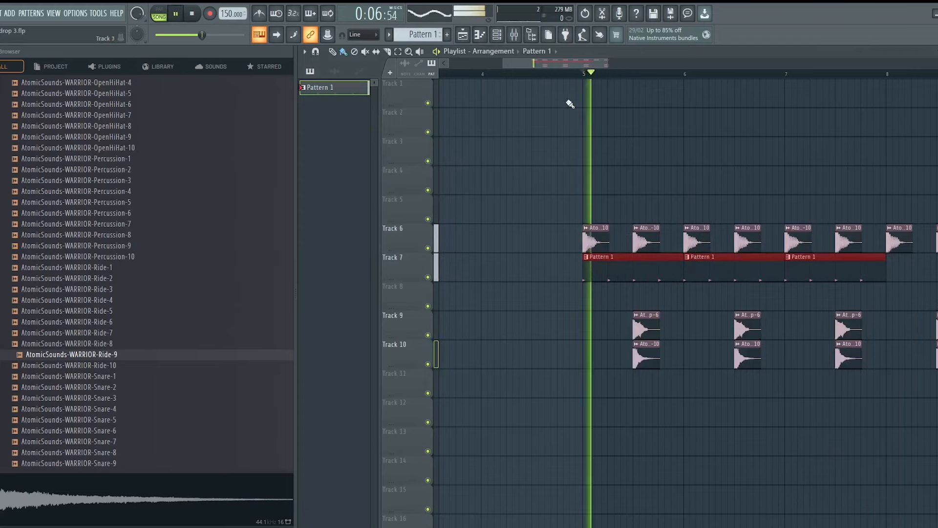
{"action": "scroll", "coordinate": [580, 70], "scroll_direction": "down", "scroll_amount": 3}
{"action": "scroll", "coordinate": [837, 307], "scroll_direction": "down", "scroll_amount": 2}
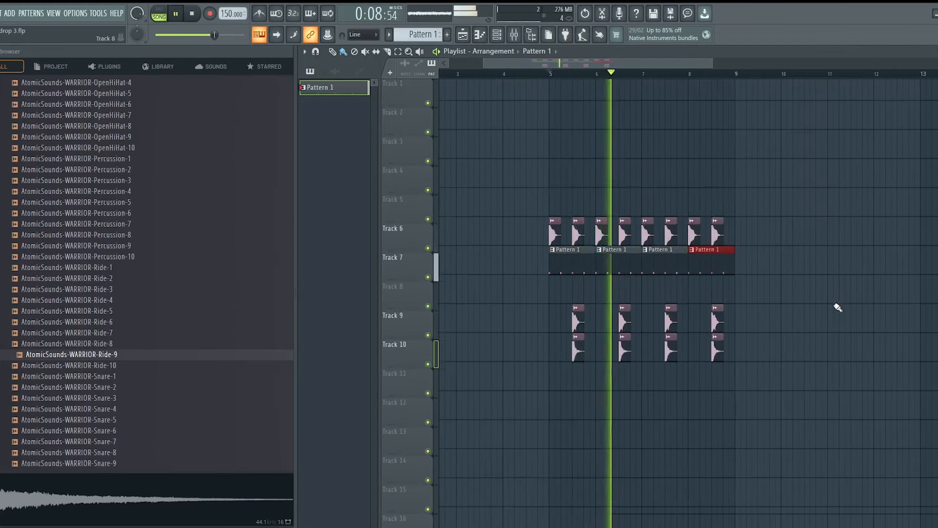
{"action": "scroll", "coordinate": [806, 262], "scroll_direction": "up", "scroll_amount": 2}
{"action": "scroll", "coordinate": [757, 75], "scroll_direction": "up", "scroll_amount": 1}
{"action": "scroll", "coordinate": [757, 76], "scroll_direction": "up", "scroll_amount": 1}
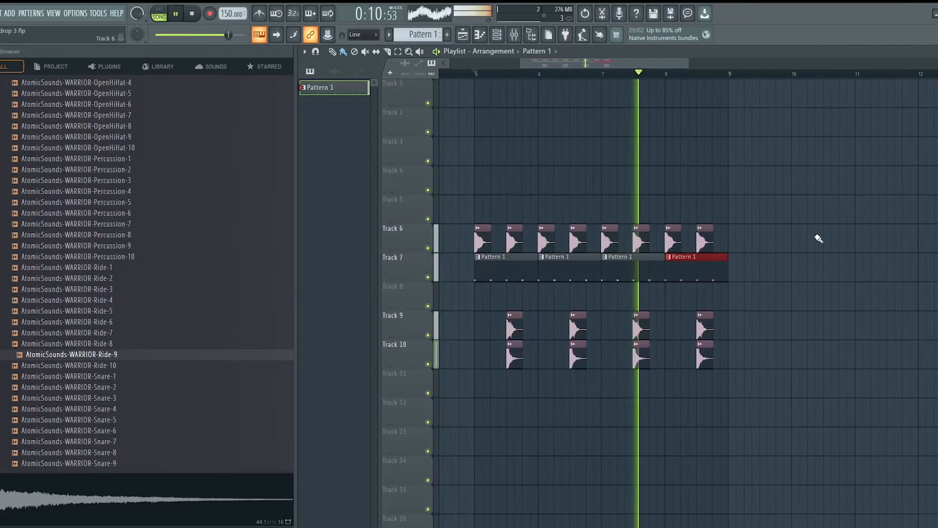
{"action": "scroll", "coordinate": [795, 296], "scroll_direction": "down", "scroll_amount": 1}
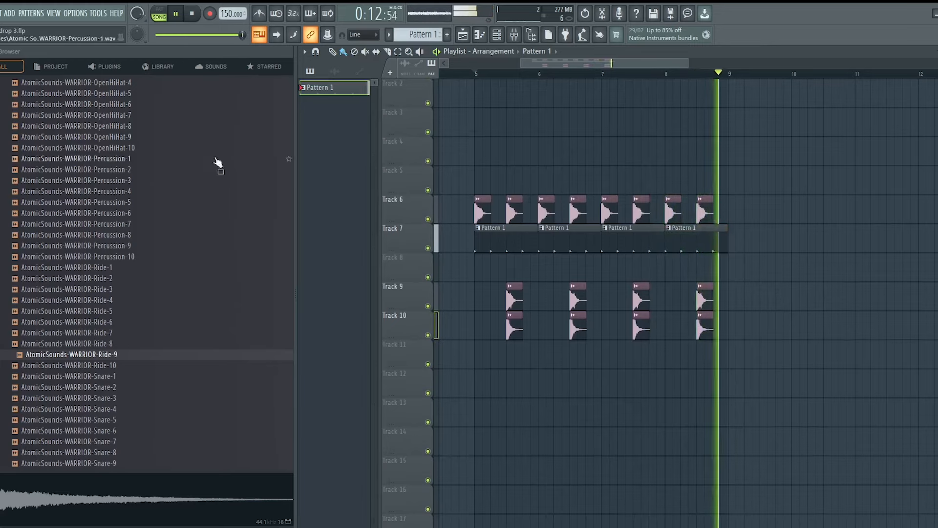
{"action": "key", "text": "space"}
Duplicate all playlist clips of bars 5 to 8 into bars 9 to 12.
{"action": "left_click", "coordinate": [0, 13]}
{"action": "left_click", "coordinate": [10, 62]}
{"action": "key", "text": "ctrl+a"}
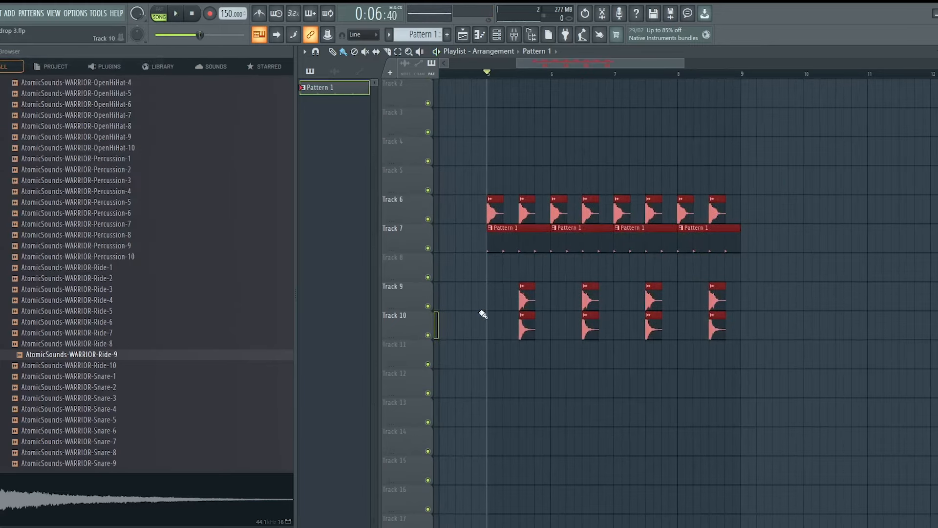
{"action": "key", "text": "ctrl+b"}
Audition the WARRIOR crash samples and place AtomicSounds-WARRIOR-Crash-3 on Track 12 at the start of bar 5.
{"action": "scroll", "coordinate": [95, 244], "scroll_direction": "down", "scroll_amount": 7}
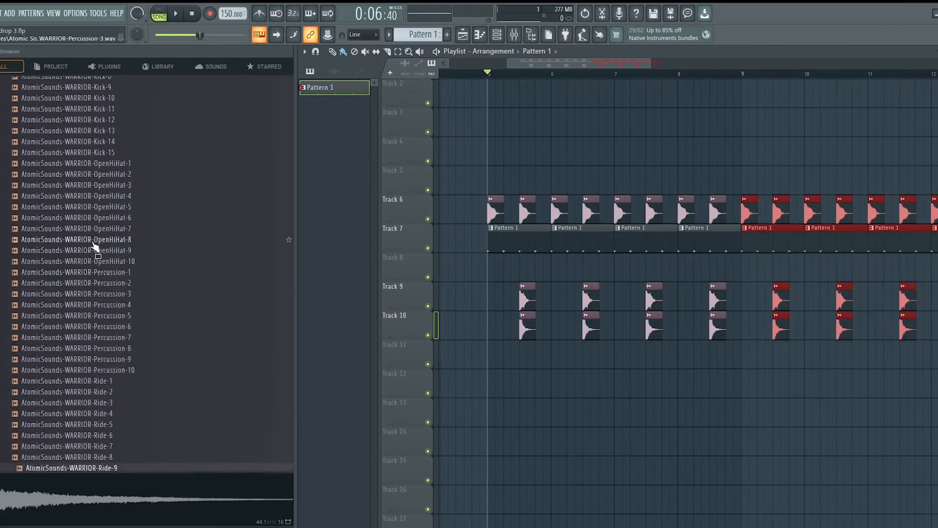
{"action": "scroll", "coordinate": [129, 268], "scroll_direction": "up", "scroll_amount": 13}
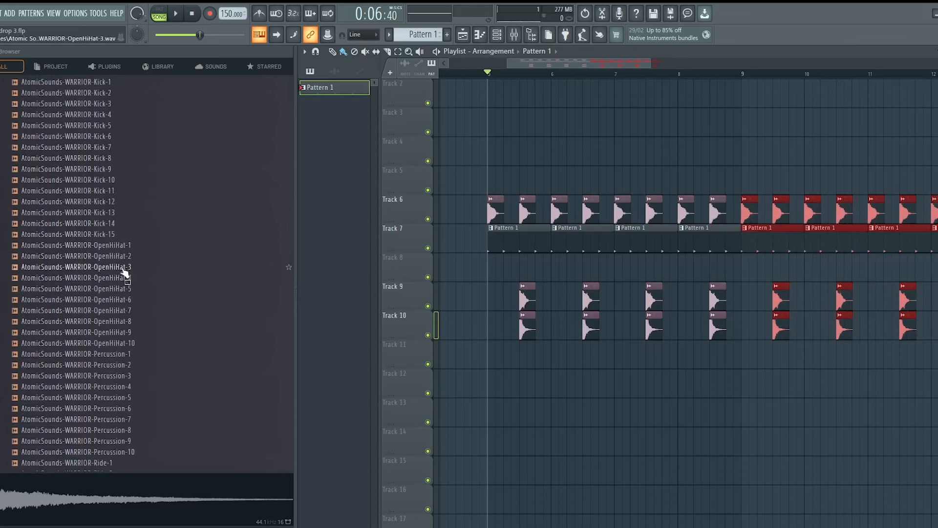
{"action": "left_click", "coordinate": [115, 203]}
{"action": "scroll", "coordinate": [111, 215], "scroll_direction": "up", "scroll_amount": 4}
{"action": "left_click", "coordinate": [116, 181]}
{"action": "scroll", "coordinate": [116, 195], "scroll_direction": "up", "scroll_amount": 4}
{"action": "left_click", "coordinate": [121, 184]}
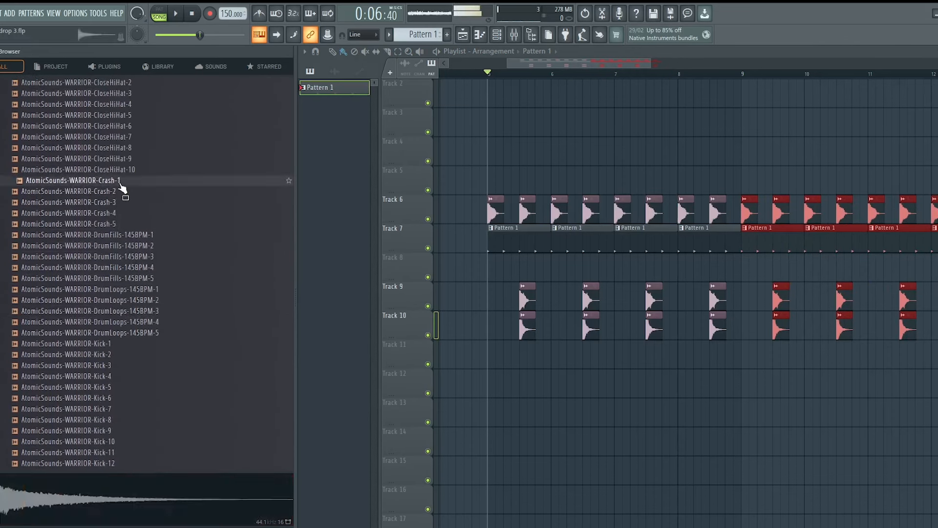
{"action": "left_click", "coordinate": [114, 202]}
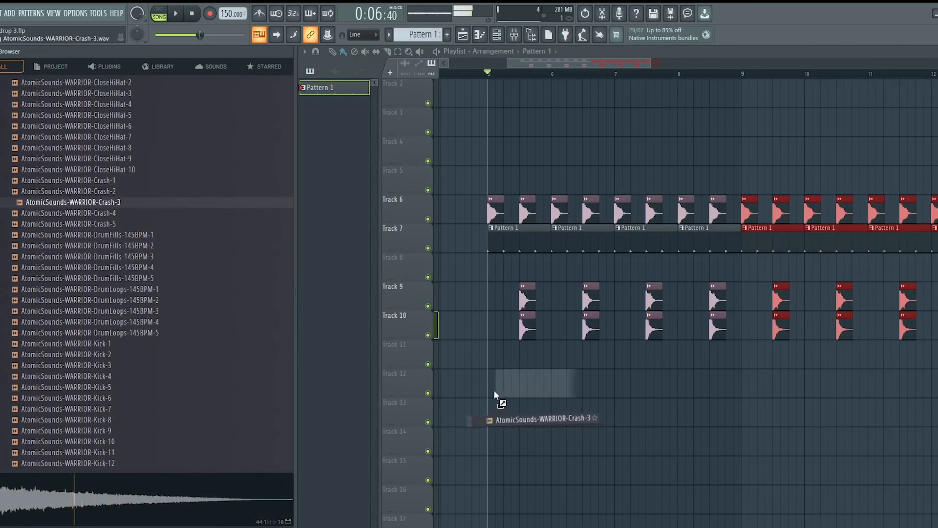
{"action": "left_click_drag", "start_coordinate": [494, 391], "coordinate": [491, 389]}
Route the Crash-3 channel to mixer track 11 and lower its volume fader during playback.
{"action": "double_click", "coordinate": [511, 385]}
{"action": "left_click", "coordinate": [675, 222]}
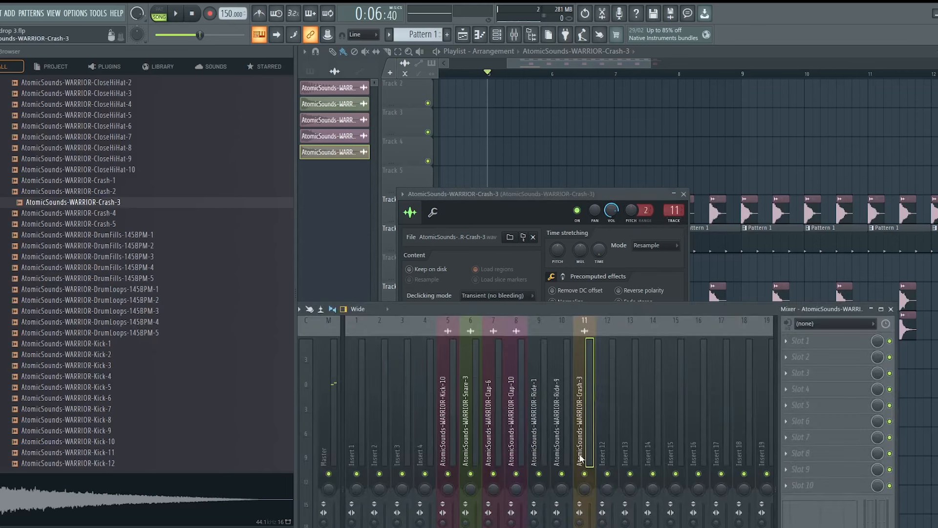
{"action": "left_click_drag", "start_coordinate": [598, 305], "coordinate": [597, 158]}
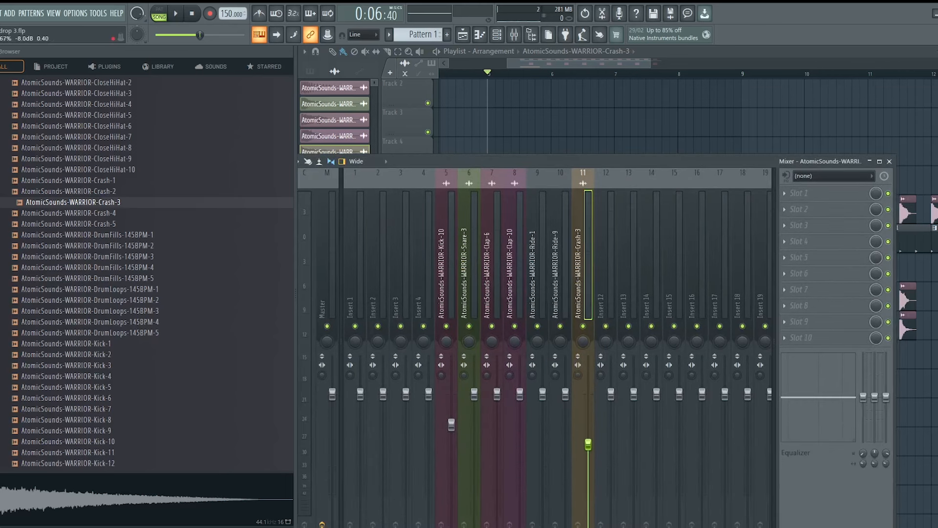
{"action": "key", "text": "space"}
{"action": "left_click_drag", "start_coordinate": [588, 444], "coordinate": [587, 455]}
{"action": "right_click", "coordinate": [913, 433]}
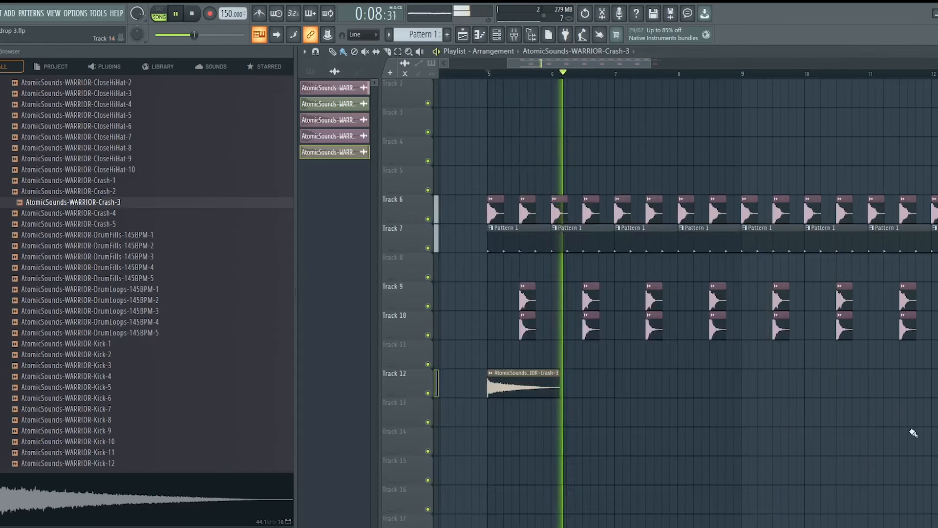
Duplicate all clips of bars 5 to 12, including the crash, into bars 13 to 20.
{"action": "scroll", "coordinate": [545, 78], "scroll_direction": "down", "scroll_amount": 5}
{"action": "left_click_drag", "start_coordinate": [703, 109], "coordinate": [475, 399]}
{"action": "left_click_drag", "start_coordinate": [506, 239], "coordinate": [655, 244]}
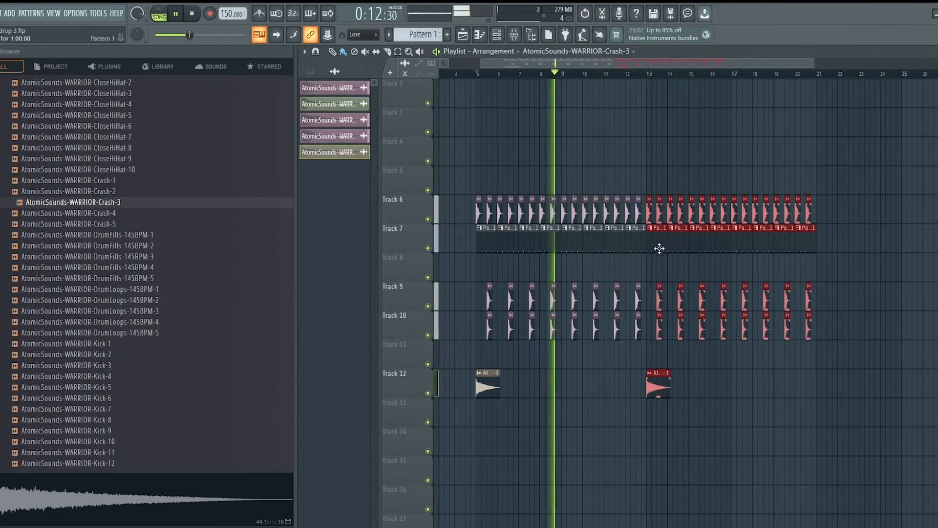
{"action": "scroll", "coordinate": [583, 76], "scroll_direction": "up", "scroll_amount": 3}
{"action": "left_click_drag", "start_coordinate": [597, 65], "coordinate": [651, 60]}
{"action": "left_click", "coordinate": [912, 235], "text": "ctrl"}
{"action": "scroll", "coordinate": [724, 84], "scroll_direction": "down", "scroll_amount": 1}
{"action": "scroll", "coordinate": [721, 75], "scroll_direction": "up", "scroll_amount": 1}
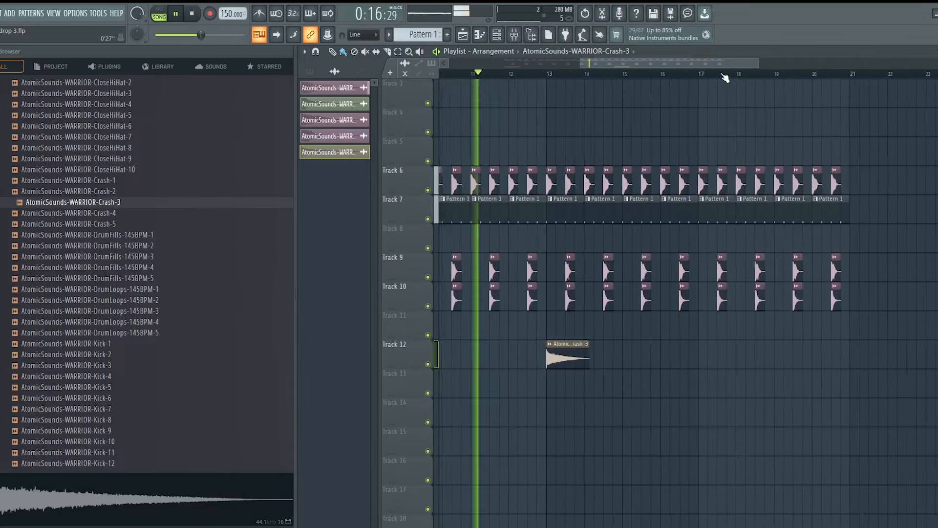
{"action": "scroll", "coordinate": [207, 230], "scroll_direction": "up", "scroll_amount": 1}
{"action": "scroll", "coordinate": [195, 232], "scroll_direction": "down", "scroll_amount": 2}
{"action": "scroll", "coordinate": [181, 240], "scroll_direction": "up", "scroll_amount": 4}
Audition the WARRIOR drum fill samples and place AtomicSounds-WARRIOR-DrumFills-145BPM-5 on Track 12 within bar 20.
{"action": "key", "text": "space"}
{"action": "left_click", "coordinate": [128, 300]}
{"action": "scroll", "coordinate": [149, 286], "scroll_direction": "down", "scroll_amount": 3}
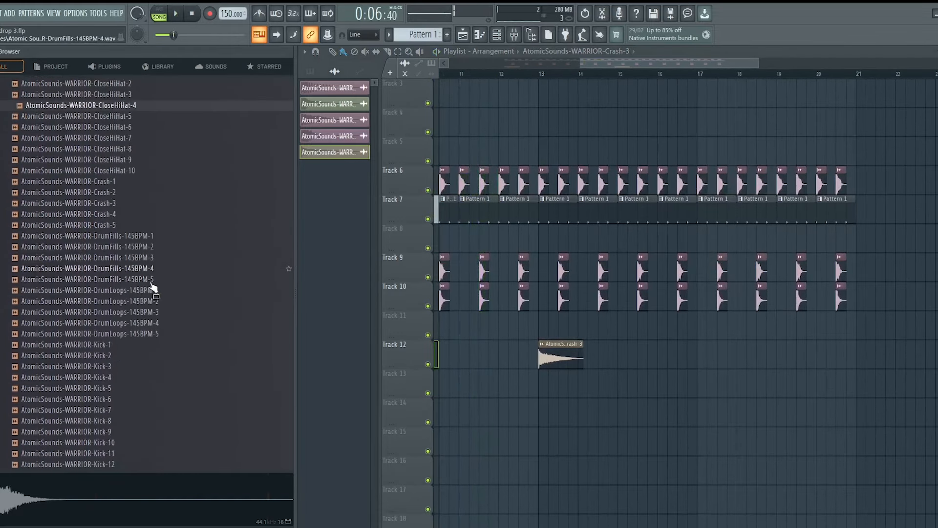
{"action": "left_click", "coordinate": [153, 289]}
{"action": "left_click", "coordinate": [159, 268]}
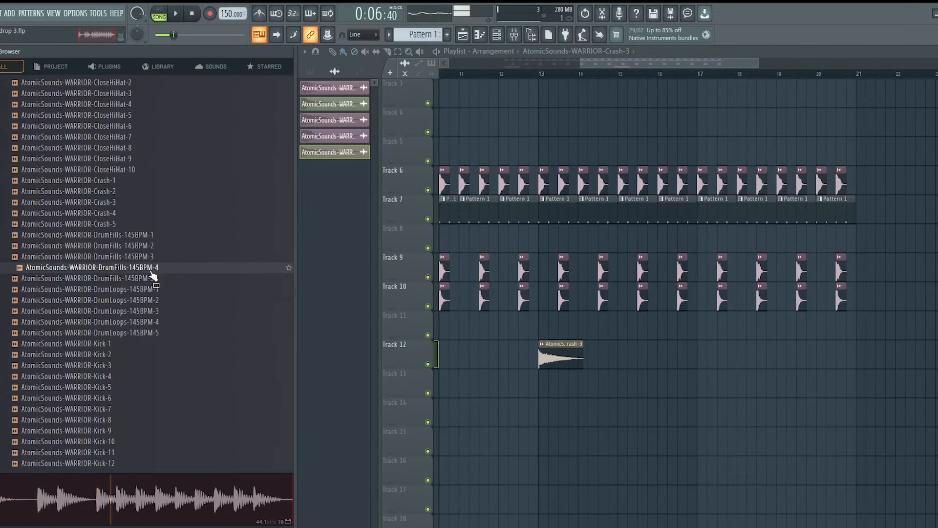
{"action": "left_click", "coordinate": [144, 259]}
{"action": "left_click", "coordinate": [146, 248]}
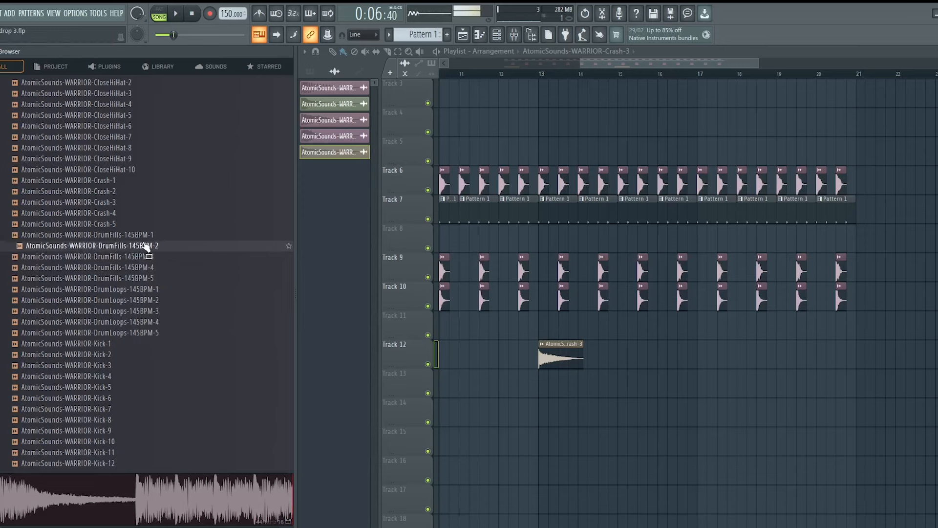
{"action": "left_click", "coordinate": [146, 236]}
{"action": "left_click", "coordinate": [158, 280]}
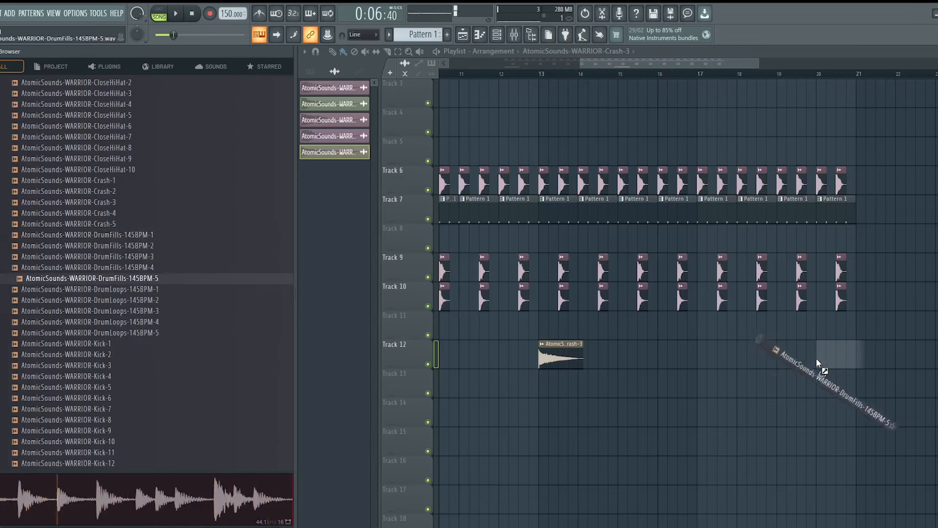
{"action": "left_click_drag", "start_coordinate": [816, 361], "coordinate": [822, 361]}
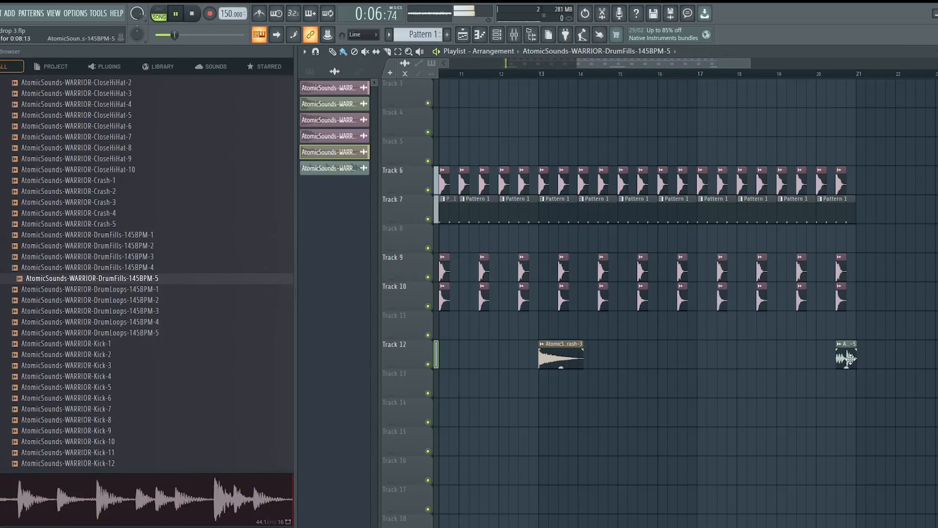
Route the DrumFills-145BPM-5 clip's channel to mixer track 12 and close its channel settings.
{"action": "double_click", "coordinate": [846, 359]}
{"action": "key", "text": "ctrl+l"}
{"action": "key", "text": "Escape"}
{"action": "key", "text": "Escape"}
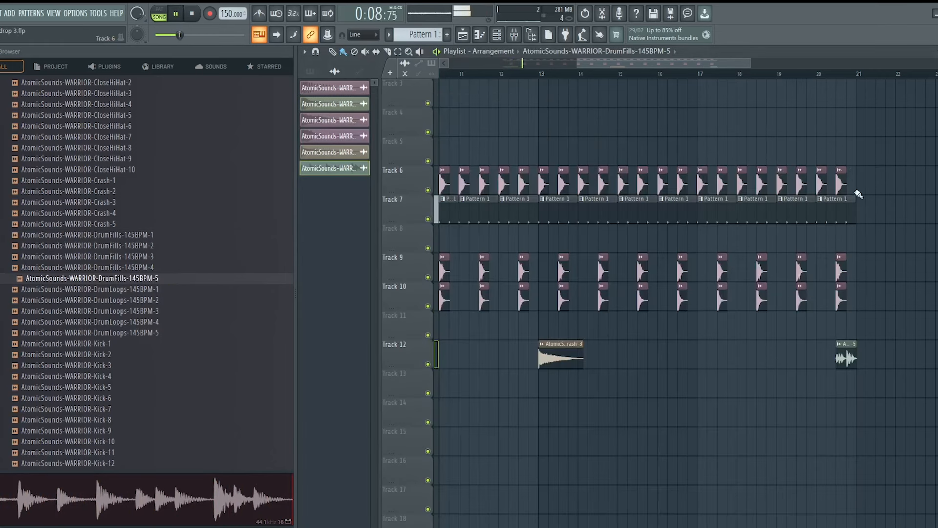
Time-stretch the drum fill to fit bar 20 exactly and trim the clip to its final part.
{"action": "scroll", "coordinate": [862, 73], "scroll_direction": "up", "scroll_amount": 5}
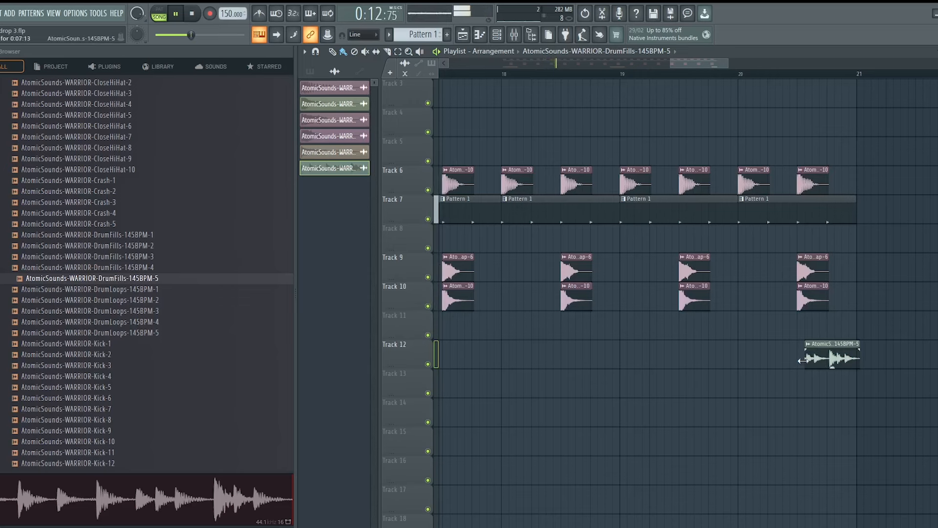
{"action": "double_click", "coordinate": [762, 357]}
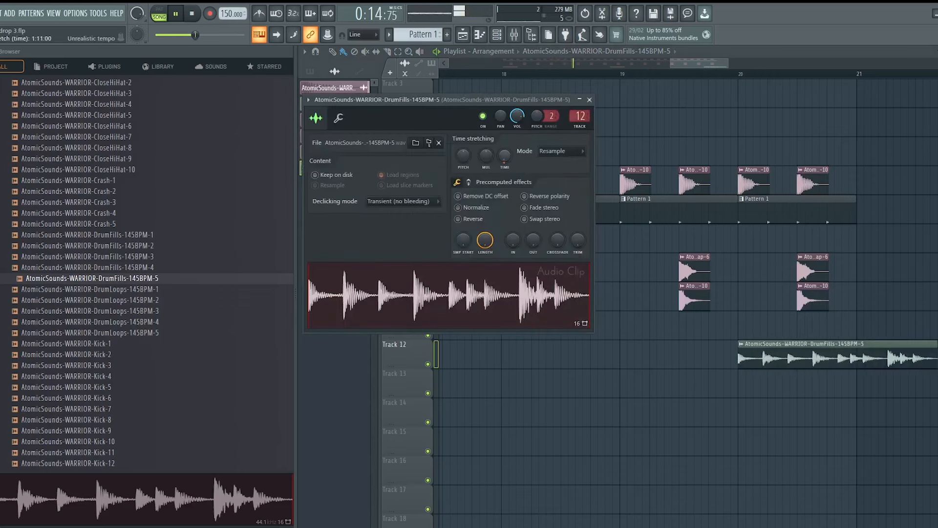
{"action": "left_click_drag", "start_coordinate": [505, 155], "coordinate": [505, 155]}
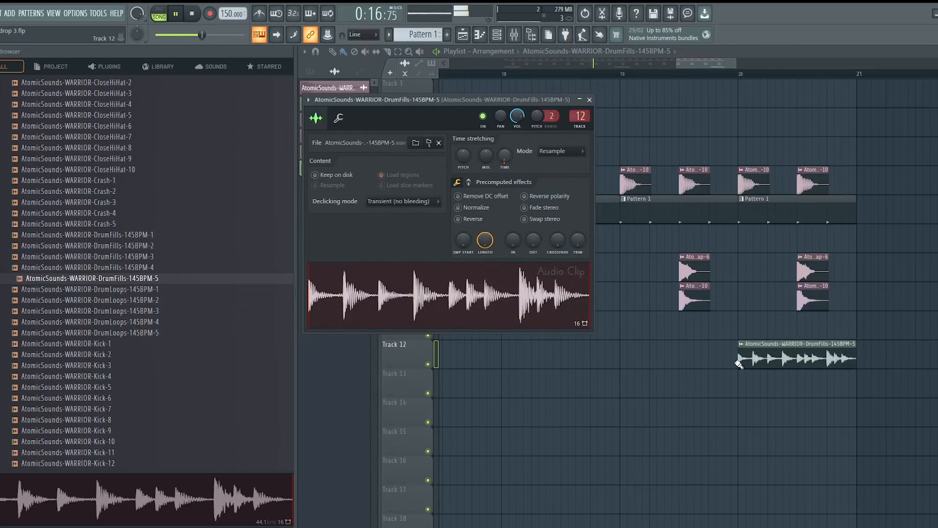
{"action": "key", "text": "Escape"}
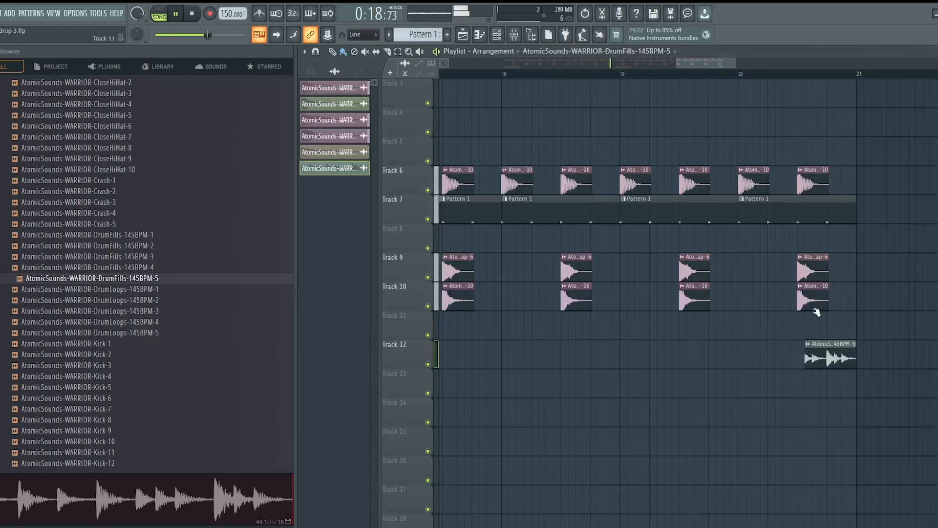
Shorten the last Pattern 1 clip on Track 7 to end halfway through bar 20 and play back the fill section.
{"action": "left_click", "coordinate": [677, 74]}
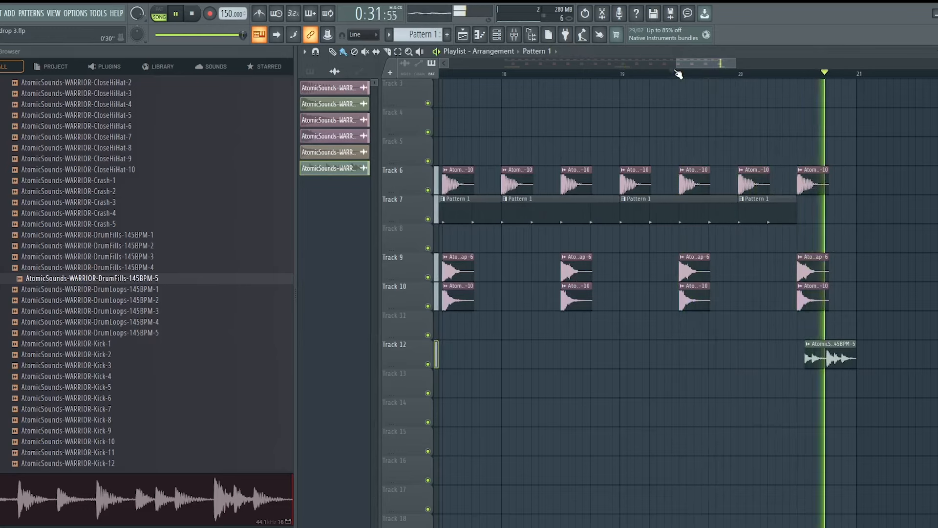
{"action": "left_click", "coordinate": [677, 73]}
{"action": "scroll", "coordinate": [678, 75], "scroll_direction": "down", "scroll_amount": 4}
{"action": "scroll", "coordinate": [677, 74], "scroll_direction": "down", "scroll_amount": 2}
Audition the WARRIOR FX impact samples and place AtomicSounds-WARRIOR-FX-Impact-145BPM-7 on Track 13 at the start of bar 21.
{"action": "scroll", "coordinate": [150, 249], "scroll_direction": "up", "scroll_amount": 8}
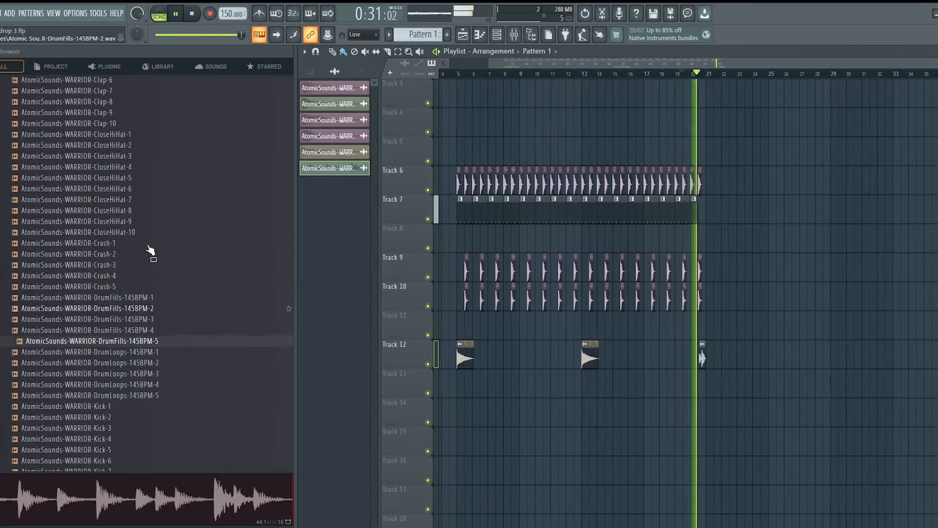
{"action": "left_click", "coordinate": [70, 279]}
{"action": "key", "text": "space"}
{"action": "left_click", "coordinate": [67, 292]}
{"action": "left_click", "coordinate": [89, 313]}
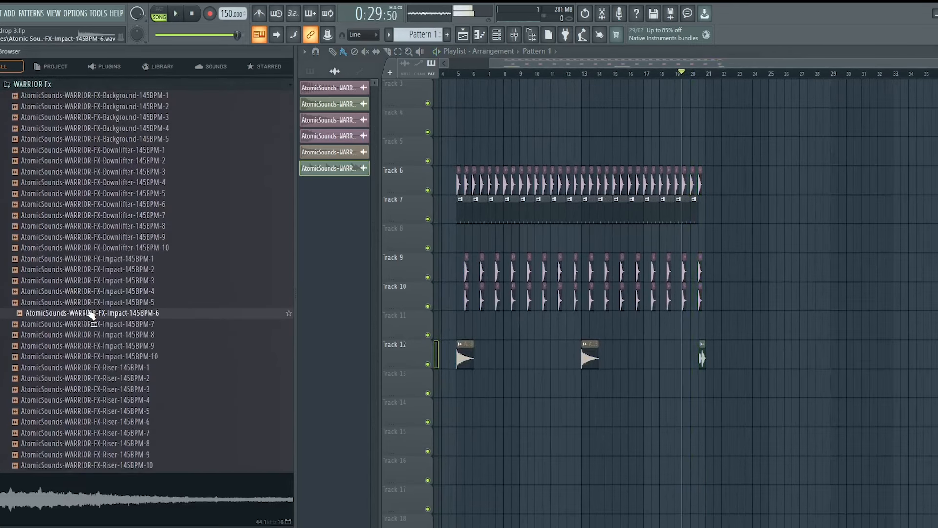
{"action": "scroll", "coordinate": [166, 314], "scroll_direction": "down", "scroll_amount": 4}
{"action": "left_click", "coordinate": [163, 196]}
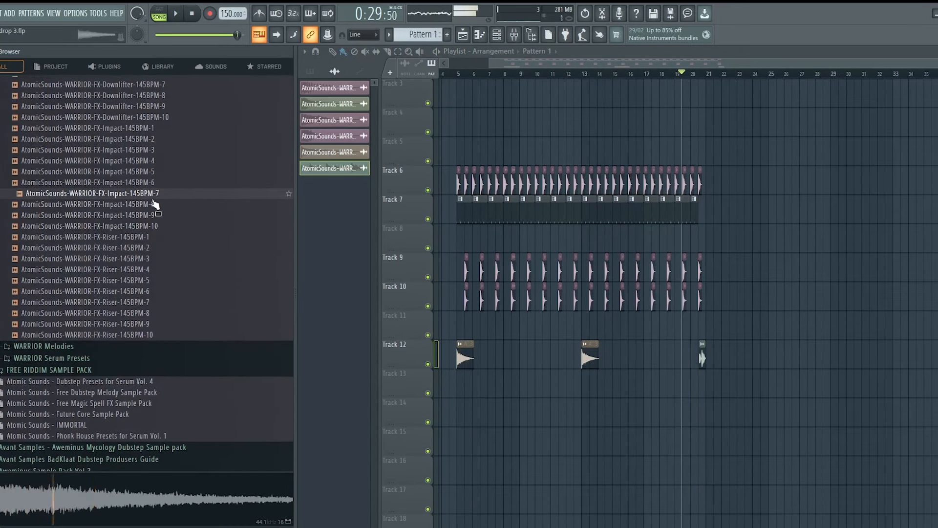
{"action": "left_click_drag", "start_coordinate": [708, 391], "coordinate": [708, 391]}
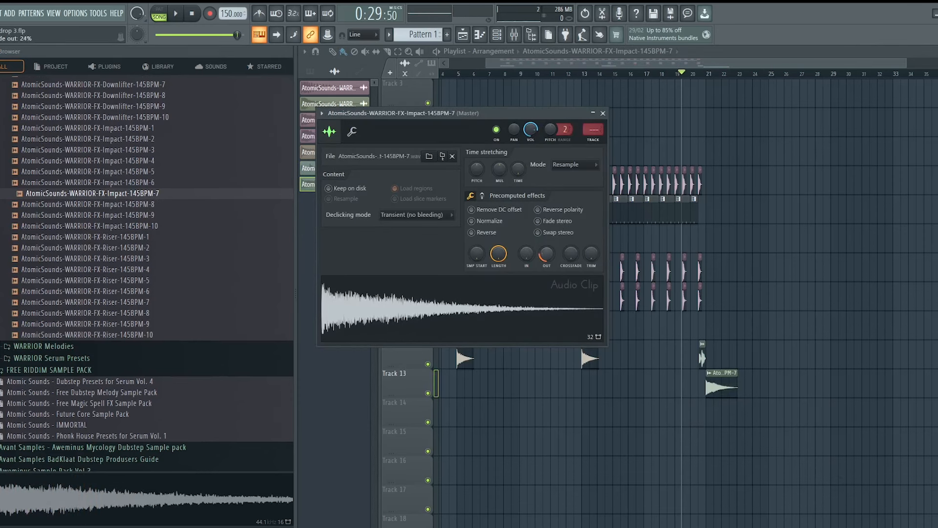
Give the Impact-7 sample a fade-out of about 24%, route it to mixer track 13 and lower that track's fader.
{"action": "key", "text": "ctrl+l"}
{"action": "left_click", "coordinate": [694, 74]}
{"action": "key", "text": "space"}
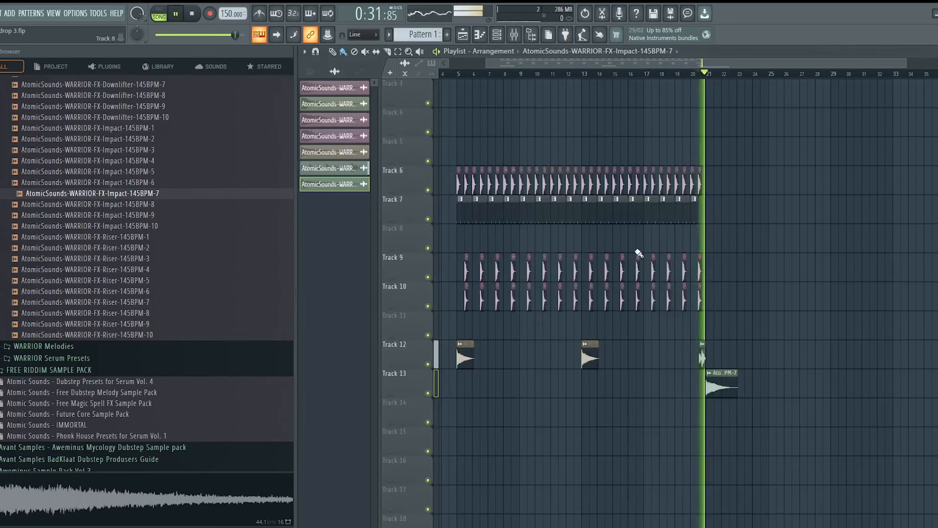
{"action": "left_click", "coordinate": [515, 40]}
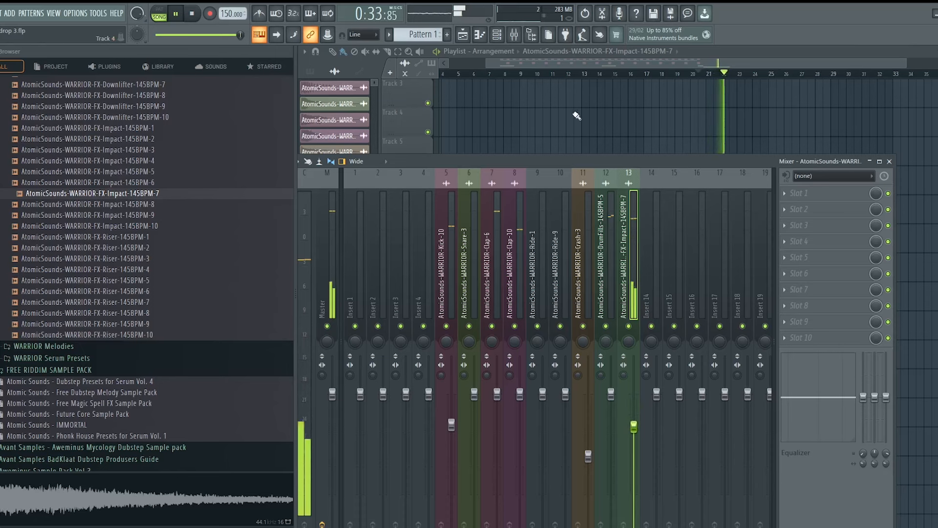
Play the drums from bar 5 and slightly lower the Ride-1 and Ride-9 faders on mixer tracks 9 and 10.
{"action": "left_click", "coordinate": [461, 74]}
{"action": "scroll", "coordinate": [461, 74], "scroll_direction": "up", "scroll_amount": 4}
{"action": "left_click", "coordinate": [503, 39]}
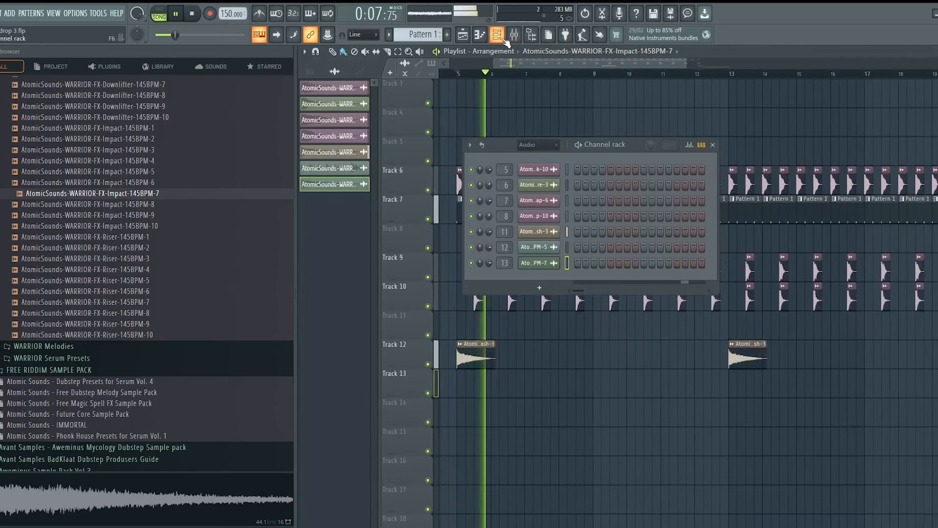
{"action": "left_click", "coordinate": [517, 40]}
{"action": "left_click_drag", "start_coordinate": [565, 394], "coordinate": [542, 406]}
{"action": "key", "text": "space"}
Rename mixer insert 14 as REVERB and colour it orange.
{"action": "middle_click", "coordinate": [661, 276]}
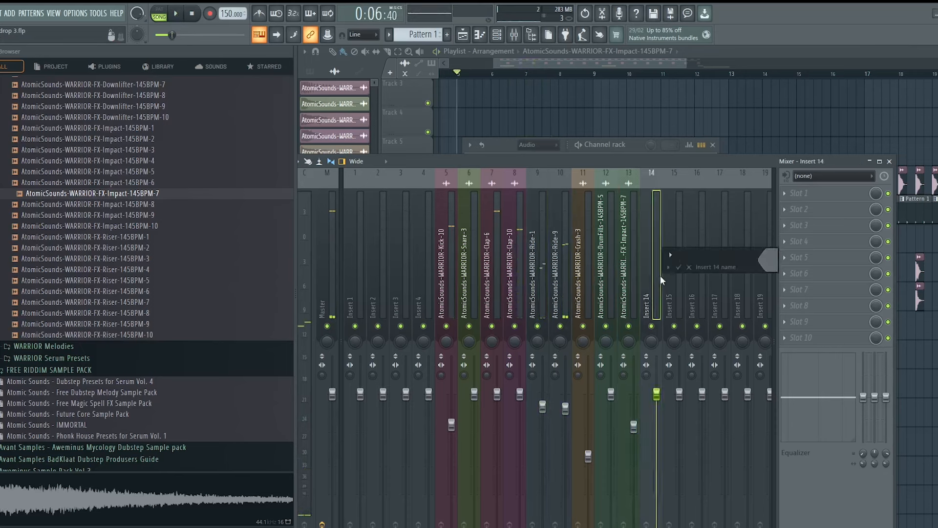
{"action": "type", "text": "REVERB"}
{"action": "left_click", "coordinate": [769, 260]}
{"action": "left_click", "coordinate": [869, 317]}
{"action": "key", "text": "Return"}
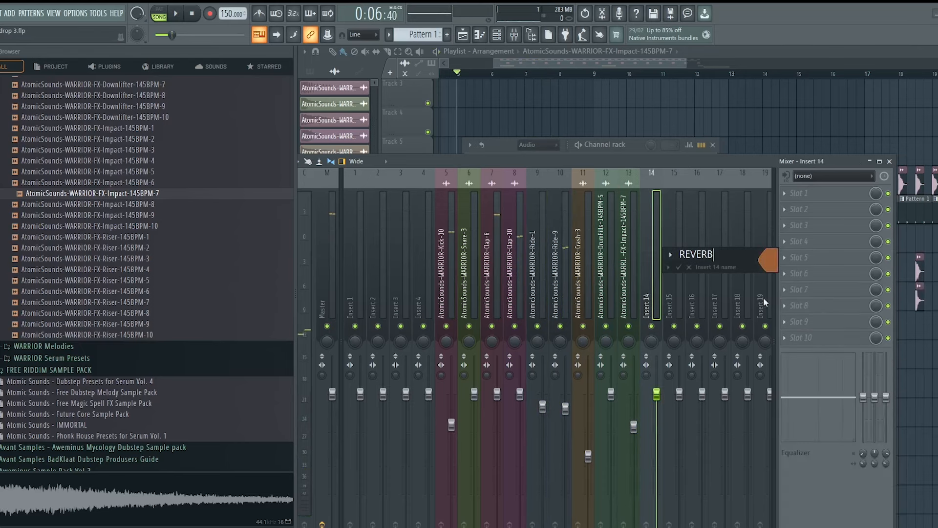
{"action": "key", "text": "Return"}
Dock the REVERB mixer track to the right side of the mixer.
{"action": "right_click", "coordinate": [641, 275]}
{"action": "mouse_move", "coordinate": [682, 288]}
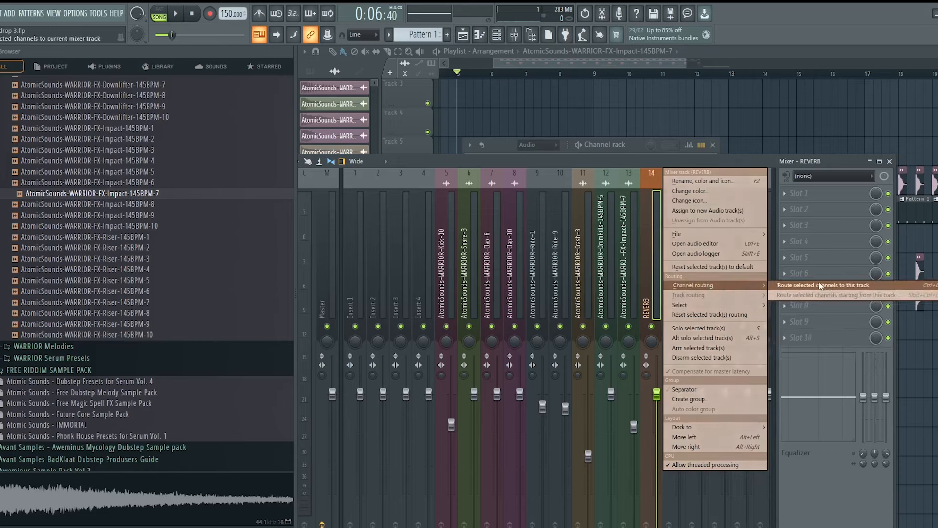
{"action": "mouse_move", "coordinate": [716, 427]}
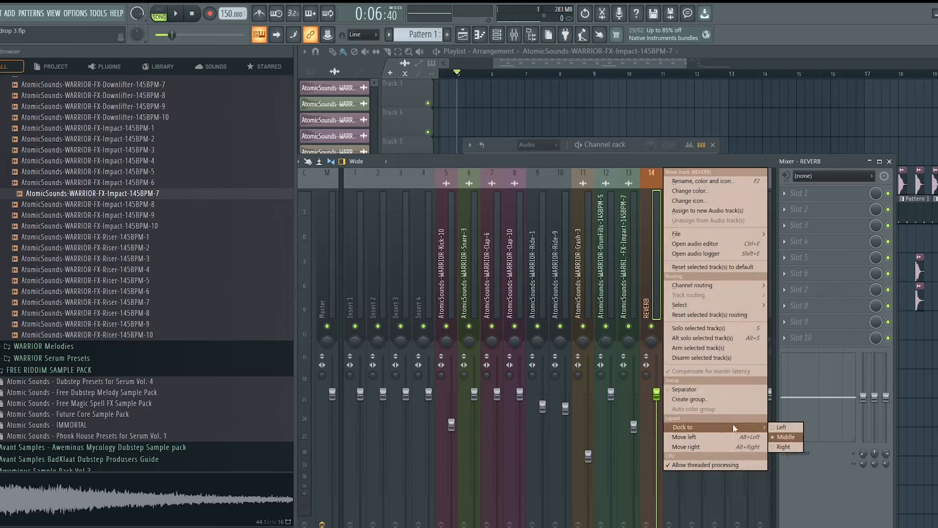
{"action": "left_click", "coordinate": [775, 443]}
{"action": "left_click", "coordinate": [47, 17]}
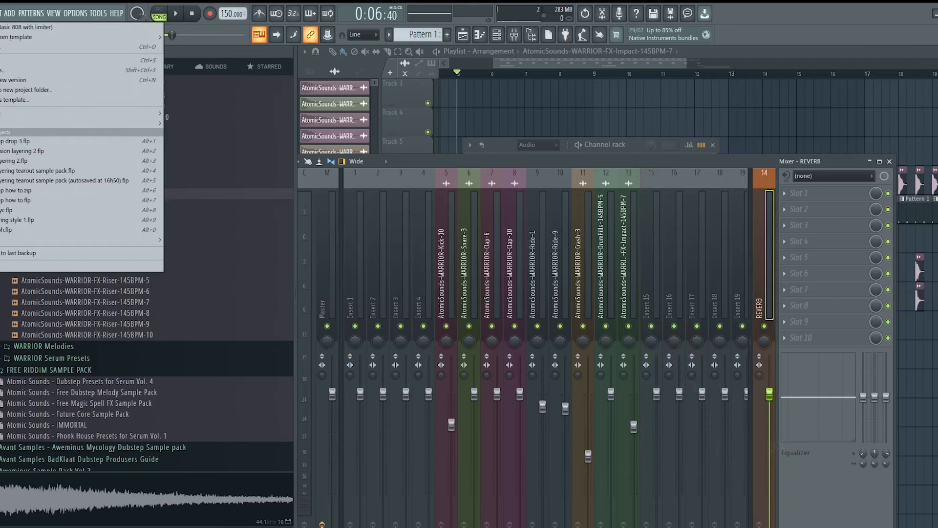
Load Fruity Convolver into slot 1 of the REVERB mixer track.
{"action": "left_click", "coordinate": [794, 193]}
{"action": "mouse_move", "coordinate": [801, 205]}
{"action": "mouse_move", "coordinate": [698, 205]}
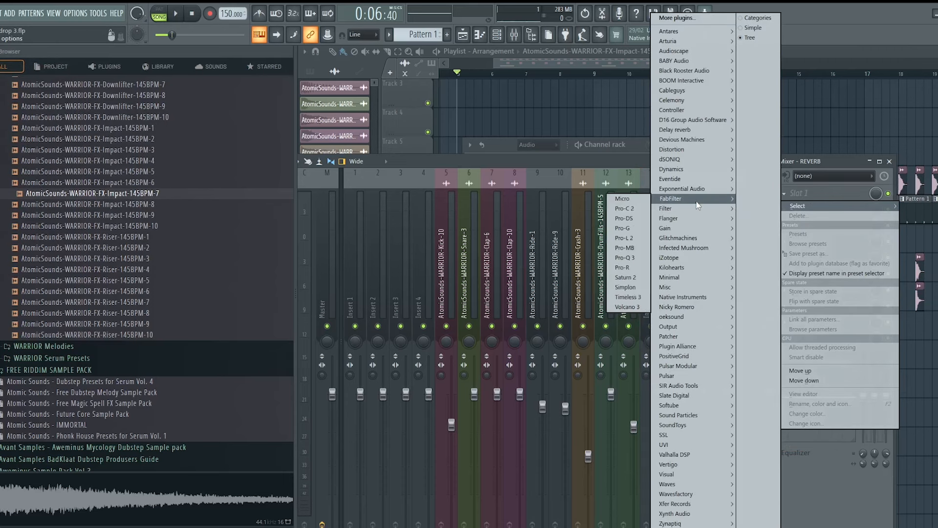
{"action": "mouse_move", "coordinate": [698, 131]}
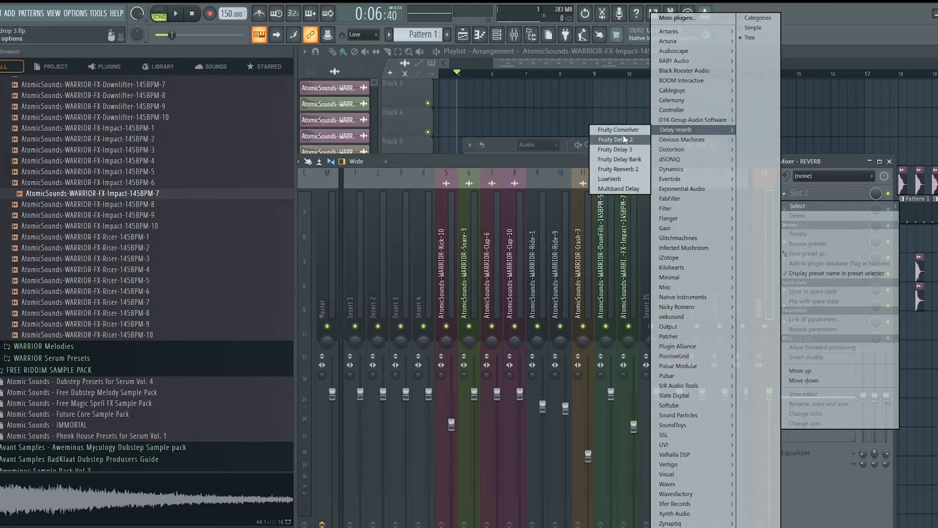
{"action": "left_click", "coordinate": [618, 129]}
Look through the Lexicon 224 and 480L impulse response packs in the Impulse Reverbs sample folder.
{"action": "scroll", "coordinate": [122, 195], "scroll_direction": "up", "scroll_amount": 5}
{"action": "scroll", "coordinate": [122, 195], "scroll_direction": "up", "scroll_amount": 15}
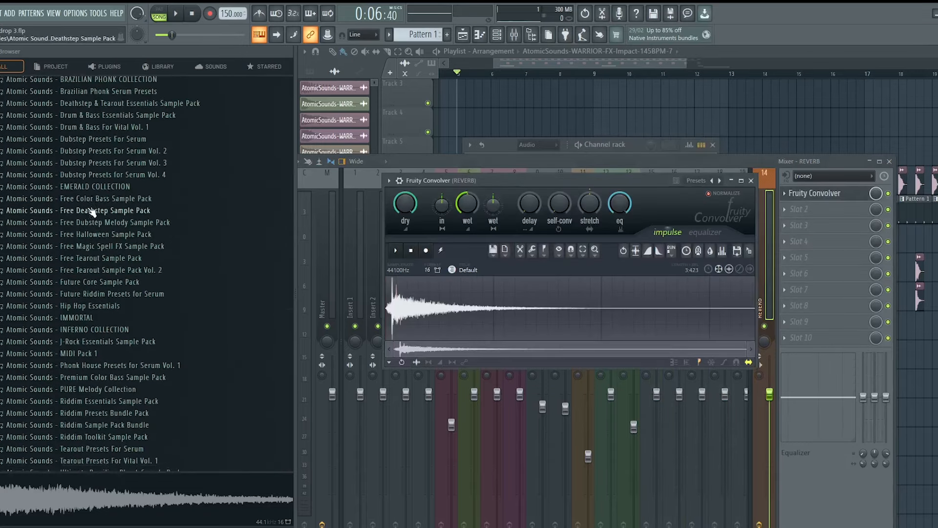
{"action": "scroll", "coordinate": [25, 379], "scroll_direction": "down", "scroll_amount": 15}
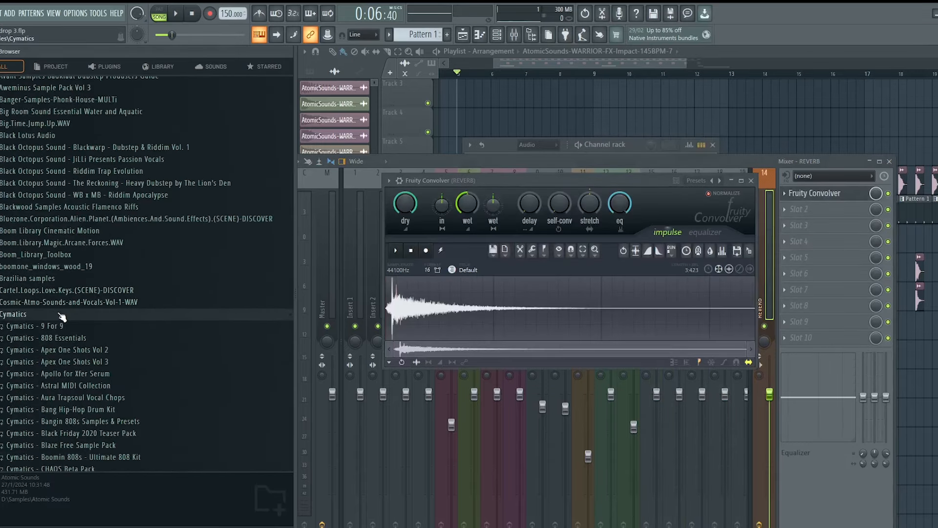
{"action": "scroll", "coordinate": [67, 289], "scroll_direction": "down", "scroll_amount": 10}
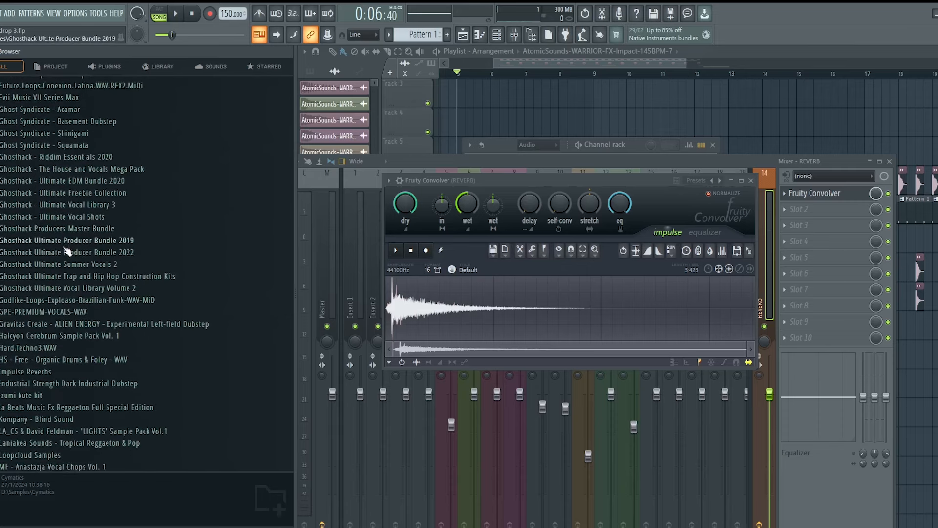
{"action": "left_click", "coordinate": [66, 305]}
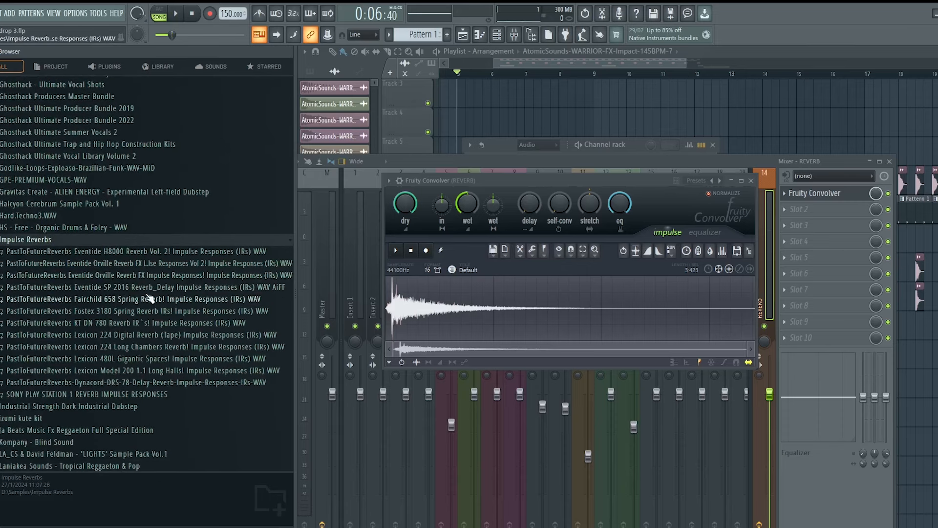
{"action": "left_click", "coordinate": [136, 335]}
{"action": "scroll", "coordinate": [122, 322], "scroll_direction": "down", "scroll_amount": 6}
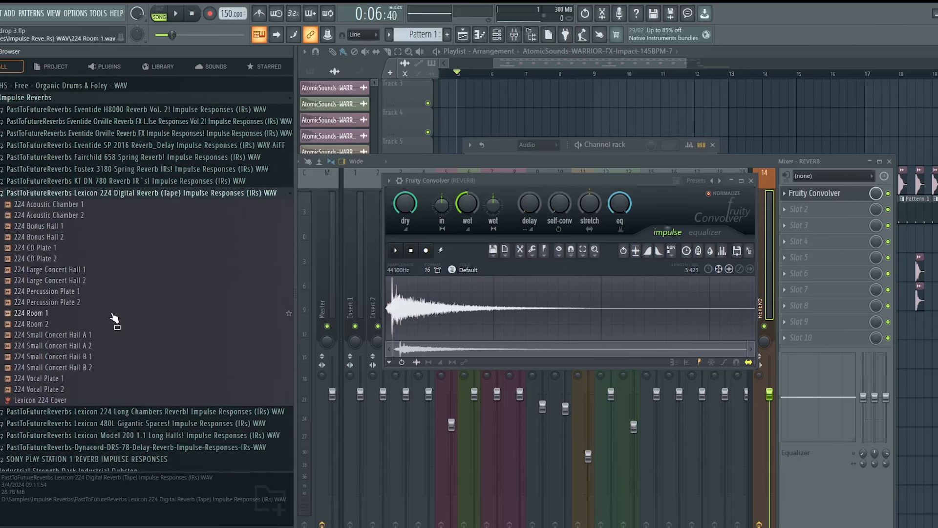
{"action": "left_click", "coordinate": [114, 203]}
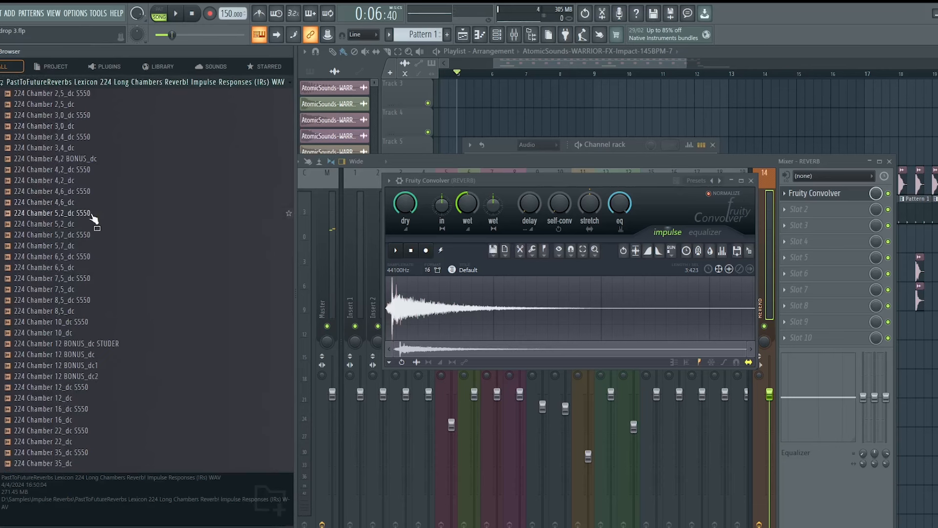
{"action": "scroll", "coordinate": [119, 192], "scroll_direction": "up", "scroll_amount": 3}
{"action": "left_click", "coordinate": [116, 149]}
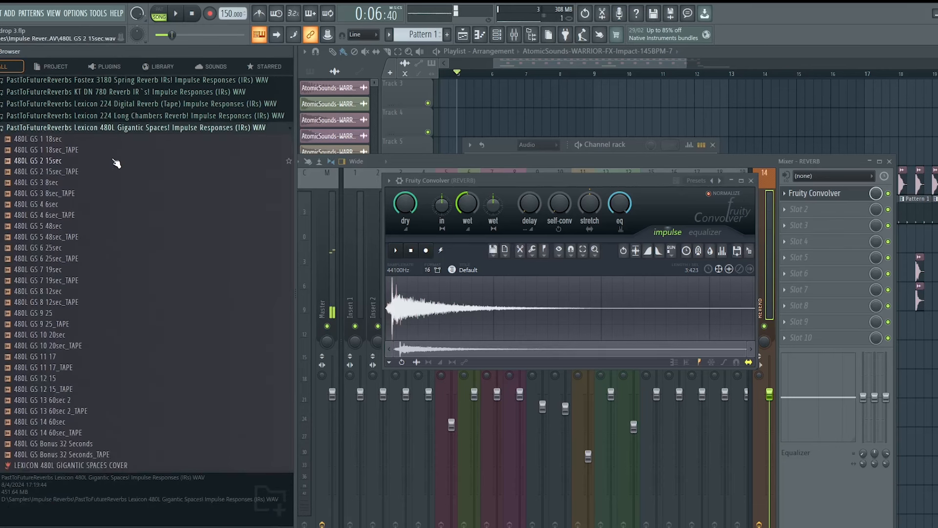
Load Fostex 3180 2_TAPE from the Fostex 3180 Spring Reverb pack as Fruity Convolver's impulse and start playback.
{"action": "scroll", "coordinate": [122, 195], "scroll_direction": "up", "scroll_amount": 4}
{"action": "left_click", "coordinate": [127, 211]}
{"action": "left_click_drag", "start_coordinate": [119, 222], "coordinate": [115, 228]}
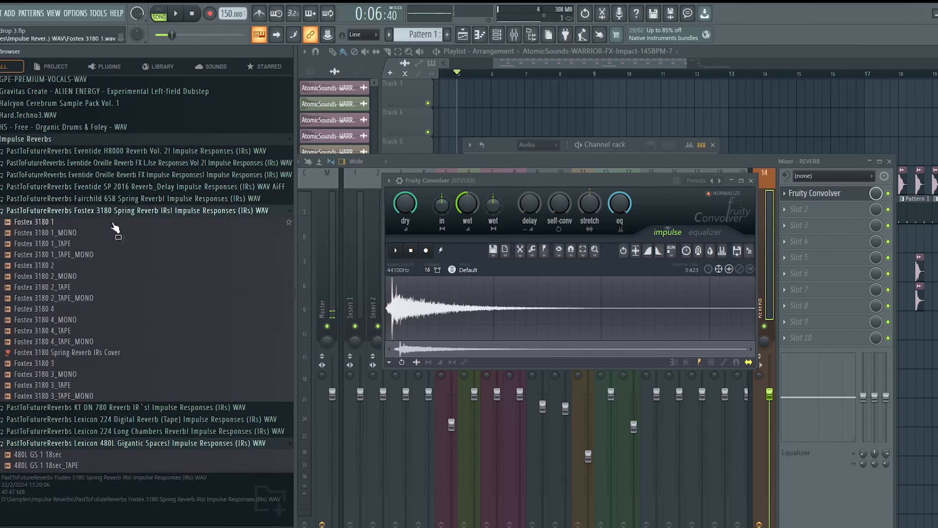
{"action": "left_click_drag", "start_coordinate": [88, 285], "coordinate": [480, 313]}
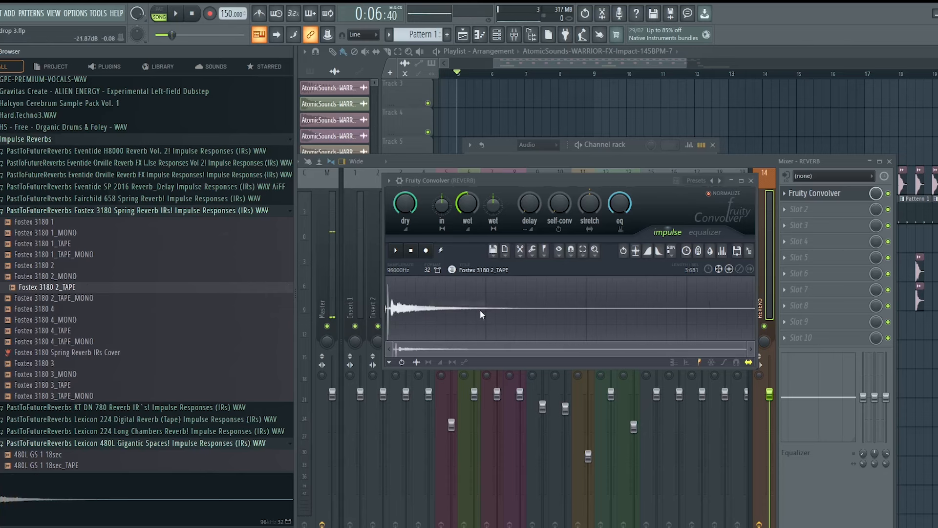
{"action": "left_click", "coordinate": [544, 161]}
{"action": "key", "text": "space"}
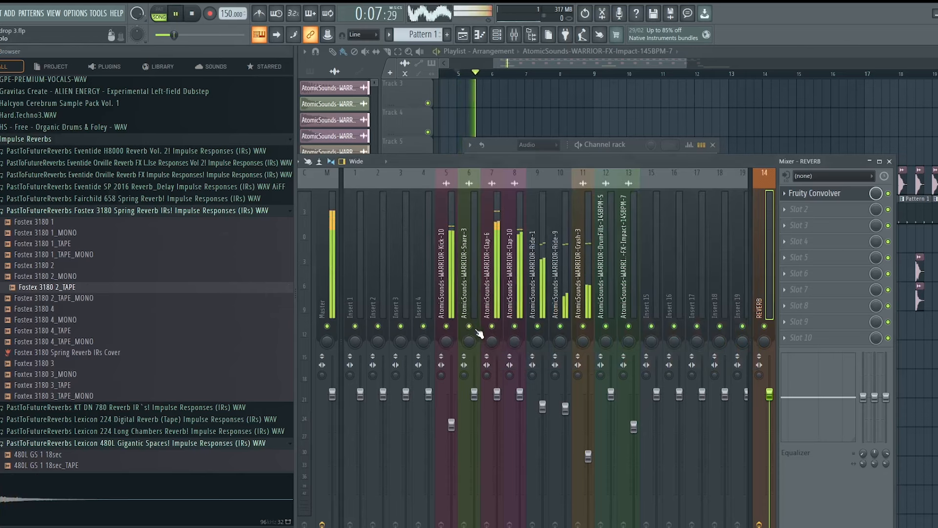
Send the soloed WARRIOR-Clap-6 mixer track to the REVERB track and check the settings of its Fruity Convolver.
{"action": "left_click_drag", "start_coordinate": [543, 159], "coordinate": [541, 101]}
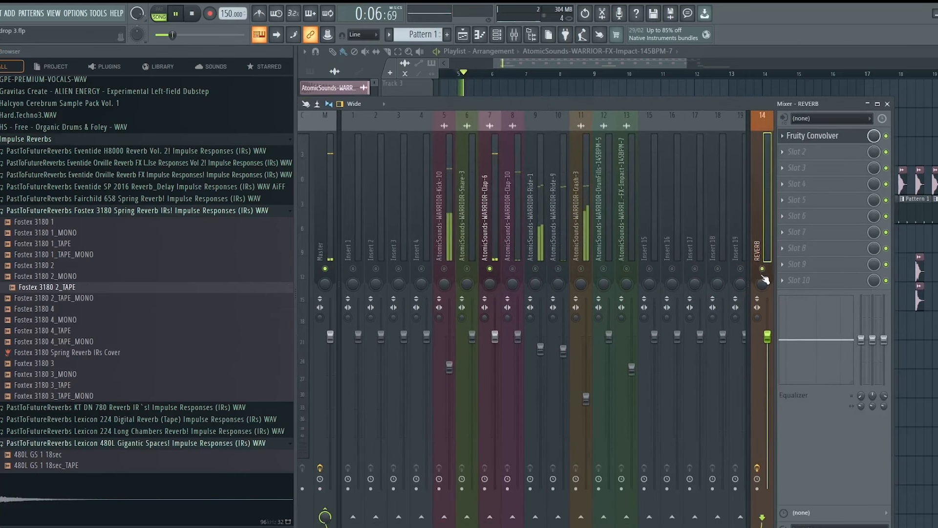
{"action": "left_click", "coordinate": [499, 208]}
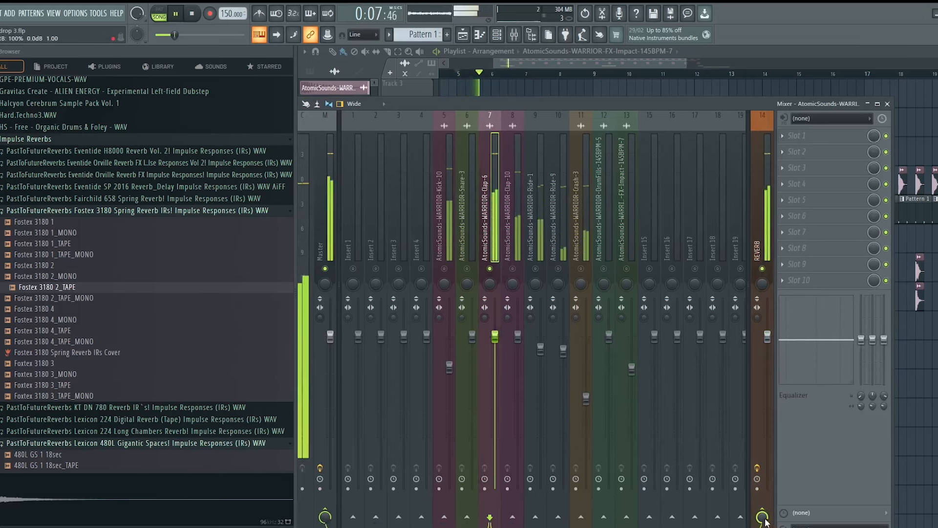
{"action": "left_click", "coordinate": [764, 254]}
{"action": "left_click", "coordinate": [811, 135]}
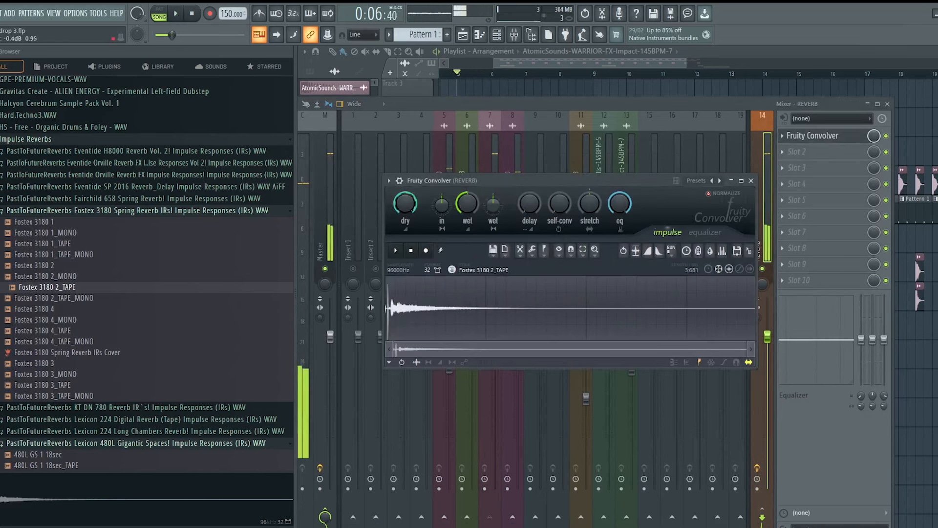
{"action": "left_click", "coordinate": [751, 180]}
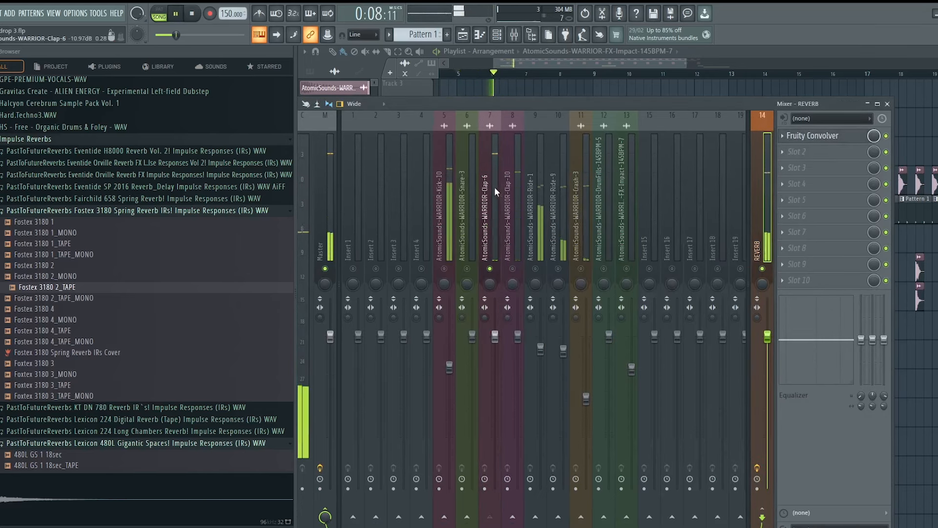
{"action": "left_click", "coordinate": [494, 186]}
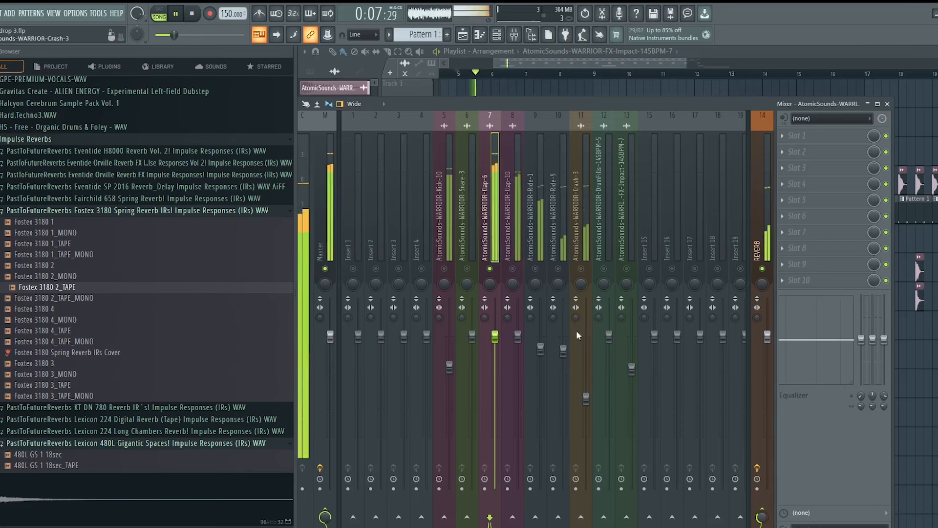
Solo the Clap-10, Ride-1 and Ride-9 mixer tracks and send the two rides to the REVERB track at a reduced level.
{"action": "left_click", "coordinate": [519, 265]}
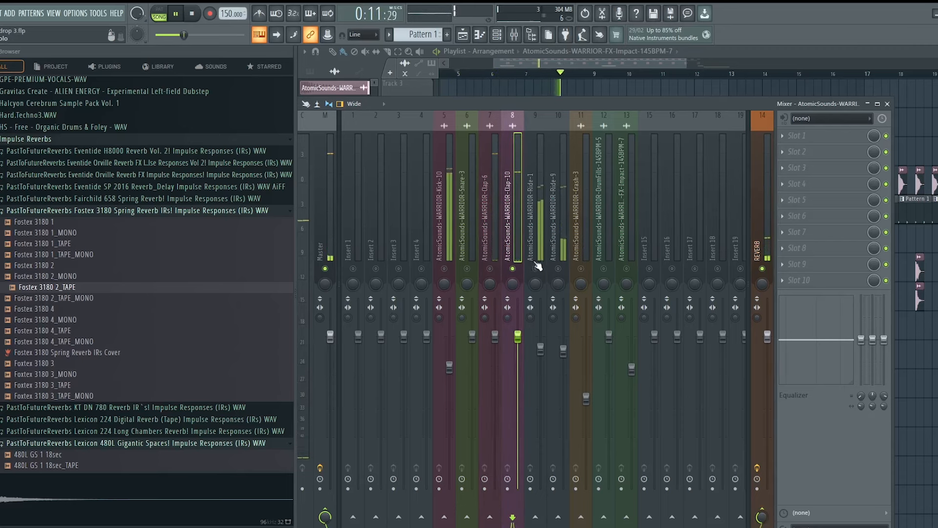
{"action": "left_click", "coordinate": [542, 266]}
{"action": "left_click", "coordinate": [761, 514]}
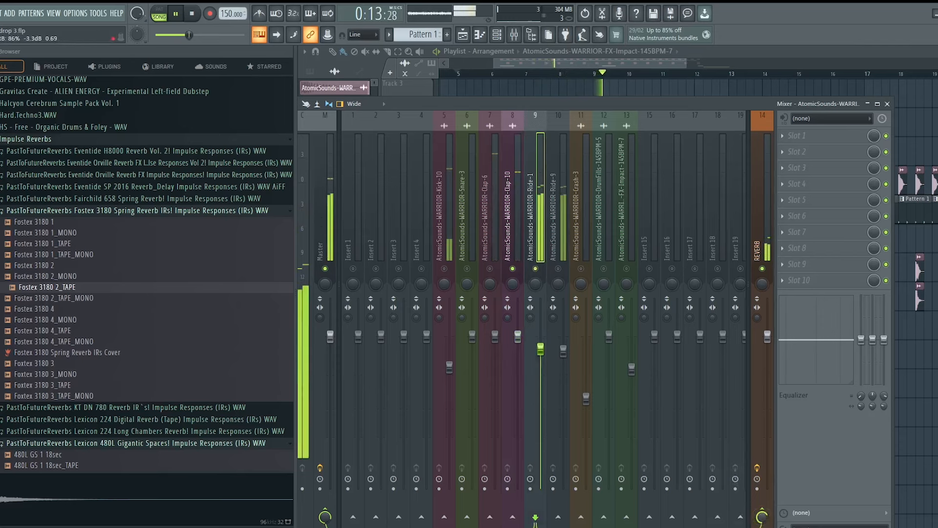
{"action": "left_click", "coordinate": [564, 267]}
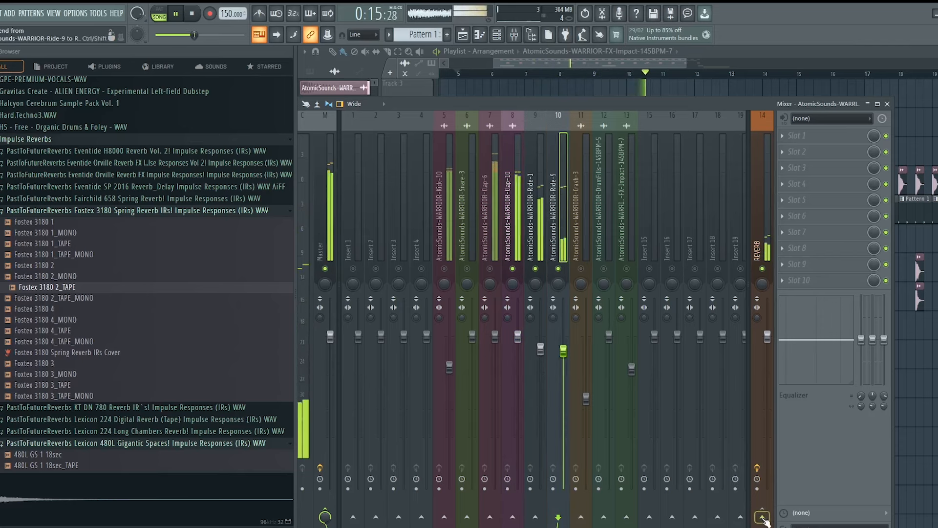
{"action": "scroll", "coordinate": [557, 366], "scroll_direction": "down", "scroll_amount": 2}
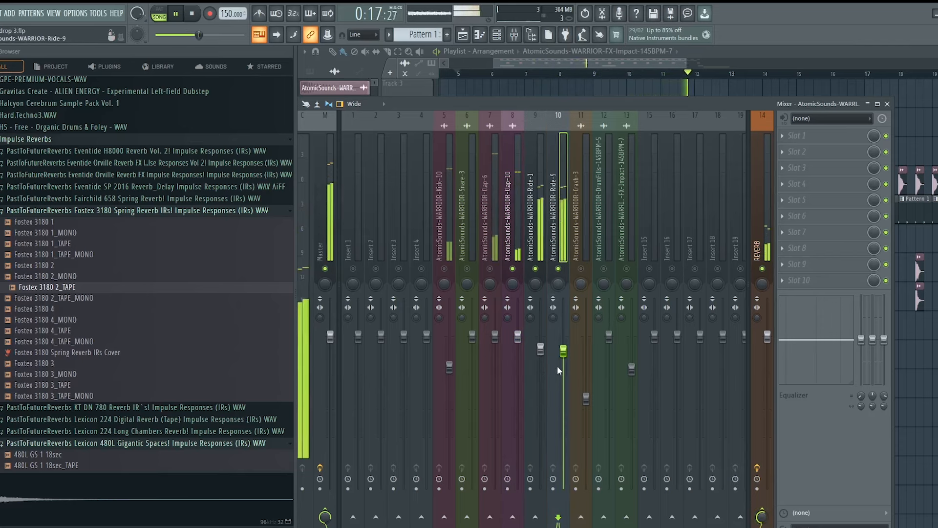
Lower the Ride-1, Ride-9, Clap-6 and Clap-10 mixer levels slightly and unsolo all mixer tracks.
{"action": "left_click_drag", "start_coordinate": [539, 348], "coordinate": [539, 355]}
{"action": "left_click", "coordinate": [512, 268]}
{"action": "left_click", "coordinate": [489, 268]}
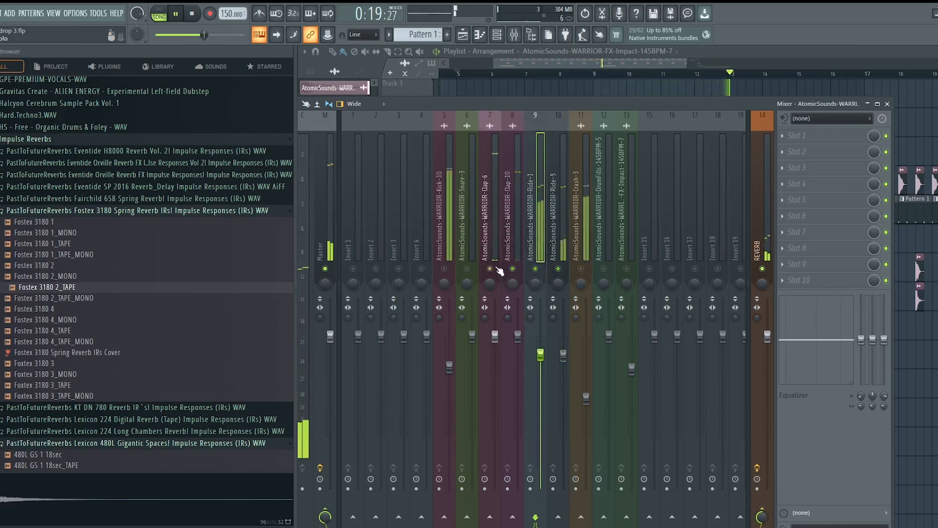
{"action": "right_click", "coordinate": [490, 268]}
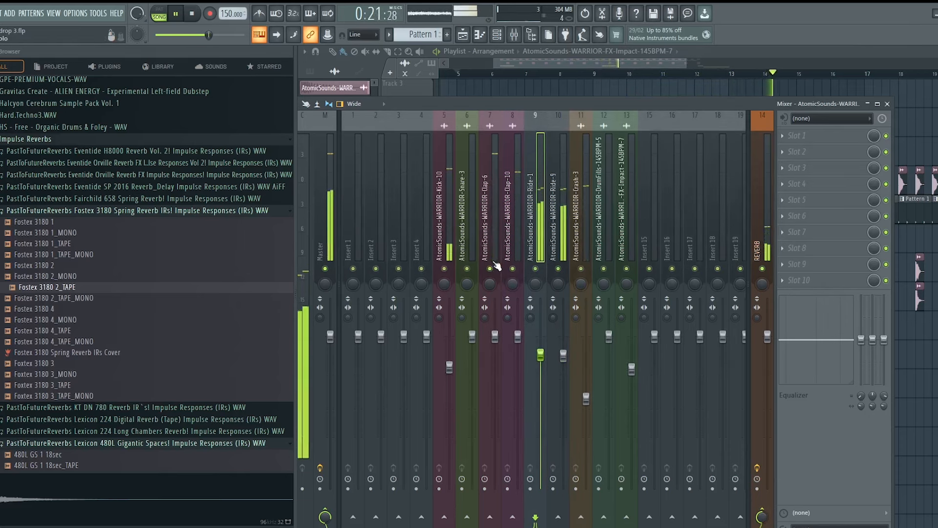
{"action": "left_click", "coordinate": [495, 337]}
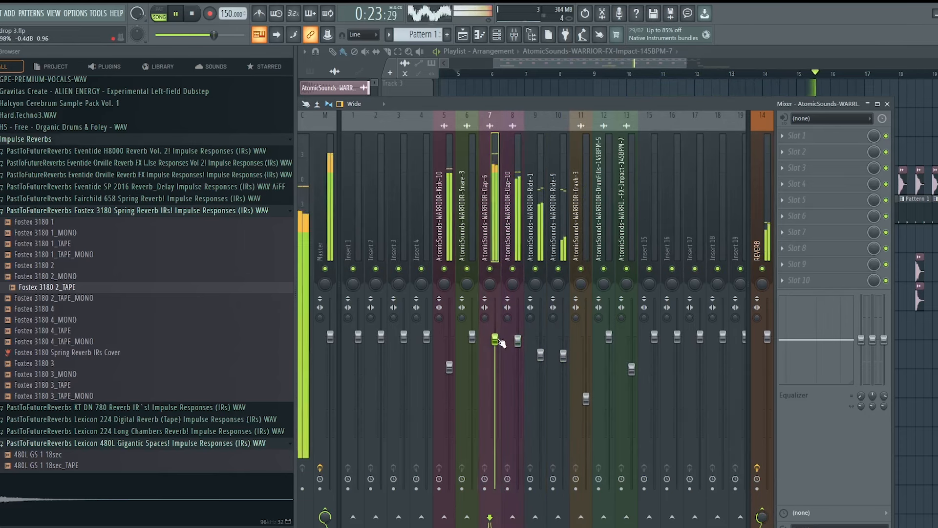
{"action": "left_click", "coordinate": [512, 35]}
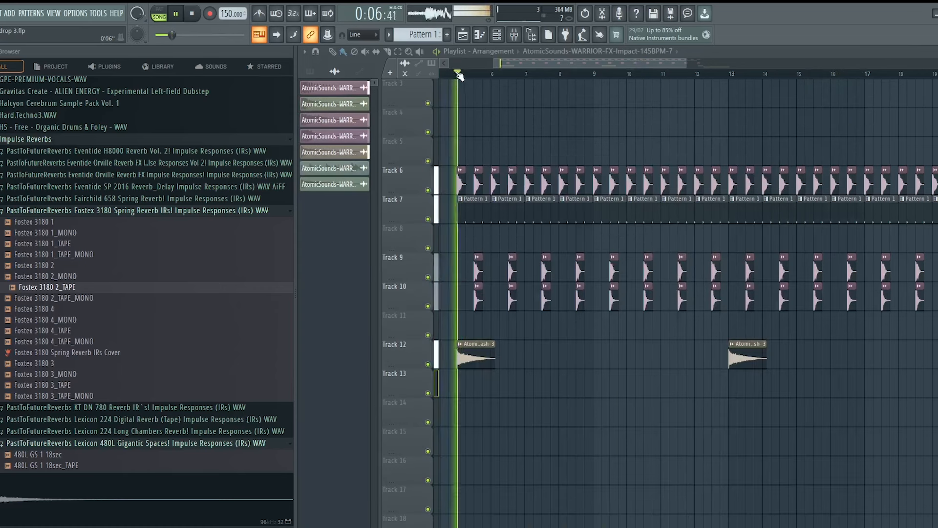
Stop playback, create Pattern 2 and add a Serum channel to the channel rack.
{"action": "key", "text": "F6"}
{"action": "key", "text": "space"}
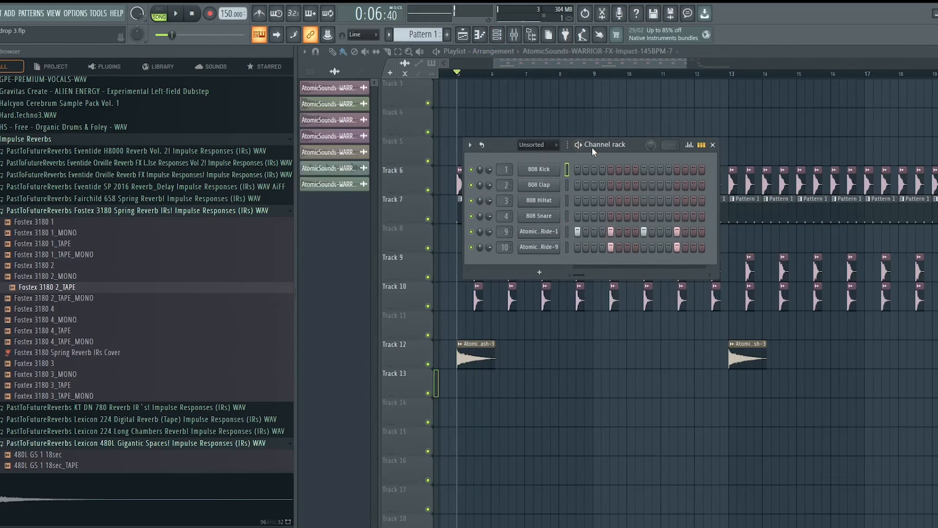
{"action": "key", "text": "F4"}
{"action": "left_click", "coordinate": [553, 278]}
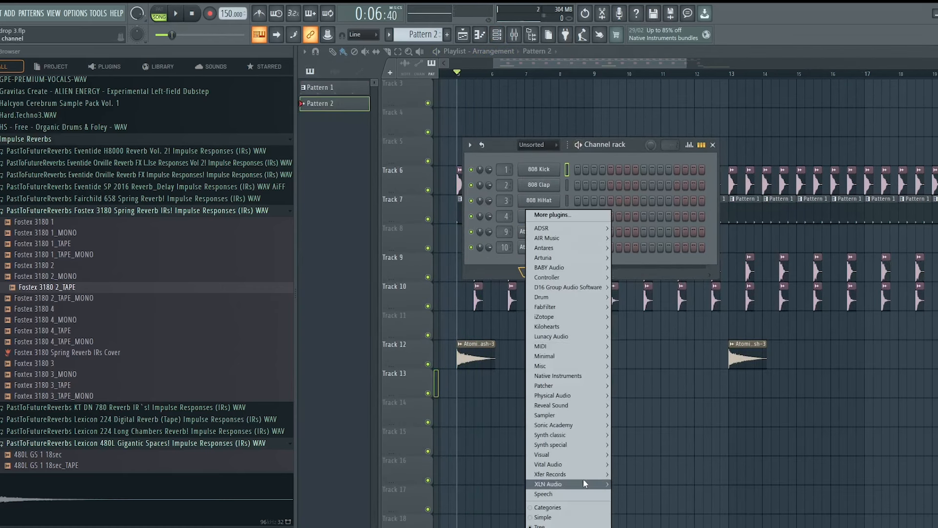
{"action": "left_click", "coordinate": [615, 476]}
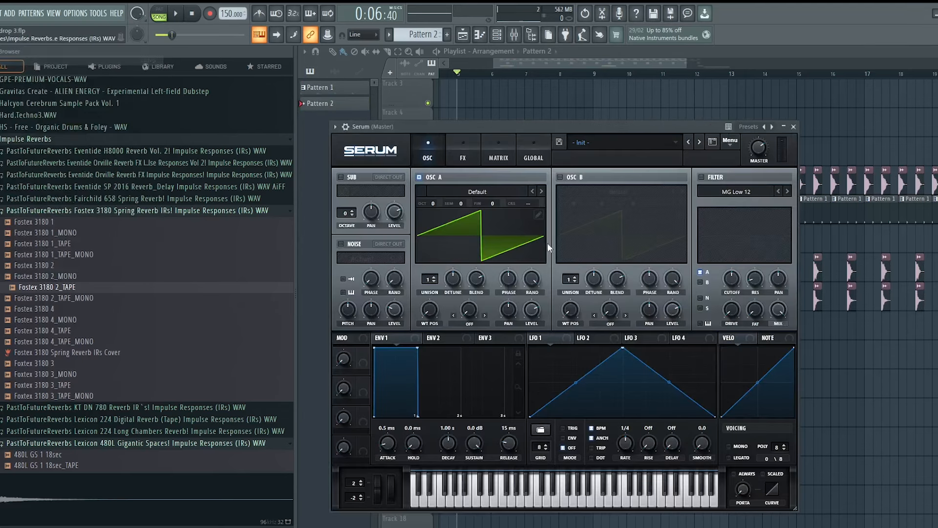
Set oscillator A to octave -2 and, after trying PWM LPF, load the spectral wavetable Reesey Mess 5 [SL].
{"action": "left_click", "coordinate": [512, 192]}
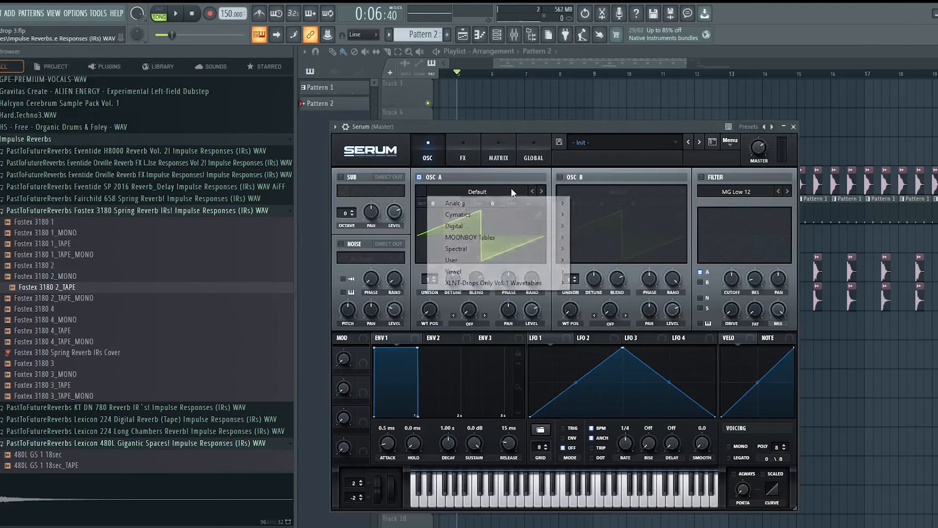
{"action": "mouse_move", "coordinate": [489, 203]}
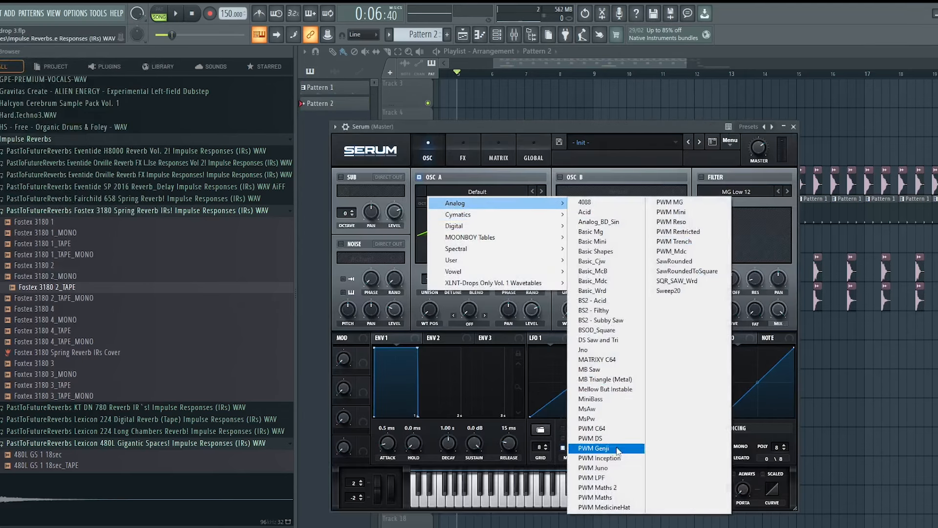
{"action": "left_click", "coordinate": [605, 478]}
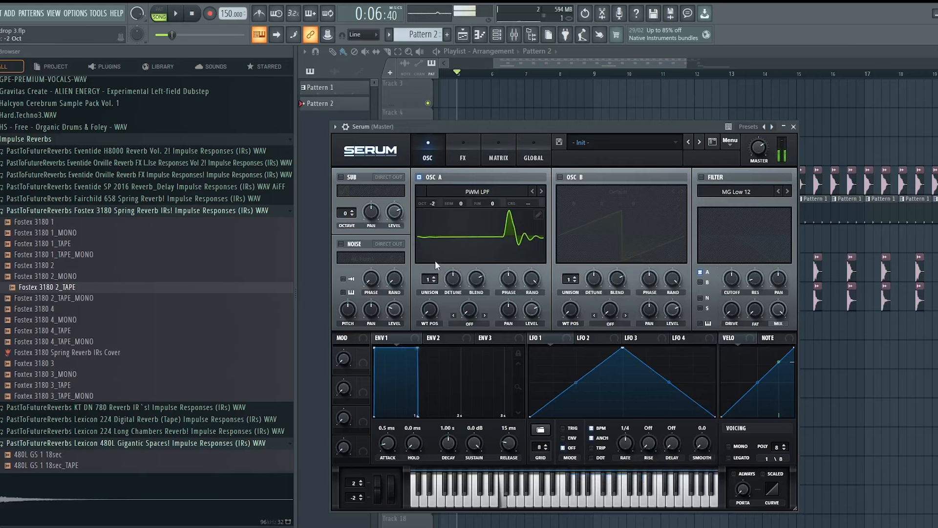
{"action": "left_click", "coordinate": [499, 192]}
{"action": "mouse_move", "coordinate": [488, 248]}
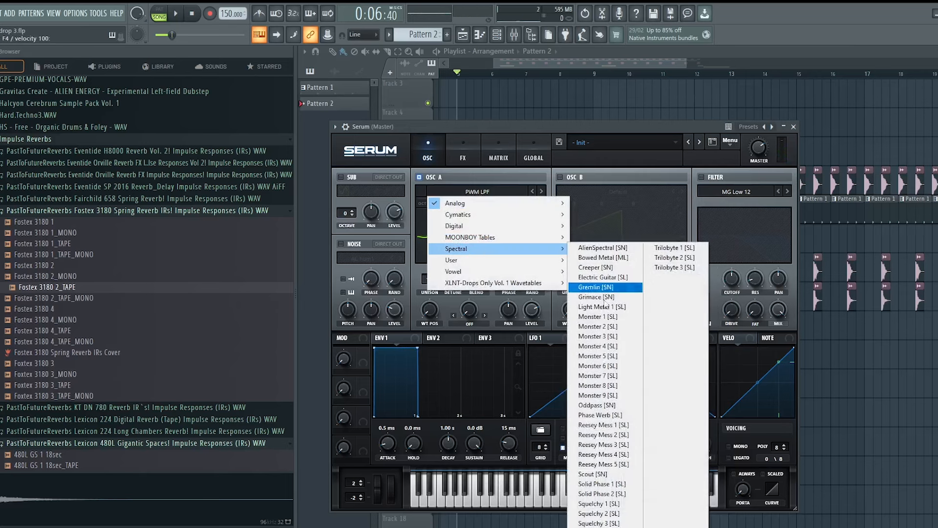
{"action": "left_click", "coordinate": [603, 467]}
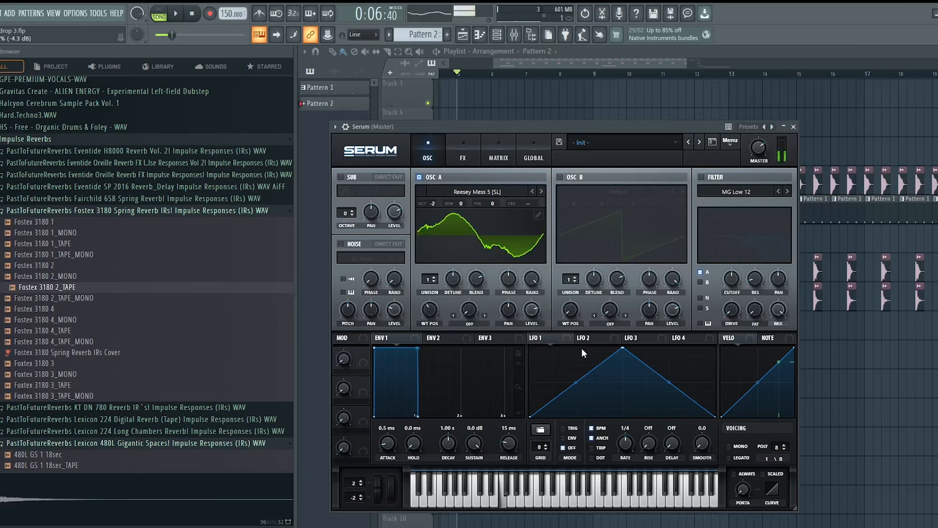
Shape LFO 1 as a rising curve that holds at maximum and assign it to oscillator A's wavetable position.
{"action": "left_click_drag", "start_coordinate": [576, 382], "coordinate": [429, 313]}
{"action": "key", "text": "v"}
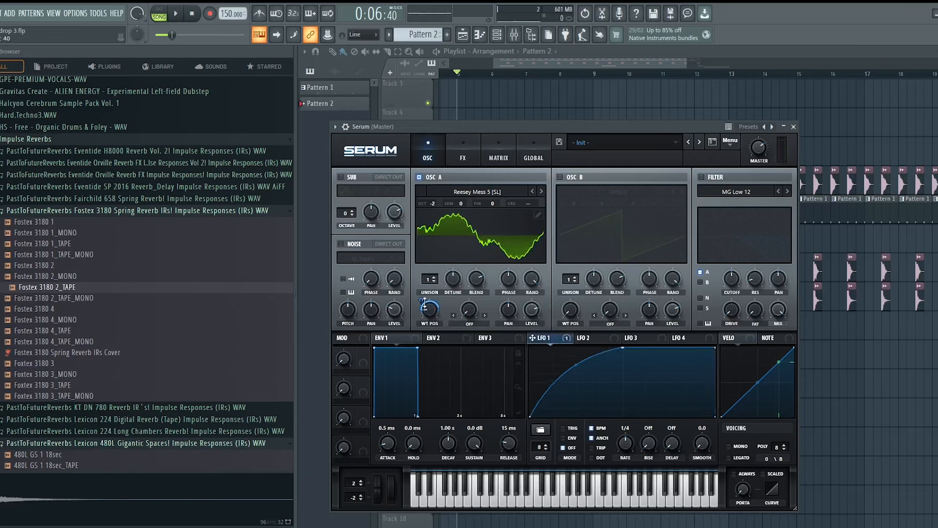
Enable an HP 12 filter with a cutoff around 126 Hz and modulate the cutoff with LFO 1 in envelope mode.
{"action": "left_click", "coordinate": [736, 192]}
{"action": "mouse_move", "coordinate": [727, 214]}
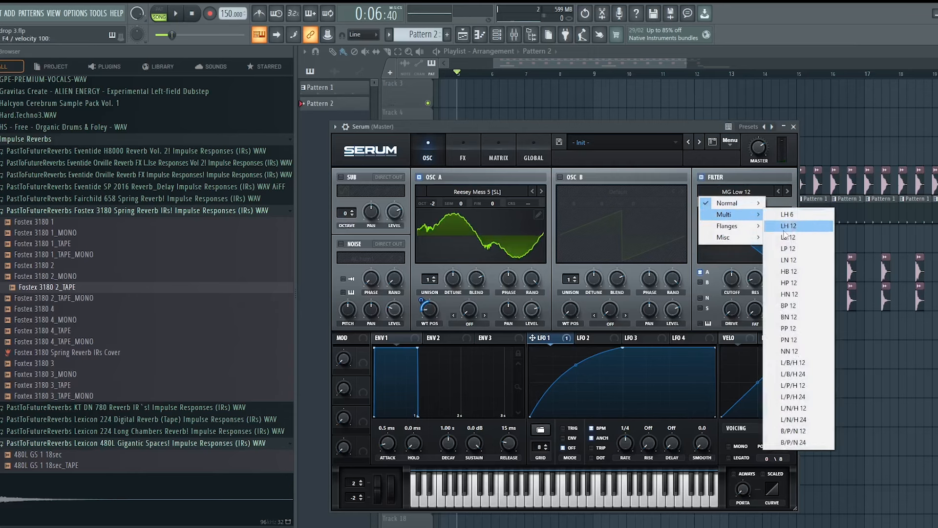
{"action": "left_click", "coordinate": [789, 283]}
{"action": "left_click_drag", "start_coordinate": [732, 280], "coordinate": [732, 292]}
{"action": "left_click_drag", "start_coordinate": [755, 279], "coordinate": [727, 278]}
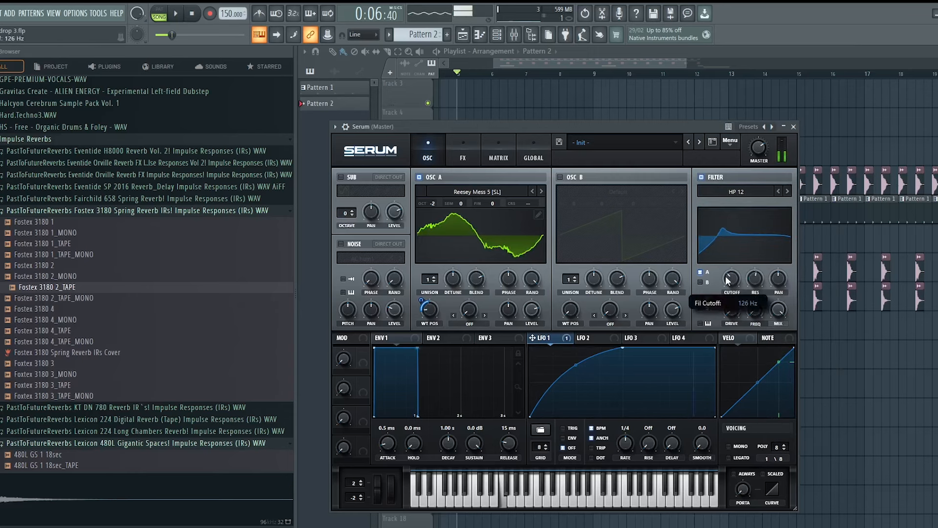
{"action": "left_click", "coordinate": [571, 437]}
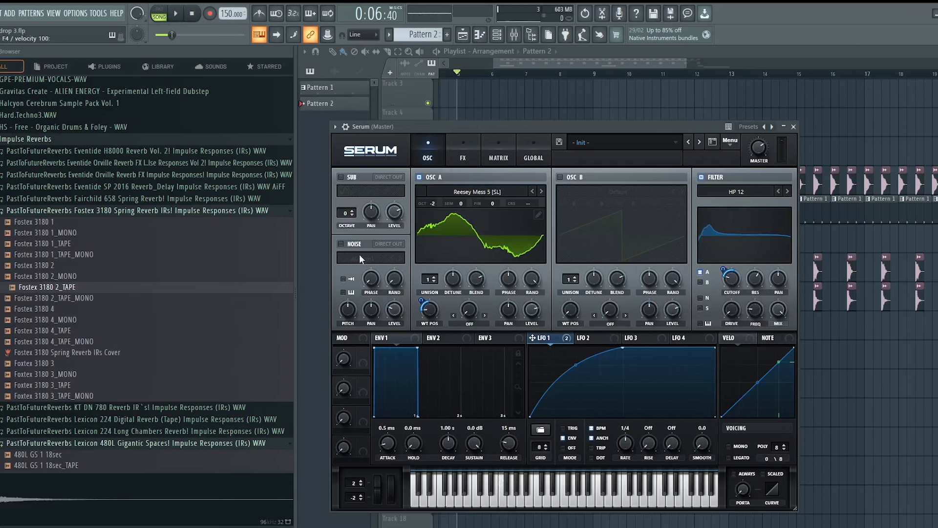
Enable the AC hum1 noise oscillator and add a Tube distortion effect with increased drive.
{"action": "left_click", "coordinate": [340, 244]}
{"action": "left_click", "coordinate": [463, 152]}
{"action": "left_click", "coordinate": [345, 194]}
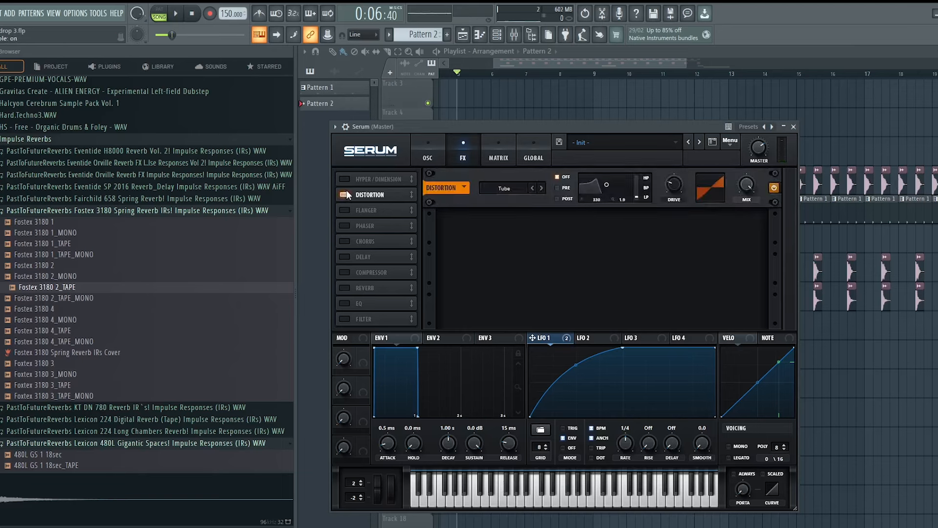
{"action": "left_click_drag", "start_coordinate": [681, 172], "coordinate": [676, 182]}
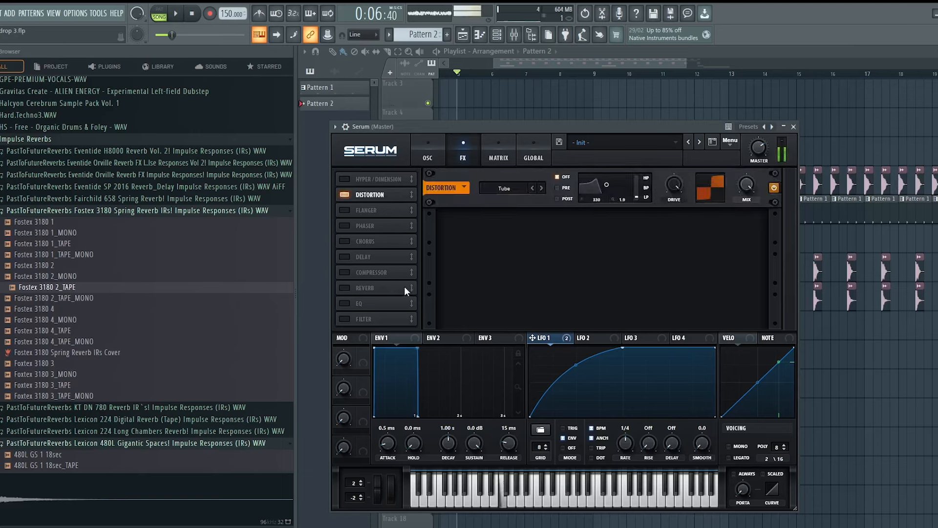
Add a compressor to the effects, switch it to multiband and raise its gain.
{"action": "left_click", "coordinate": [386, 272]}
{"action": "left_click", "coordinate": [648, 240]}
{"action": "left_click_drag", "start_coordinate": [617, 232], "coordinate": [627, 211]}
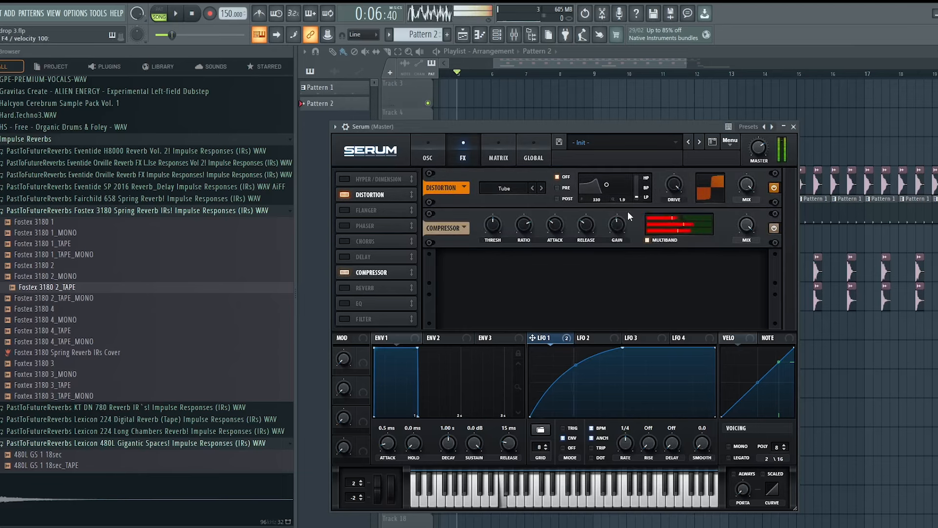
Adjust the filter cutoff modulation and route the Serum channel to mixer track 15.
{"action": "left_click", "coordinate": [427, 155]}
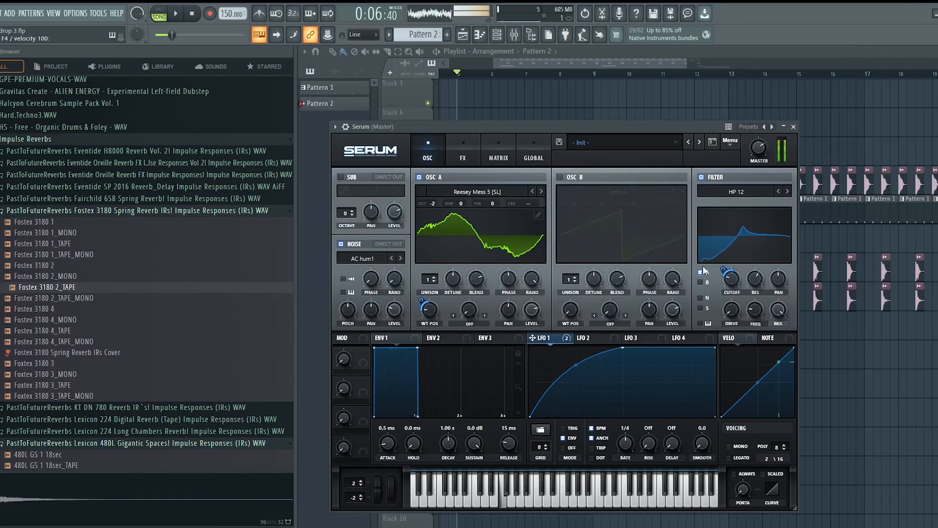
{"action": "left_click_drag", "start_coordinate": [734, 274], "coordinate": [725, 263]}
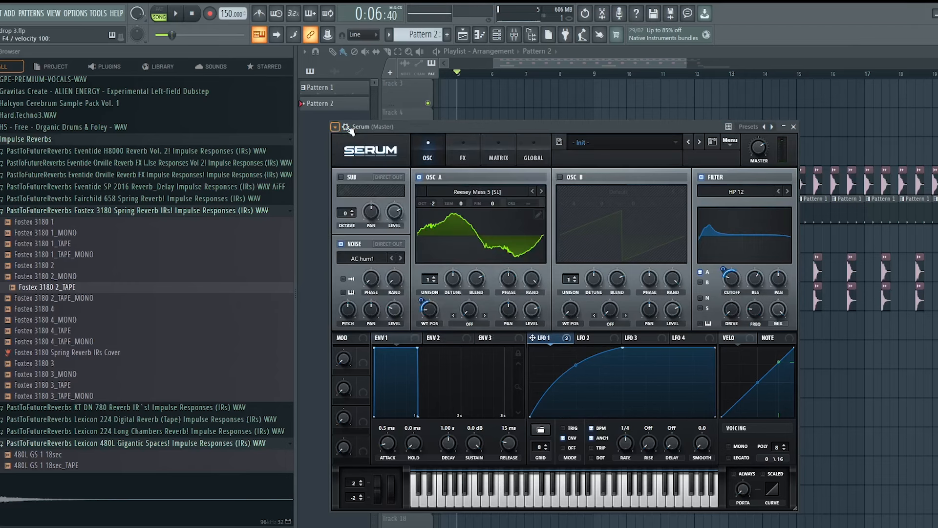
{"action": "left_click", "coordinate": [336, 126]}
{"action": "left_click", "coordinate": [784, 143]}
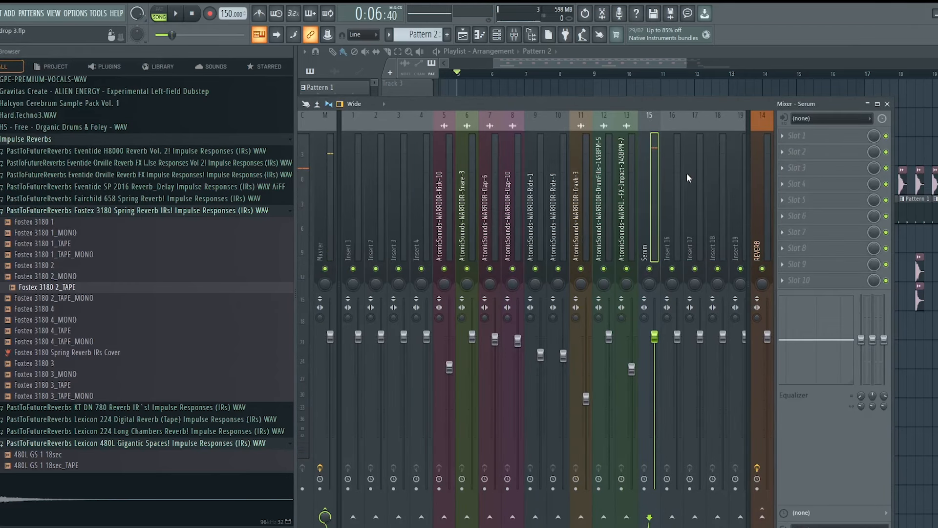
Load the Dubstep chain 1 track state onto the Serum mixer track and disable its Chroma effect.
{"action": "right_click", "coordinate": [649, 175]}
{"action": "mouse_move", "coordinate": [685, 180]}
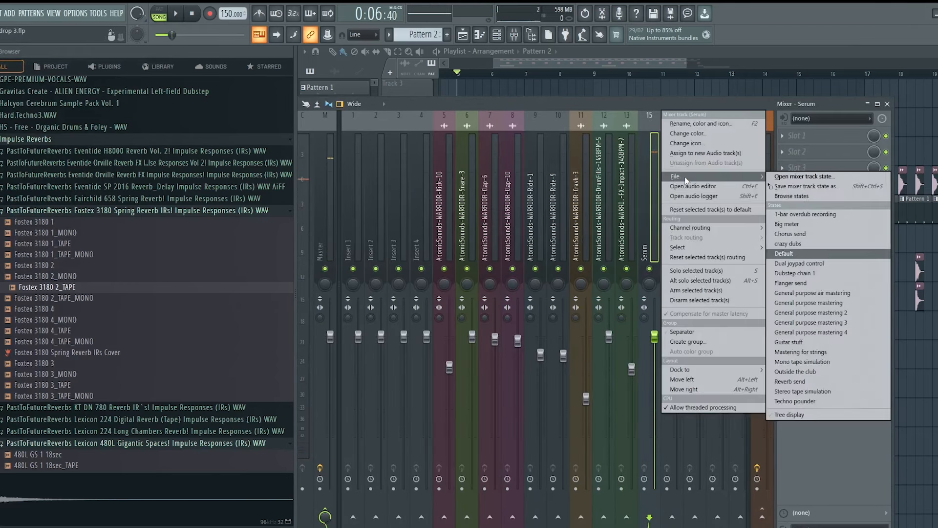
{"action": "left_click", "coordinate": [810, 275]}
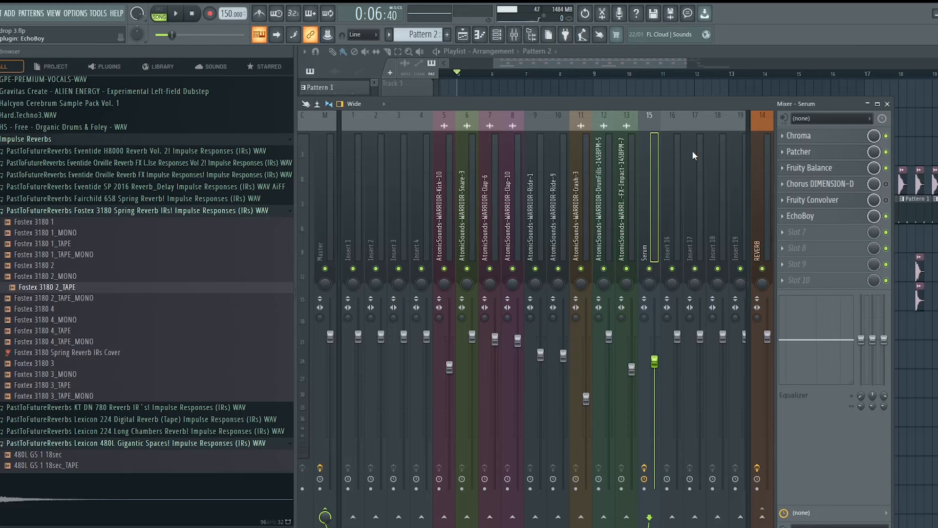
{"action": "left_click", "coordinate": [886, 136]}
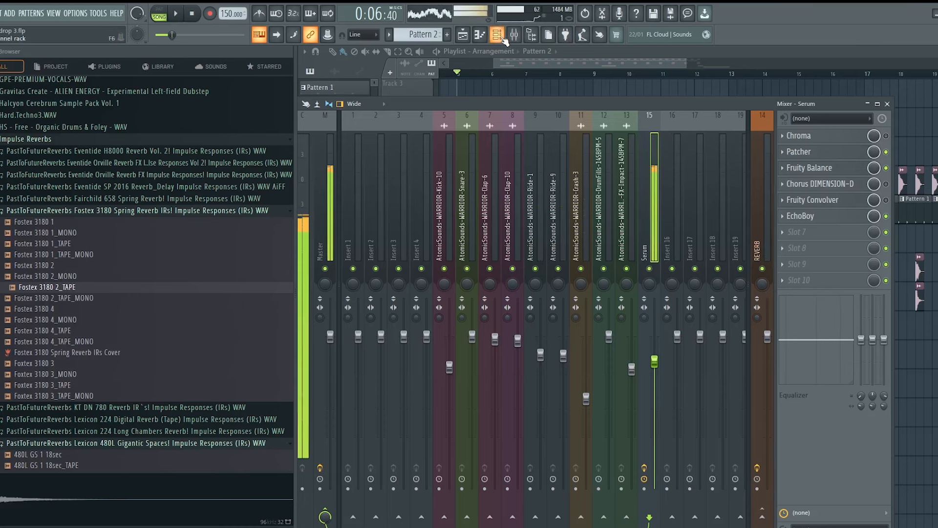
Draw an E4 note about two bars long in the Serum channel's piano roll and play Pattern 2 on its own.
{"action": "left_click", "coordinate": [503, 40]}
{"action": "right_click", "coordinate": [557, 261]}
{"action": "left_click", "coordinate": [569, 260]}
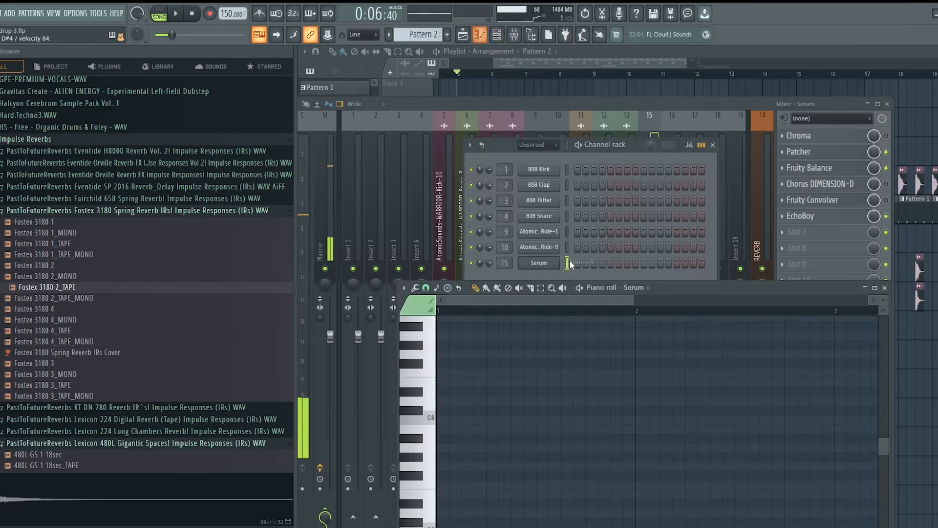
{"action": "scroll", "coordinate": [485, 421], "scroll_direction": "down", "scroll_amount": 2}
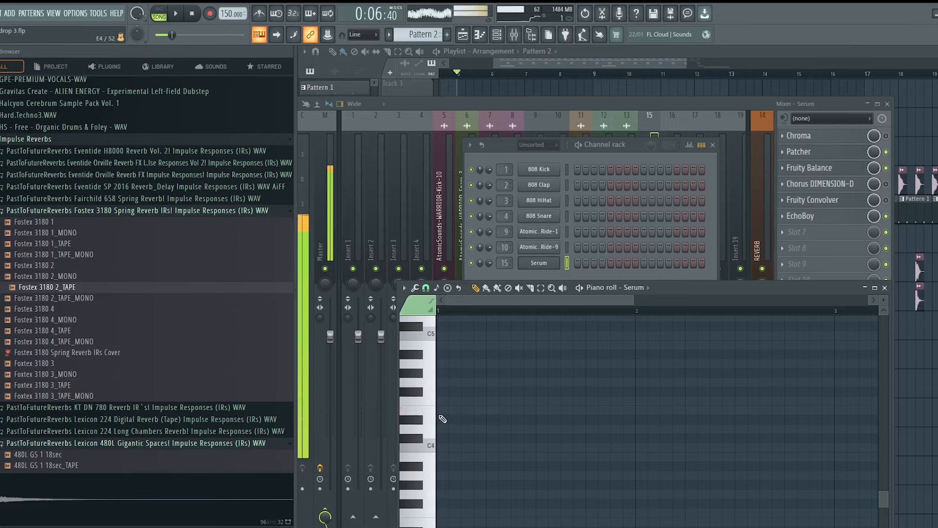
{"action": "left_click", "coordinate": [441, 411]}
{"action": "left_click", "coordinate": [463, 419]}
{"action": "right_click", "coordinate": [463, 419]}
{"action": "left_click_drag", "start_coordinate": [459, 410], "coordinate": [870, 410]}
{"action": "key", "text": "space"}
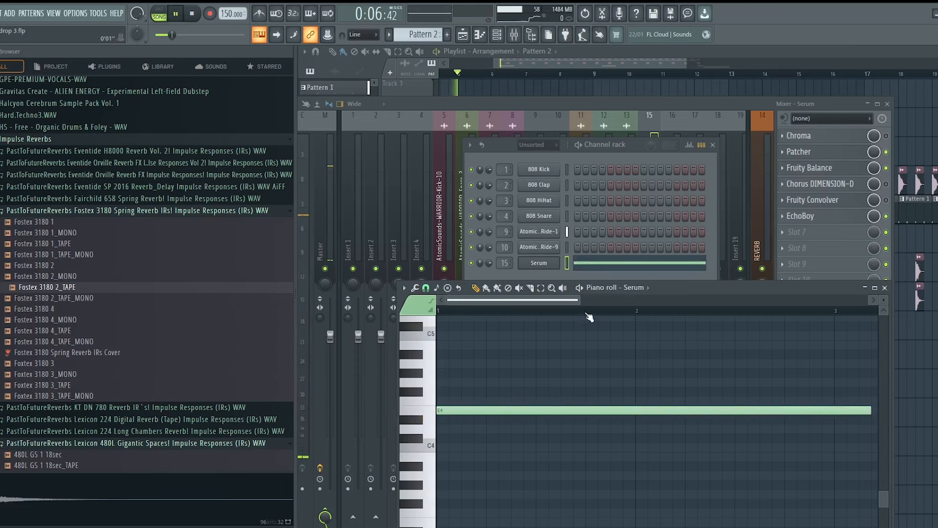
{"action": "key", "text": "l"}
{"action": "scroll", "coordinate": [572, 317], "scroll_direction": "down", "scroll_amount": 2}
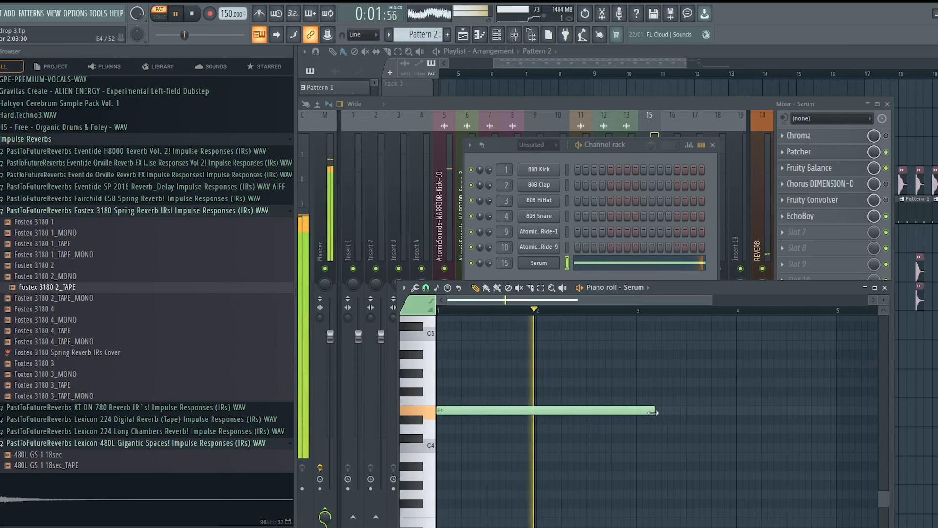
{"action": "key", "text": "space"}
Play Pattern 2 while reviewing Serum's wavetable position, noise level, filter and effects settings.
{"action": "left_click", "coordinate": [545, 262]}
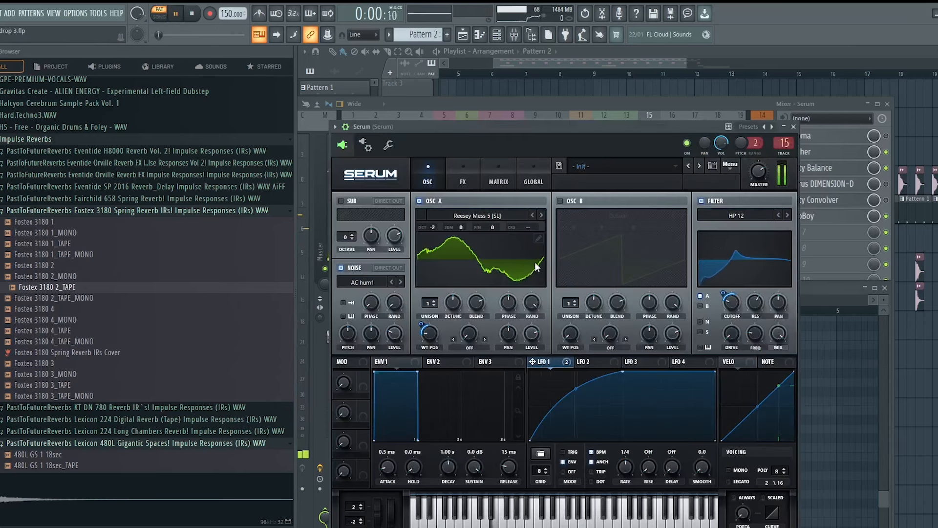
{"action": "key", "text": "space"}
{"action": "mouse_move", "coordinate": [421, 335]}
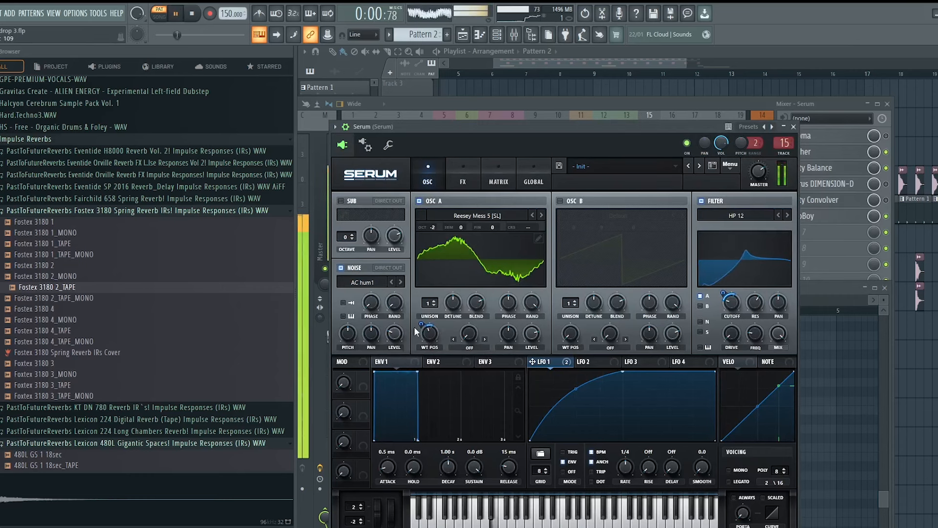
{"action": "mouse_move", "coordinate": [395, 347]}
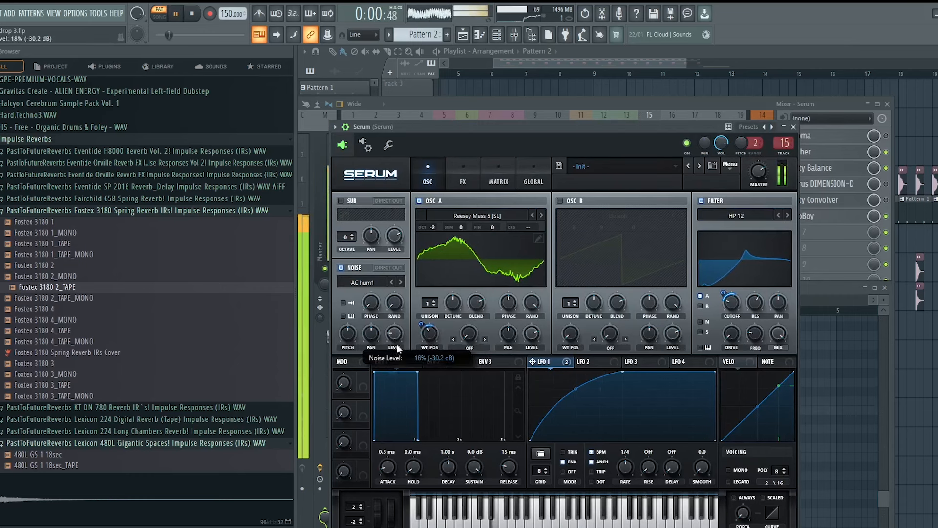
{"action": "scroll", "coordinate": [395, 347], "scroll_direction": "down", "scroll_amount": 2}
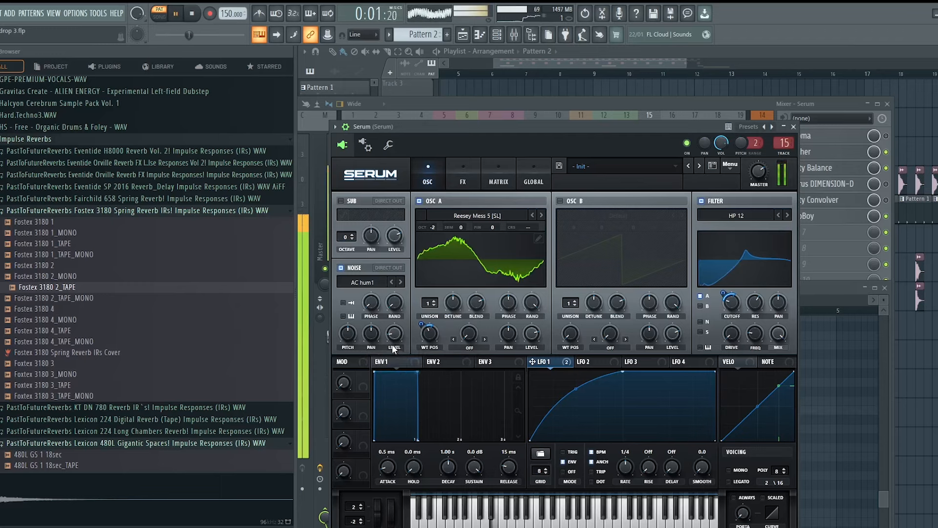
{"action": "mouse_move", "coordinate": [782, 294]}
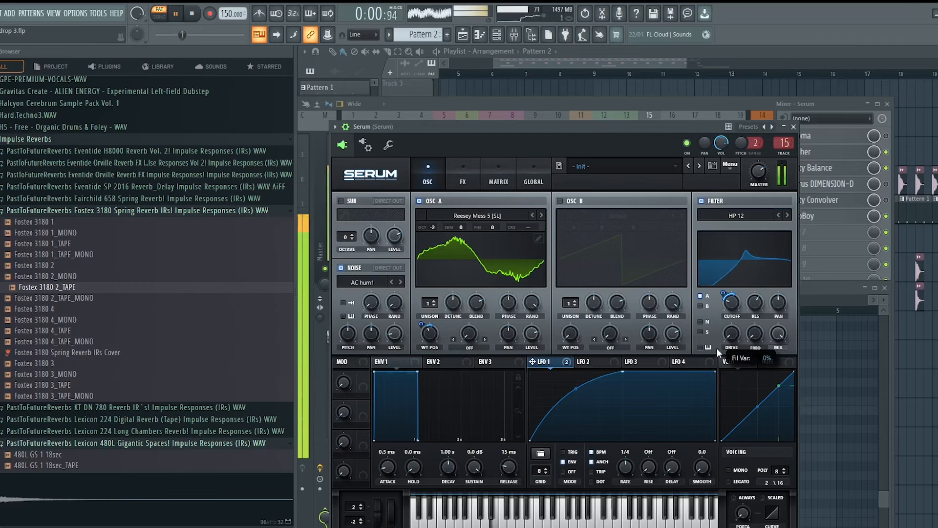
{"action": "key", "text": "space"}
{"action": "key", "text": "space"}
{"action": "left_click", "coordinate": [463, 180]}
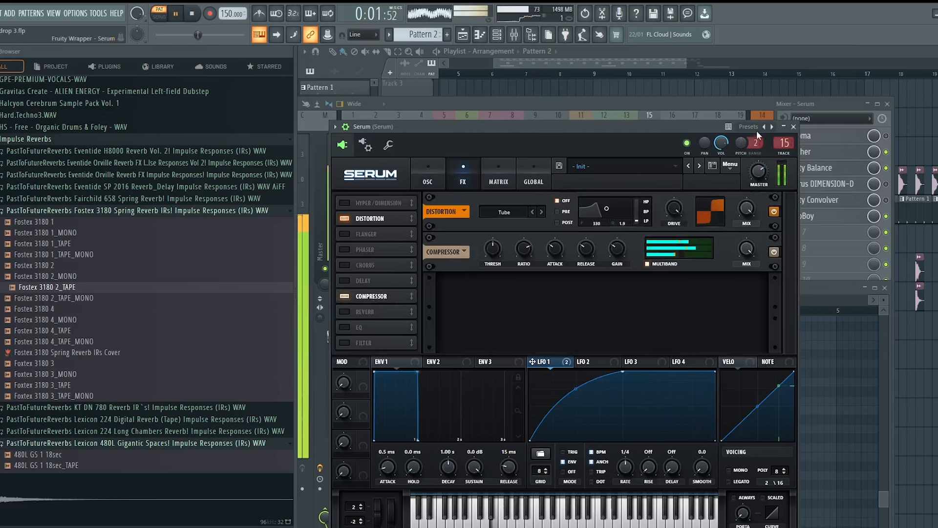
Close Serum and place two consecutive Pattern 2 clips on playlist Track 13, starting at bars 5 and 7.
{"action": "left_click", "coordinate": [793, 127]}
{"action": "left_click", "coordinate": [464, 381]}
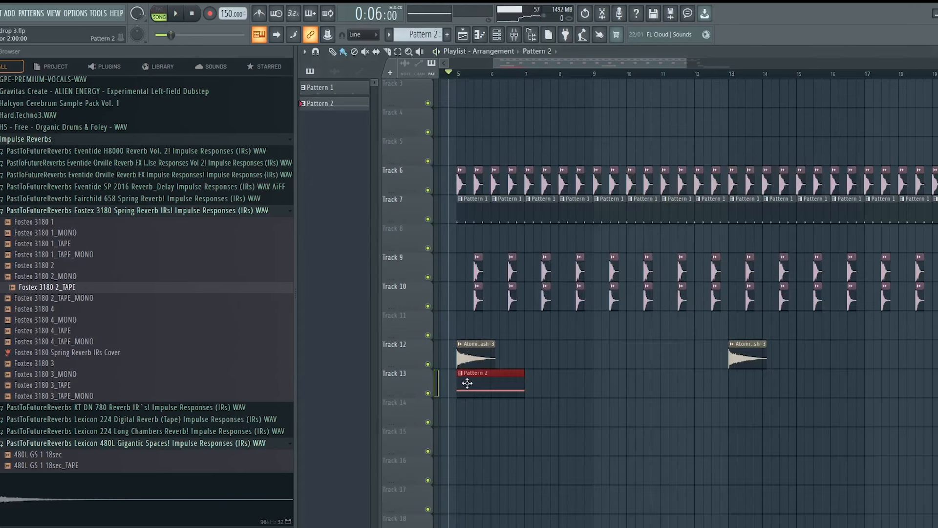
{"action": "left_click", "coordinate": [532, 383]}
In Serum, route LFO 2 to oscillator A's fine tuning, shape it as a falling ramp and set its rate to one bar.
{"action": "double_click", "coordinate": [532, 382]}
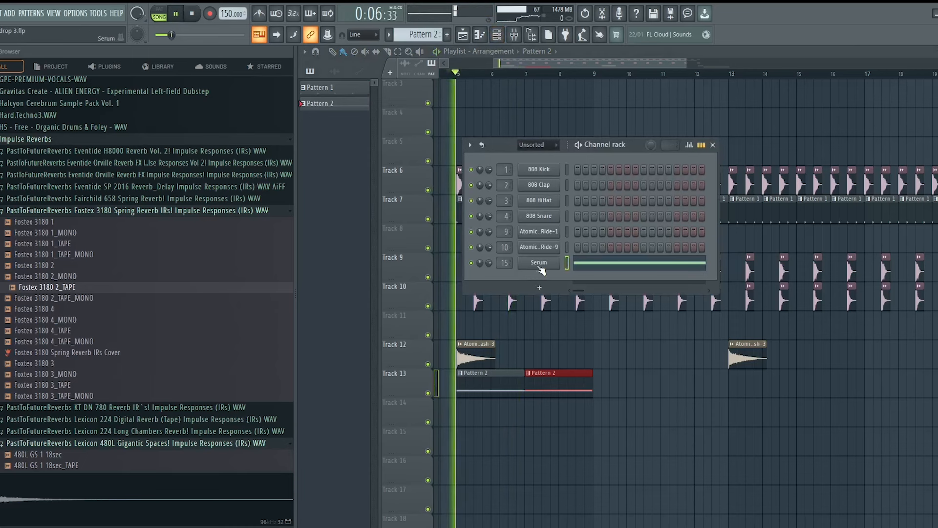
{"action": "left_click", "coordinate": [537, 266]}
{"action": "key", "text": "space"}
{"action": "left_click", "coordinate": [611, 361]}
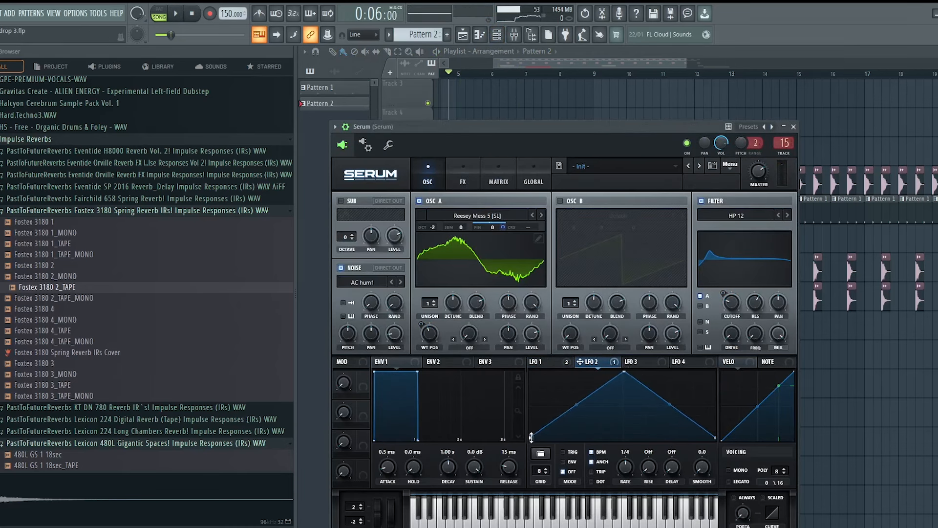
{"action": "left_click_drag", "start_coordinate": [531, 437], "coordinate": [530, 405]}
{"action": "left_click_drag", "start_coordinate": [624, 372], "coordinate": [759, 435]}
{"action": "left_click_drag", "start_coordinate": [619, 462], "coordinate": [619, 467]}
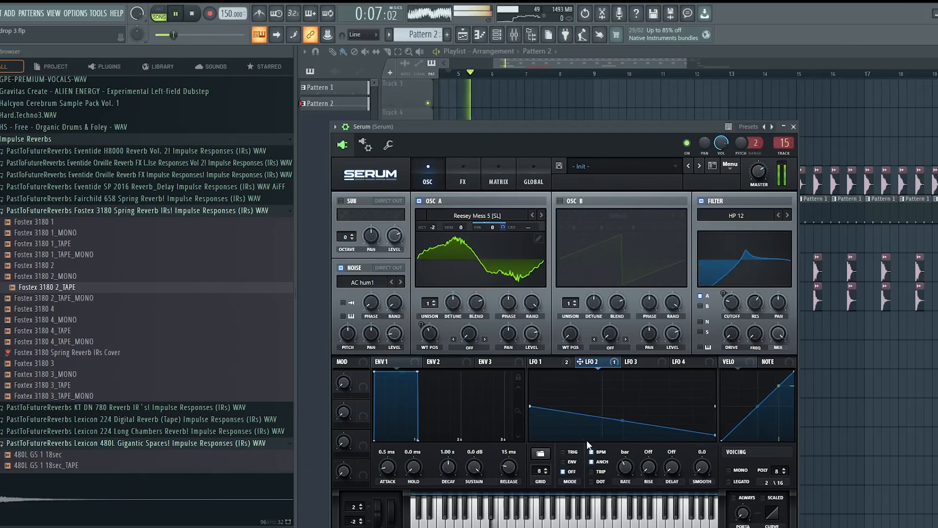
Set LFO 2 to trigger mode with a 2 bar rate and raise its end point into a gently rising ramp.
{"action": "left_click", "coordinate": [569, 453]}
{"action": "key", "text": "space"}
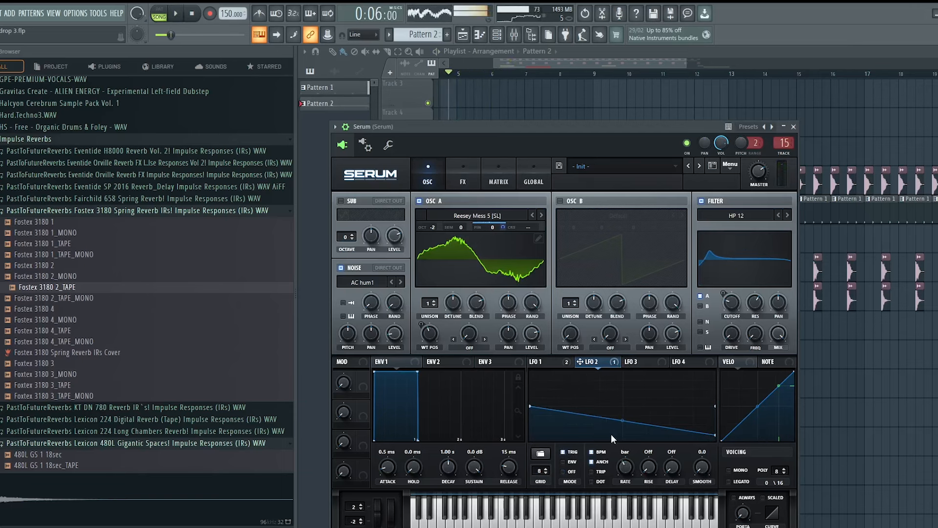
{"action": "key", "text": "space"}
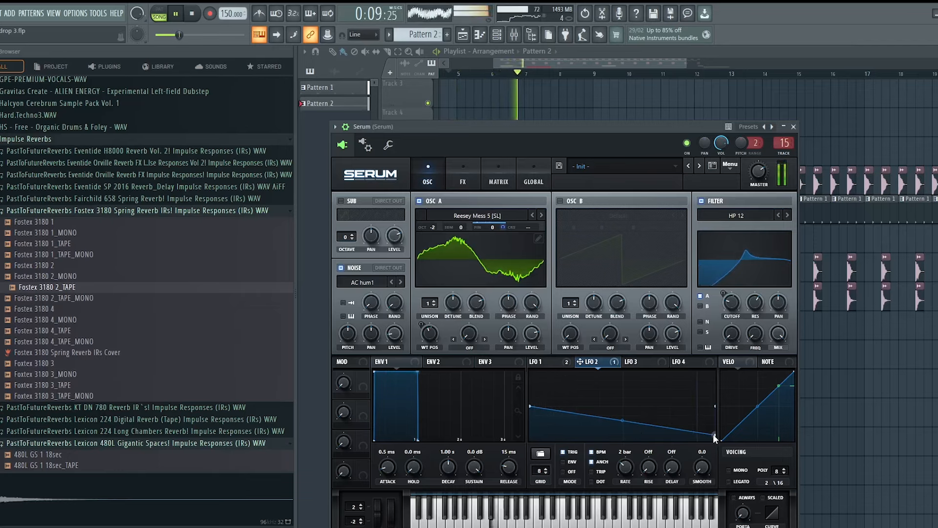
{"action": "left_click_drag", "start_coordinate": [714, 434], "coordinate": [734, 387]}
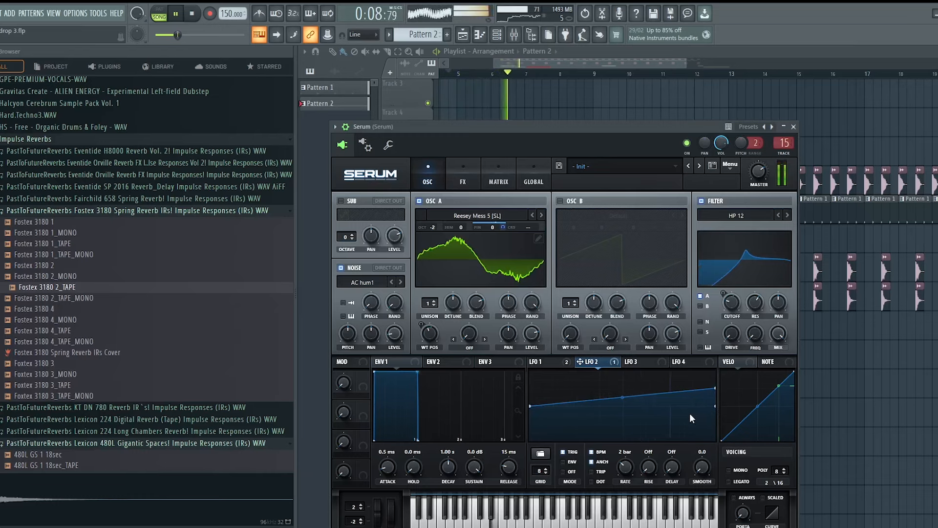
{"action": "left_click_drag", "start_coordinate": [714, 388], "coordinate": [714, 386]}
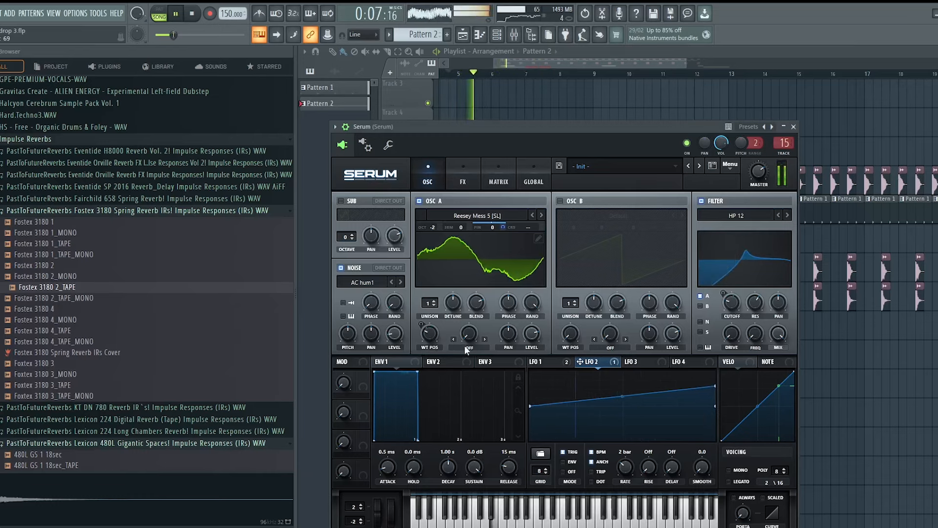
Review LFO 1, the noise section and the distortion and compressor effects during song playback.
{"action": "left_click", "coordinate": [565, 362]}
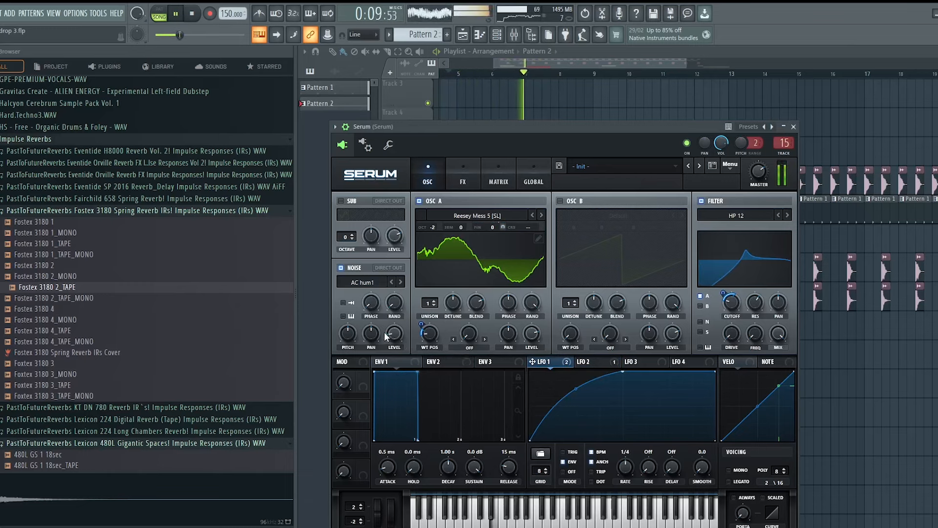
{"action": "left_click_drag", "start_coordinate": [385, 336], "coordinate": [400, 364]}
{"action": "left_click", "coordinate": [462, 182]}
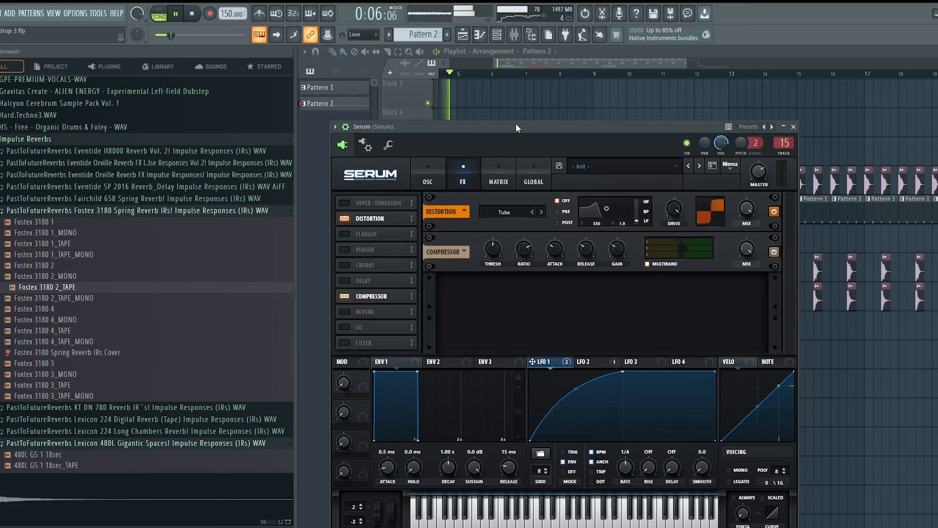
Move the Serum window aside, create Pattern 3 and clone the Serum channel.
{"action": "left_click_drag", "start_coordinate": [516, 127], "coordinate": [639, 91]}
{"action": "key", "text": "F6"}
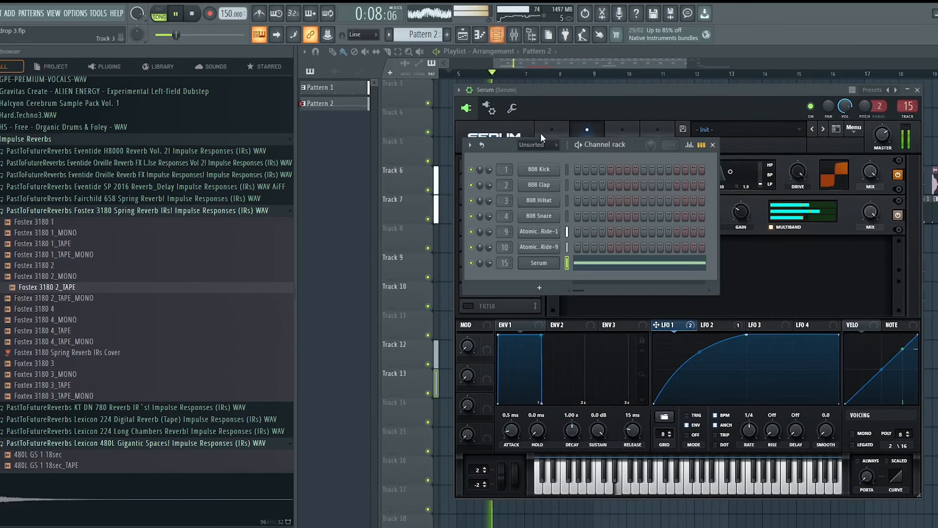
{"action": "key", "text": "F4"}
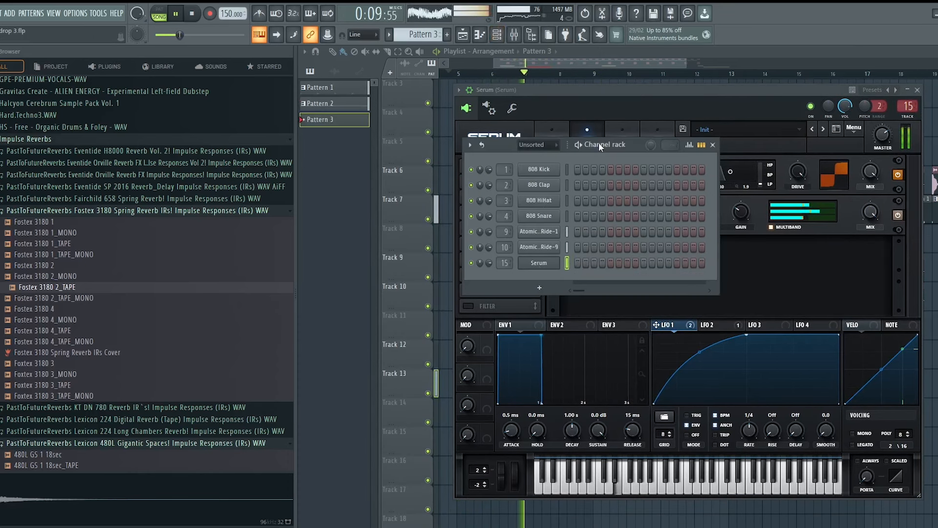
{"action": "right_click", "coordinate": [555, 262]}
{"action": "left_click", "coordinate": [581, 362]}
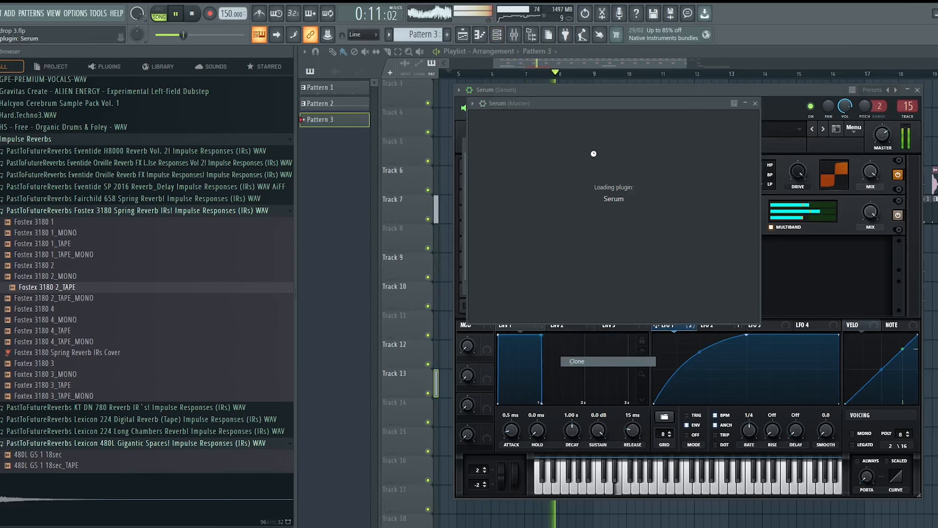
Stop playback and paste the long bass note into the cloned Serum #2 channel in Pattern 3.
{"action": "left_click_drag", "start_coordinate": [594, 104], "coordinate": [575, 238]}
{"action": "key", "text": "space"}
{"action": "left_click", "coordinate": [617, 146]}
{"action": "key", "text": "ctrl+v"}
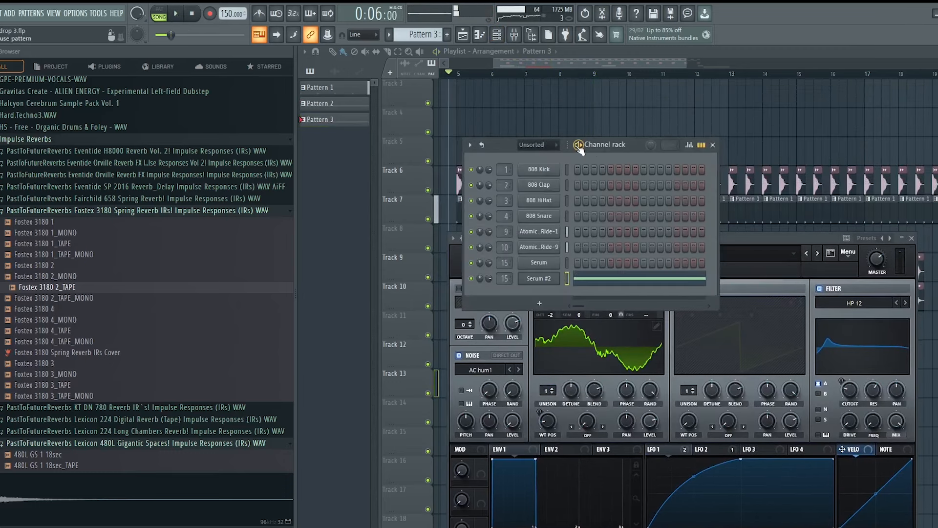
Load the user preset free_riddim_02 into Serum #2 after auditioning free_riddim_01.
{"action": "left_click", "coordinate": [540, 277]}
{"action": "left_click", "coordinate": [641, 166]}
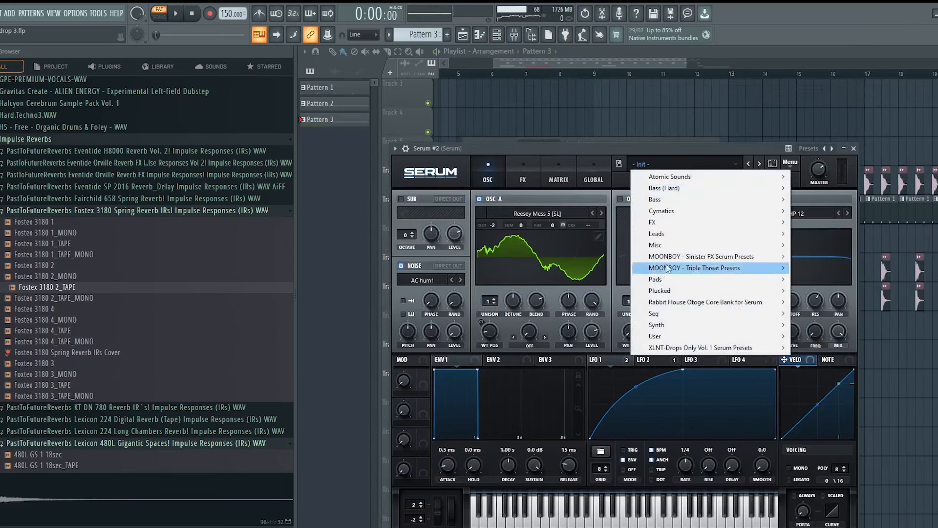
{"action": "mouse_move", "coordinate": [672, 338]}
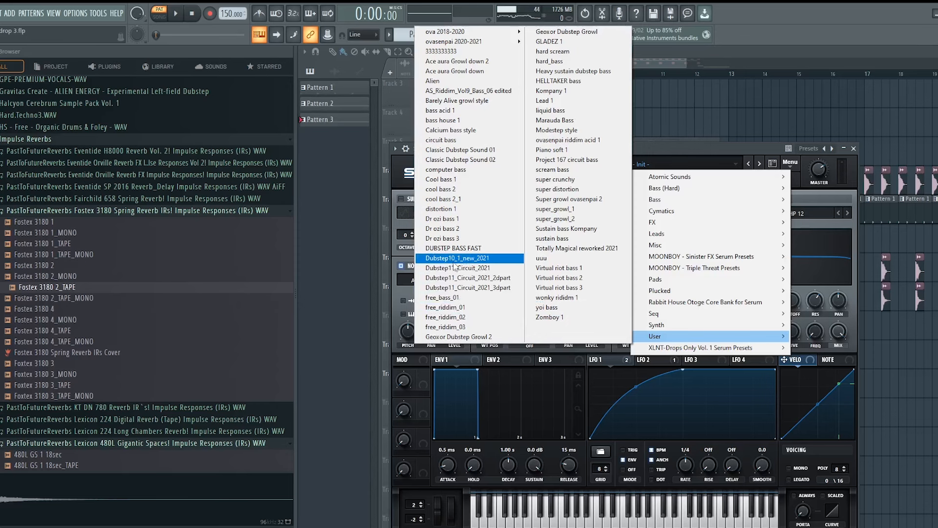
{"action": "left_click", "coordinate": [453, 306]}
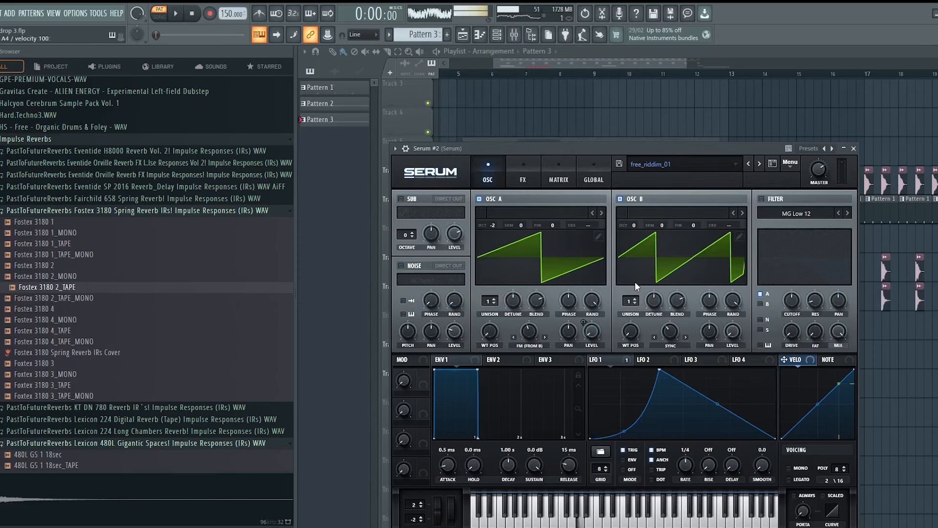
{"action": "left_click", "coordinate": [759, 164]}
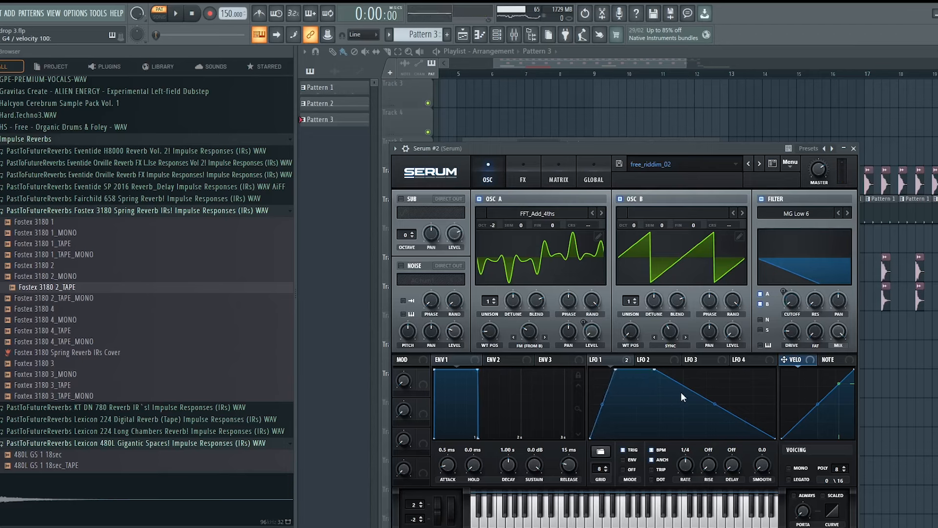
Curve LFO 1's falling slope inward and route LFO 1 to the filter cutoff.
{"action": "left_click_drag", "start_coordinate": [714, 406], "coordinate": [729, 426]}
{"action": "left_click_drag", "start_coordinate": [622, 358], "coordinate": [791, 313]}
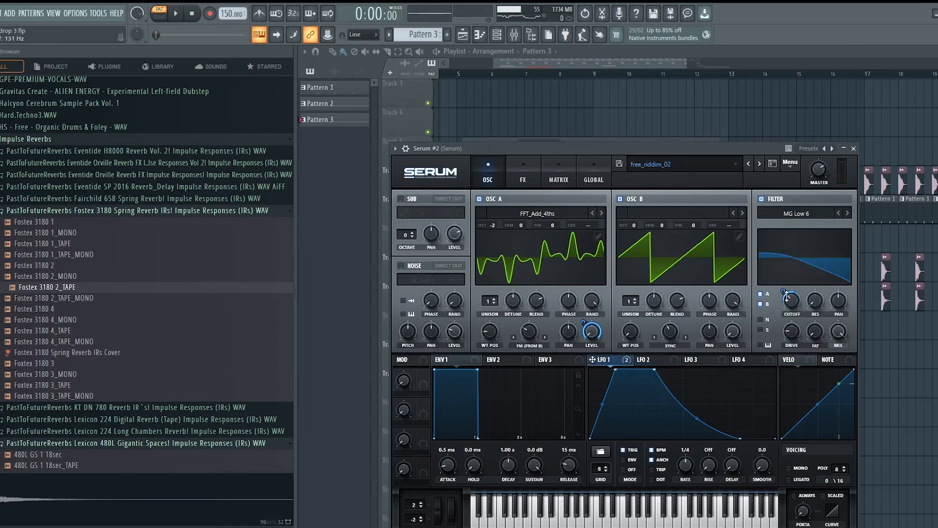
Try the PP 12 and PN 12 multi filter types in Serum #2.
{"action": "left_click", "coordinate": [797, 214]}
{"action": "mouse_move", "coordinate": [795, 240]}
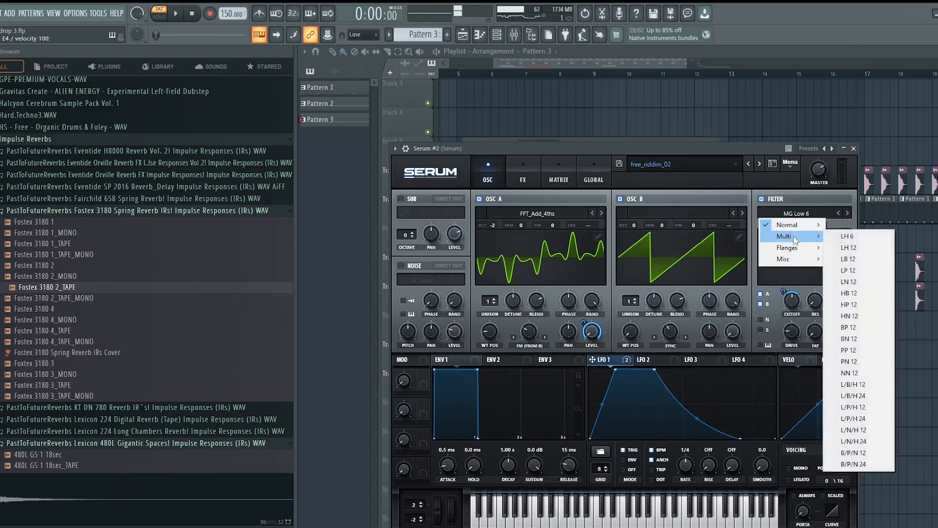
{"action": "left_click", "coordinate": [863, 323]}
{"action": "left_click", "coordinate": [848, 213]}
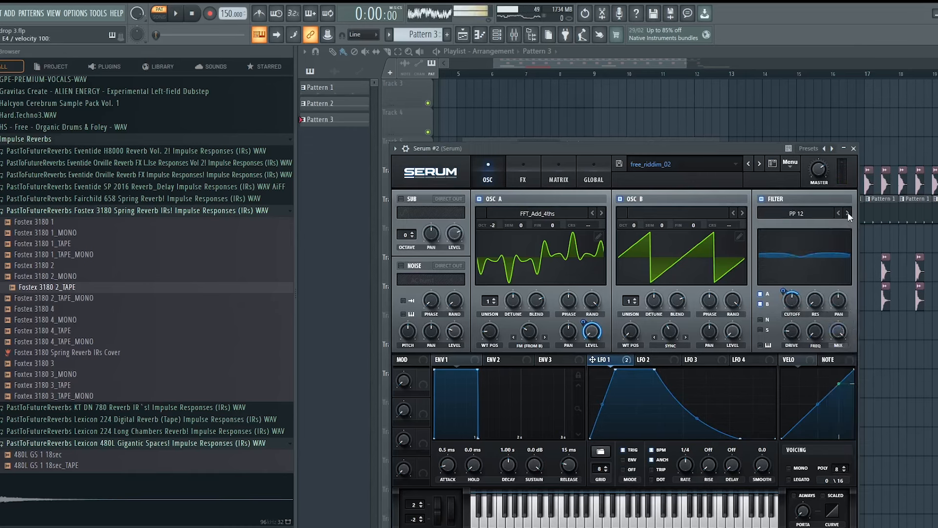
Set the Serum #2 filter type to HP 12.
{"action": "left_click", "coordinate": [796, 214]}
{"action": "mouse_move", "coordinate": [791, 236]}
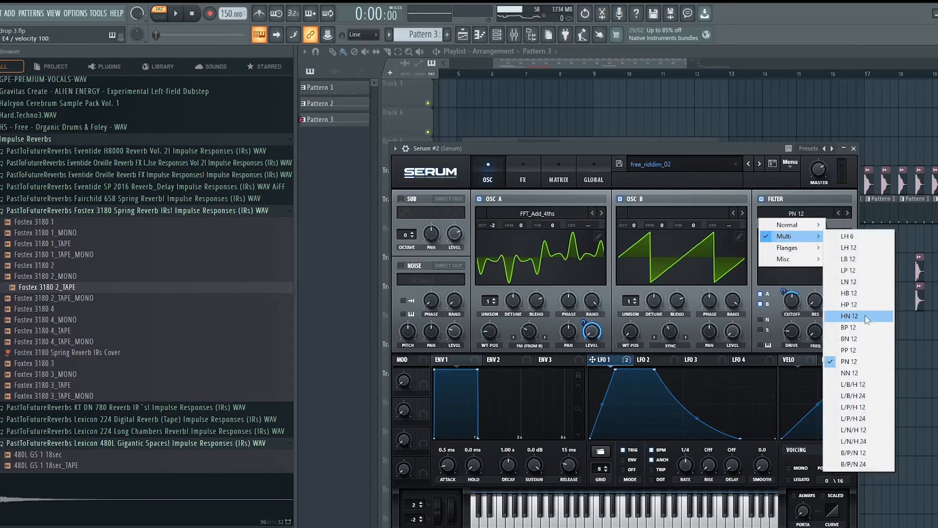
{"action": "left_click", "coordinate": [835, 306]}
Modulate the filter's second frequency with LFO 1, adjust its resonance and raise the cutoff to about 601 Hz.
{"action": "left_click_drag", "start_coordinate": [787, 264], "coordinate": [826, 266]}
{"action": "left_click_drag", "start_coordinate": [791, 300], "coordinate": [791, 294]}
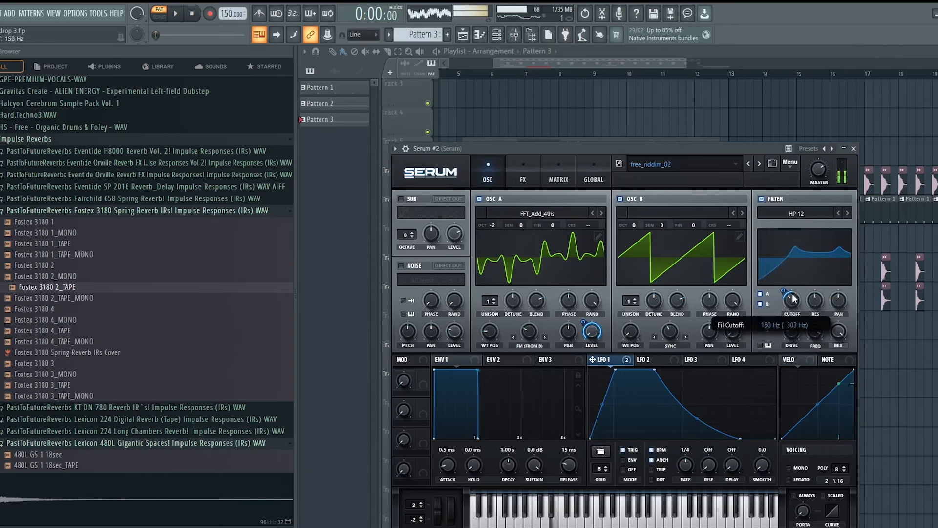
{"action": "left_click_drag", "start_coordinate": [815, 333], "coordinate": [815, 327]}
{"action": "left_click_drag", "start_coordinate": [629, 360], "coordinate": [815, 332]}
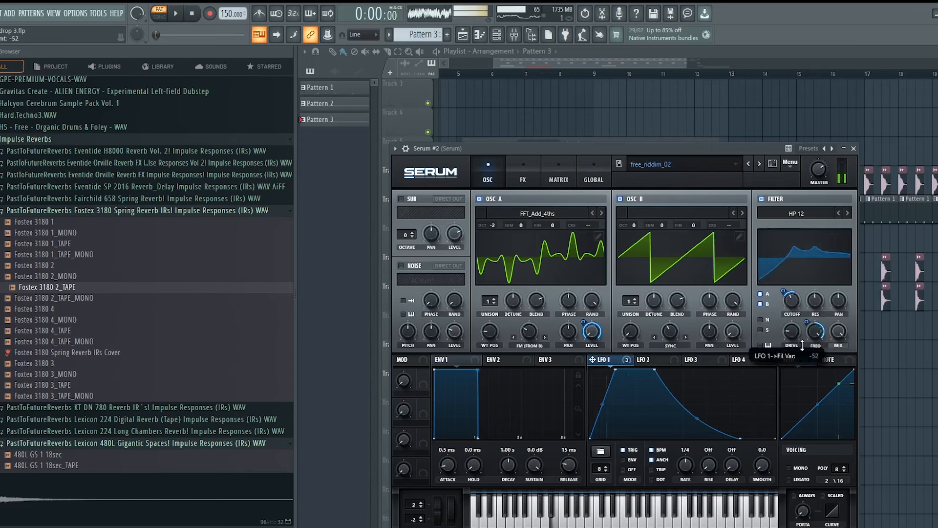
{"action": "left_click_drag", "start_coordinate": [815, 301], "coordinate": [815, 296]}
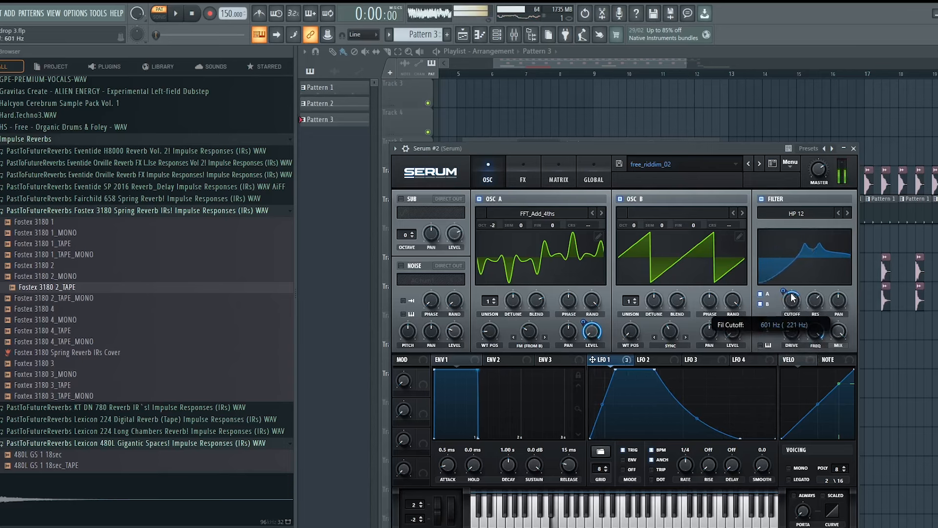
Lower Serum #2's filter cutoff to about 80 Hz and adjust oscillator B's sync and oscillator A's FM warp amounts.
{"action": "left_click_drag", "start_coordinate": [784, 291], "coordinate": [786, 290]}
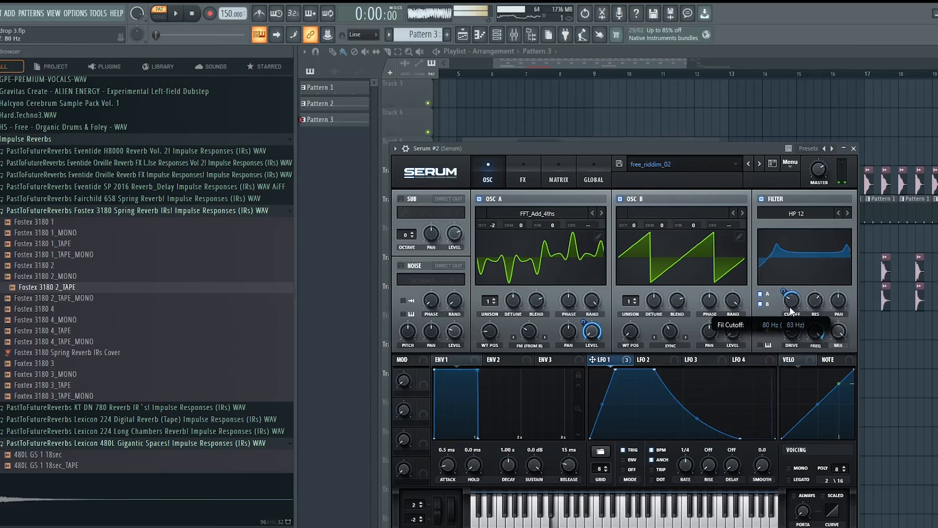
{"action": "left_click_drag", "start_coordinate": [670, 332], "coordinate": [672, 341]}
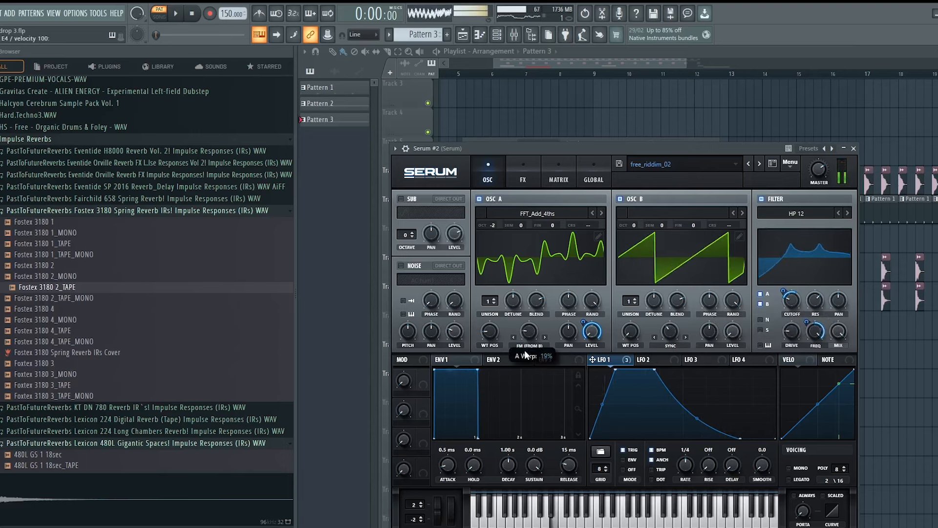
{"action": "left_click_drag", "start_coordinate": [526, 354], "coordinate": [526, 363]}
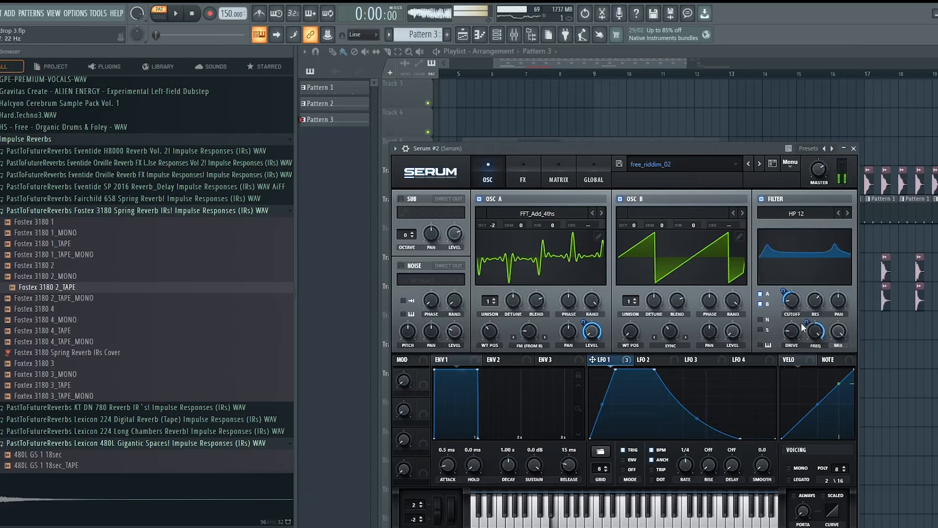
Adjust the filter resonance to about 46% and cutoff to about 114 Hz, and set oscillator A's FM warp to about 38%.
{"action": "mouse_move", "coordinate": [805, 336]}
{"action": "mouse_move", "coordinate": [815, 307]}
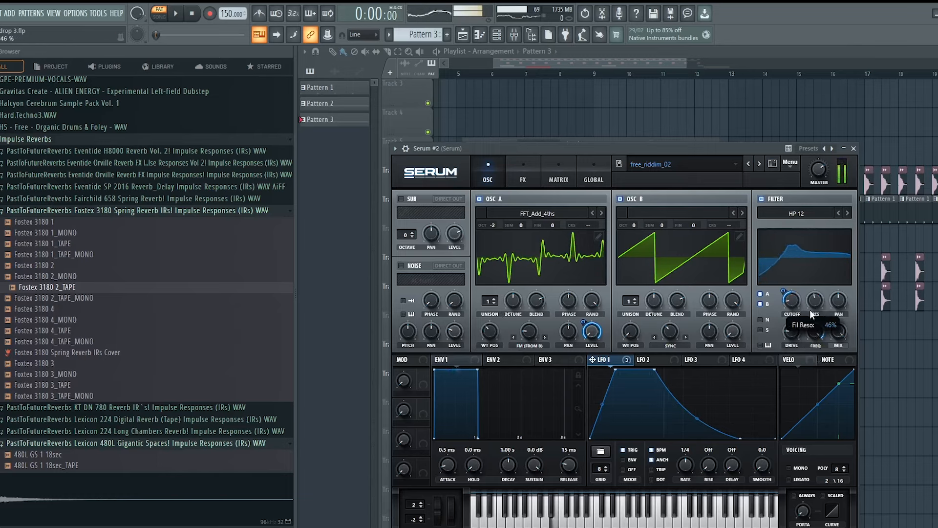
{"action": "mouse_move", "coordinate": [805, 287]}
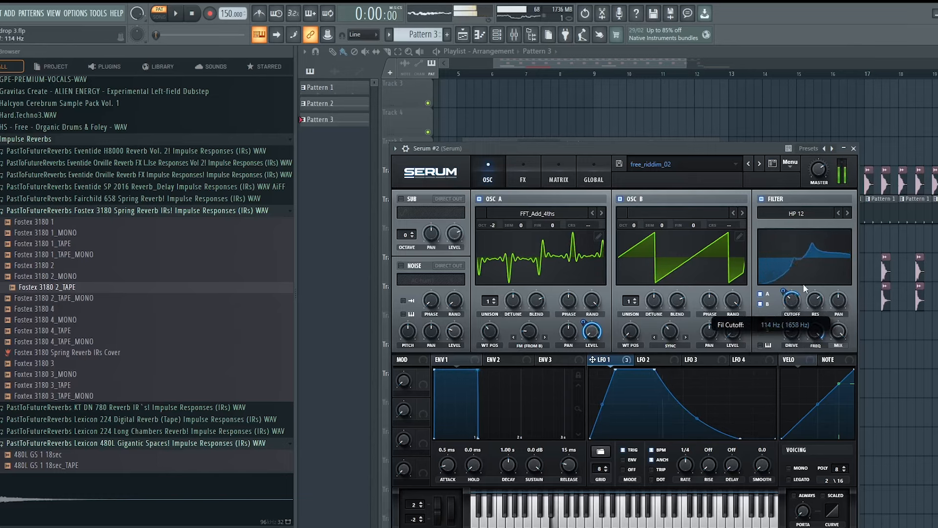
{"action": "mouse_move", "coordinate": [783, 302]}
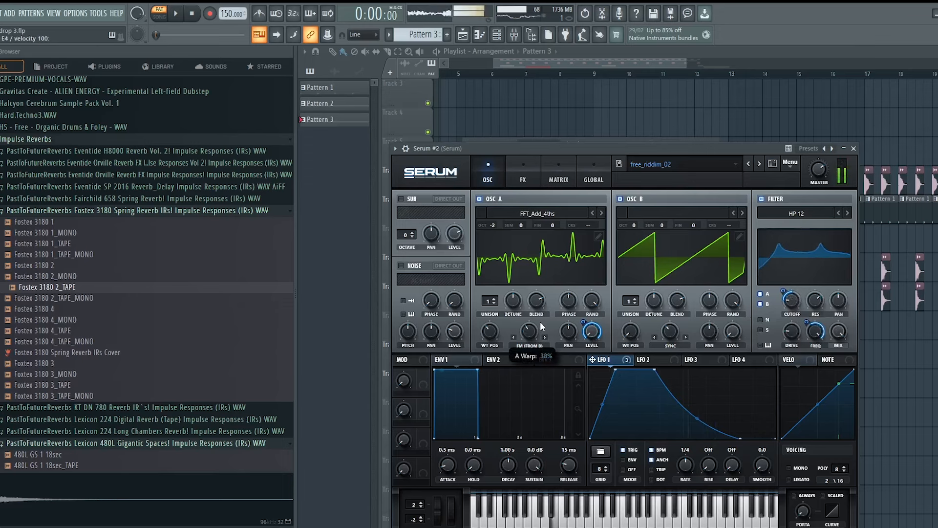
Set LFO 1's second-frequency modulation to -29 and the cutoff to about 19 Hz, with oscillator warps of 42% for A and 2.71% for B.
{"action": "mouse_move", "coordinate": [490, 349]}
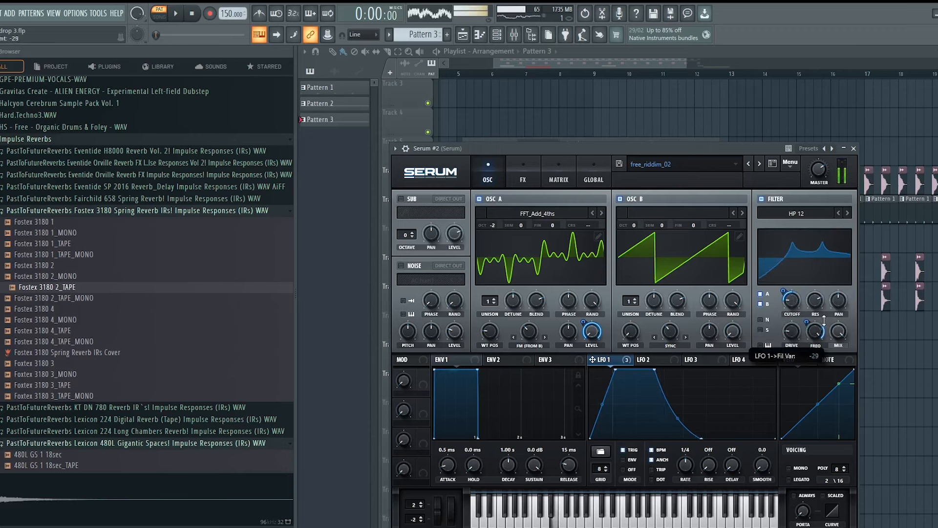
{"action": "mouse_move", "coordinate": [793, 318]}
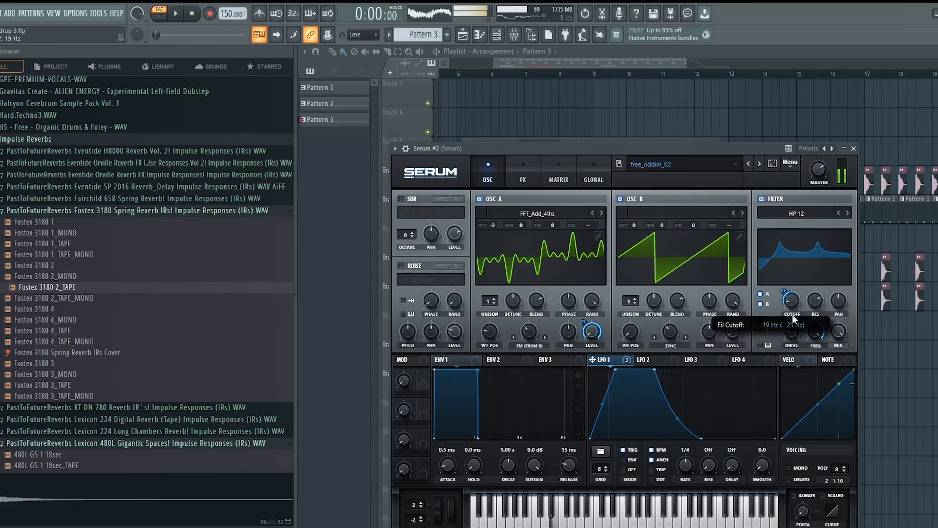
{"action": "mouse_move", "coordinate": [681, 328]}
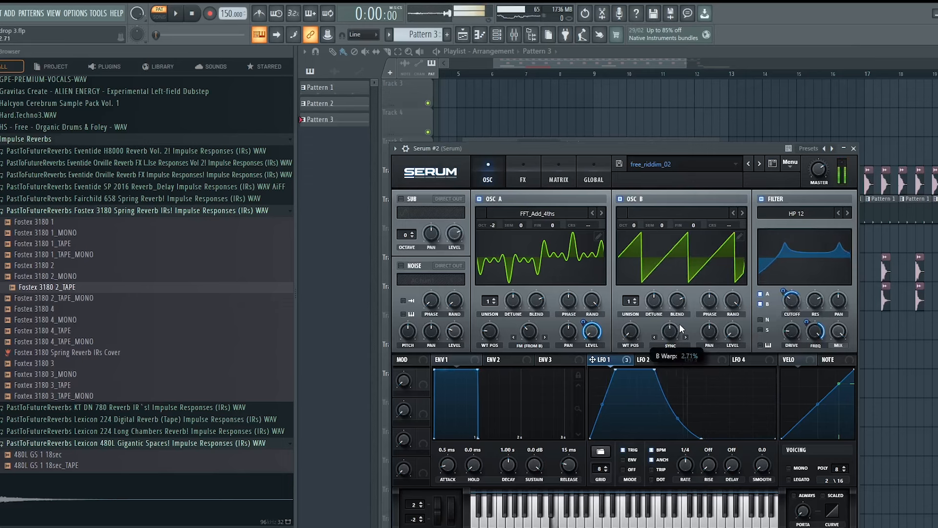
{"action": "mouse_move", "coordinate": [533, 331]}
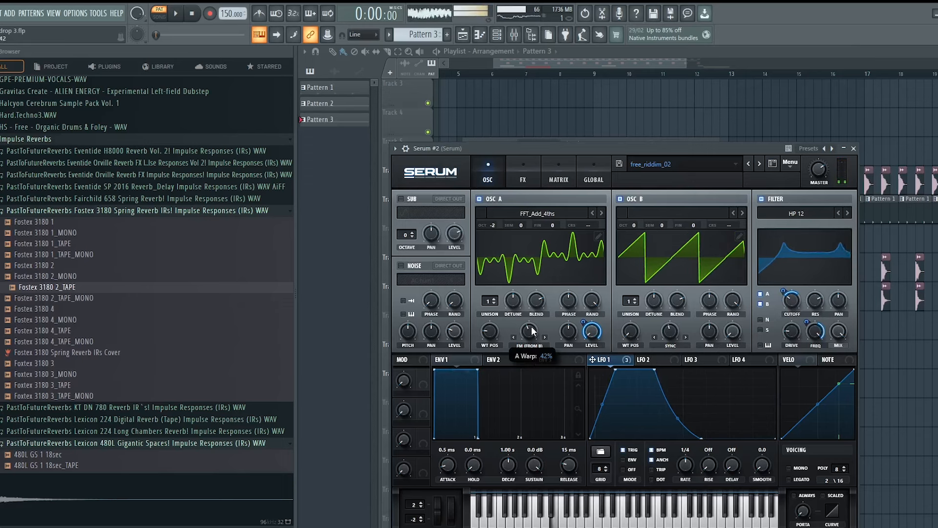
Enable the Chorus effect in Serum #2 and adjust its delay.
{"action": "left_click", "coordinate": [522, 178]}
{"action": "left_click", "coordinate": [403, 263]}
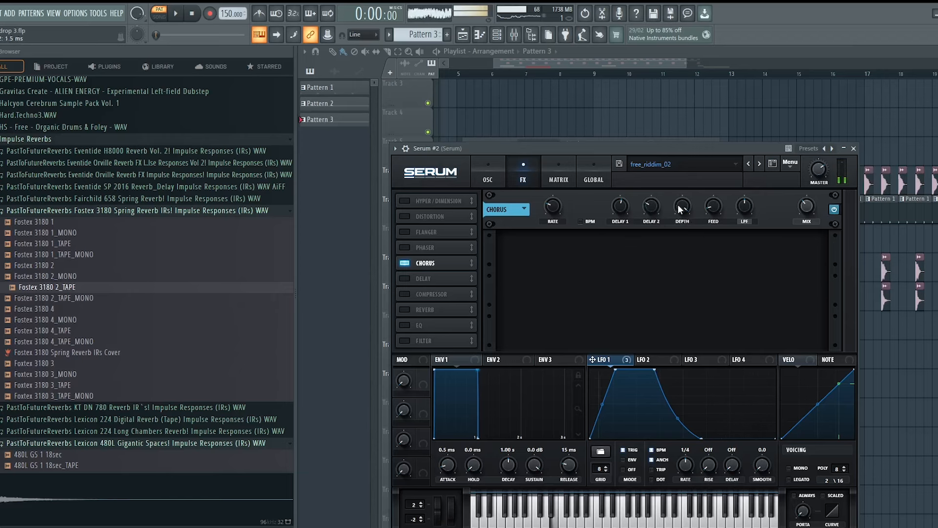
{"action": "mouse_move", "coordinate": [625, 212]}
Place two consecutive Pattern 3 clips on Track 14 at bars 5 and 7, and play the arrangement from bar 5.
{"action": "left_click_drag", "start_coordinate": [567, 149], "coordinate": [764, 287]}
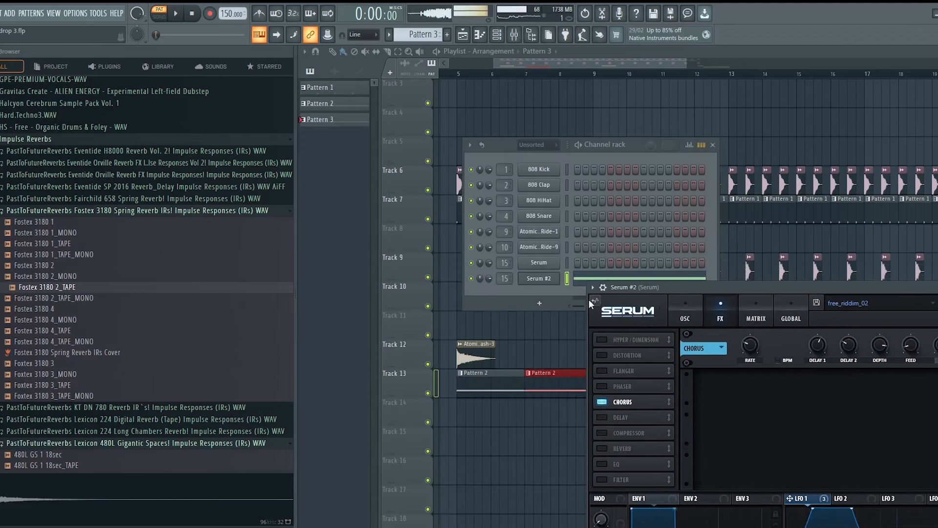
{"action": "left_click", "coordinate": [584, 153]}
{"action": "left_click", "coordinate": [459, 74]}
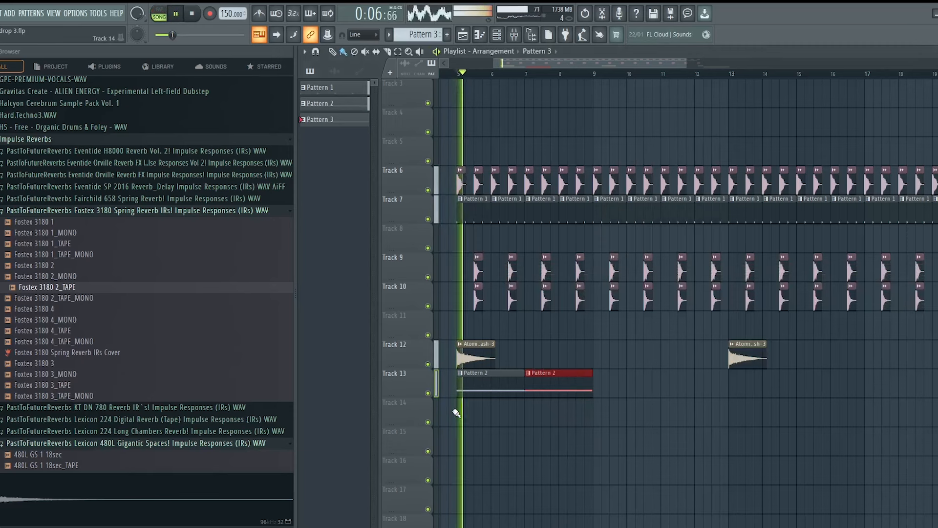
{"action": "key", "text": "space"}
{"action": "left_click", "coordinate": [472, 407]}
{"action": "key", "text": "space"}
{"action": "left_click", "coordinate": [542, 409]}
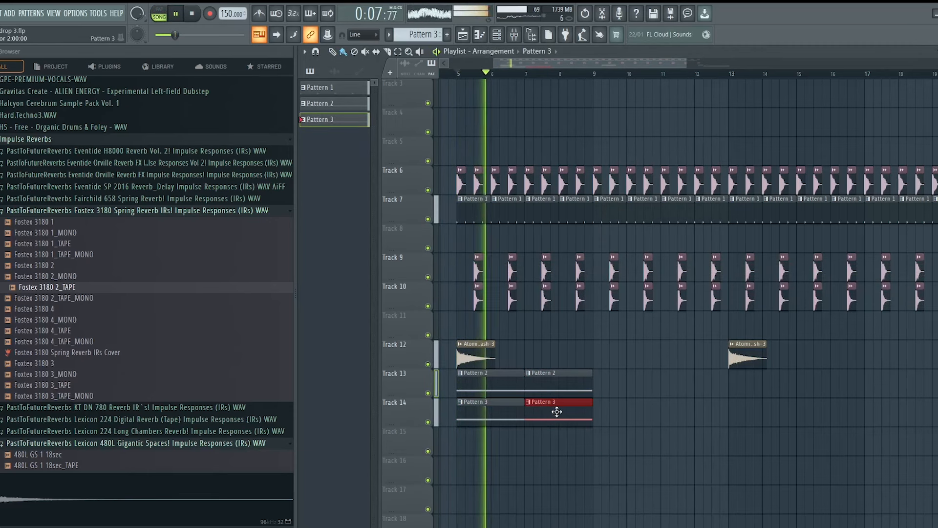
Reopen Serum #2 from the channel rack and replay the drop from bar 5.
{"action": "left_click", "coordinate": [497, 35]}
{"action": "key", "text": "space"}
{"action": "left_click", "coordinate": [548, 279]}
{"action": "key", "text": "space"}
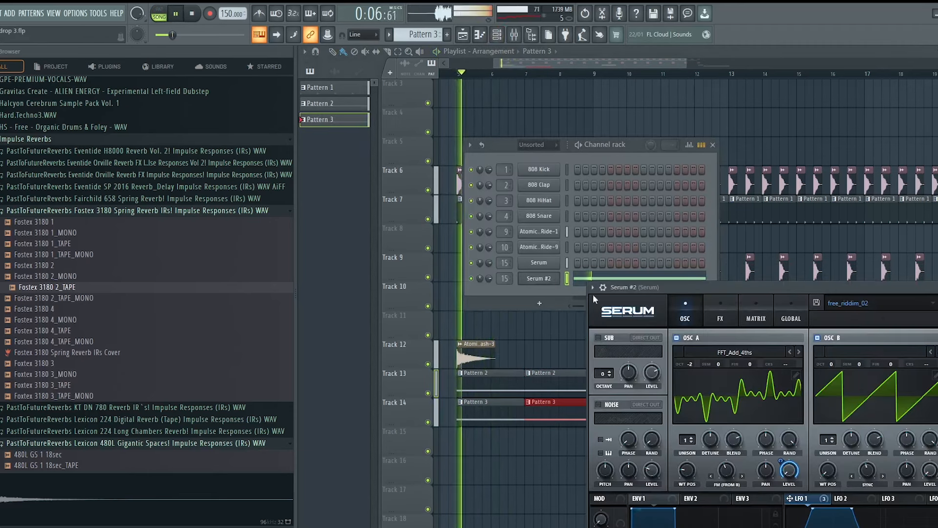
{"action": "key", "text": "space"}
{"action": "left_click_drag", "start_coordinate": [680, 286], "coordinate": [628, 227]}
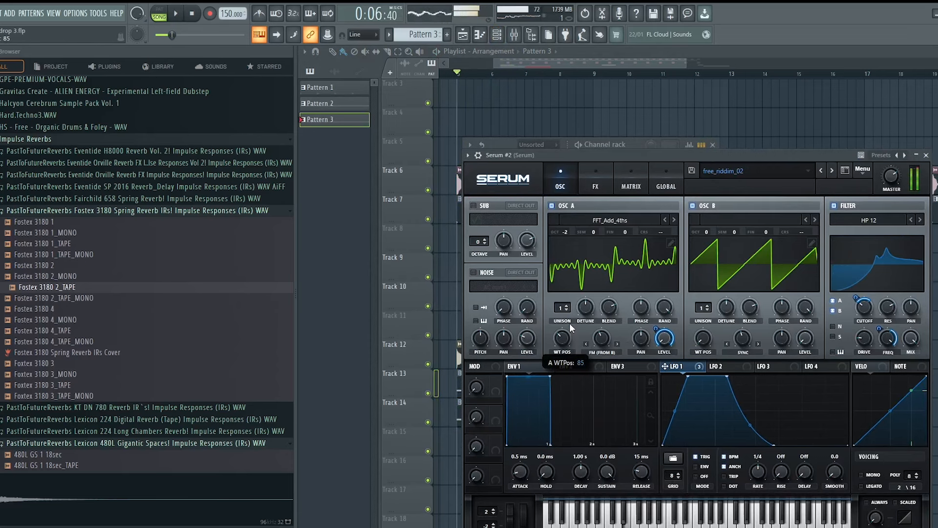
Load the BSOD_Square wavetable in oscillator A, remove oscillator B's sync warp and bow LFO 1's falling slope outward.
{"action": "left_click", "coordinate": [629, 219]}
{"action": "left_click", "coordinate": [723, 360]}
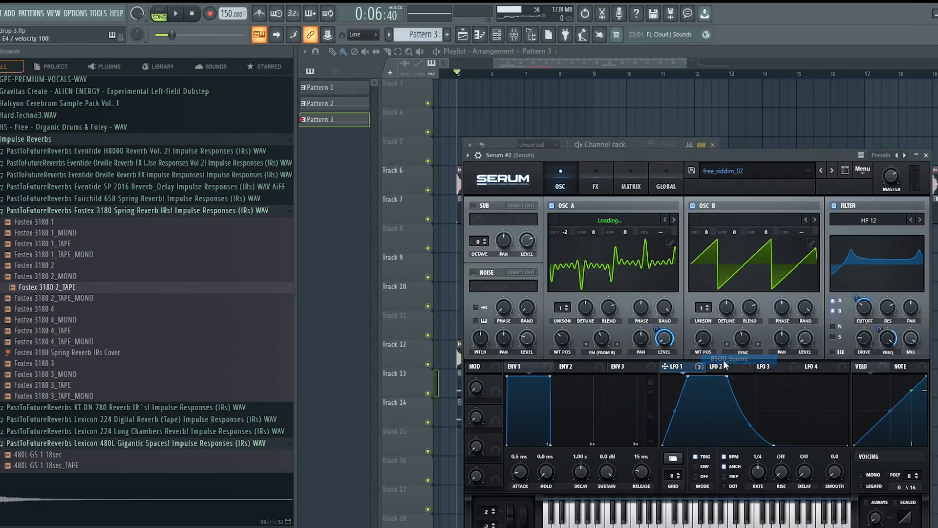
{"action": "left_click_drag", "start_coordinate": [742, 338], "coordinate": [705, 376]}
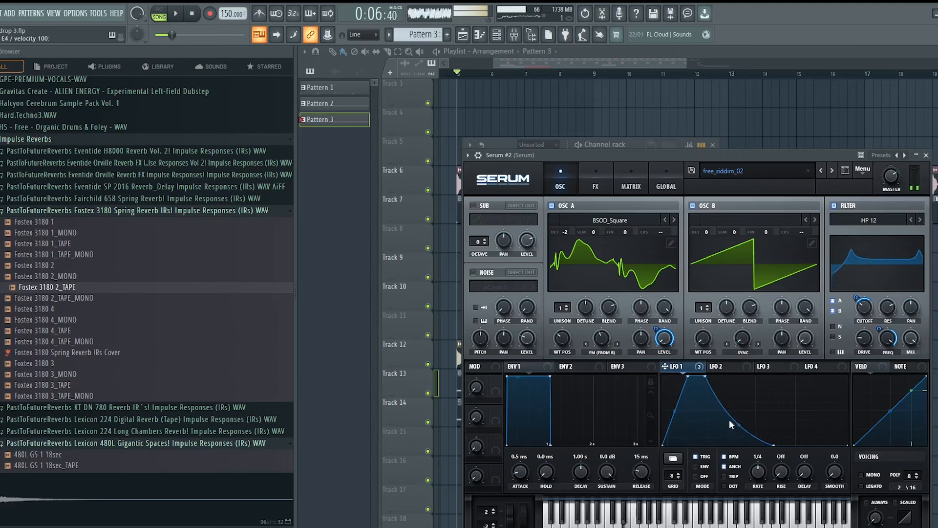
{"action": "left_click_drag", "start_coordinate": [737, 426], "coordinate": [742, 396]}
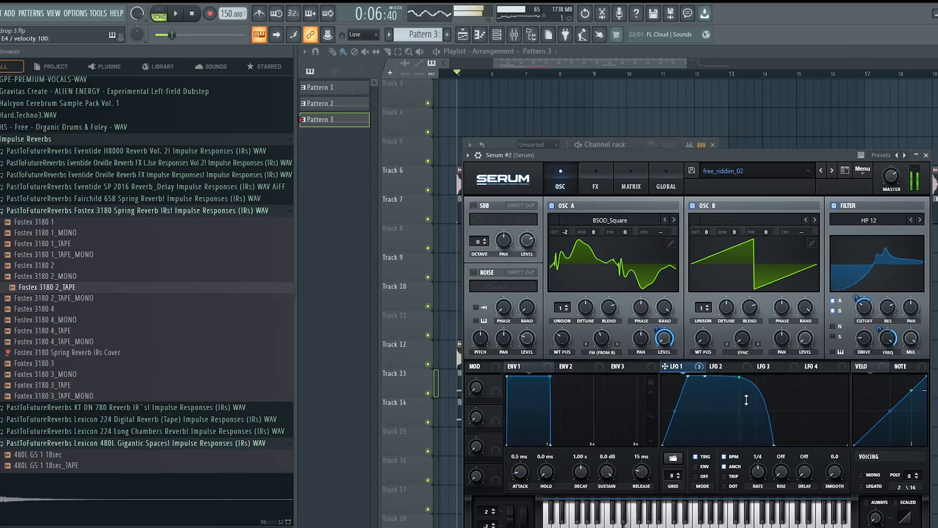
Load the Dubstep07_1 CIRCUIT 4 preset from the ovasenpai 2020-2021 user presets into Serum #2.
{"action": "left_click", "coordinate": [784, 173]}
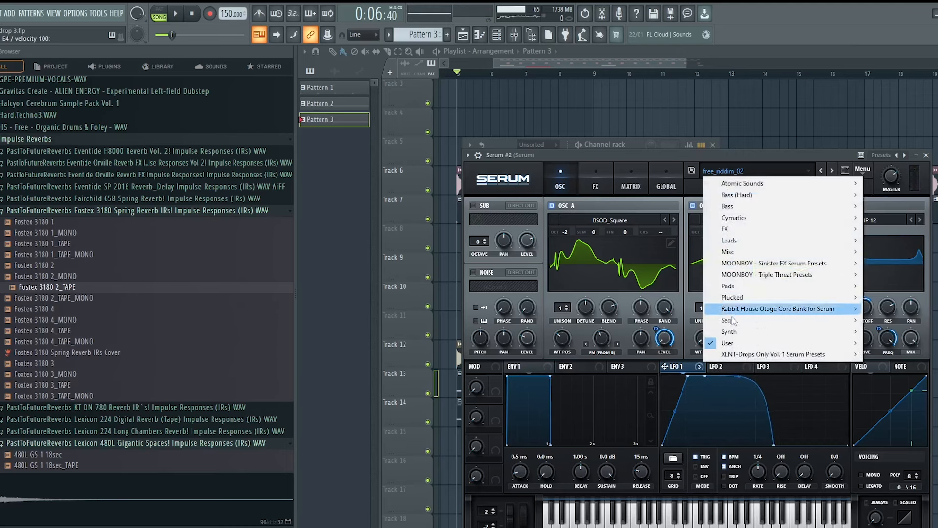
{"action": "mouse_move", "coordinate": [733, 342]}
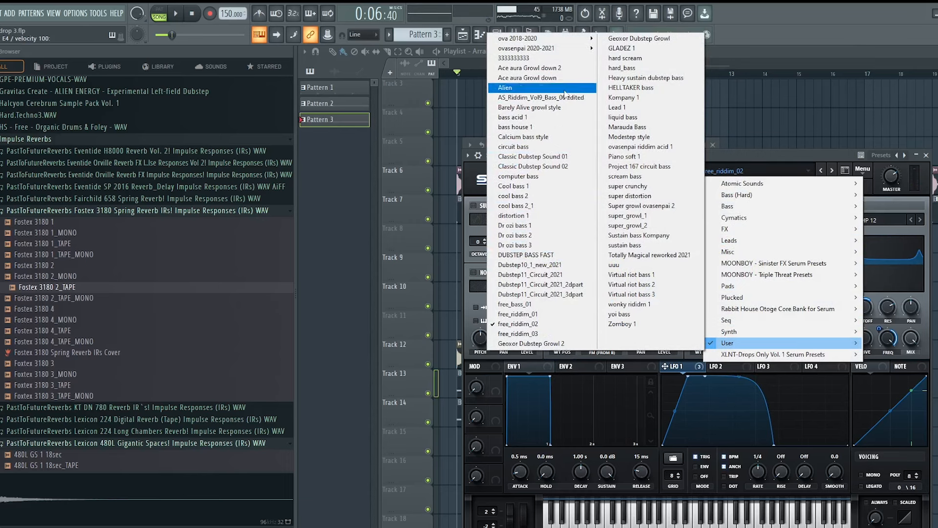
{"action": "mouse_move", "coordinate": [569, 39]}
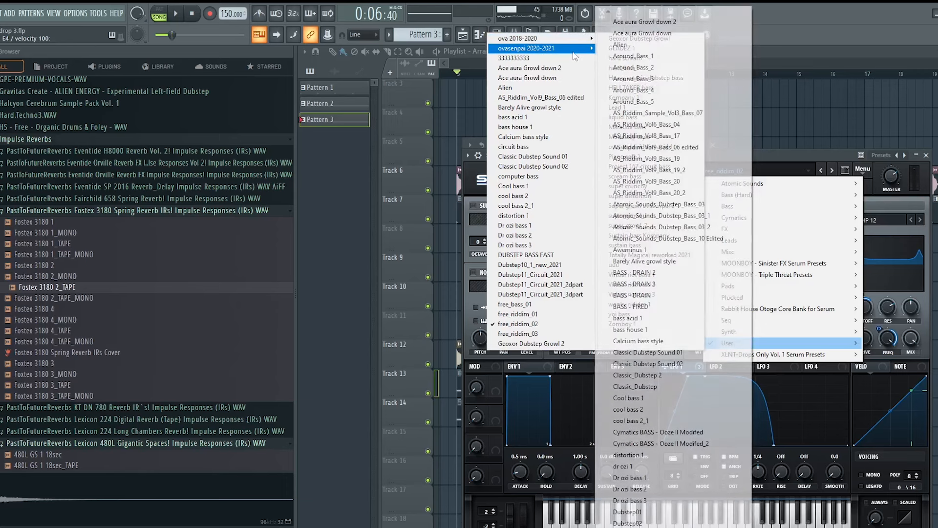
{"action": "scroll", "coordinate": [681, 267], "scroll_direction": "down", "scroll_amount": 5}
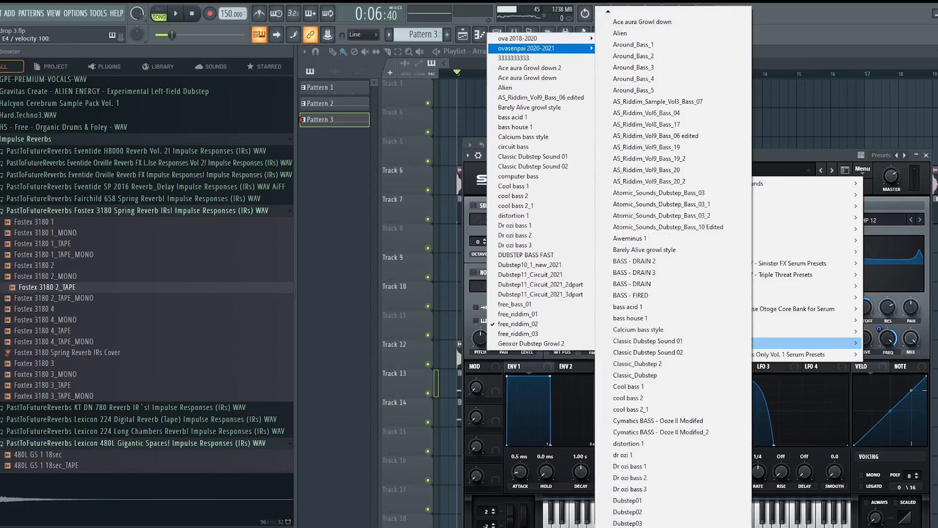
{"action": "left_click", "coordinate": [663, 442]}
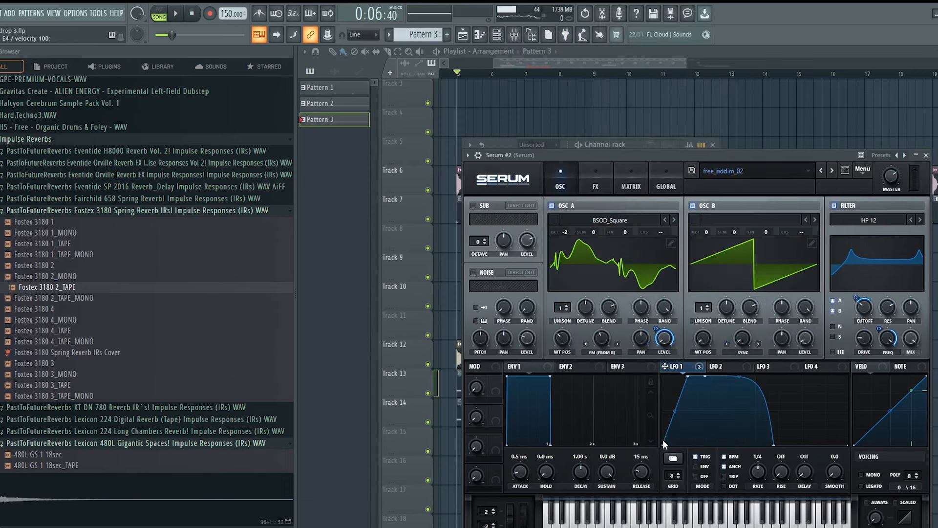
{"action": "left_click", "coordinate": [829, 171]}
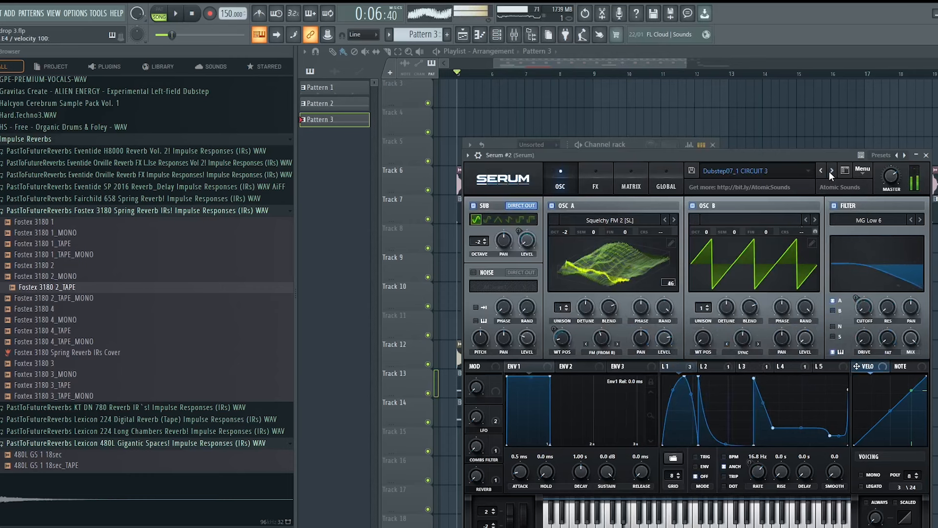
{"action": "left_click", "coordinate": [829, 171]}
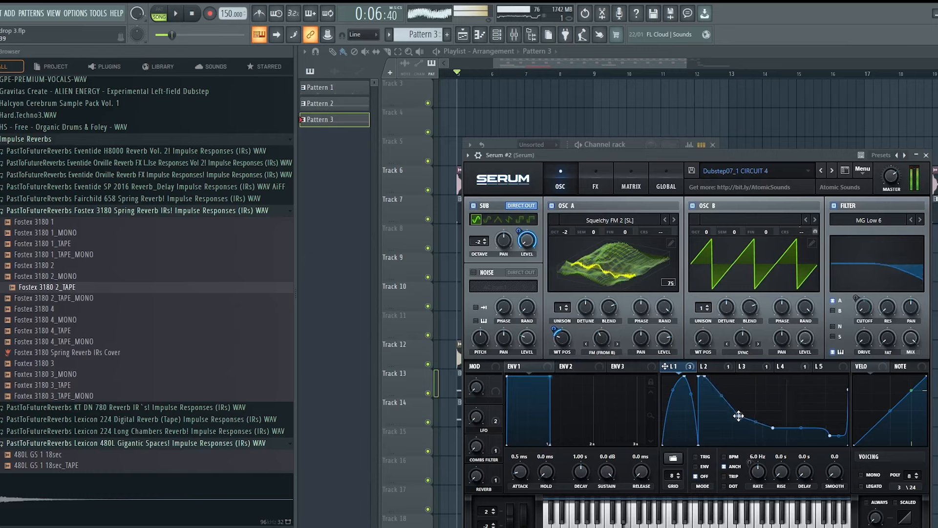
Lower LFO 1's falling section with a tempo-synced 1/4 rate, and curve LFO 2's slope inward with a synced 1/2 rate.
{"action": "left_click_drag", "start_coordinate": [703, 377], "coordinate": [707, 416]}
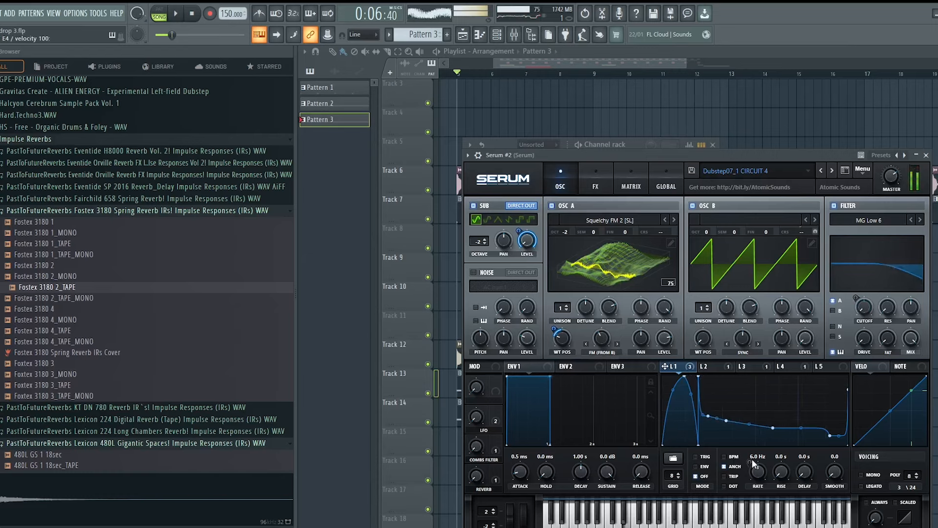
{"action": "left_click_drag", "start_coordinate": [752, 462], "coordinate": [751, 473]}
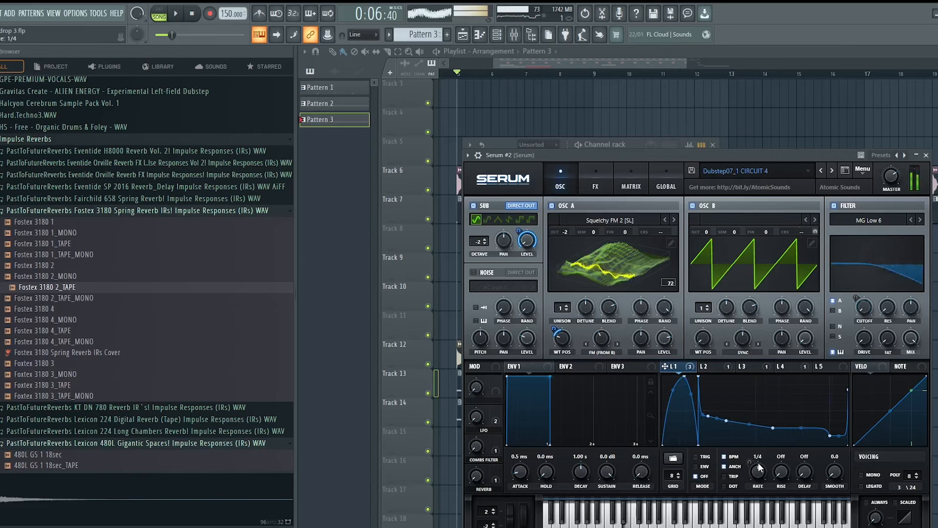
{"action": "left_click", "coordinate": [709, 366]}
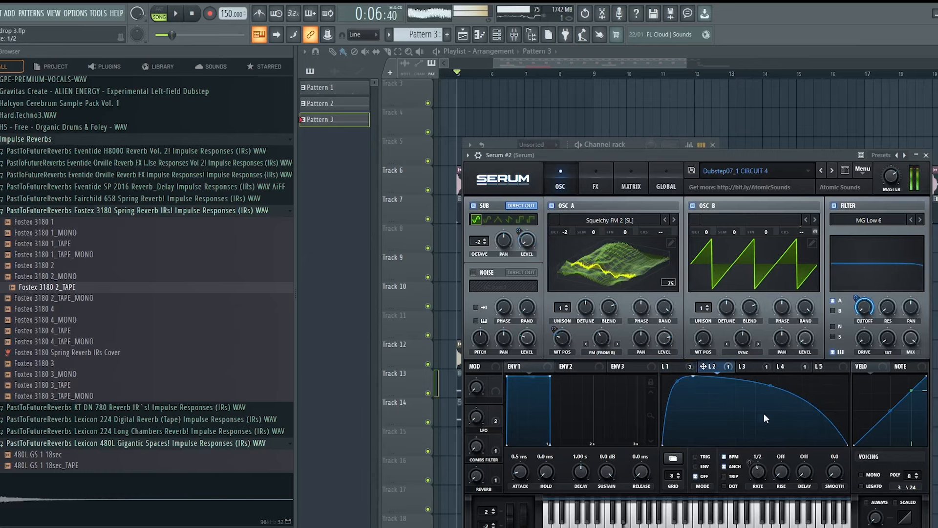
{"action": "left_click_drag", "start_coordinate": [772, 390], "coordinate": [769, 414]}
Tempo-sync LFO 3 and LFO 4 at a 1/4 rate.
{"action": "left_click", "coordinate": [755, 367]}
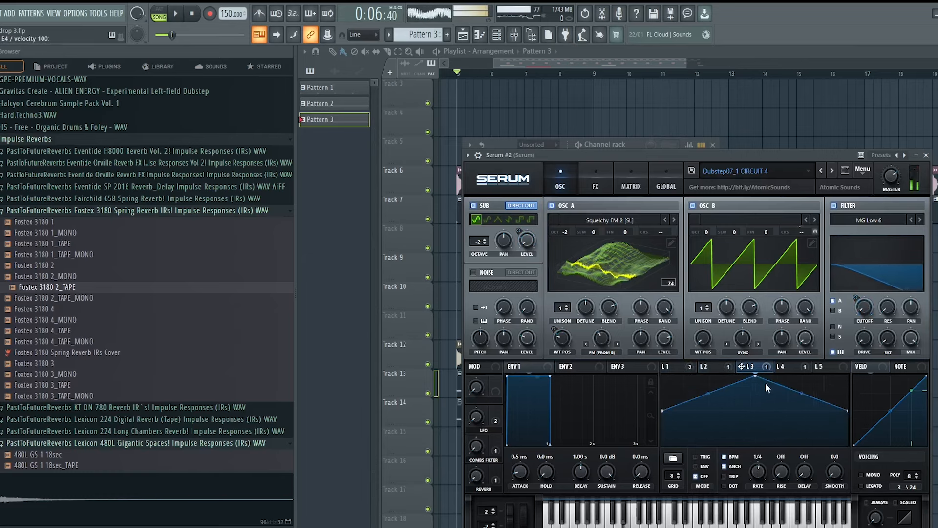
{"action": "left_click", "coordinate": [788, 367]}
{"action": "left_click_drag", "start_coordinate": [765, 464], "coordinate": [760, 467]}
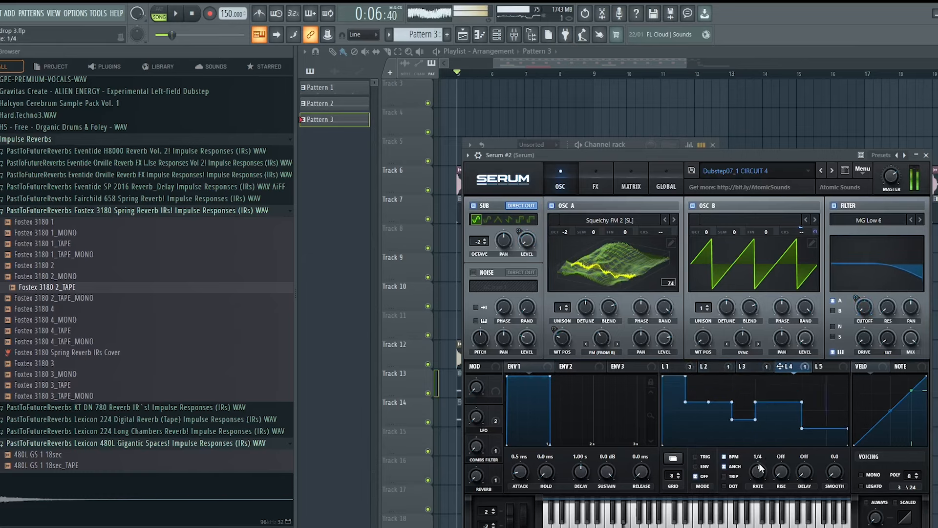
Set LFO 2's rate to 1/4, shorten its falling slope and route it to oscillator A's level.
{"action": "left_click", "coordinate": [683, 366]}
{"action": "left_click", "coordinate": [705, 367]}
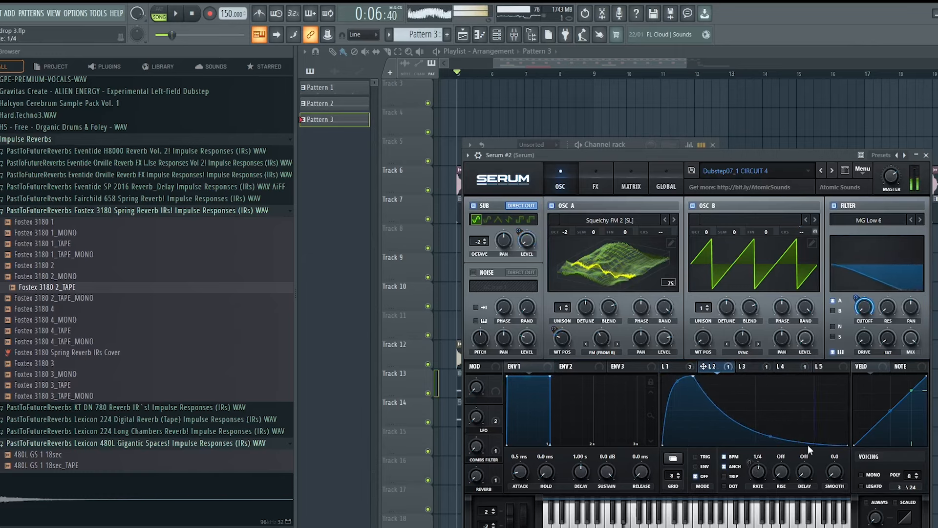
{"action": "left_click_drag", "start_coordinate": [808, 443], "coordinate": [775, 471]}
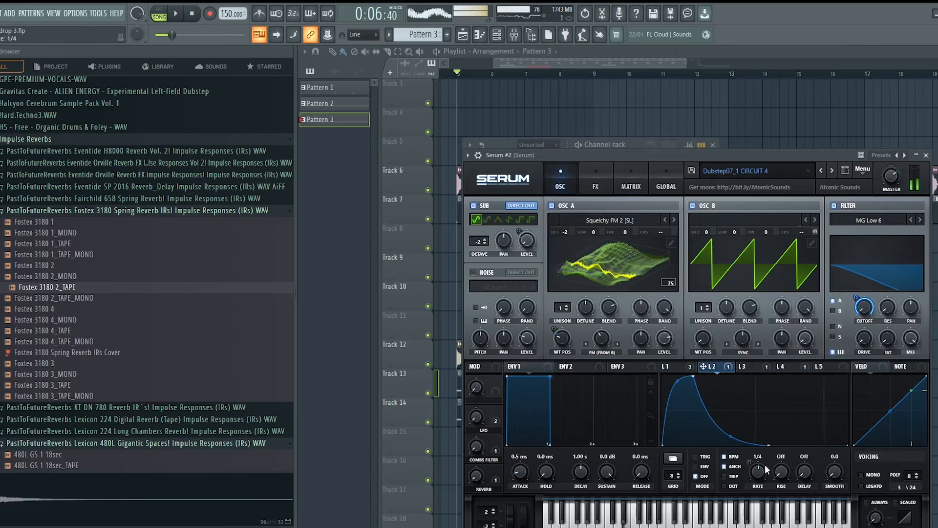
{"action": "left_click_drag", "start_coordinate": [666, 344], "coordinate": [659, 350]}
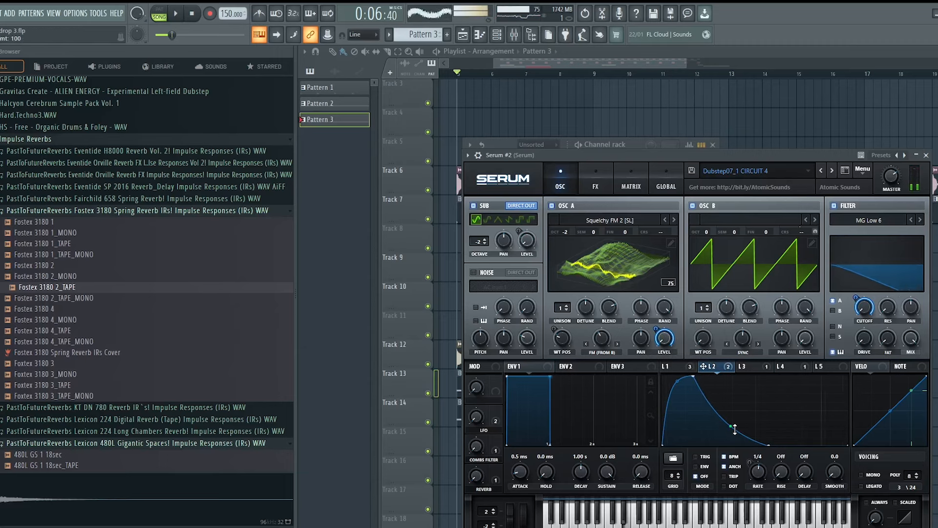
{"action": "left_click_drag", "start_coordinate": [603, 157], "coordinate": [664, 187]}
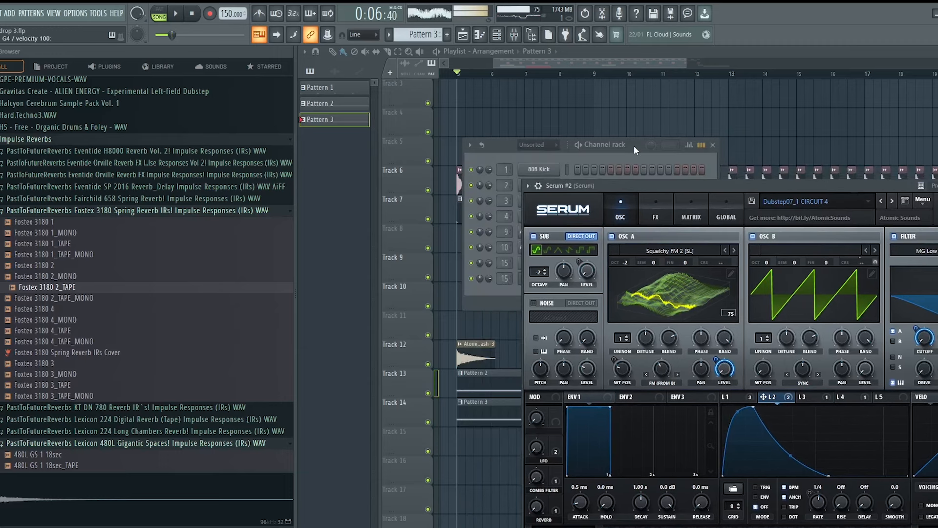
Play the arrangement from bar 5 to hear the two layered basses with the drums.
{"action": "left_click", "coordinate": [634, 145]}
{"action": "left_click", "coordinate": [601, 285]}
{"action": "key", "text": "space"}
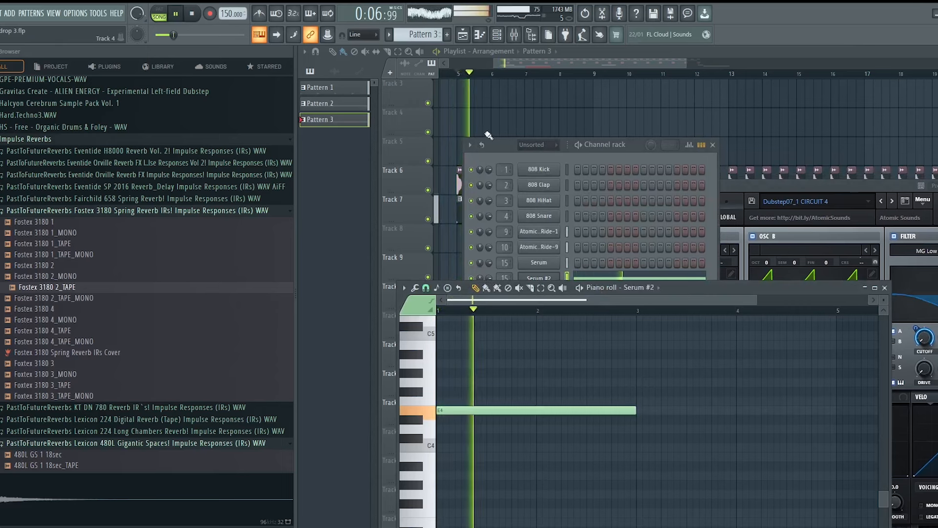
{"action": "left_click", "coordinate": [524, 106]}
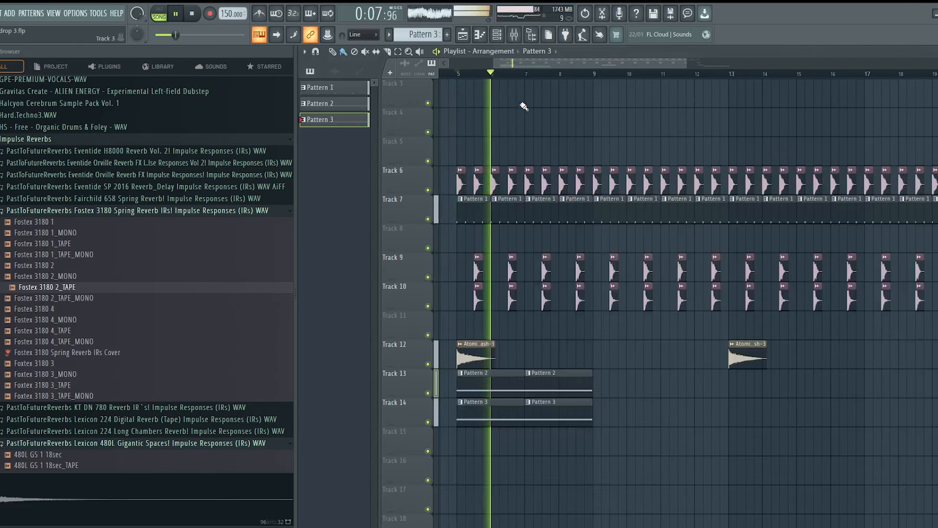
{"action": "scroll", "coordinate": [455, 79], "scroll_direction": "up", "scroll_amount": 3}
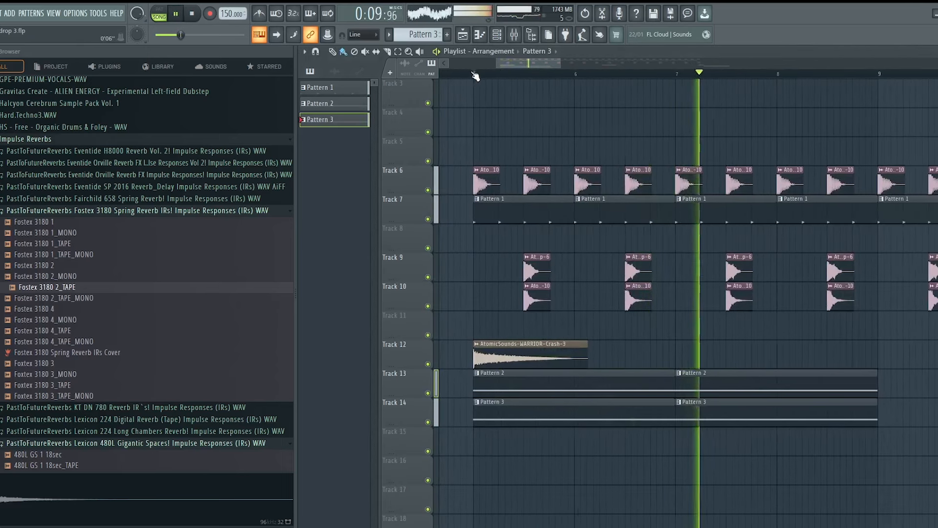
{"action": "scroll", "coordinate": [475, 74], "scroll_direction": "up", "scroll_amount": 3}
{"action": "key", "text": "space"}
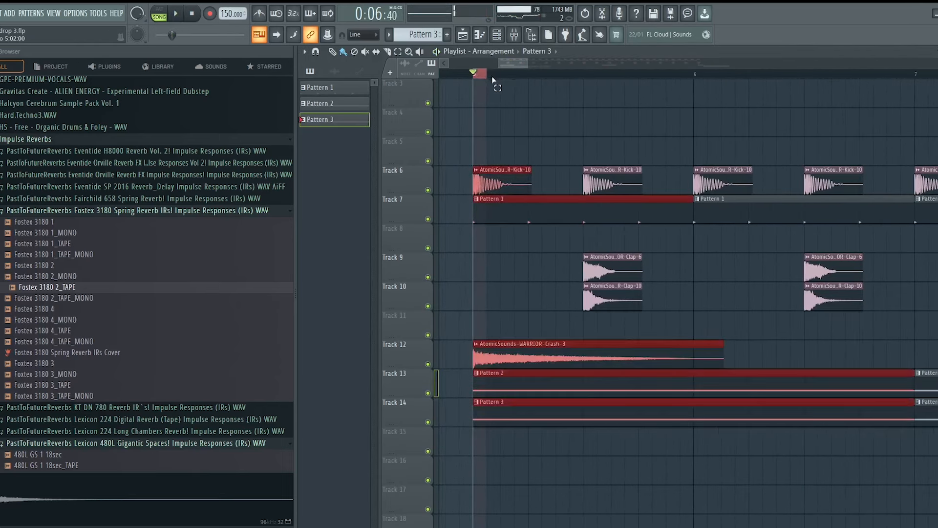
Create an automation clip for the volume of the Fruity Balance on the Serum mixer track.
{"action": "left_click", "coordinate": [518, 38]}
{"action": "left_click", "coordinate": [788, 230]}
{"action": "left_click", "coordinate": [817, 162]}
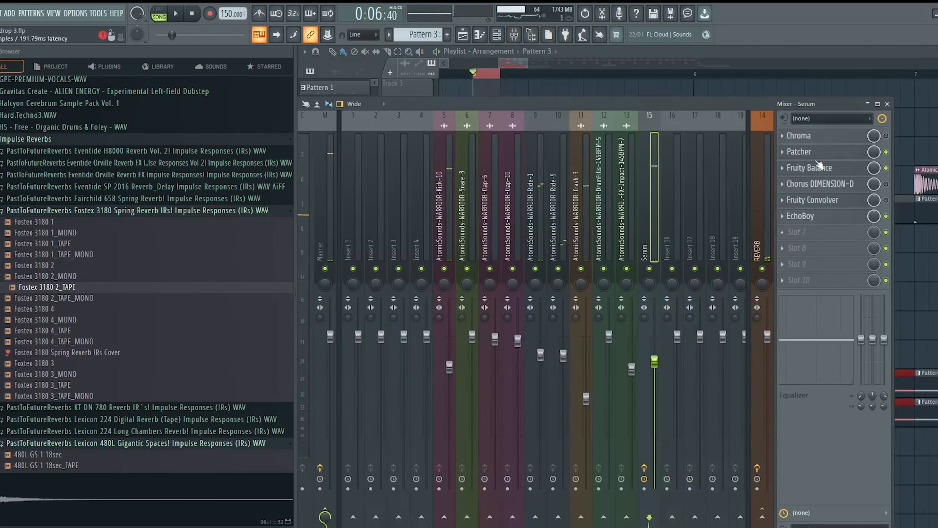
{"action": "left_click", "coordinate": [801, 152]}
{"action": "left_click", "coordinate": [808, 168]}
{"action": "right_click", "coordinate": [408, 154]}
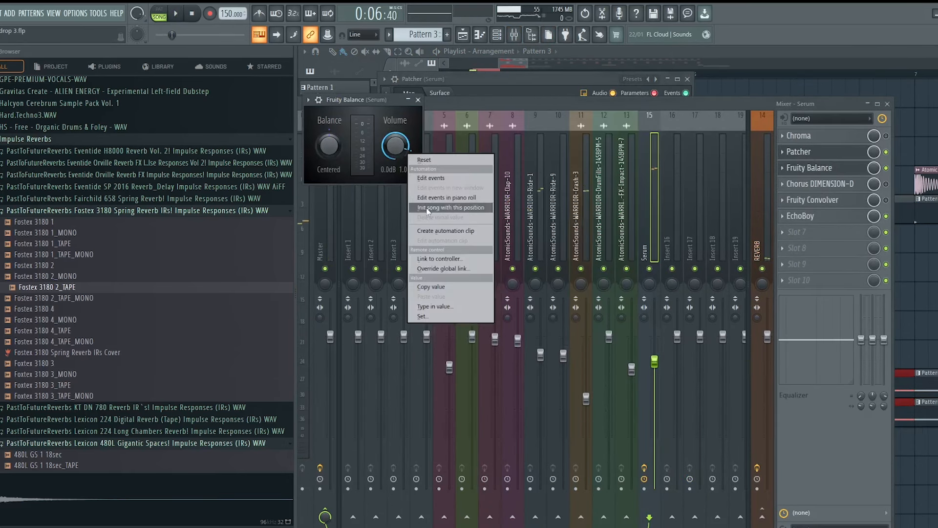
{"action": "left_click", "coordinate": [438, 231]}
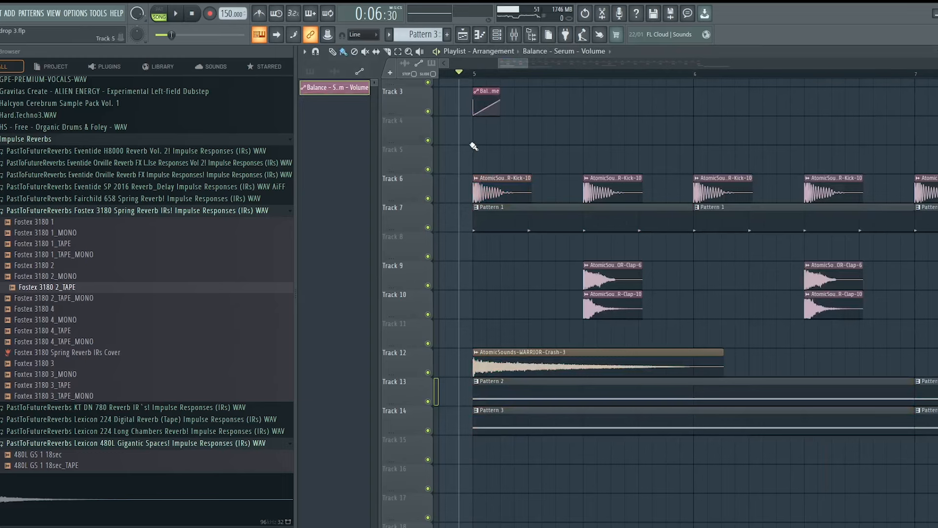
Place the Balance volume automation clip on Track 16 at bar 5 and bend its rise into a convex curve.
{"action": "key", "text": "space"}
{"action": "left_click_drag", "start_coordinate": [487, 93], "coordinate": [487, 480]}
{"action": "key", "text": "space"}
{"action": "key", "text": "space"}
{"action": "key", "text": "space"}
{"action": "key", "text": "space"}
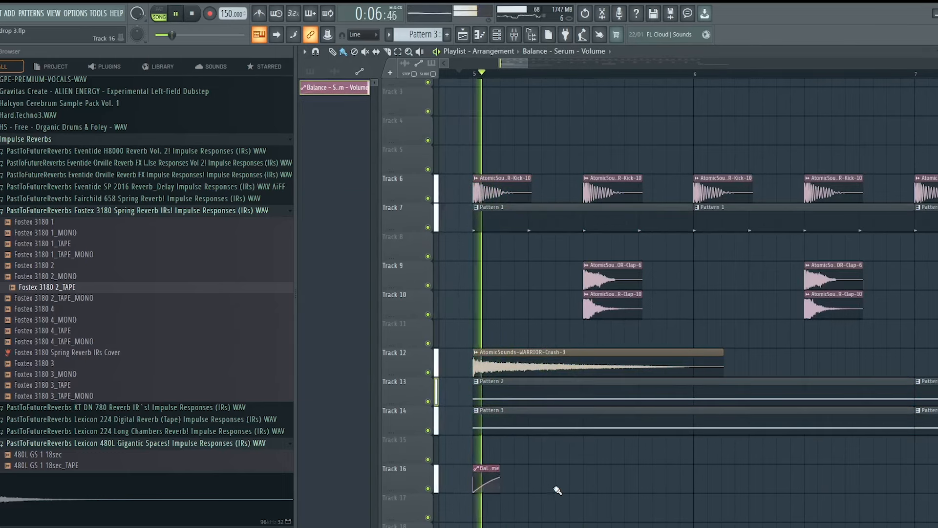
Repeat the volume automation clip on Track 16 under every kick from bar 5 up to bar 9.
{"action": "left_click", "coordinate": [588, 482]}
{"action": "left_click", "coordinate": [697, 478]}
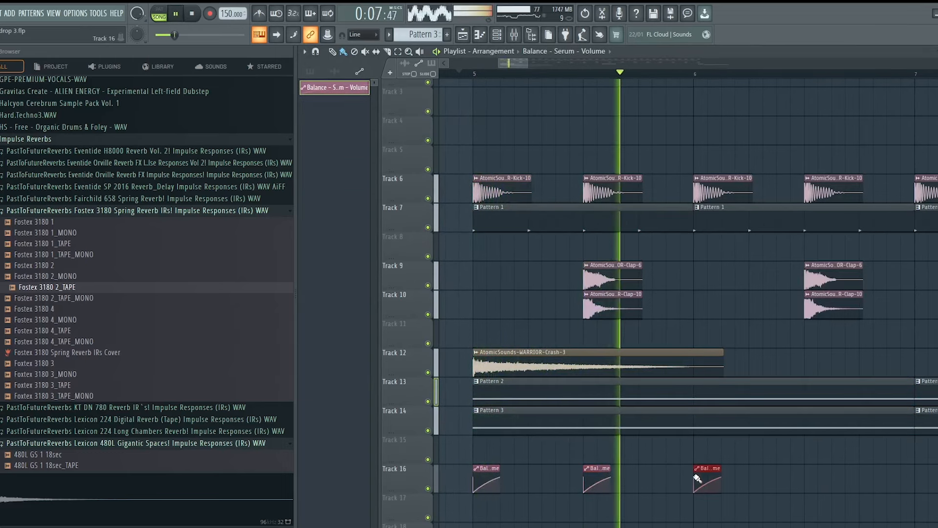
{"action": "left_click", "coordinate": [810, 481]}
{"action": "left_click", "coordinate": [477, 76]}
{"action": "scroll", "coordinate": [478, 76], "scroll_direction": "down", "scroll_amount": 5}
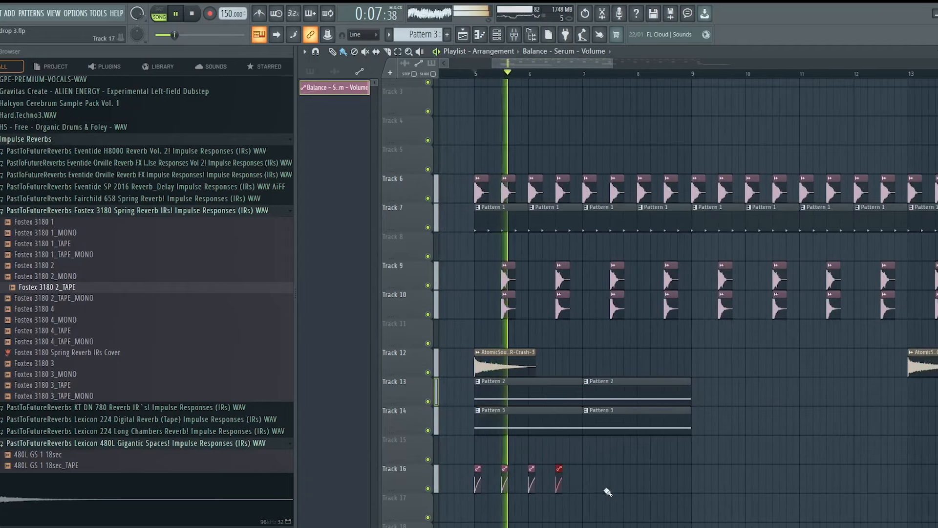
{"action": "left_click", "coordinate": [607, 488]}
{"action": "left_click", "coordinate": [635, 487]}
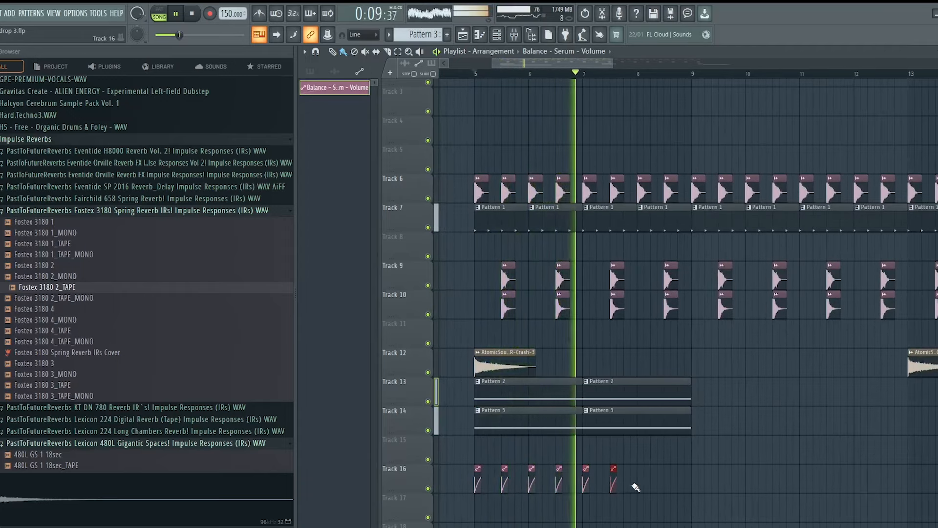
{"action": "left_click", "coordinate": [659, 486]}
{"action": "left_click", "coordinate": [684, 486]}
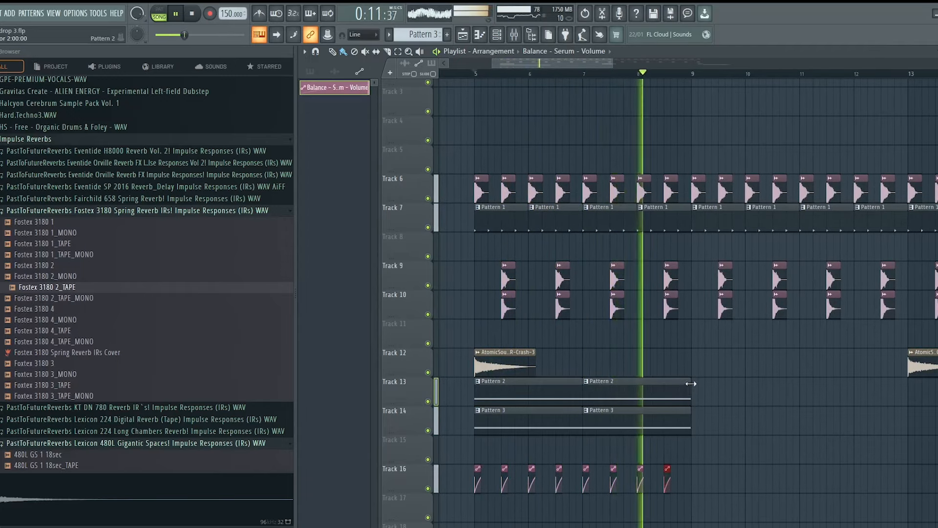
Trim the second Pattern 3 clip on Track 14 to end half a bar before bar 9.
{"action": "left_click_drag", "start_coordinate": [691, 383], "coordinate": [664, 380]}
{"action": "key", "text": "space"}
{"action": "key", "text": "space"}
{"action": "left_click_drag", "start_coordinate": [690, 409], "coordinate": [691, 380]}
Loop Pattern 3 and enable the EQ in Serum #2's effects, raising its low-cut frequency to about 598 Hz.
{"action": "double_click", "coordinate": [652, 418]}
{"action": "left_click", "coordinate": [497, 35]}
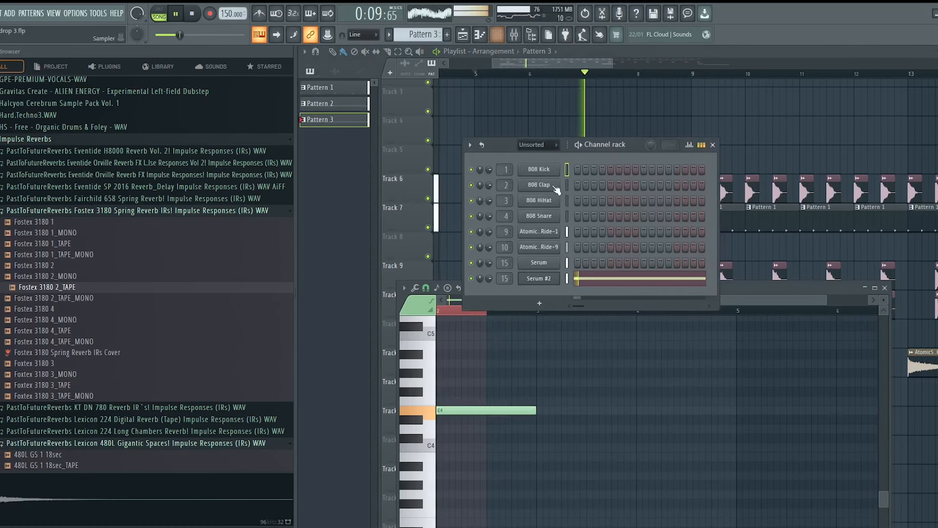
{"action": "key", "text": "l"}
{"action": "left_click", "coordinate": [553, 279]}
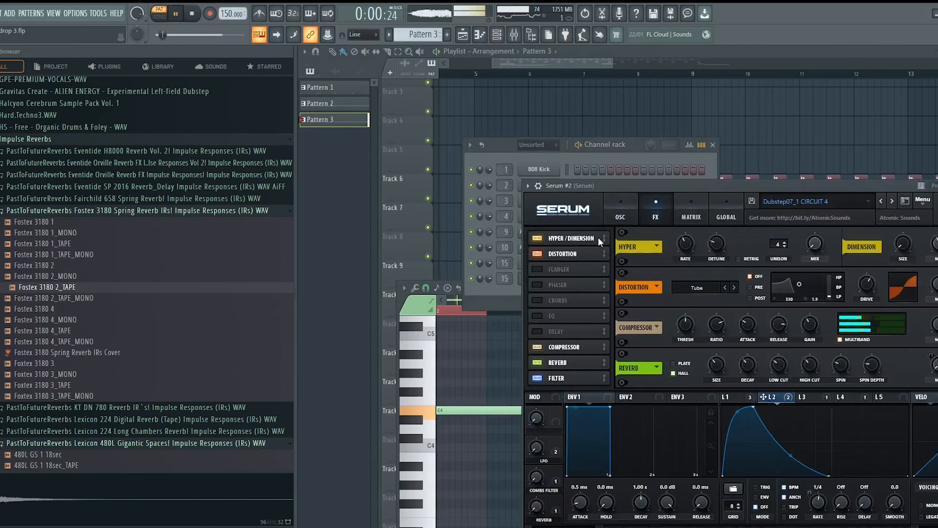
{"action": "left_click_drag", "start_coordinate": [693, 186], "coordinate": [591, 109]}
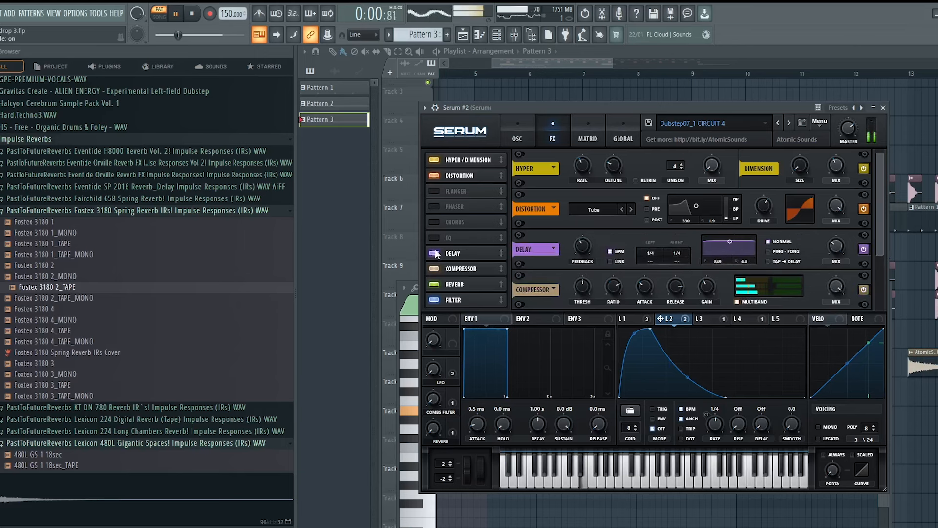
{"action": "left_click", "coordinate": [431, 237]}
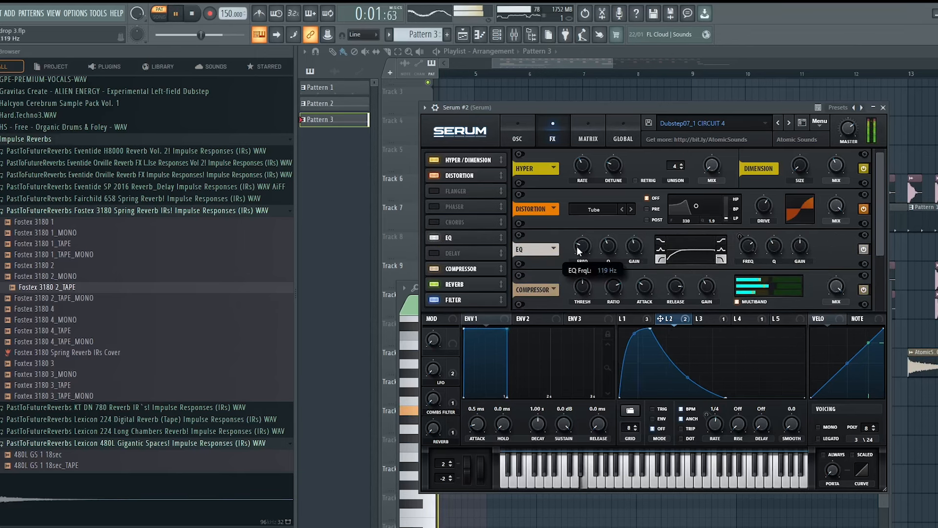
{"action": "left_click_drag", "start_coordinate": [595, 263], "coordinate": [581, 221]}
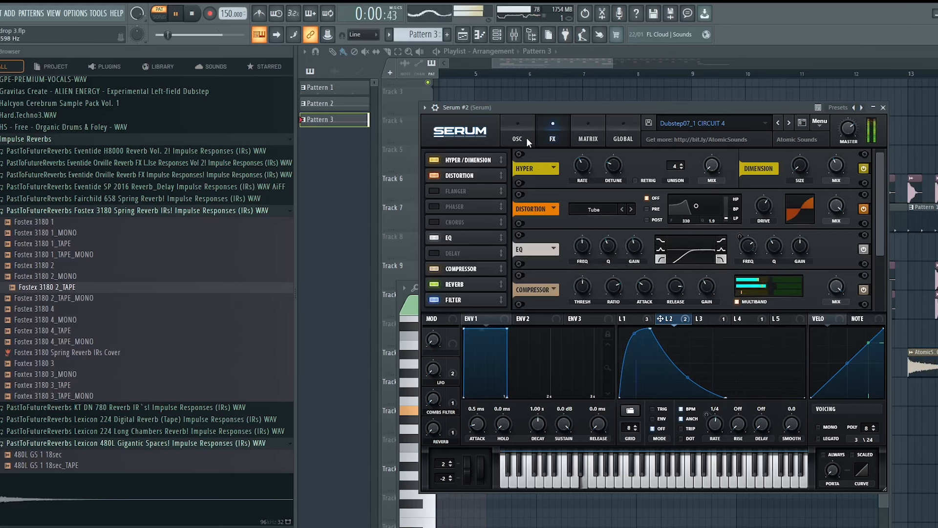
Turn off Serum #2's sub oscillator and set oscillator A's wavetable position to about 42.
{"action": "left_click", "coordinate": [523, 139]}
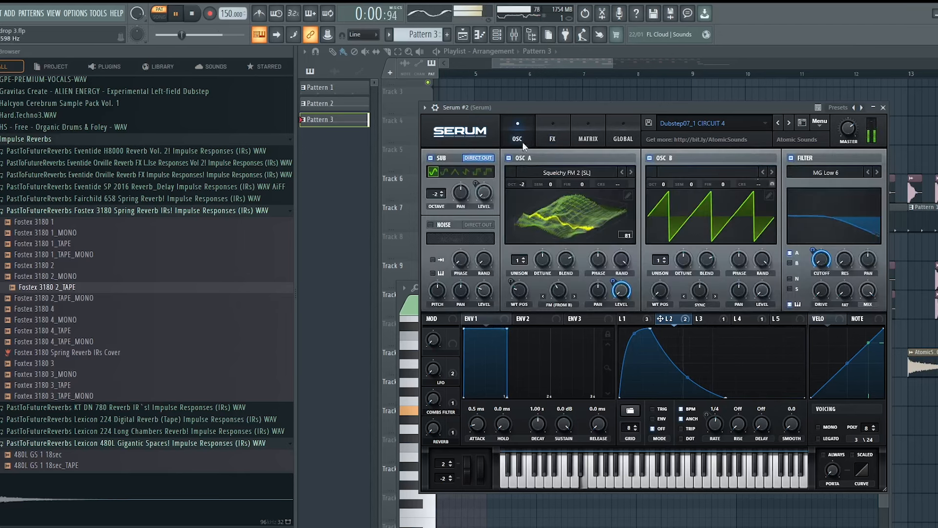
{"action": "left_click", "coordinate": [430, 157]}
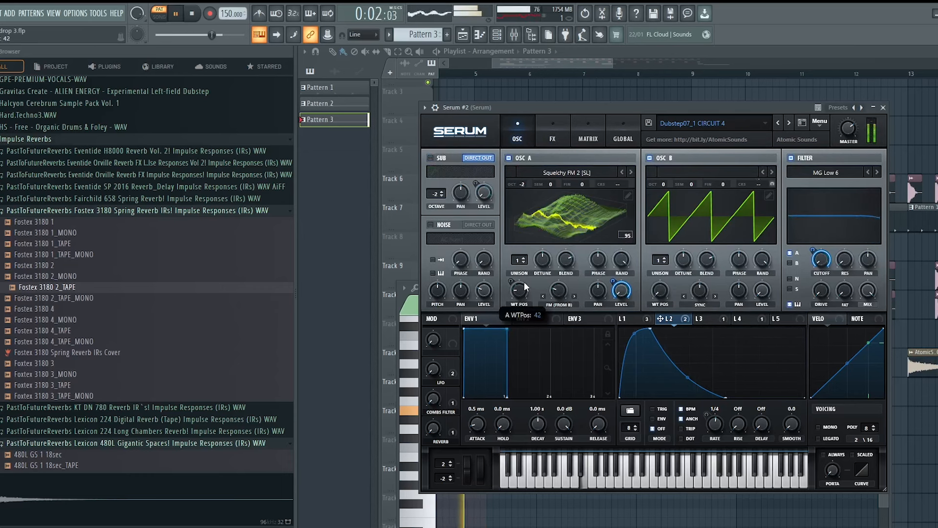
{"action": "key", "text": "space"}
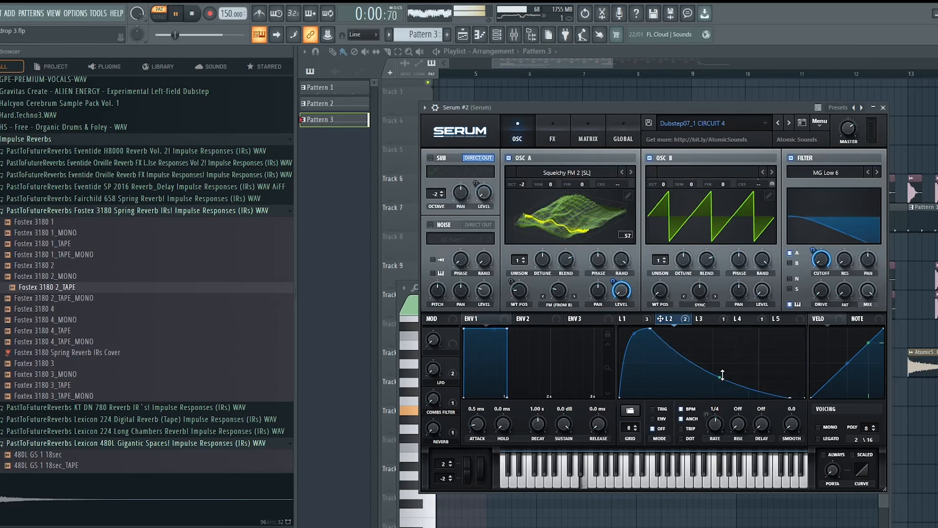
Bend LFO 2's falling slope outward and set oscillator A's FM warp to about 30%.
{"action": "left_click_drag", "start_coordinate": [720, 377], "coordinate": [721, 366]}
{"action": "left_click_drag", "start_coordinate": [720, 414], "coordinate": [718, 423]}
{"action": "left_click", "coordinate": [740, 319]}
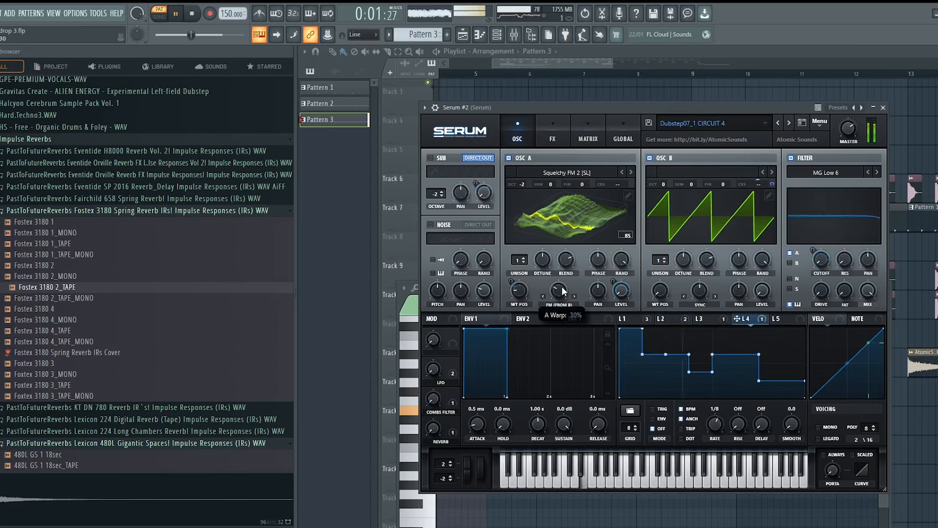
{"action": "key", "text": "space"}
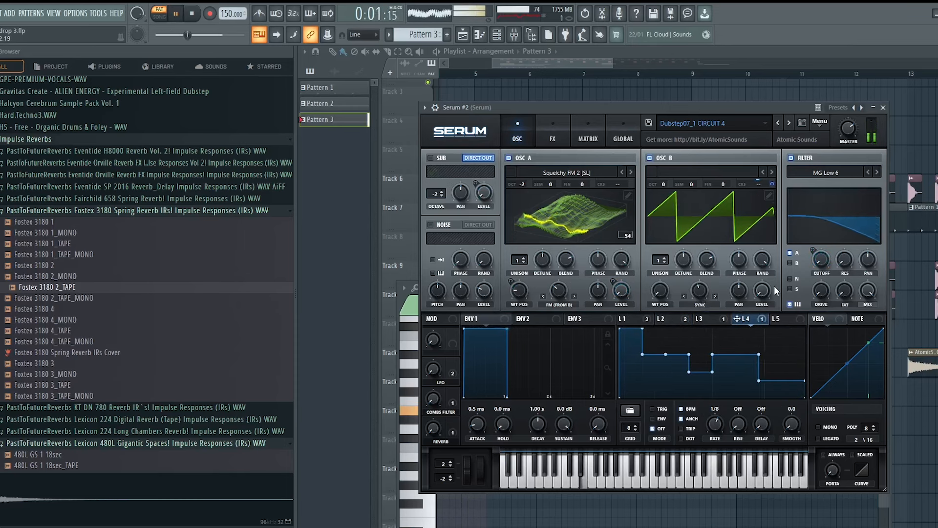
Change Serum #2's filter type to the multi-mode HP 12.
{"action": "left_click", "coordinate": [833, 179]}
{"action": "mouse_move", "coordinate": [821, 195]}
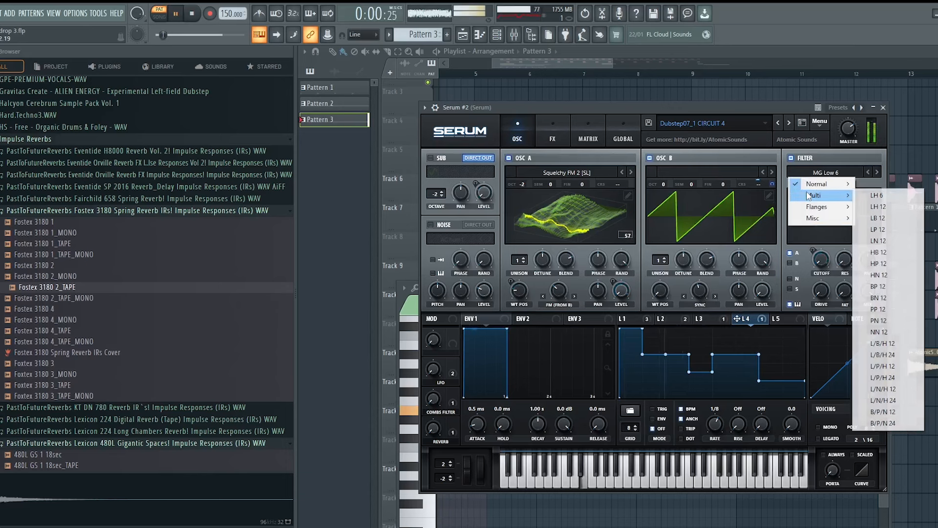
{"action": "left_click", "coordinate": [887, 270]}
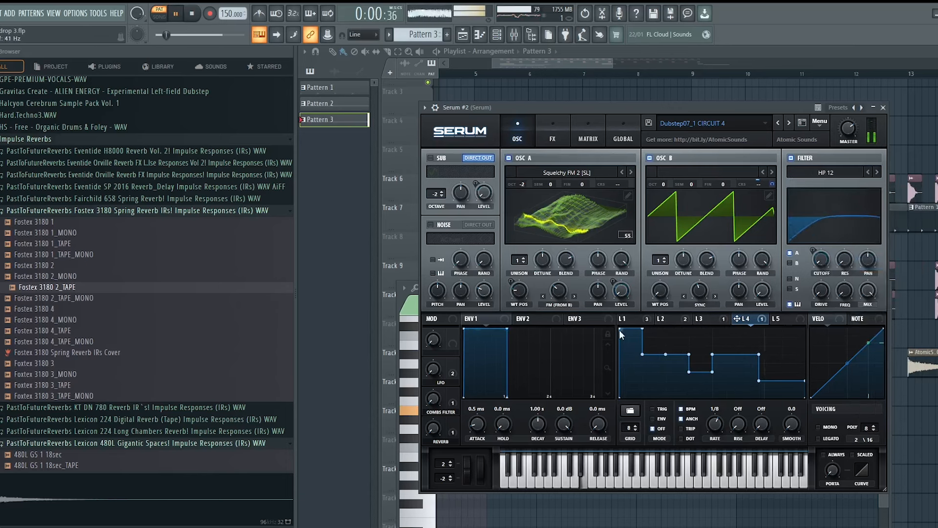
Route LFO 2 to the filter cutoff, with filter resonance about 66% and filter variation about 74%, and straighten LFO 2's falling slope.
{"action": "left_click", "coordinate": [627, 318]}
{"action": "left_click", "coordinate": [667, 319]}
{"action": "left_click_drag", "start_coordinate": [660, 318], "coordinate": [814, 266]}
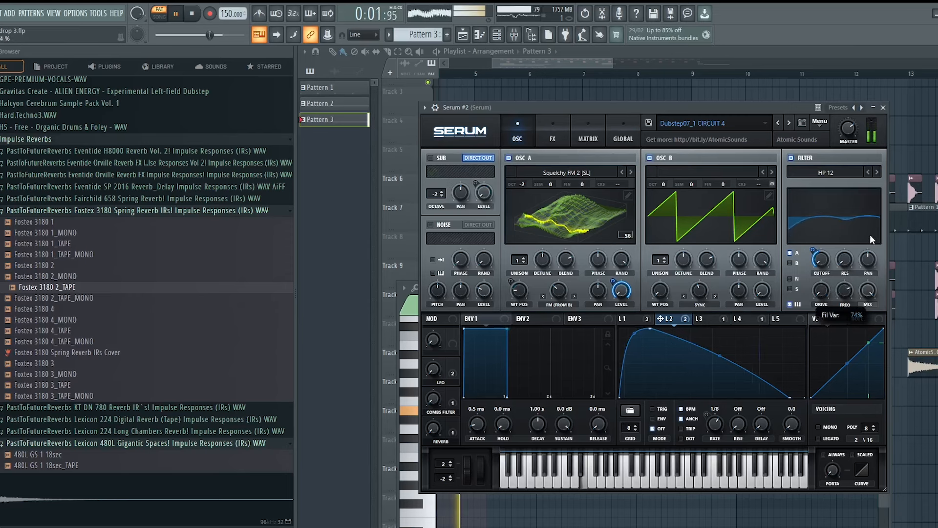
{"action": "left_click_drag", "start_coordinate": [875, 228], "coordinate": [860, 245]}
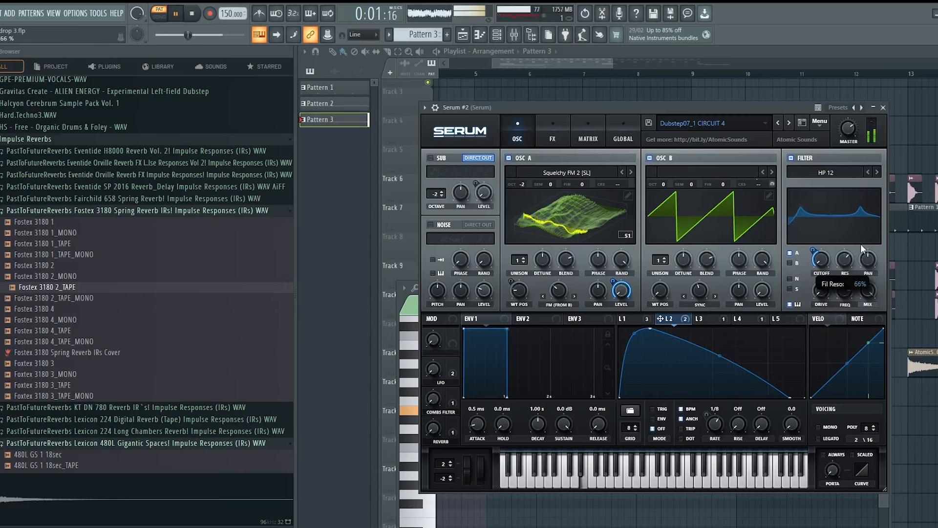
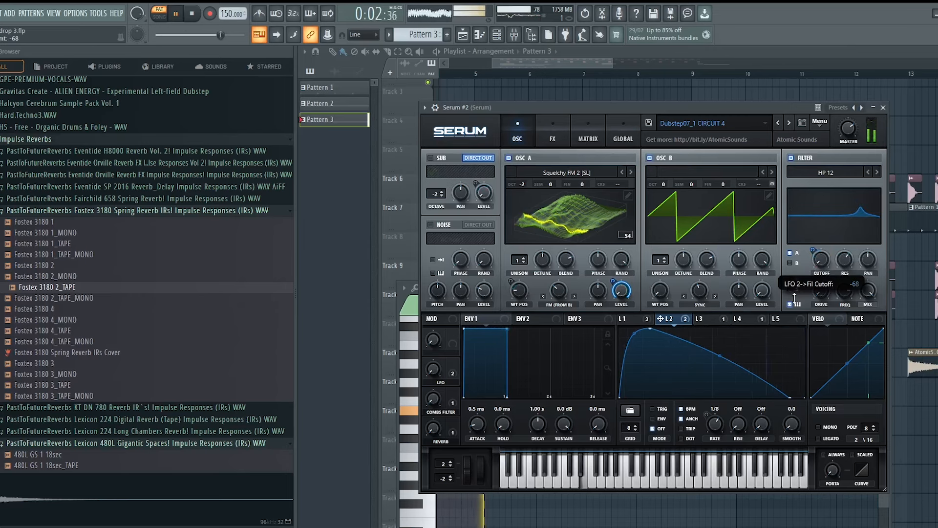
{"action": "left_click_drag", "start_coordinate": [816, 256], "coordinate": [823, 246]}
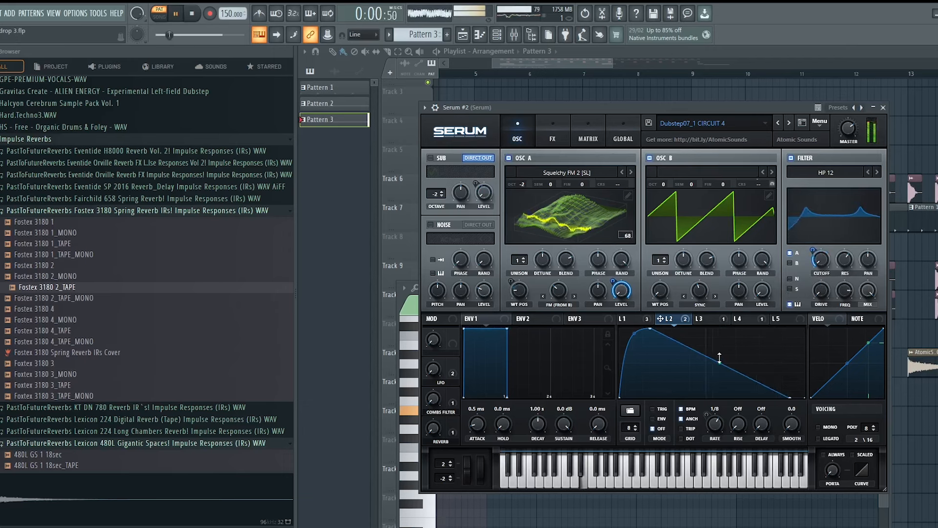
Play the drop from bar 5 and select the last half bar before bar 9 for looping.
{"action": "left_click", "coordinate": [511, 76]}
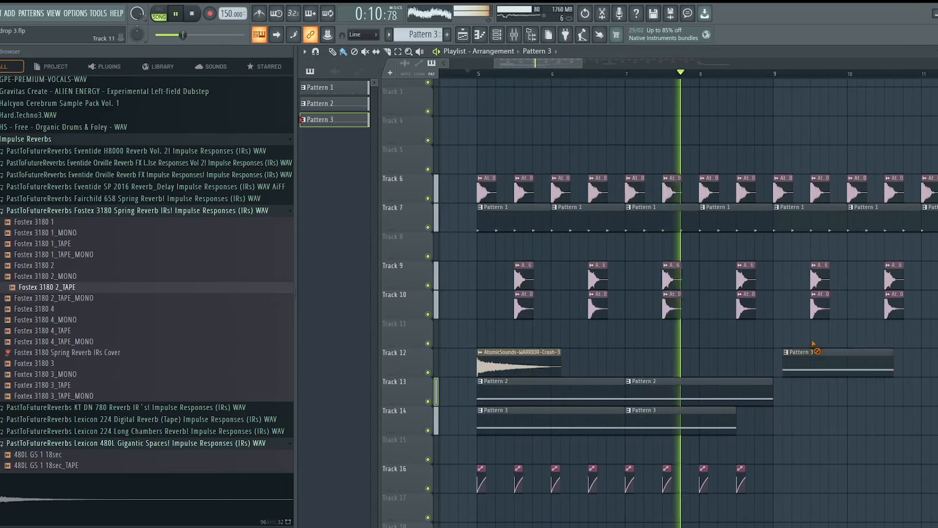
{"action": "scroll", "coordinate": [794, 370], "scroll_direction": "down", "scroll_amount": 2}
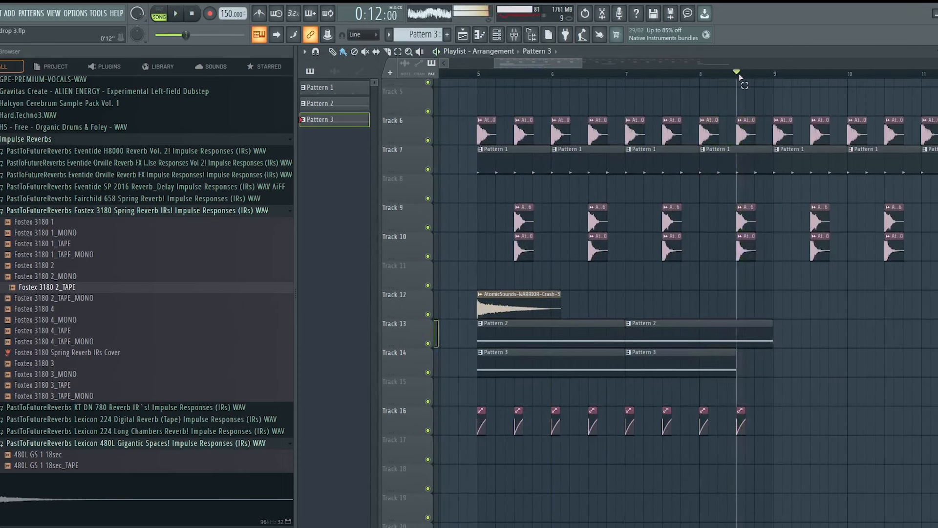
{"action": "left_click_drag", "start_coordinate": [736, 73], "coordinate": [772, 73]}
{"action": "key", "text": "space"}
Open the first Serum and set its downward pitch bend range to -12 semitones.
{"action": "left_click", "coordinate": [498, 36]}
{"action": "key", "text": "space"}
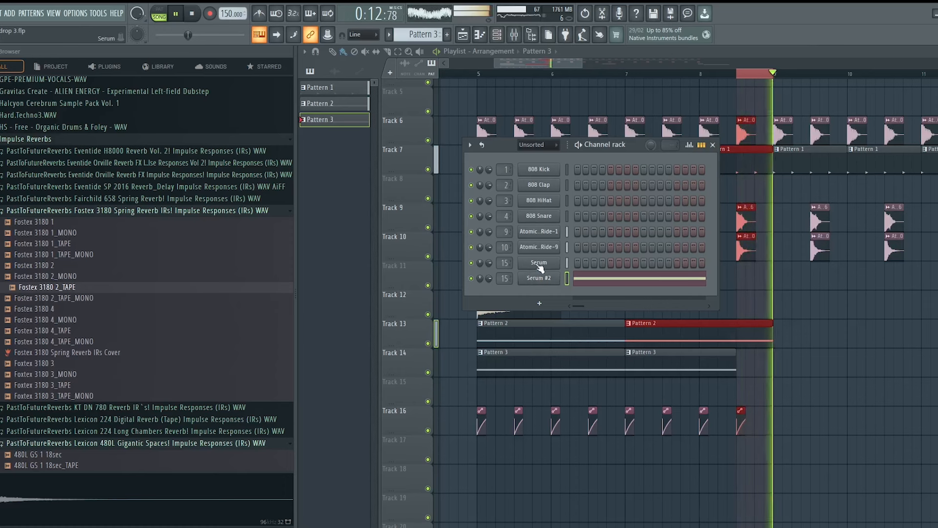
{"action": "left_click", "coordinate": [534, 266]}
{"action": "key", "text": "space"}
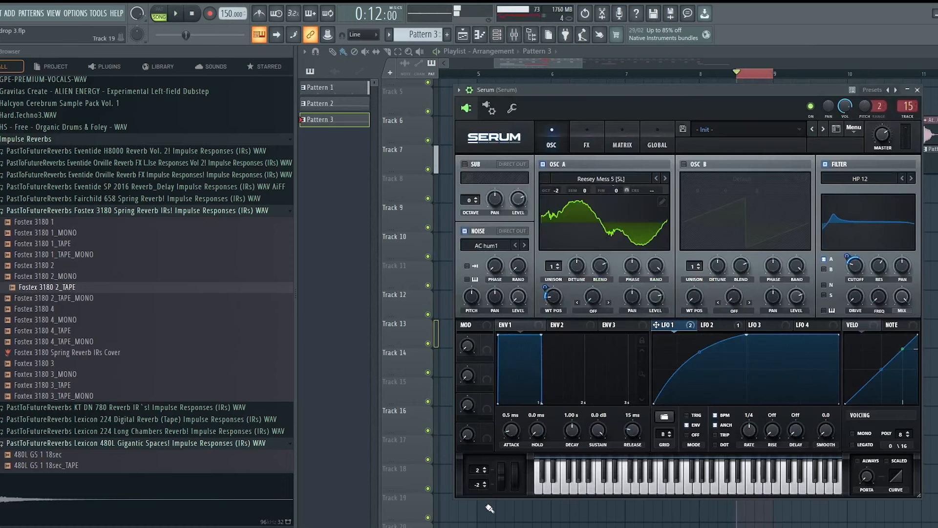
{"action": "scroll", "coordinate": [484, 486], "scroll_direction": "down", "scroll_amount": 10}
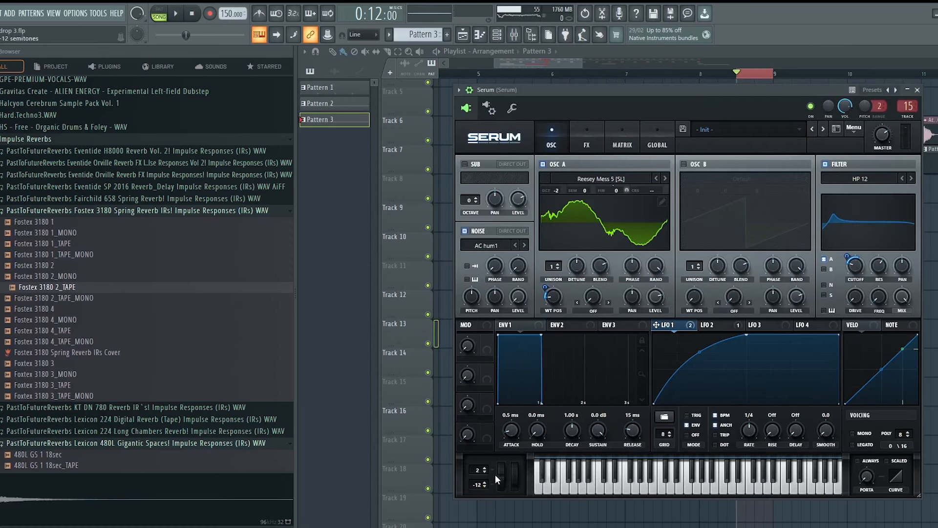
Pull the first Serum's pitch bend wheel down and create an automation clip for that control.
{"action": "key", "text": "space"}
{"action": "left_click_drag", "start_coordinate": [500, 476], "coordinate": [495, 494]}
{"action": "key", "text": "space"}
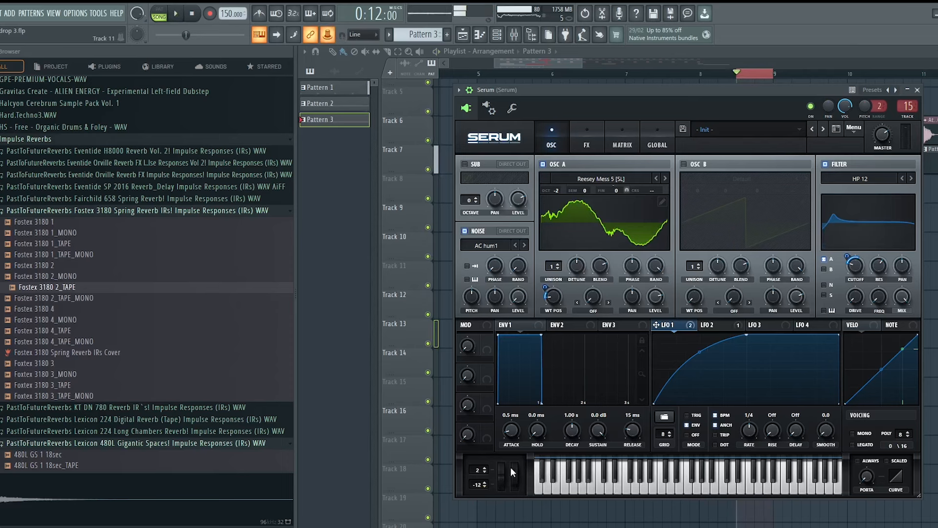
{"action": "left_click", "coordinate": [337, 37]}
{"action": "left_click", "coordinate": [383, 84]}
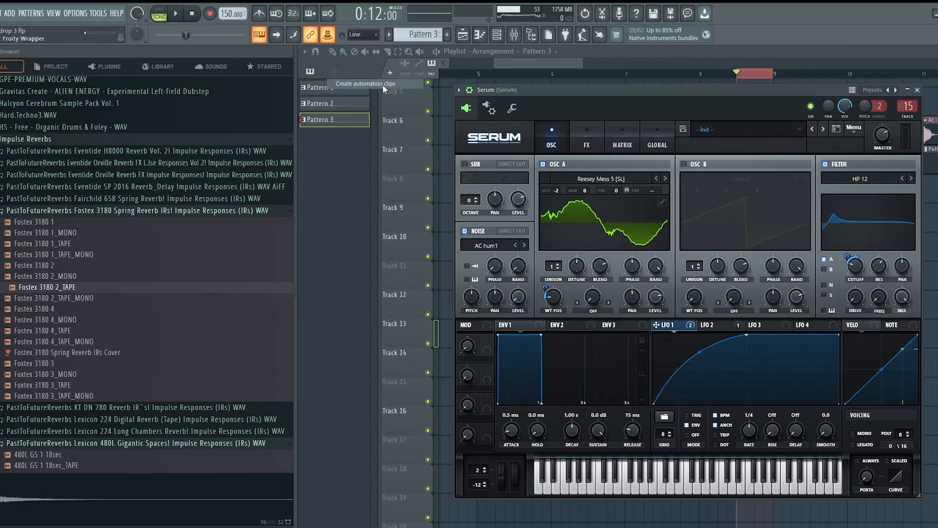
Move the pitch bend automation clip to Track 18 and trim half a bar off the Track 7 Pattern 1 clip ending at bar 9.
{"action": "key", "text": "space"}
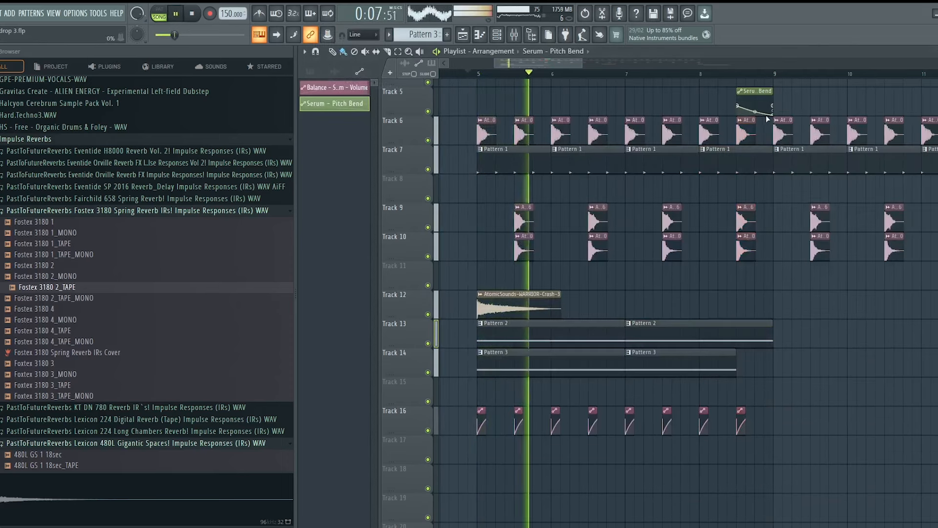
{"action": "left_click_drag", "start_coordinate": [757, 98], "coordinate": [764, 456]}
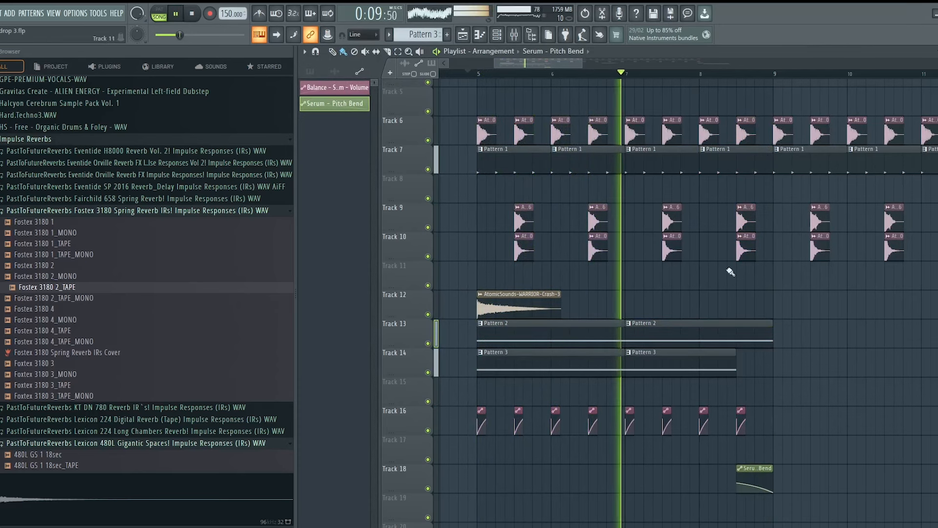
{"action": "scroll", "coordinate": [585, 63], "scroll_direction": "down", "scroll_amount": 3}
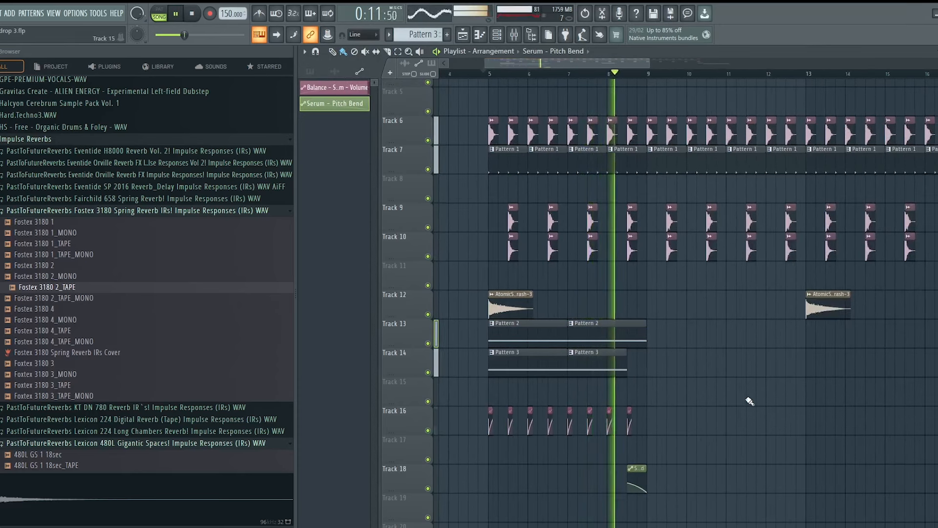
{"action": "left_click", "coordinate": [486, 75]}
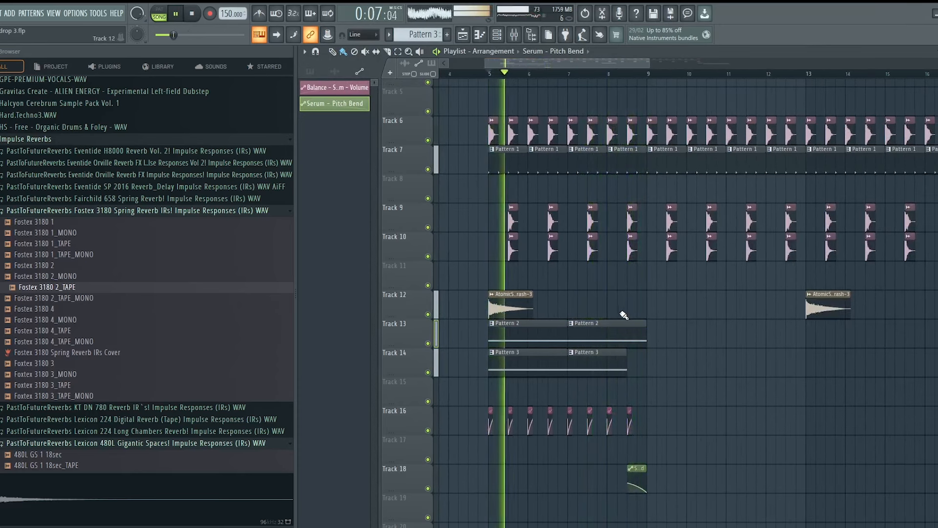
{"action": "left_click_drag", "start_coordinate": [645, 154], "coordinate": [627, 155]}
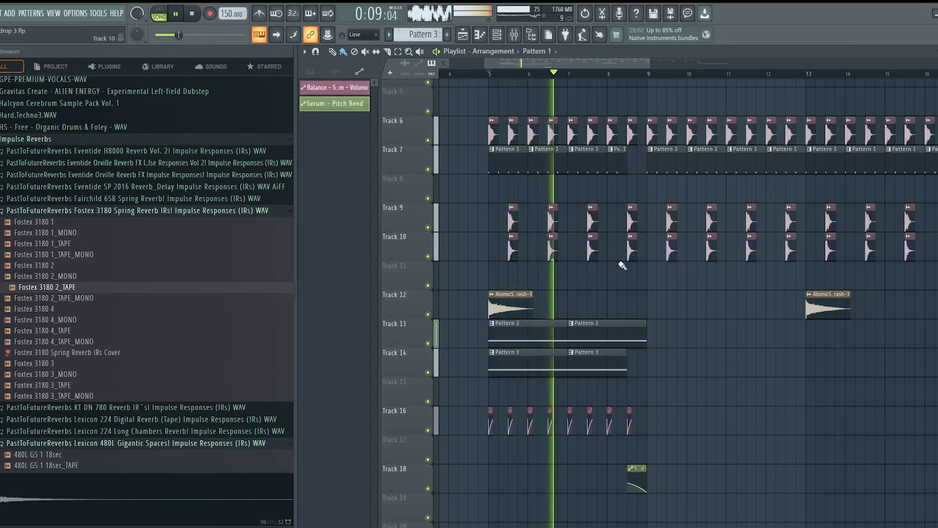
Clone the first Serum channel and give the clone a two-bar E4 note in a new Pattern 4.
{"action": "left_click", "coordinate": [523, 324]}
{"action": "left_click", "coordinate": [497, 34]}
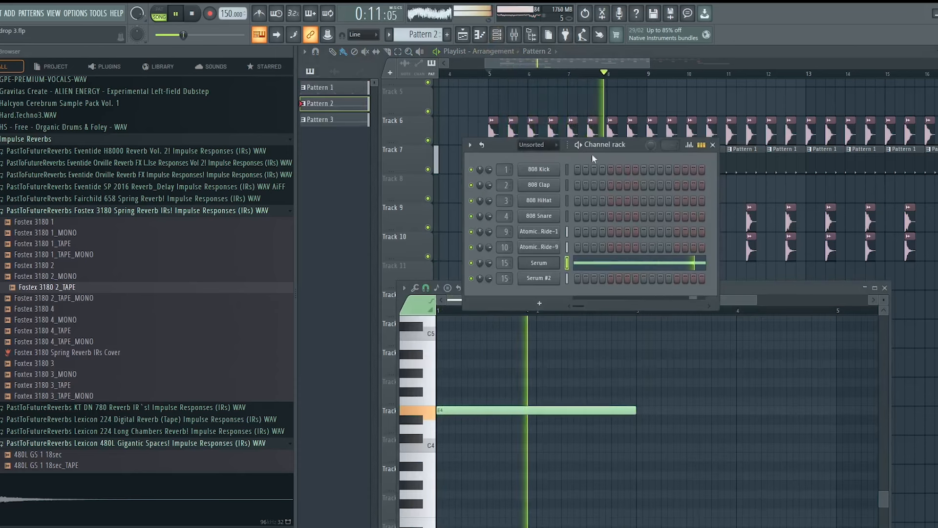
{"action": "scroll", "coordinate": [592, 146], "scroll_direction": "down", "scroll_amount": 2}
{"action": "right_click", "coordinate": [559, 260]}
{"action": "left_click", "coordinate": [587, 361]}
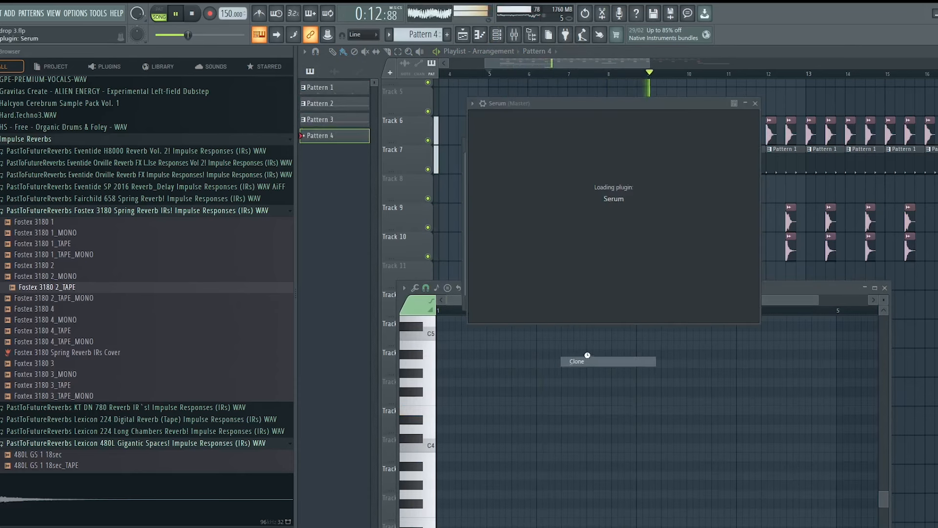
{"action": "key", "text": "l"}
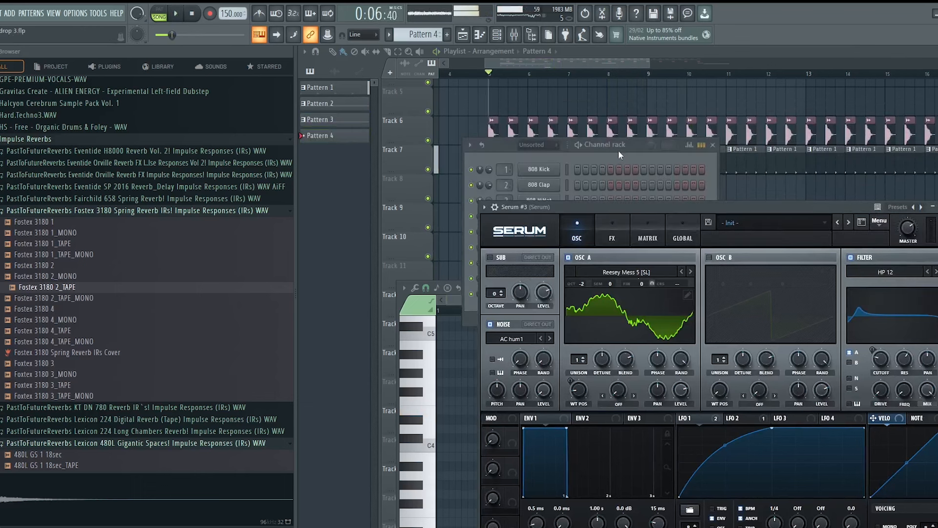
{"action": "left_click", "coordinate": [601, 145]}
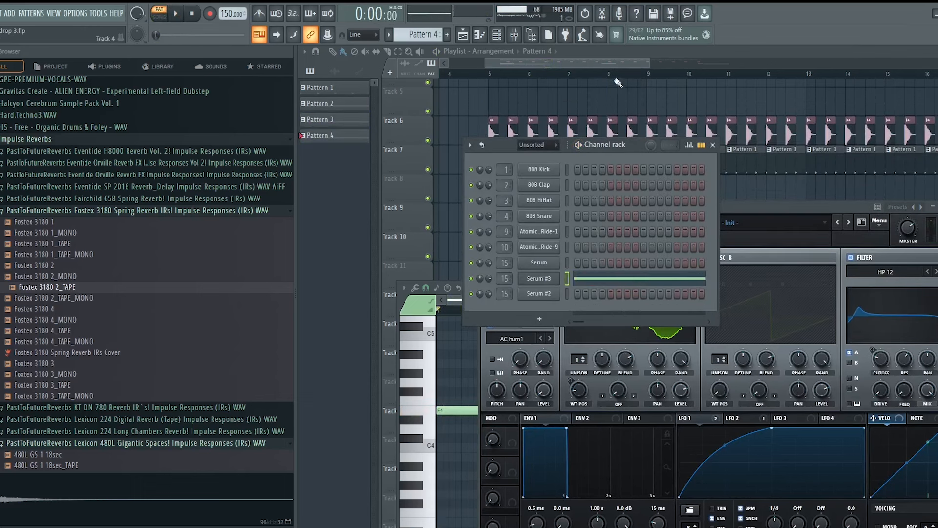
Place Pattern 4 on Track 15 at bar 9 and play the song from there.
{"action": "left_click", "coordinate": [646, 75]}
{"action": "left_click", "coordinate": [652, 370]}
{"action": "key", "text": "F7"}
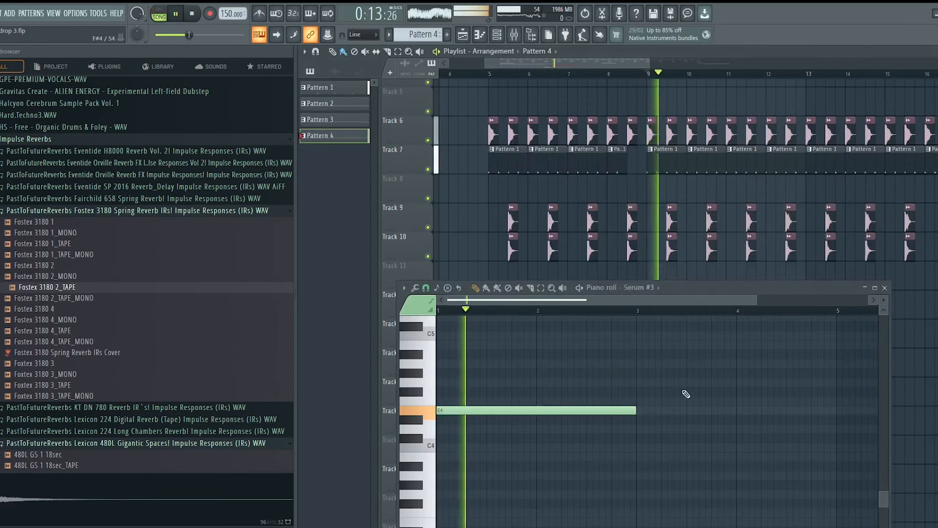
Open Serum #3, make LFO 1 fall to zero before the cycle ends, set it to TRIG, and route it to oscillator A and sub levels.
{"action": "key", "text": "F6"}
{"action": "key", "text": "l"}
{"action": "key", "text": "space"}
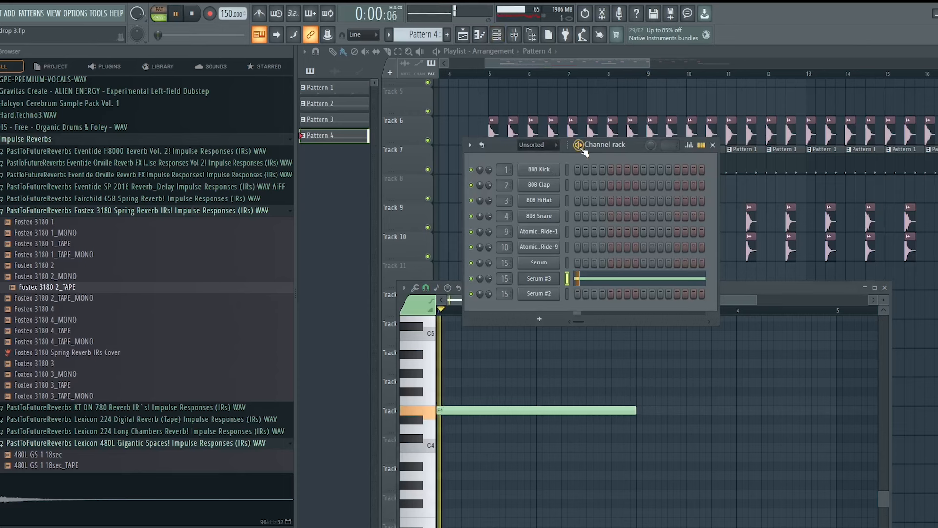
{"action": "left_click", "coordinate": [539, 278]}
{"action": "key", "text": "space"}
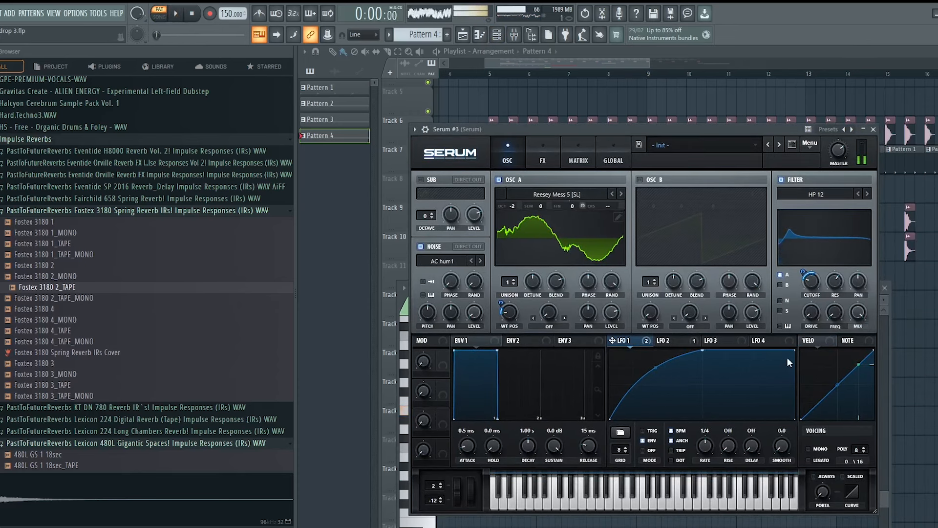
{"action": "left_click_drag", "start_coordinate": [792, 351], "coordinate": [764, 418]}
{"action": "key", "text": "space"}
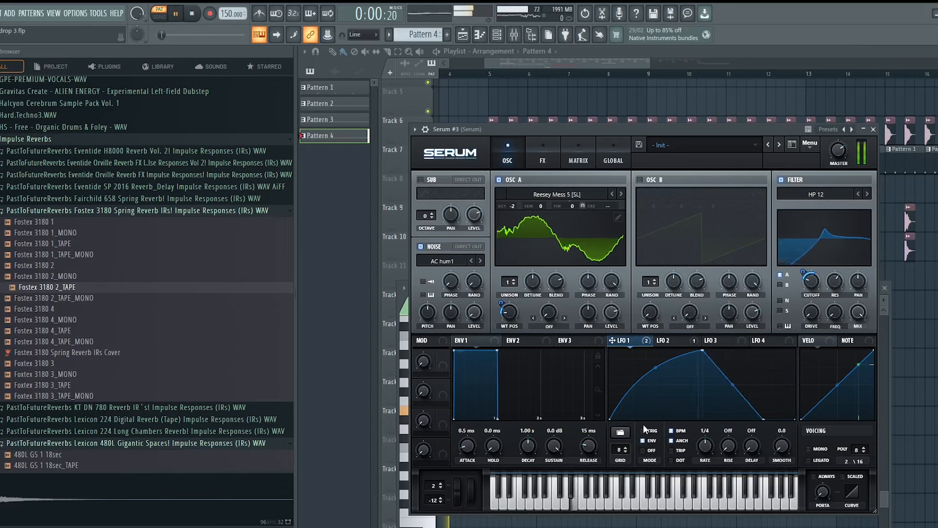
{"action": "left_click", "coordinate": [643, 430]}
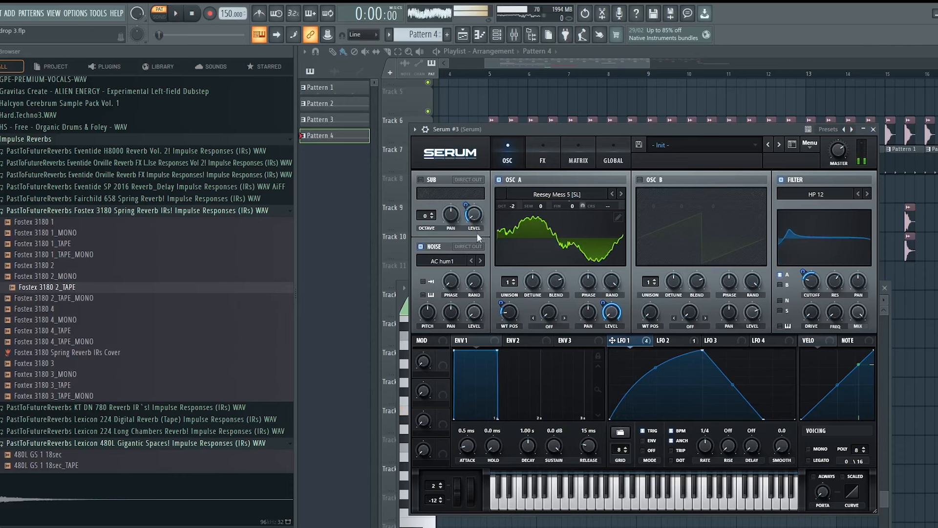
Enable Serum #3's sine sub oscillator at -2 octaves and lower the filter cutoff to about 83 Hz.
{"action": "left_click", "coordinate": [421, 179]}
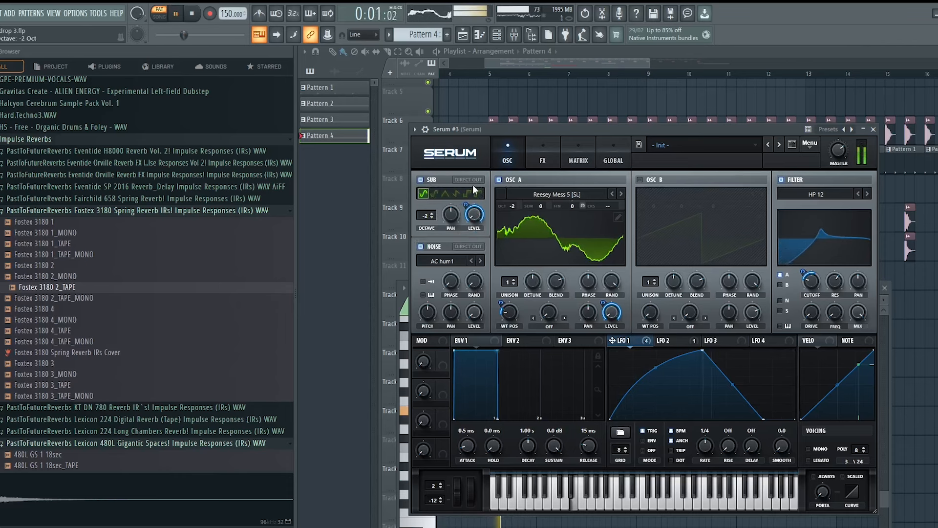
{"action": "left_click", "coordinate": [542, 157]}
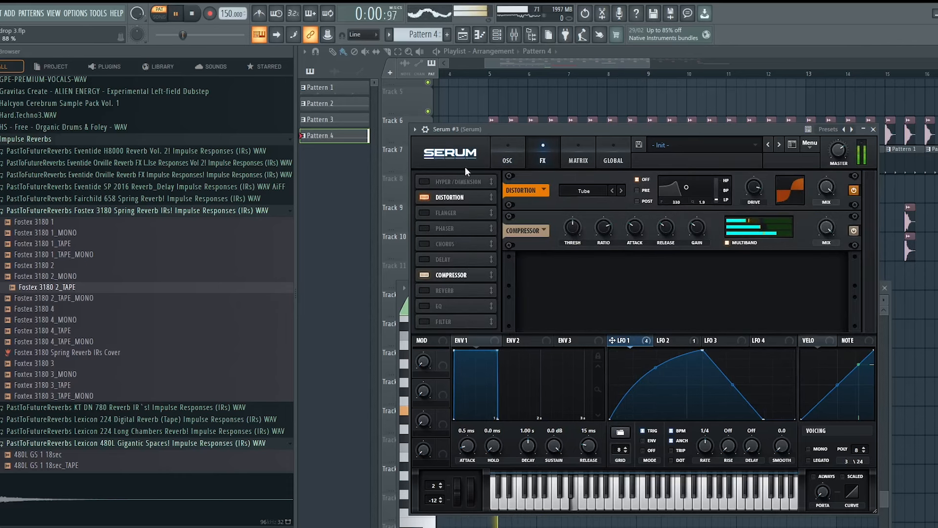
{"action": "left_click", "coordinate": [507, 157]}
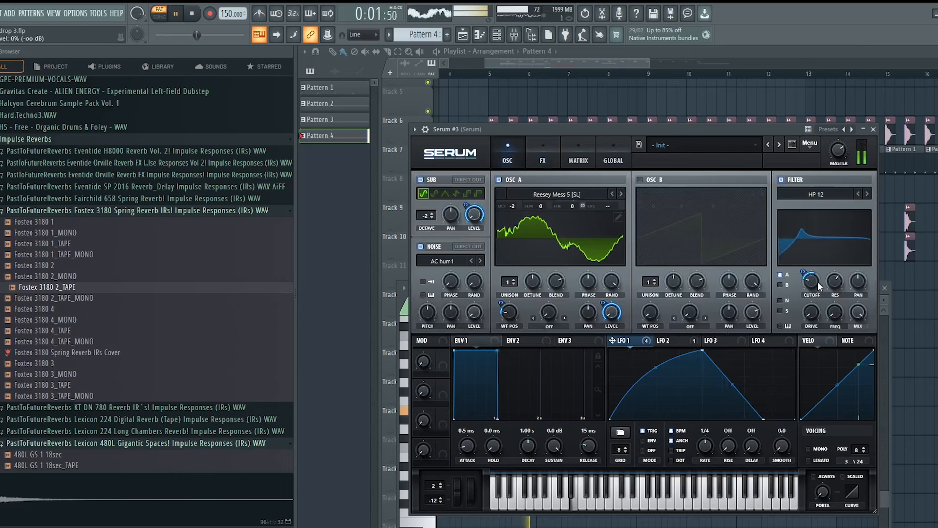
{"action": "left_click_drag", "start_coordinate": [819, 286], "coordinate": [809, 304]}
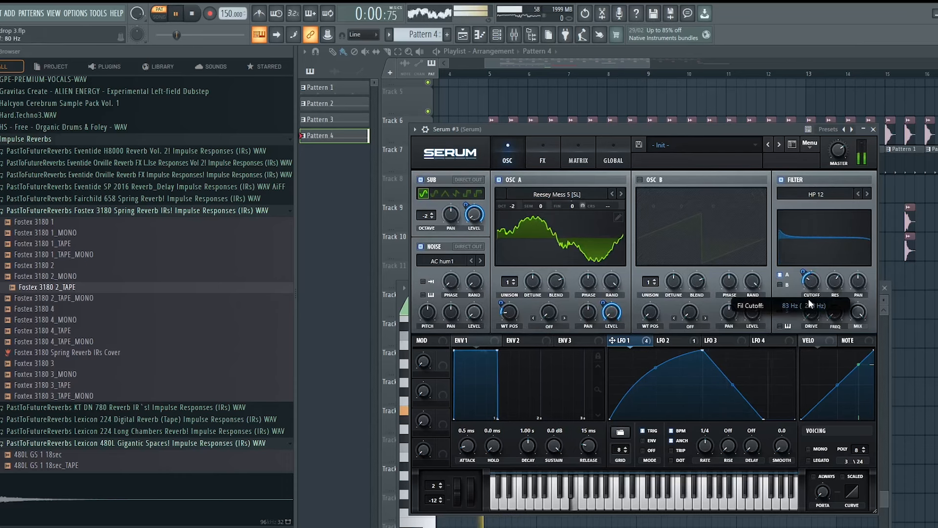
Set oscillator A's warp to Remap 1 with an early-rising, flattened remap curve, and modulate the warp with LFO 1 at about 35.
{"action": "left_click", "coordinate": [552, 325]}
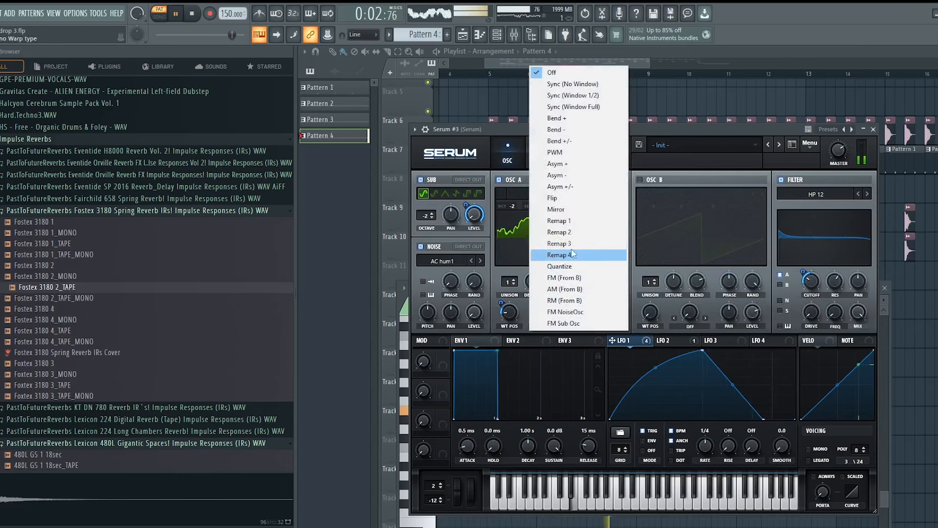
{"action": "left_click", "coordinate": [567, 221]}
{"action": "left_click", "coordinate": [564, 307]}
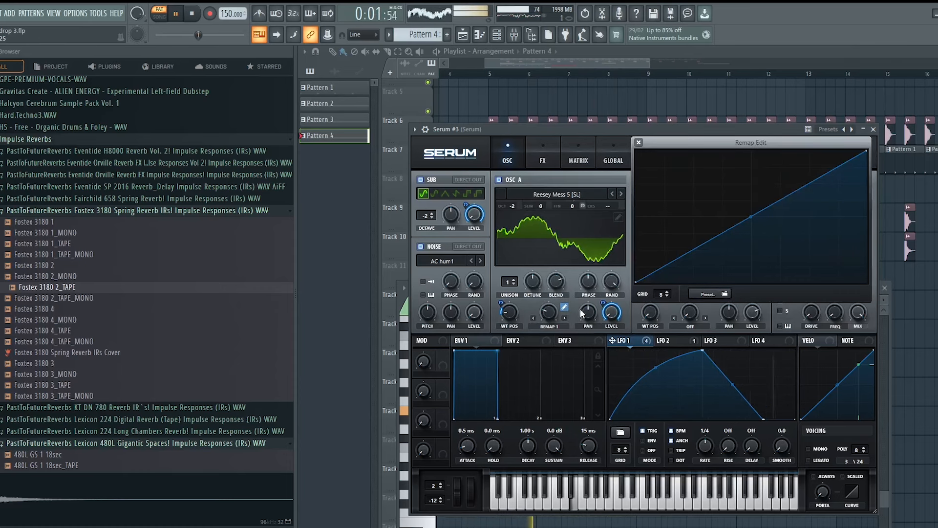
{"action": "double_click", "coordinate": [687, 215]}
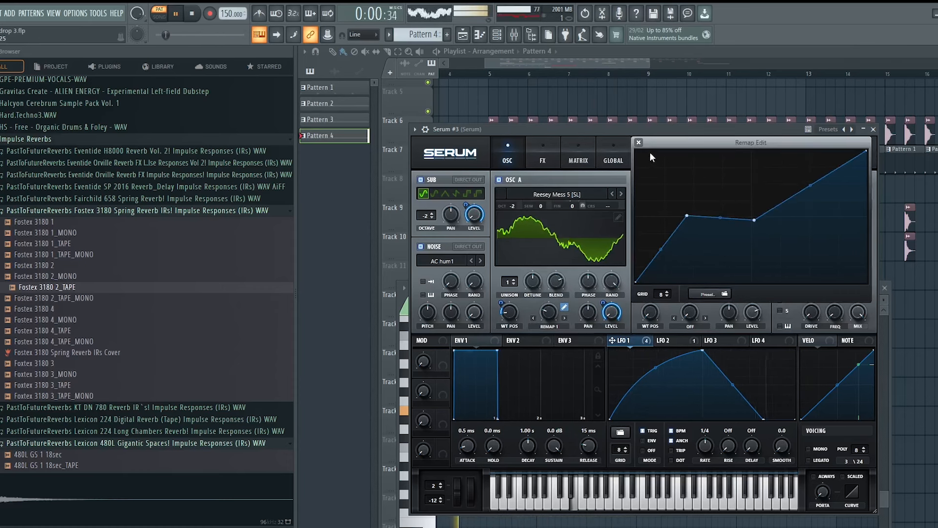
{"action": "left_click", "coordinate": [638, 142]}
{"action": "left_click_drag", "start_coordinate": [583, 328], "coordinate": [546, 326]}
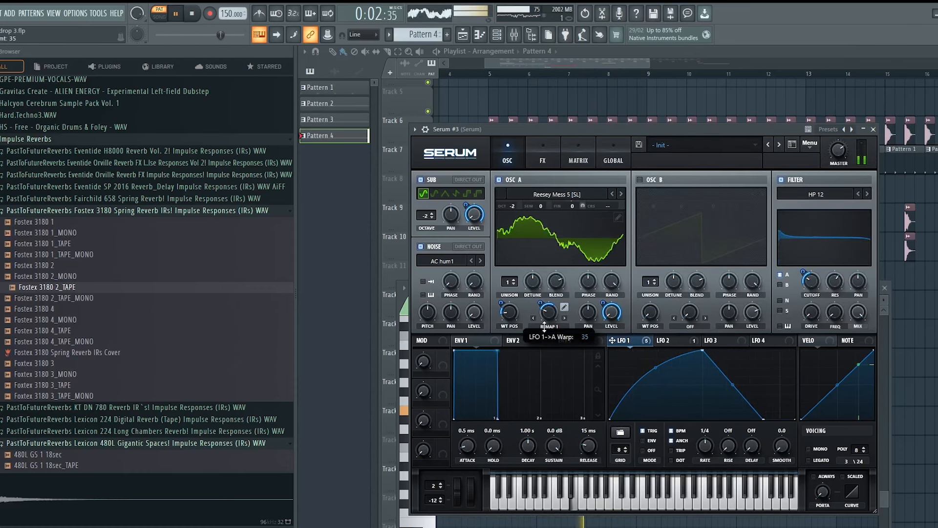
Set LFO 1's modulation of oscillator A's wavetable position to about 38 and load the Solid Phase 2 [SL] wavetable.
{"action": "mouse_move", "coordinate": [507, 301]}
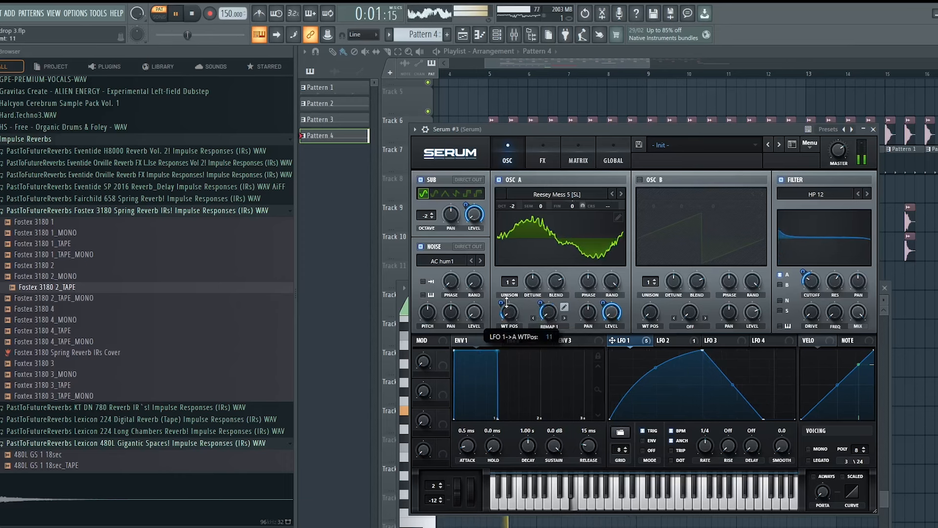
{"action": "left_click", "coordinate": [560, 194]}
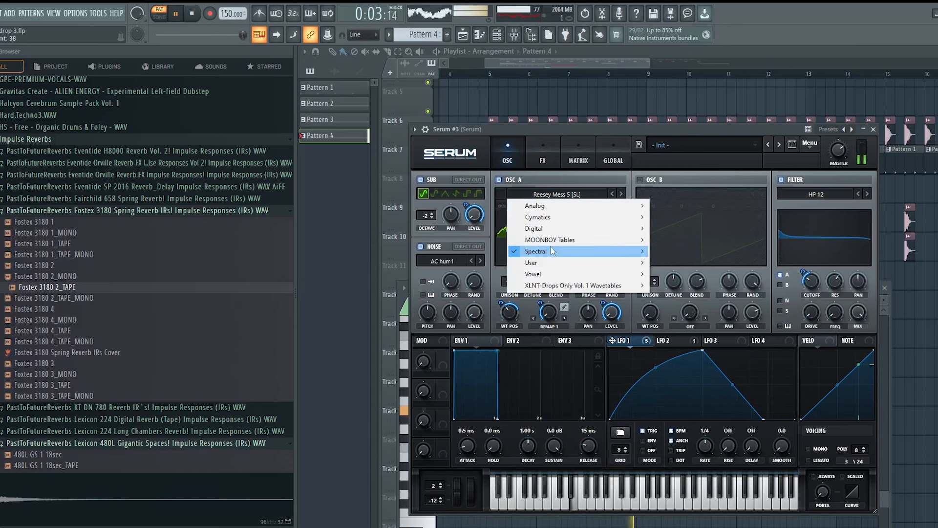
{"action": "mouse_move", "coordinate": [553, 252]}
{"action": "left_click", "coordinate": [676, 516]}
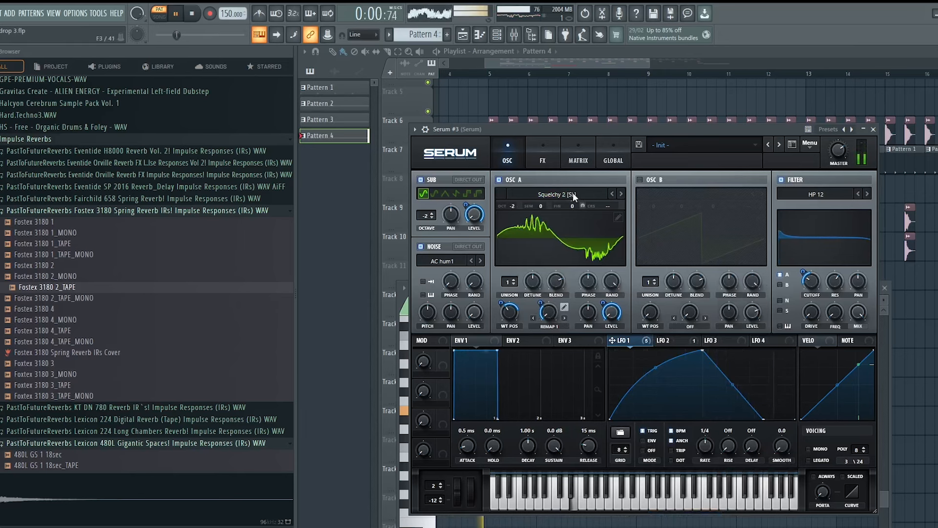
{"action": "left_click", "coordinate": [613, 194]}
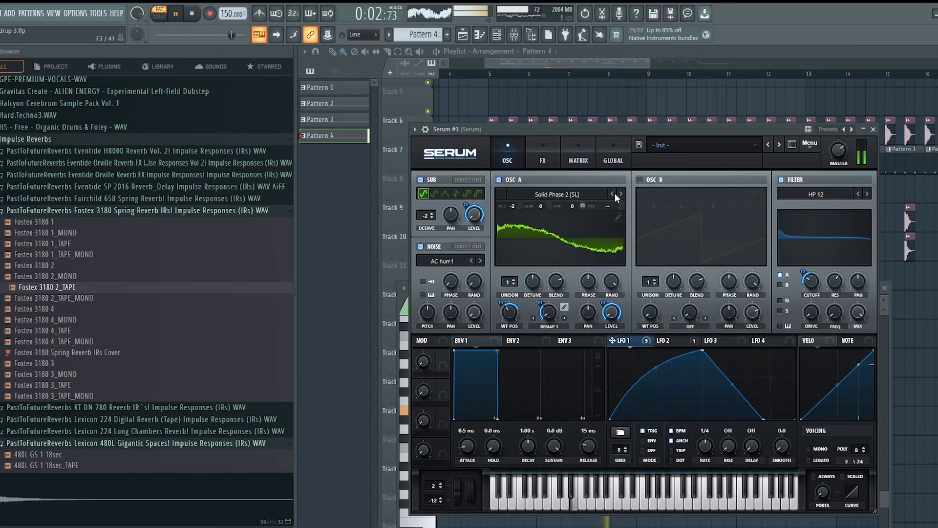
Replace the modulator on oscillator A's fine tuning with LFO 3 at a 1/2 rate, shaped as a gradual rise with a steep final drop.
{"action": "left_click", "coordinate": [719, 341]}
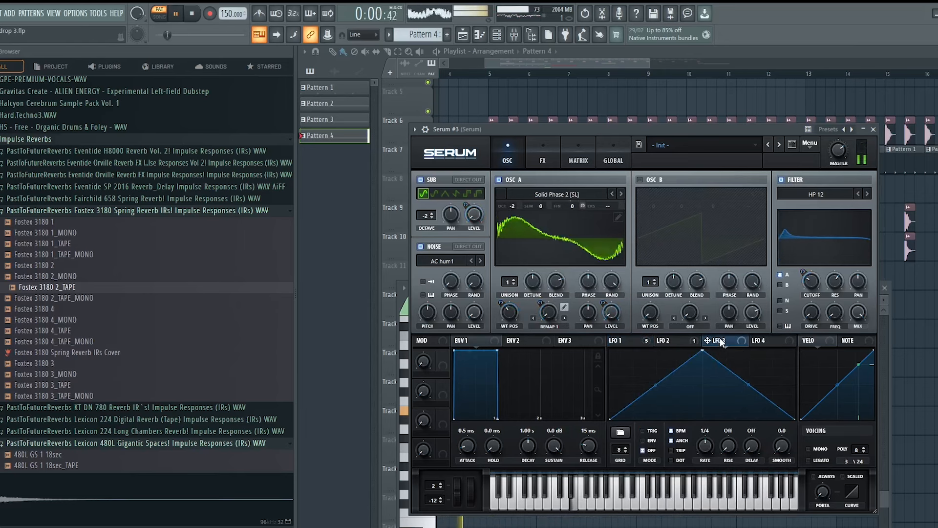
{"action": "left_click_drag", "start_coordinate": [588, 237], "coordinate": [582, 205]}
{"action": "right_click", "coordinate": [582, 204]}
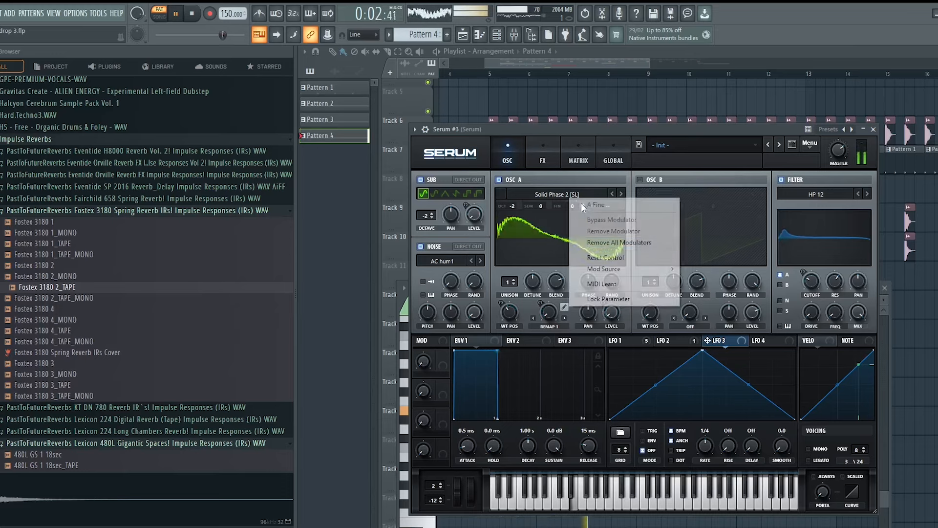
{"action": "left_click", "coordinate": [618, 242]}
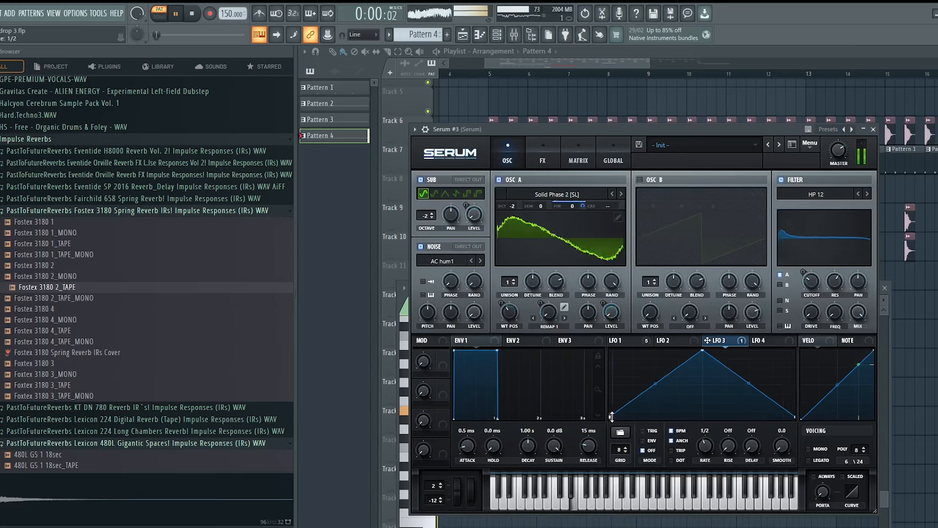
{"action": "left_click_drag", "start_coordinate": [610, 419], "coordinate": [609, 391]}
{"action": "left_click_drag", "start_coordinate": [701, 351], "coordinate": [786, 362]}
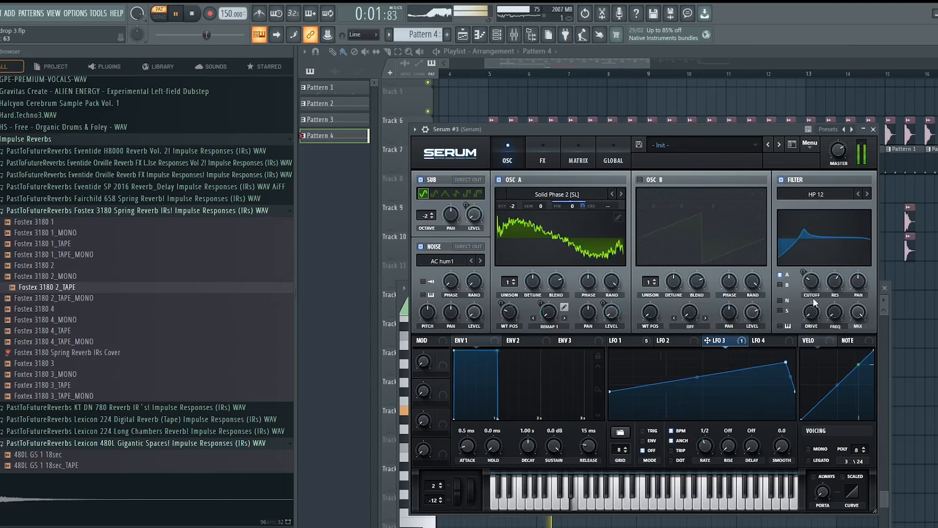
Adjust the filter in Serum #3 and set LFO 1's modulation of the filter cutoff to about 49.
{"action": "left_click", "coordinate": [661, 342]}
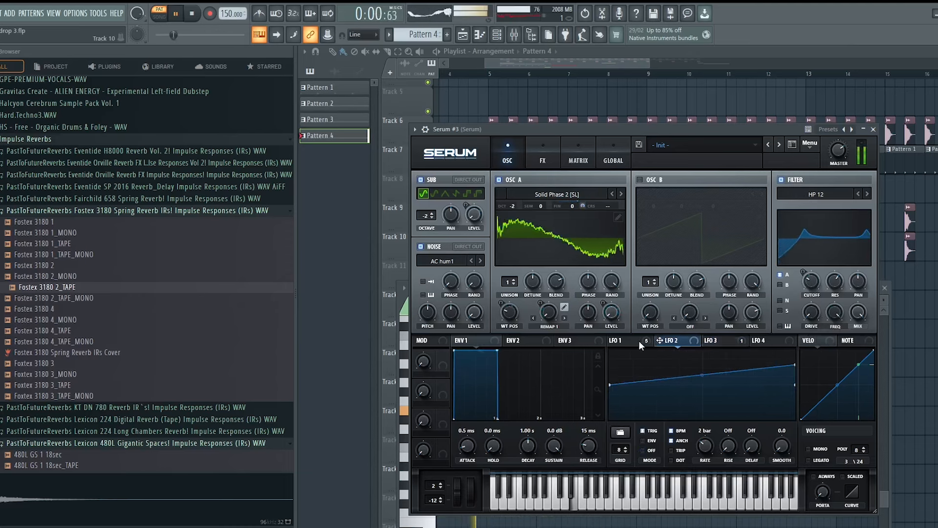
{"action": "left_click_drag", "start_coordinate": [628, 342], "coordinate": [836, 313]}
{"action": "left_click_drag", "start_coordinate": [826, 303], "coordinate": [842, 279]}
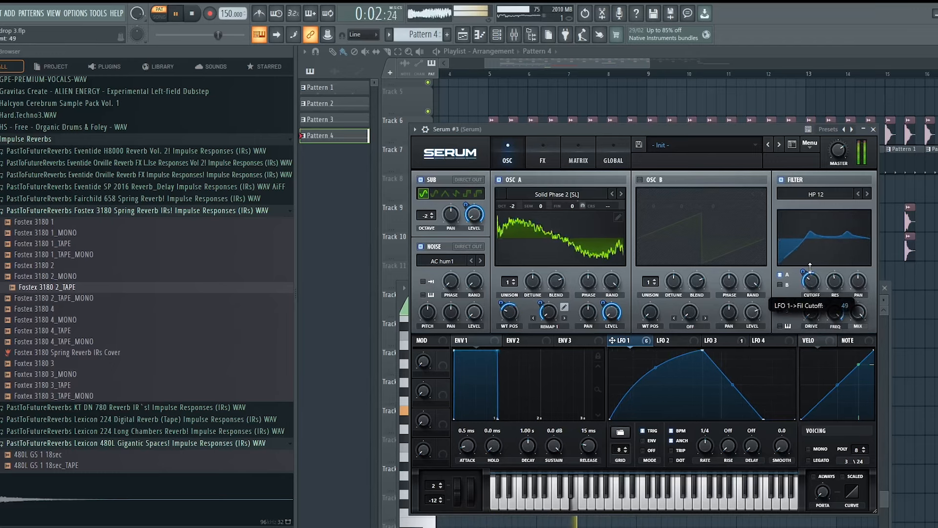
Add a second Pattern 4 clip at bar 11 on Track 15, shorten it by half a bar, and play the arrangement.
{"action": "left_click", "coordinate": [617, 74]}
{"action": "left_click", "coordinate": [739, 386]}
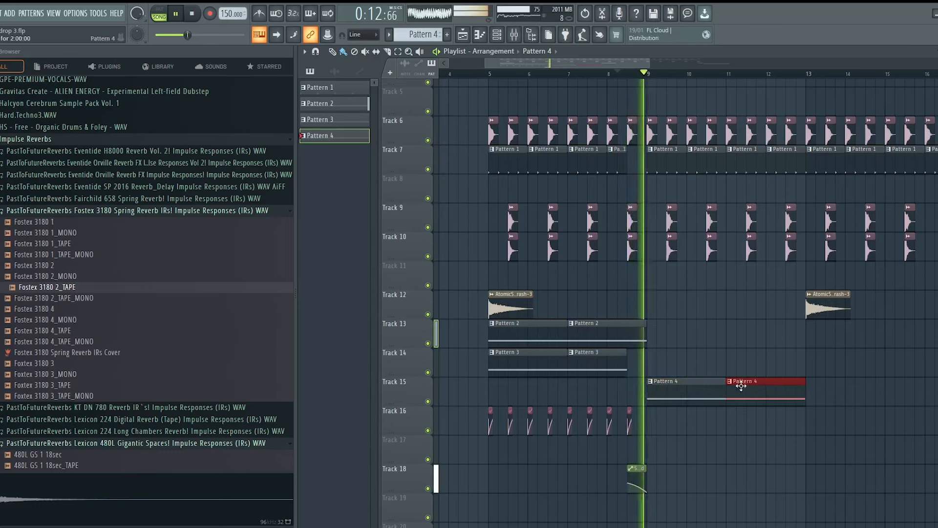
{"action": "left_click_drag", "start_coordinate": [804, 384], "coordinate": [785, 384]}
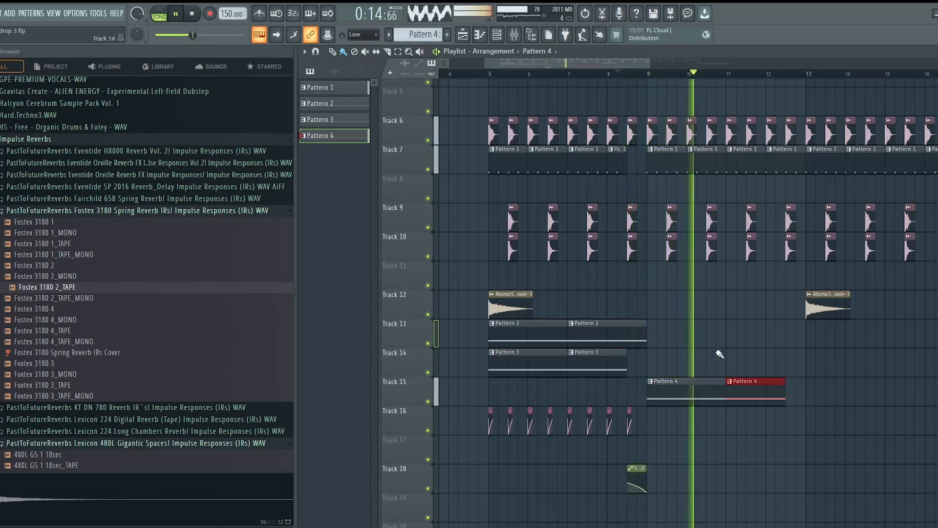
{"action": "left_click", "coordinate": [718, 352], "text": "ctrl"}
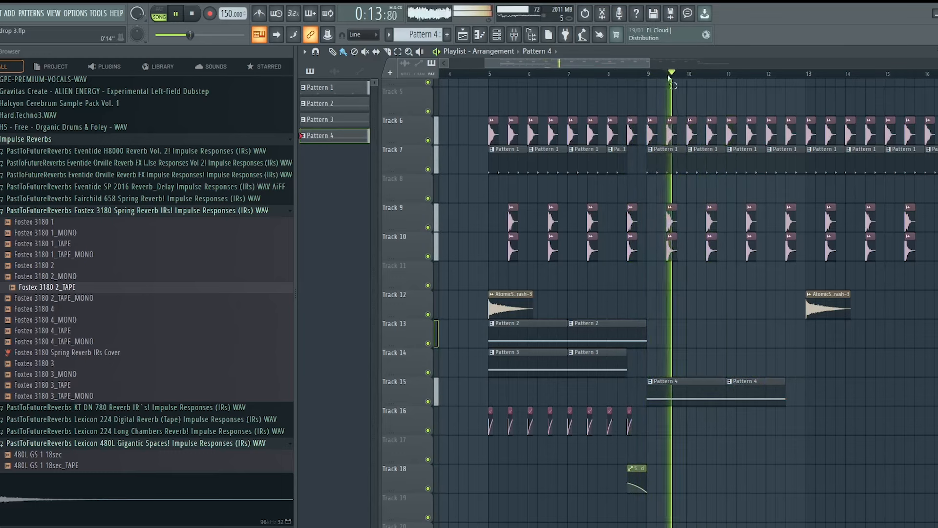
Select the second half of bar 10 in the timeline and assign Macro 1 to LFO 1's rate in Serum #3.
{"action": "left_click_drag", "start_coordinate": [667, 74], "coordinate": [725, 76]}
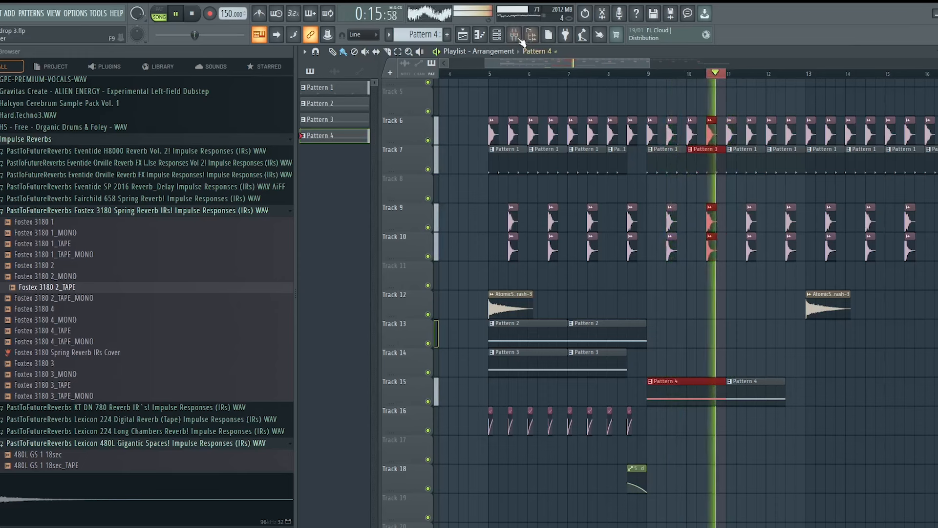
{"action": "key", "text": "F6"}
{"action": "left_click", "coordinate": [539, 278]}
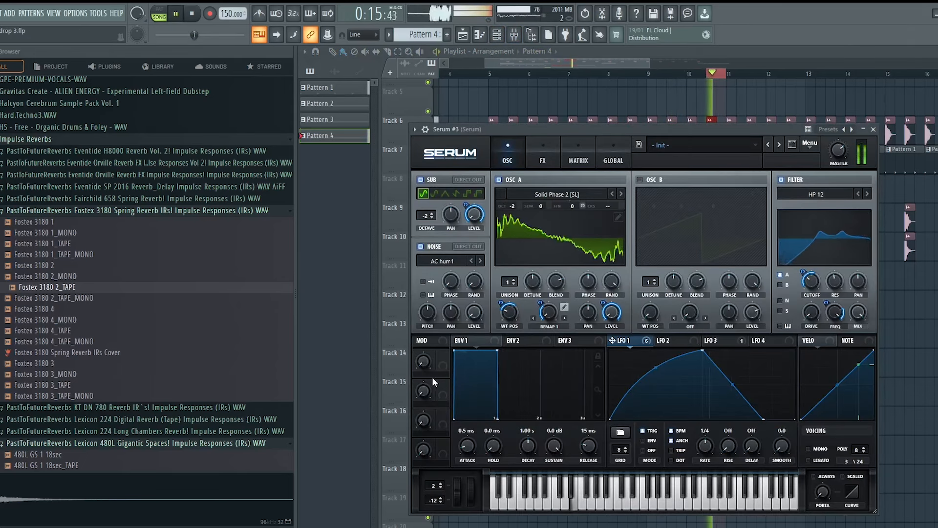
{"action": "key", "text": "space"}
{"action": "key", "text": "space"}
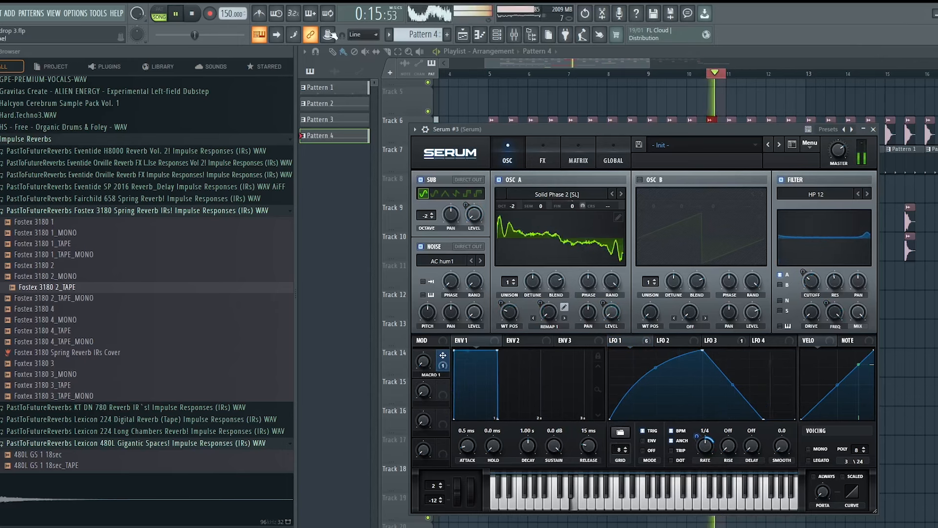
Create an automation clip for Serum #3's Macro 1 over the second half of bar 10 and move it to Track 17.
{"action": "right_click", "coordinate": [314, 35]}
{"action": "left_click", "coordinate": [362, 112]}
{"action": "left_click", "coordinate": [661, 80]}
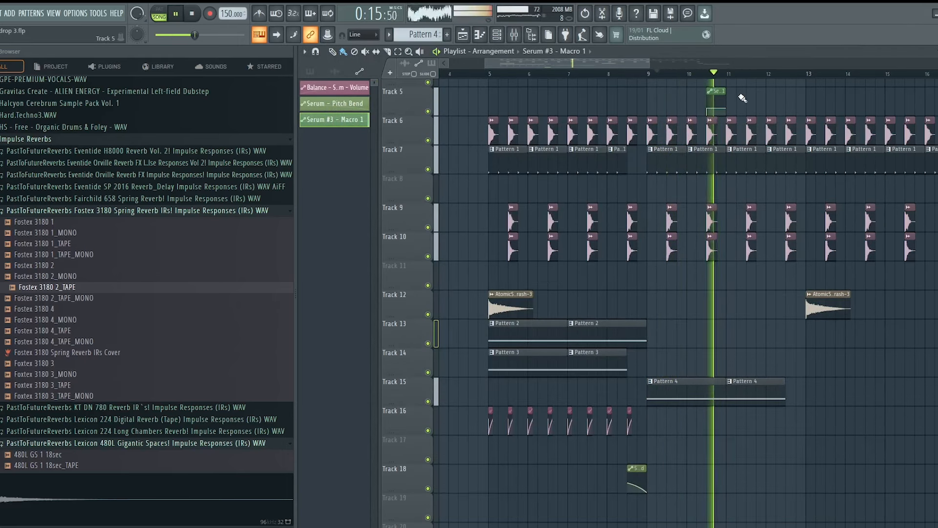
{"action": "left_click_drag", "start_coordinate": [713, 113], "coordinate": [713, 464]}
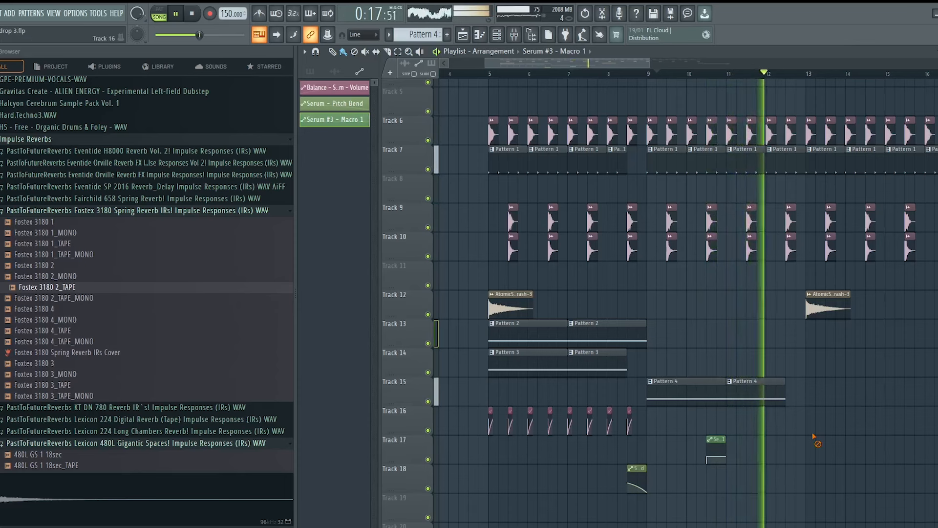
Audition neighbouring wavetables for oscillator A of Serum #3 while playing from bar 9 and load Reesey Mess 5 [SL].
{"action": "left_click", "coordinate": [640, 73]}
{"action": "double_click", "coordinate": [668, 390]}
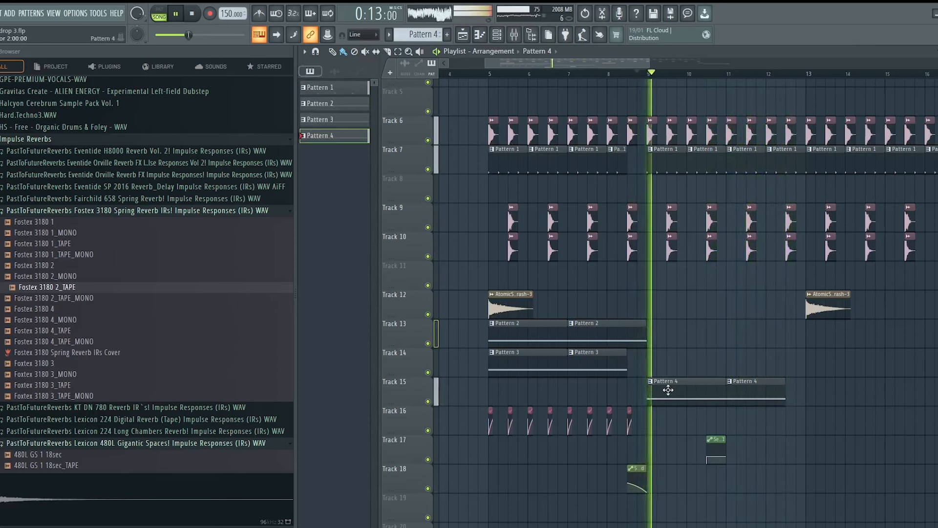
{"action": "key", "text": "space"}
{"action": "key", "text": "space"}
{"action": "left_click", "coordinate": [497, 35]}
{"action": "key", "text": "space"}
{"action": "left_click", "coordinate": [537, 277]}
{"action": "key", "text": "space"}
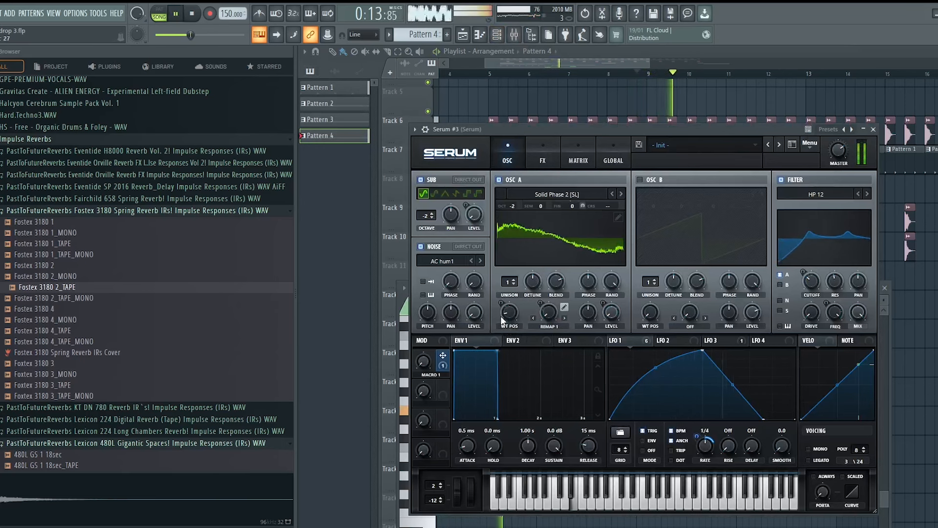
{"action": "left_click", "coordinate": [613, 193]}
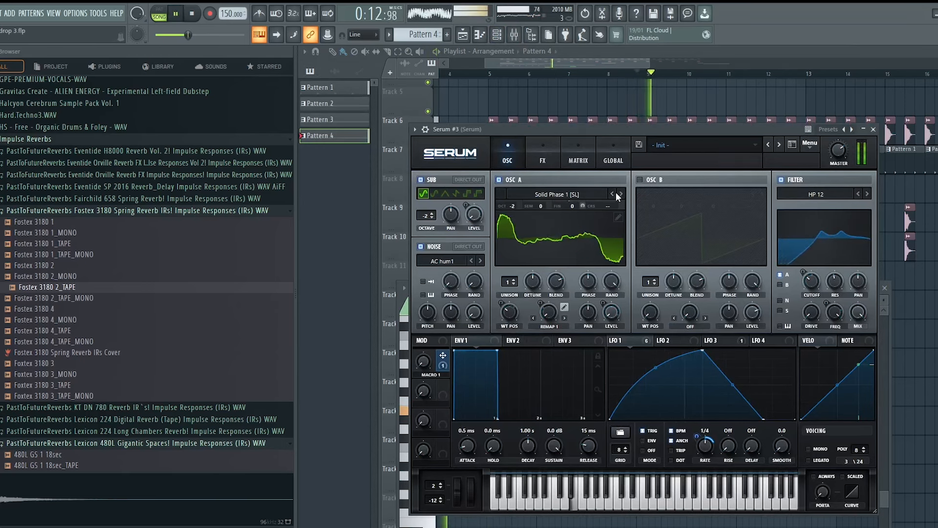
{"action": "left_click", "coordinate": [613, 192]}
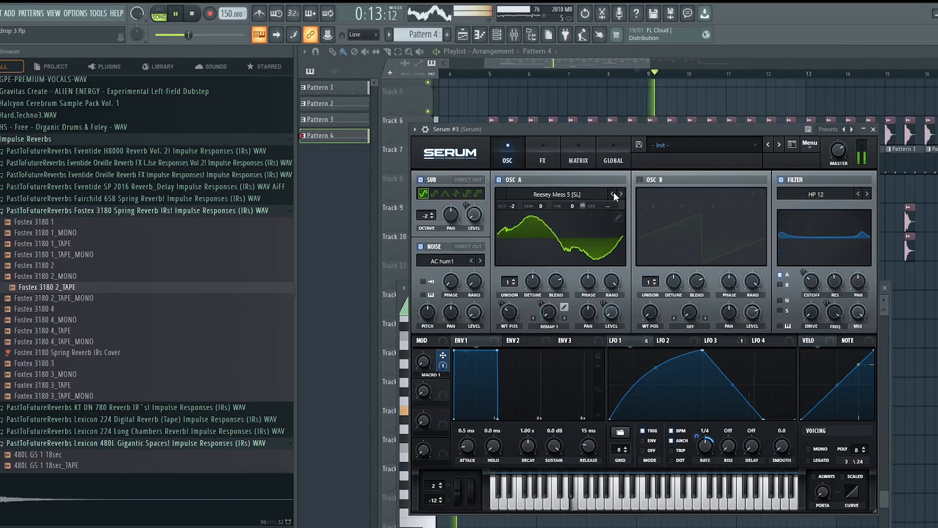
{"action": "left_click", "coordinate": [620, 193]}
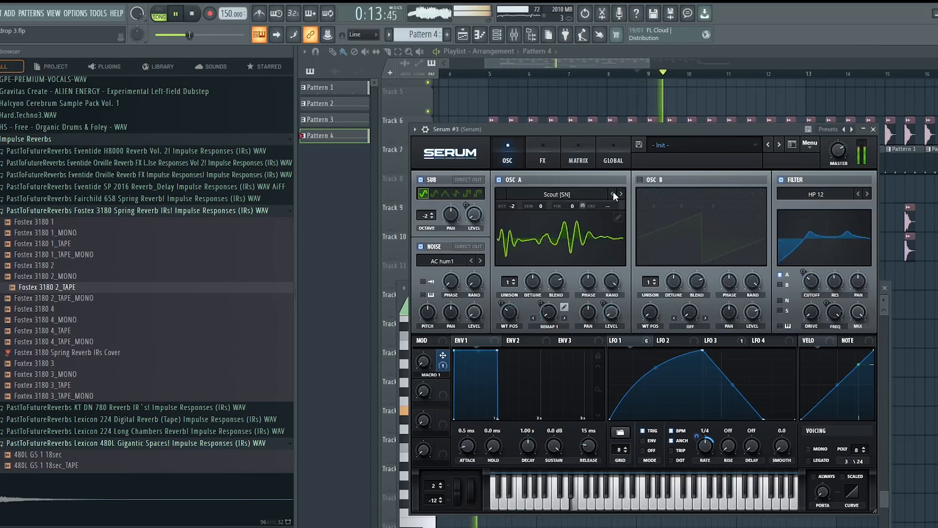
{"action": "left_click", "coordinate": [613, 194]}
Stop playback, switch to Pattern 4 and clone the Serum #3 channel.
{"action": "left_click_drag", "start_coordinate": [630, 130], "coordinate": [911, 67]}
{"action": "left_click", "coordinate": [602, 149]}
{"action": "key", "text": "space"}
{"action": "key", "text": "F4"}
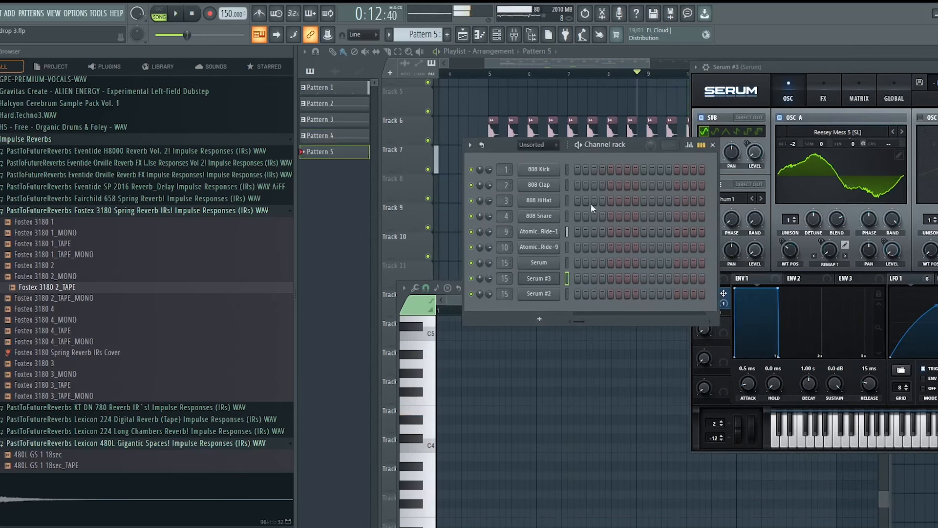
{"action": "key", "text": "ctrl+z"}
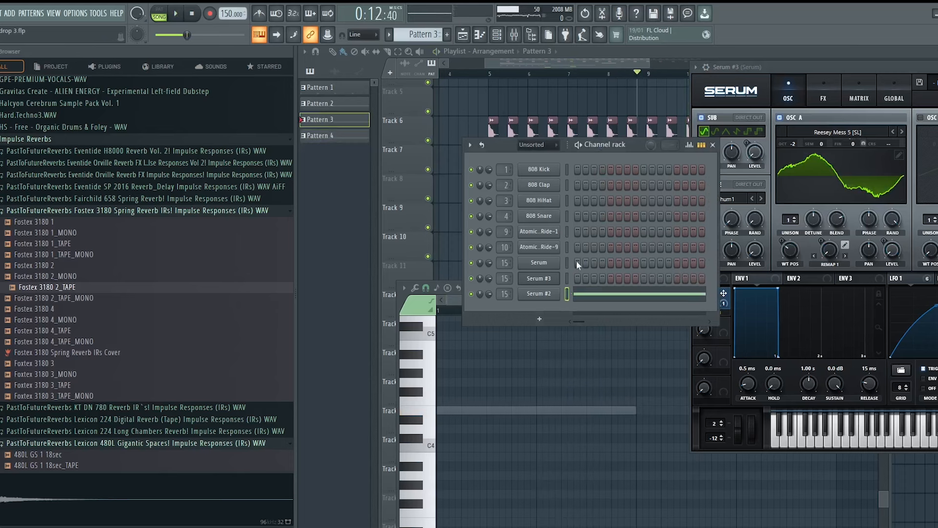
{"action": "key", "text": "Right"}
{"action": "right_click", "coordinate": [552, 278]}
{"action": "left_click", "coordinate": [580, 377]}
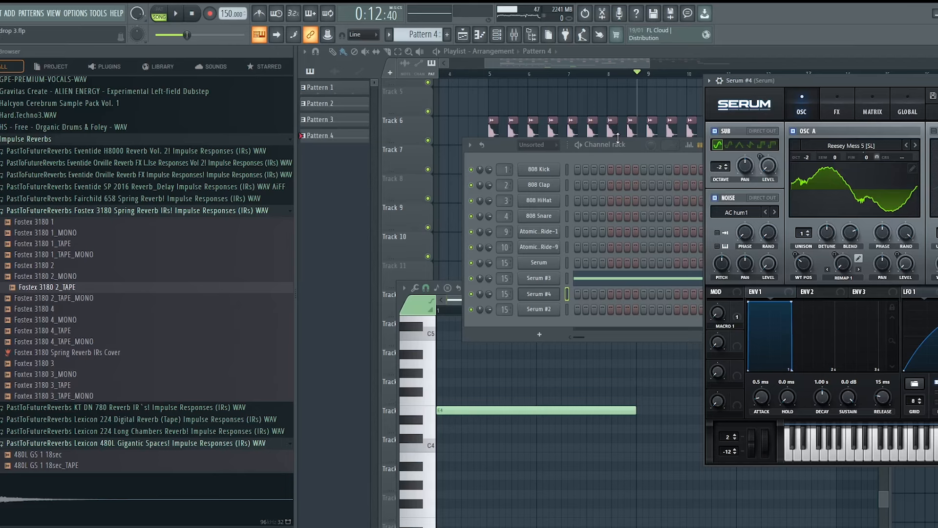
Create a new pattern, copy Pattern 4's note onto its Serum #4 channel and play it.
{"action": "key", "text": "F4"}
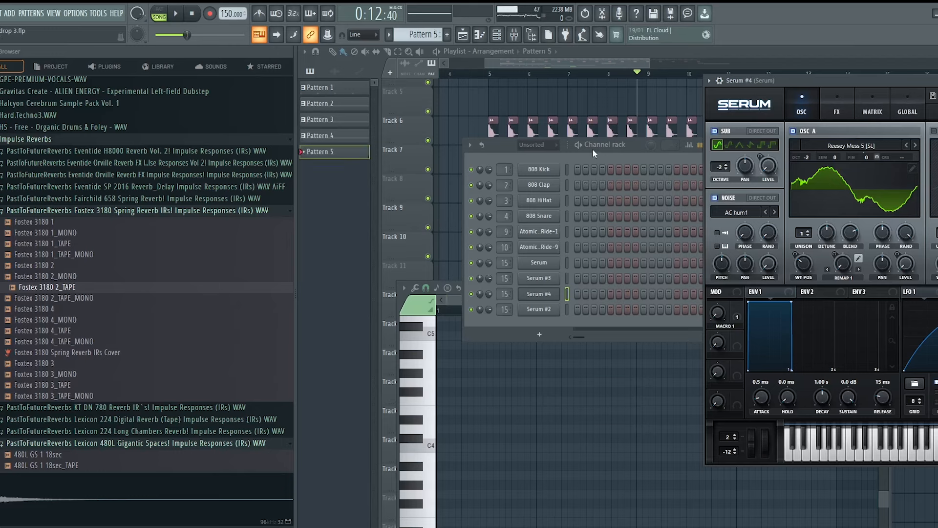
{"action": "key", "text": "ctrl+z"}
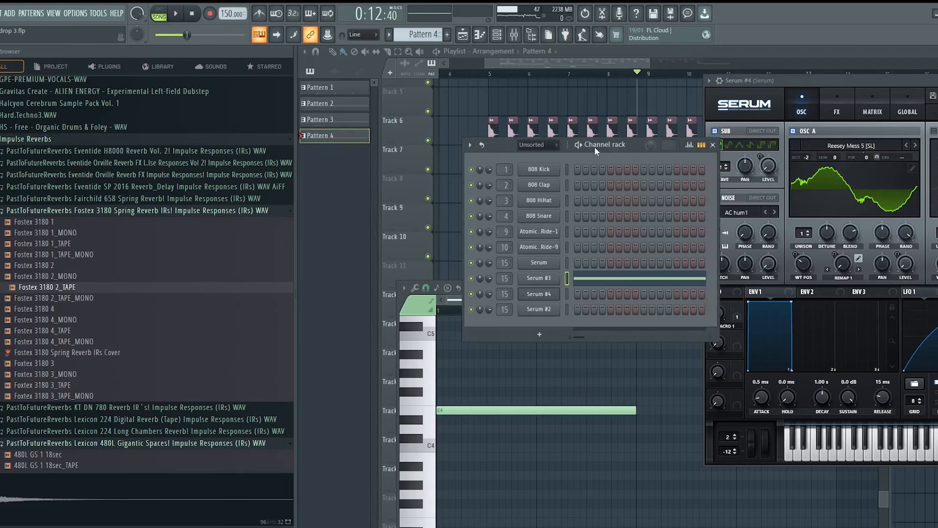
{"action": "key", "text": "F4"}
{"action": "left_click", "coordinate": [567, 293]}
{"action": "key", "text": "ctrl+v"}
{"action": "left_click", "coordinate": [579, 145]}
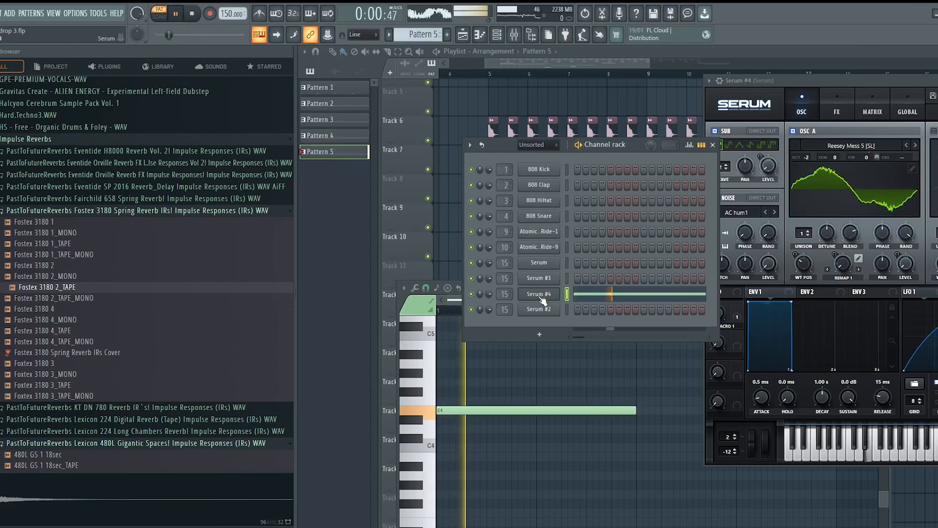
Open Serum #4 and set LFO 1's rate to 1/8.
{"action": "left_click", "coordinate": [541, 297]}
{"action": "left_click", "coordinate": [541, 298]}
{"action": "left_click_drag", "start_coordinate": [829, 83], "coordinate": [452, 99]}
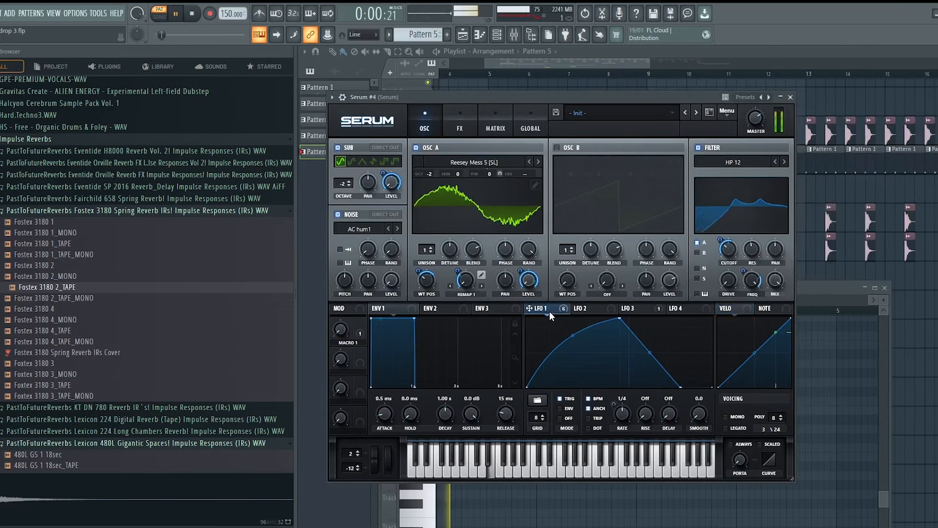
{"action": "left_click_drag", "start_coordinate": [628, 408], "coordinate": [628, 418]}
Set oscillator A's warp mode to FM (From B) and enable oscillator B with its level fully down.
{"action": "left_click", "coordinate": [467, 294]}
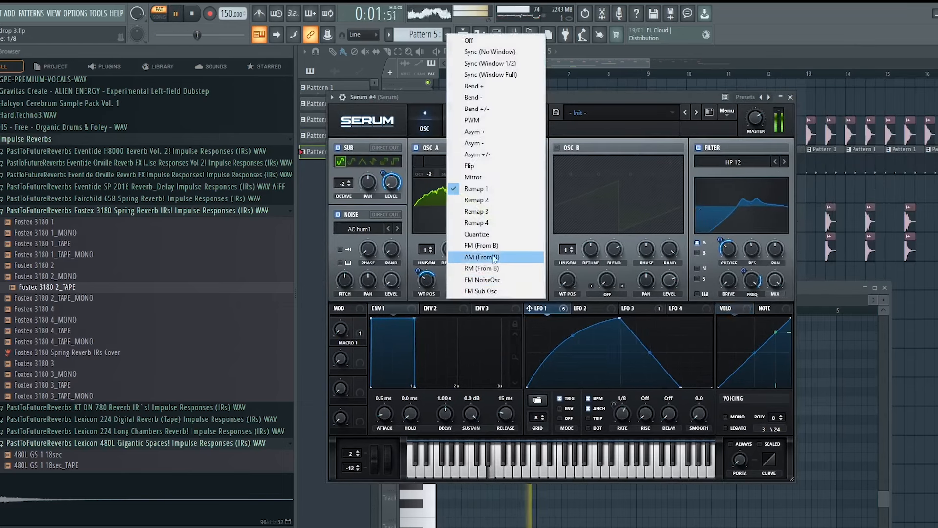
{"action": "left_click", "coordinate": [481, 245]}
{"action": "left_click", "coordinate": [556, 147]}
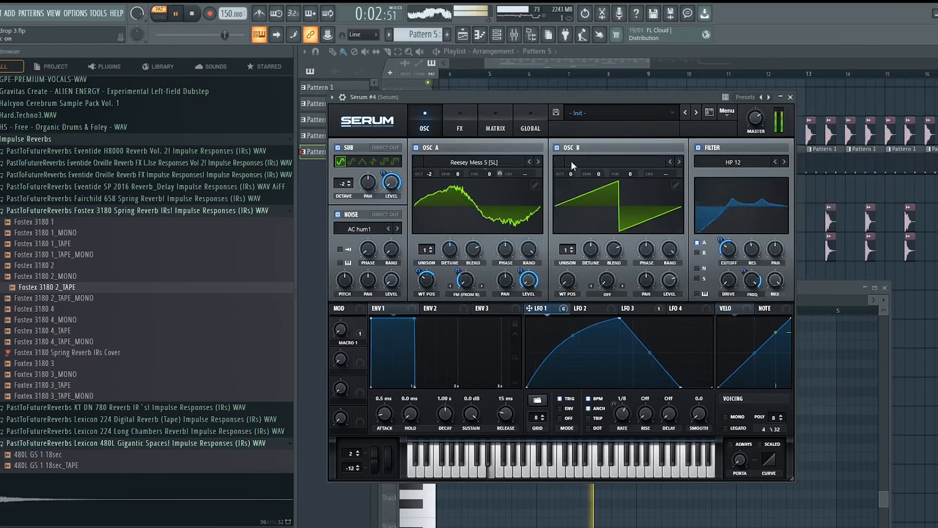
{"action": "left_click", "coordinate": [467, 294]}
{"action": "left_click", "coordinate": [469, 245]}
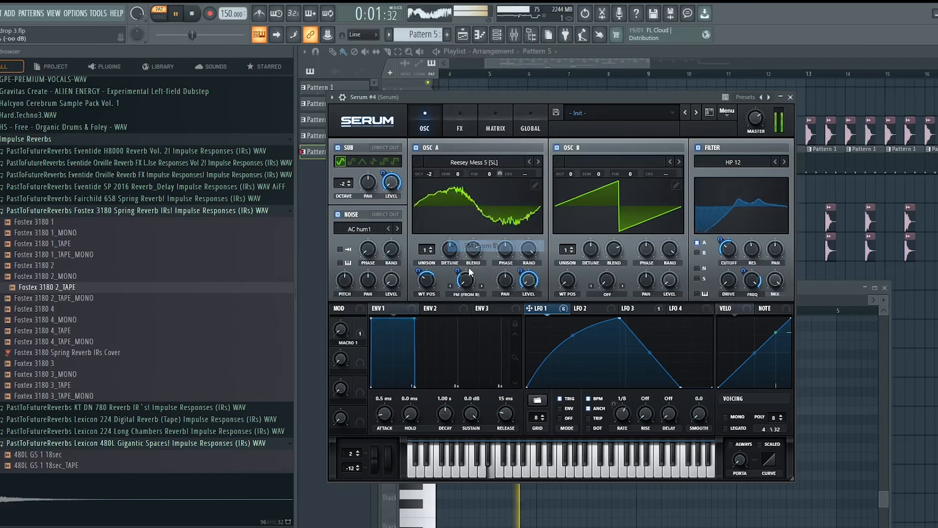
Remove LFO 1's modulation of oscillator A's warp and set oscillator B's octave to +1.
{"action": "right_click", "coordinate": [540, 308]}
{"action": "left_click", "coordinate": [489, 308]}
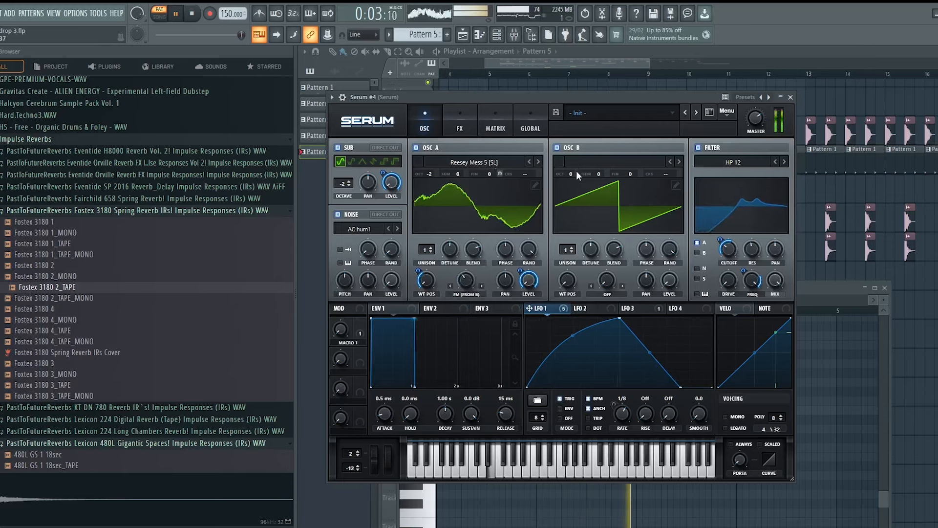
{"action": "left_click_drag", "start_coordinate": [576, 171], "coordinate": [577, 163]}
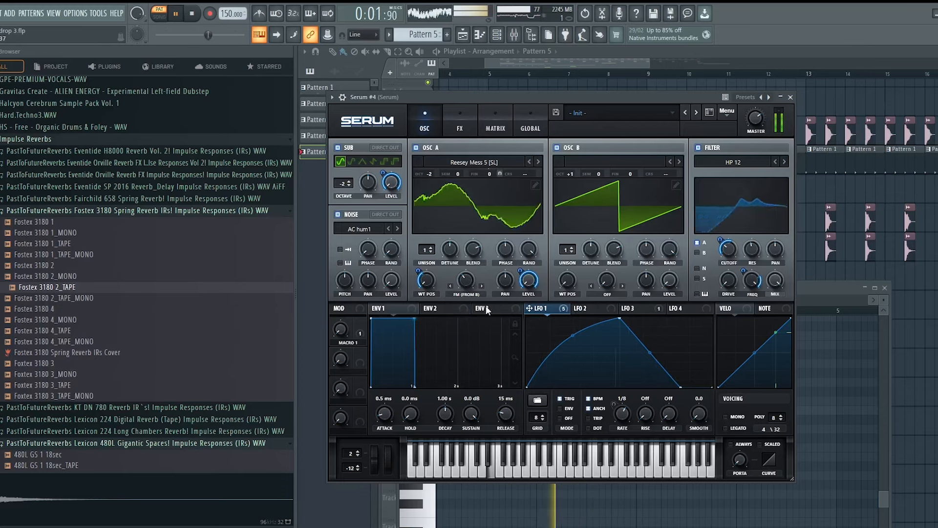
Bend LFO 1's rise into a late, steep curve and load the Digital wavetable Razor in oscillator A.
{"action": "left_click_drag", "start_coordinate": [572, 336], "coordinate": [629, 348]}
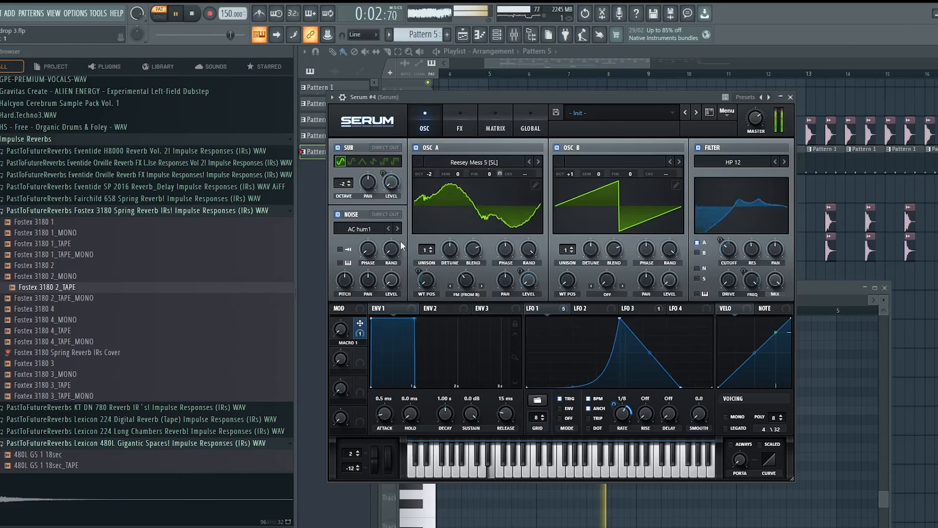
{"action": "left_click", "coordinate": [450, 161]}
{"action": "mouse_move", "coordinate": [459, 197]}
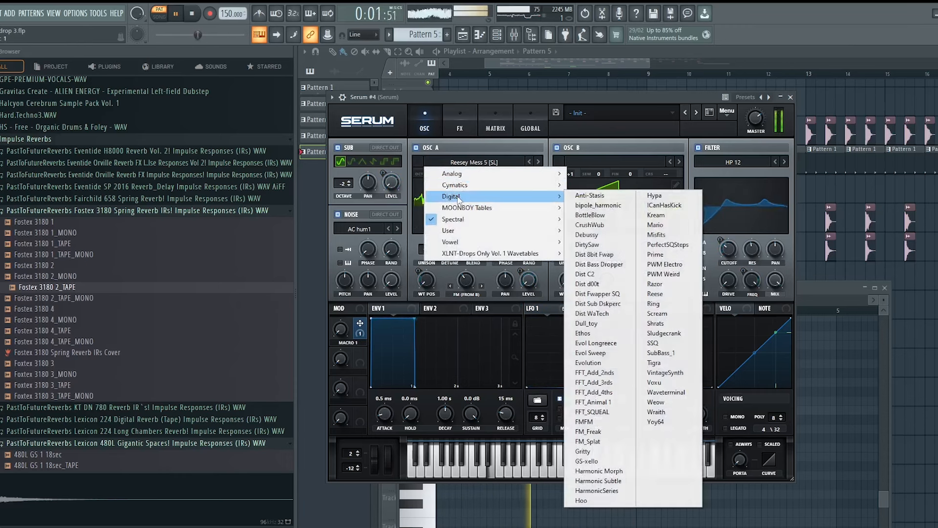
{"action": "left_click", "coordinate": [668, 284]}
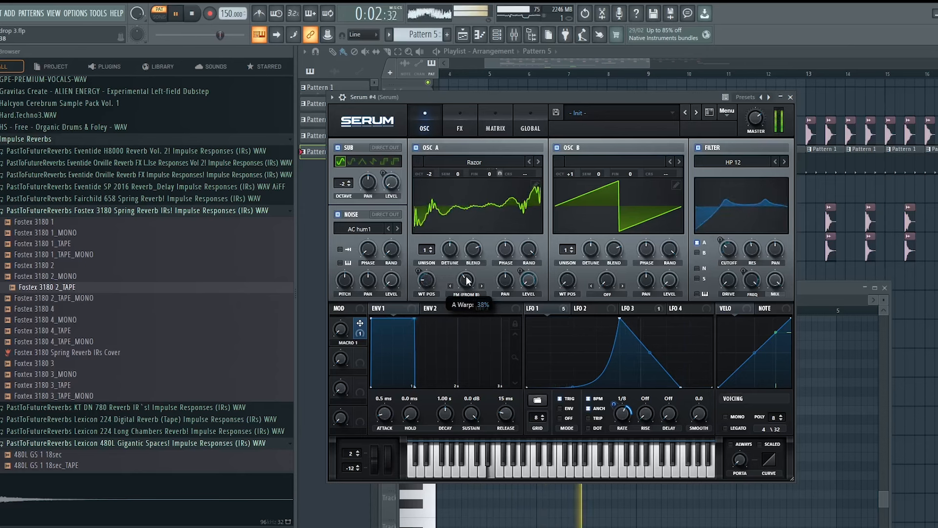
Place Pattern 5 clips at bars 9 and 11, ending midway through bar 12, and move the Pattern 4 and 5 clips to Tracks 14 and 15.
{"action": "left_click", "coordinate": [623, 77]}
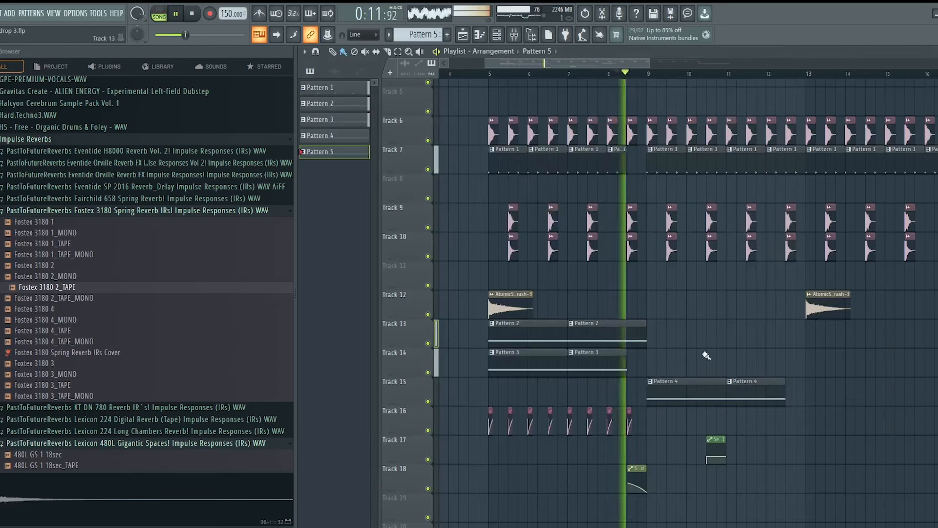
{"action": "left_click", "coordinate": [655, 415]}
{"action": "left_click_drag", "start_coordinate": [725, 415], "coordinate": [785, 415]}
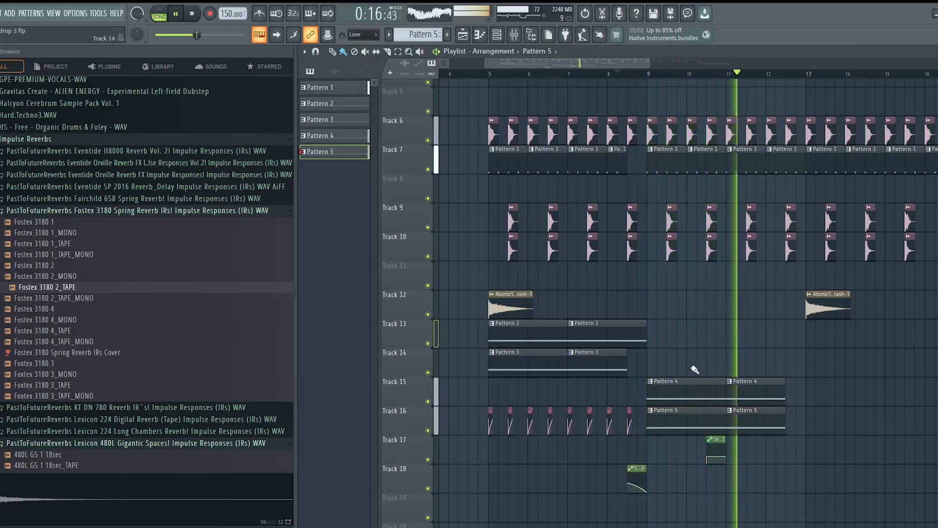
{"action": "left_click_drag", "start_coordinate": [854, 376], "coordinate": [668, 387]}
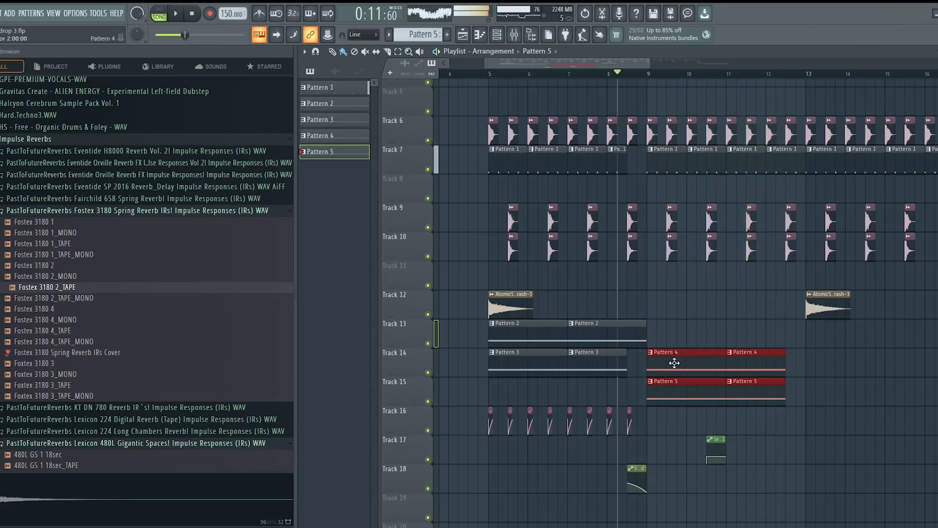
{"action": "key", "text": "space"}
Duplicate the row of volume automation clips on Track 16 so it repeats from bar 9, and resume playback.
{"action": "left_click_drag", "start_coordinate": [635, 436], "coordinate": [489, 415]}
{"action": "left_click", "coordinate": [489, 412]}
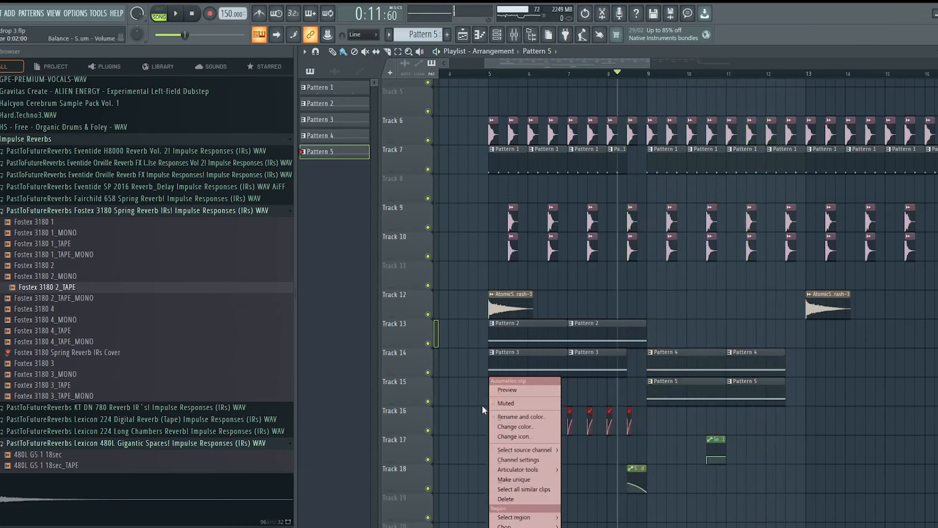
{"action": "key", "text": "ctrl+b"}
{"action": "key", "text": "space"}
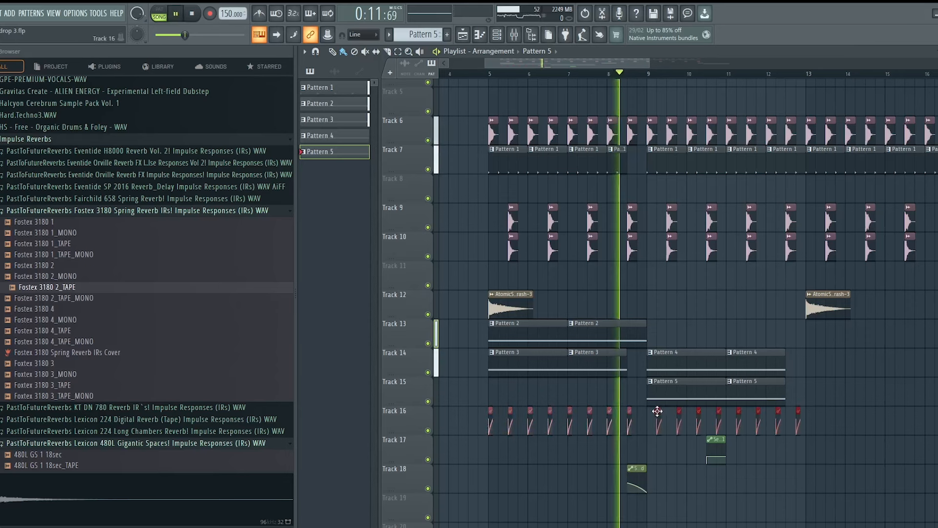
Reshape LFO 1 in Serum #4 to start at its maximum and curve down to zero.
{"action": "double_click", "coordinate": [701, 390]}
{"action": "key", "text": "F6"}
{"action": "left_click", "coordinate": [541, 292]}
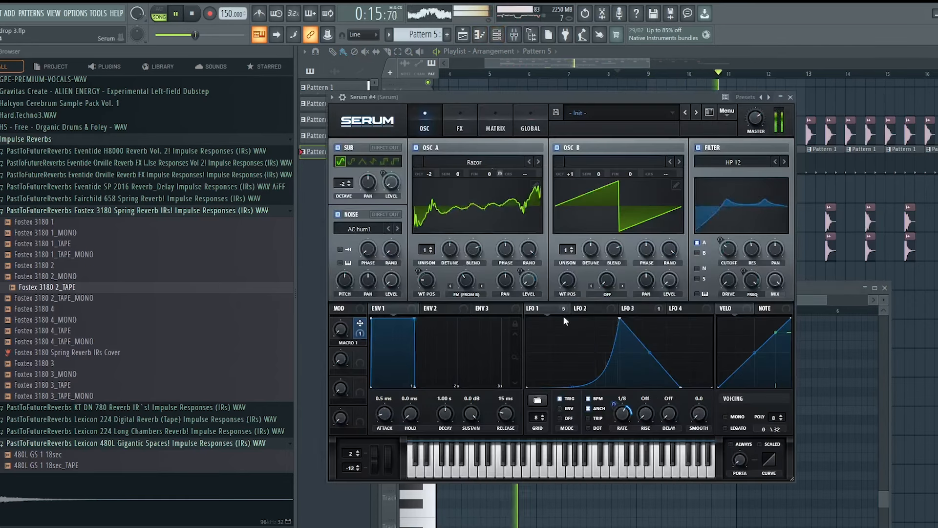
{"action": "left_click_drag", "start_coordinate": [621, 323], "coordinate": [526, 320]}
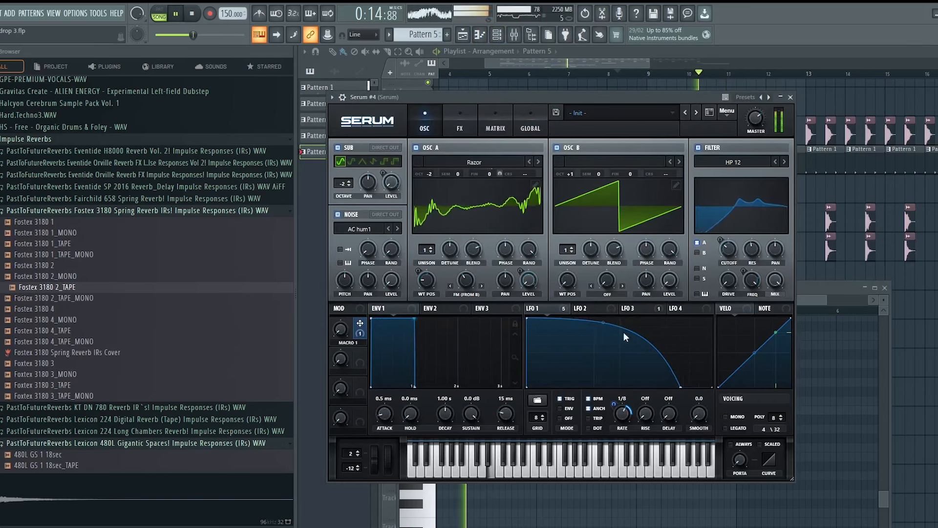
{"action": "right_click", "coordinate": [926, 385]}
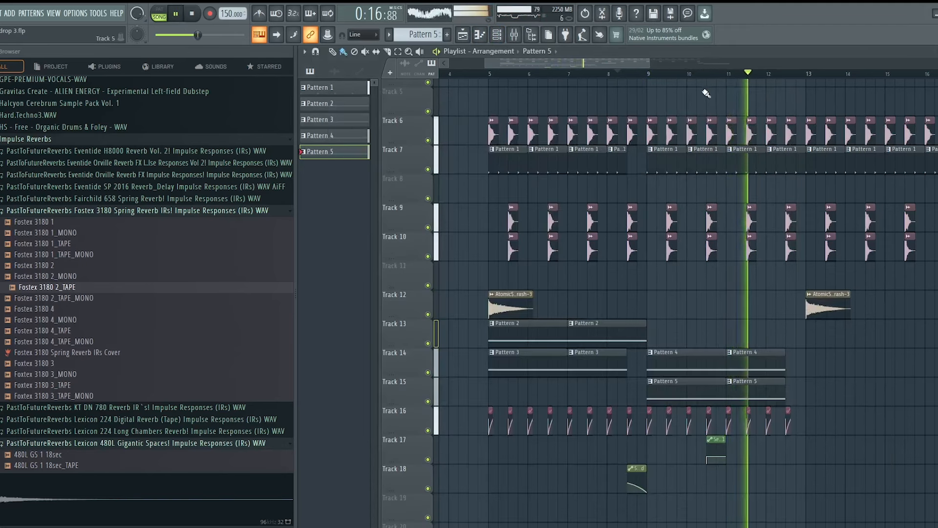
In Pattern 5's Serum #4 part, end the E4 note midway through bar 2 and follow it with a half-bar F4 note.
{"action": "left_click", "coordinate": [649, 74]}
{"action": "double_click", "coordinate": [716, 384]}
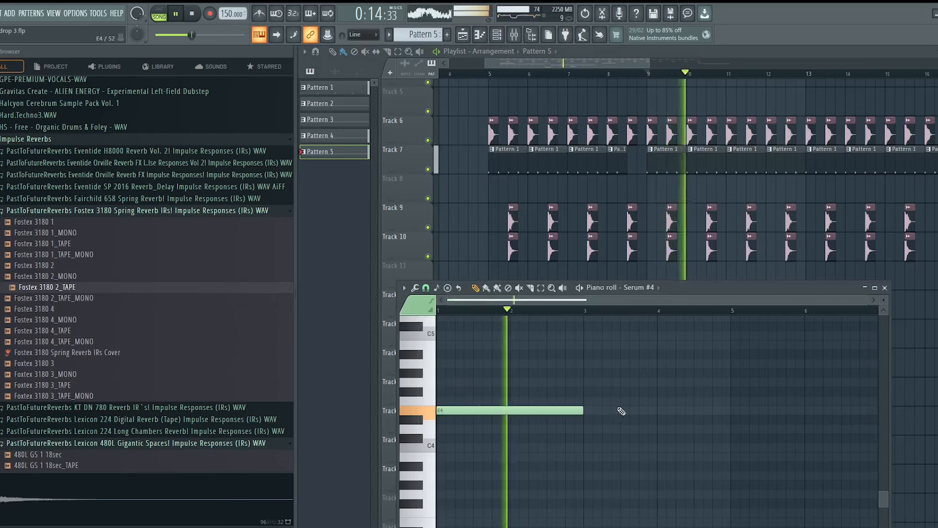
{"action": "key", "text": "space"}
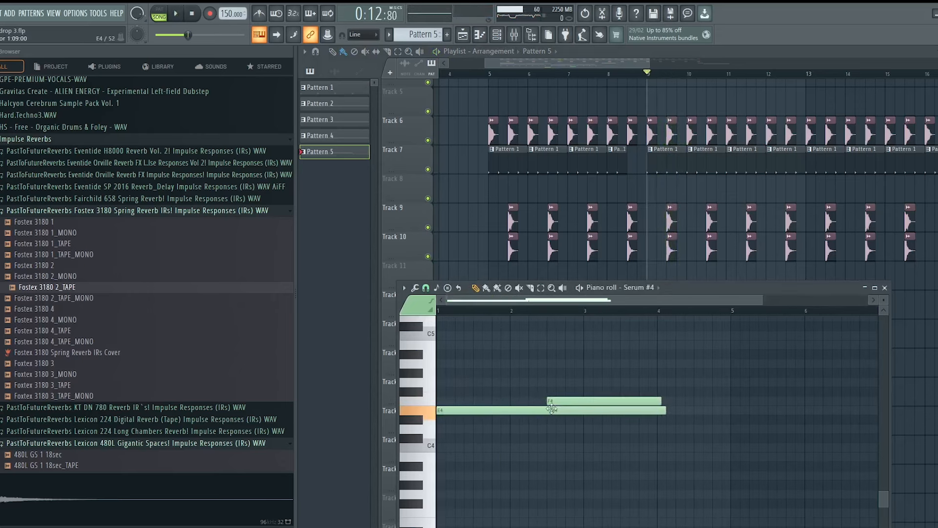
{"action": "key", "text": "space"}
{"action": "left_click_drag", "start_coordinate": [660, 400], "coordinate": [593, 401]}
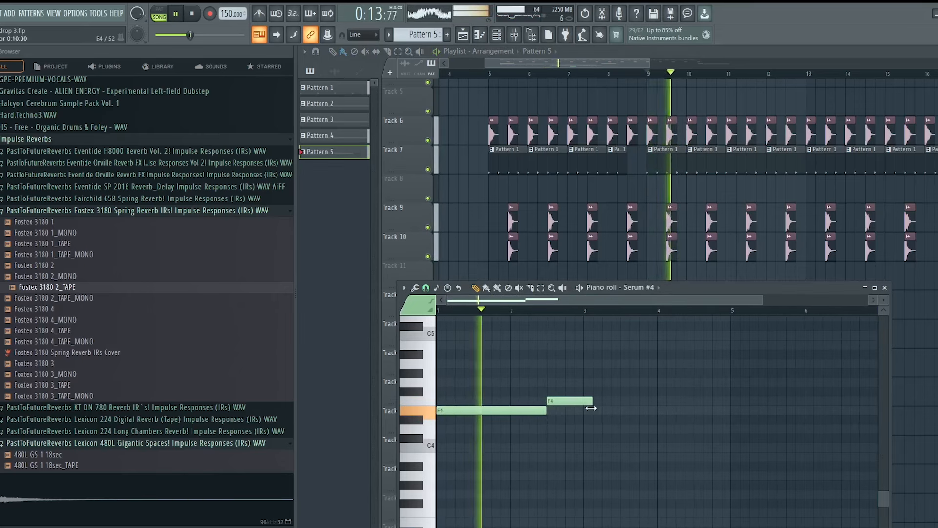
{"action": "right_click", "coordinate": [932, 374]}
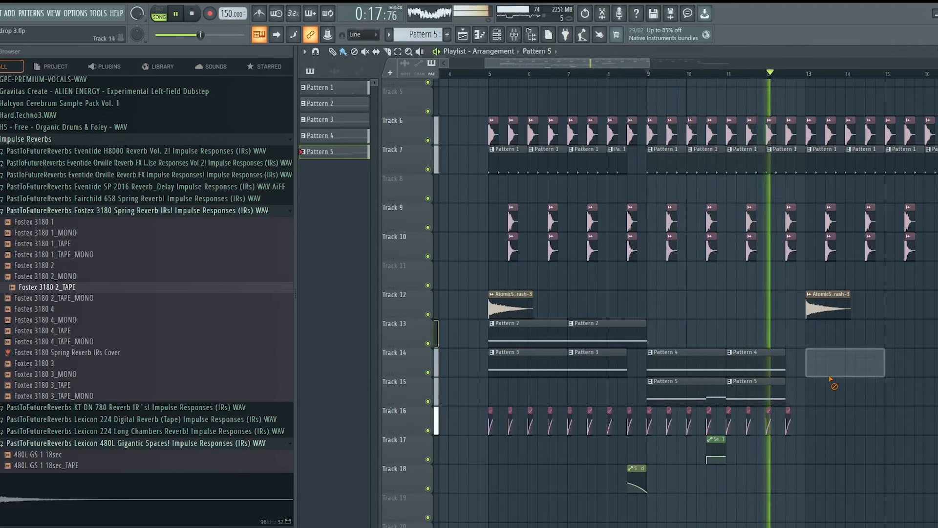
Move the row of volume automation clips from Track 16 down to Track 19 and resume playback.
{"action": "left_click", "coordinate": [642, 78]}
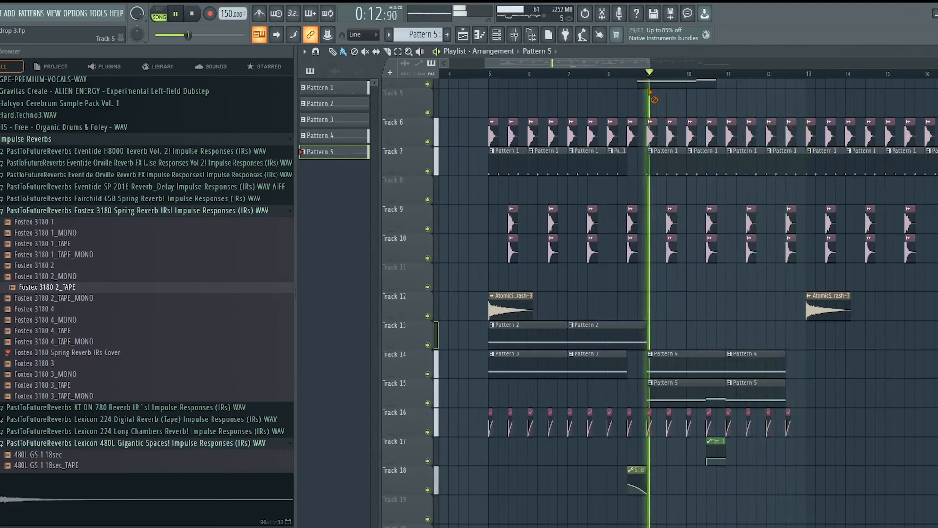
{"action": "left_click_drag", "start_coordinate": [854, 412], "coordinate": [487, 499]}
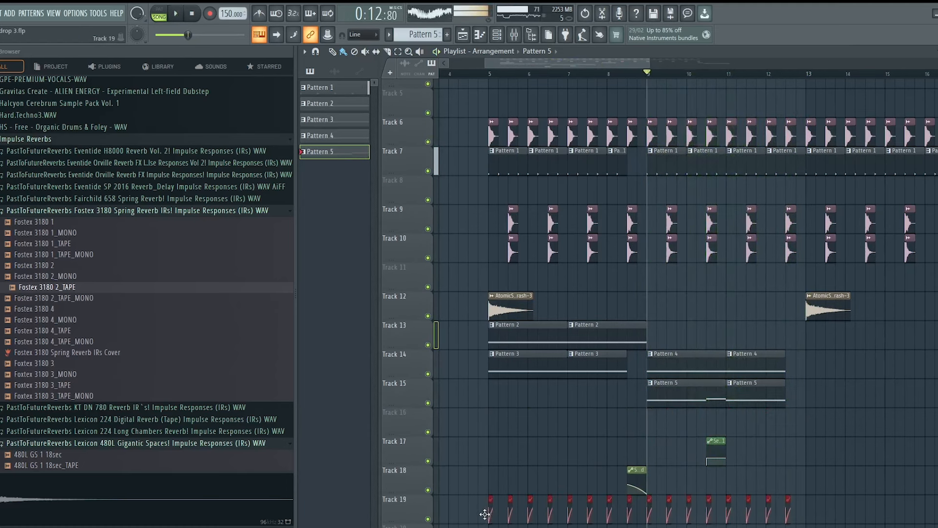
{"action": "key", "text": "space"}
{"action": "key", "text": "space"}
Send the Serum mixer track to the REVERB mixer track and return to the playlist.
{"action": "key", "text": "F9"}
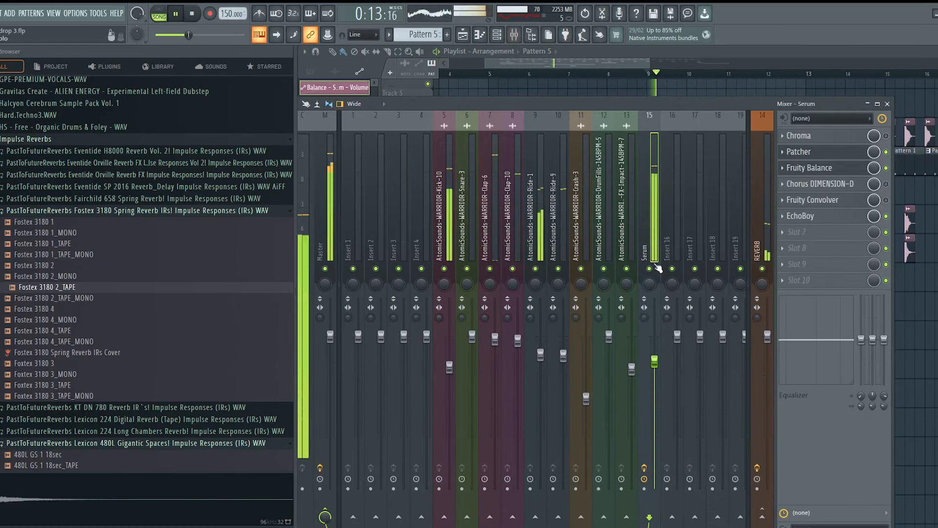
{"action": "left_click", "coordinate": [760, 515]}
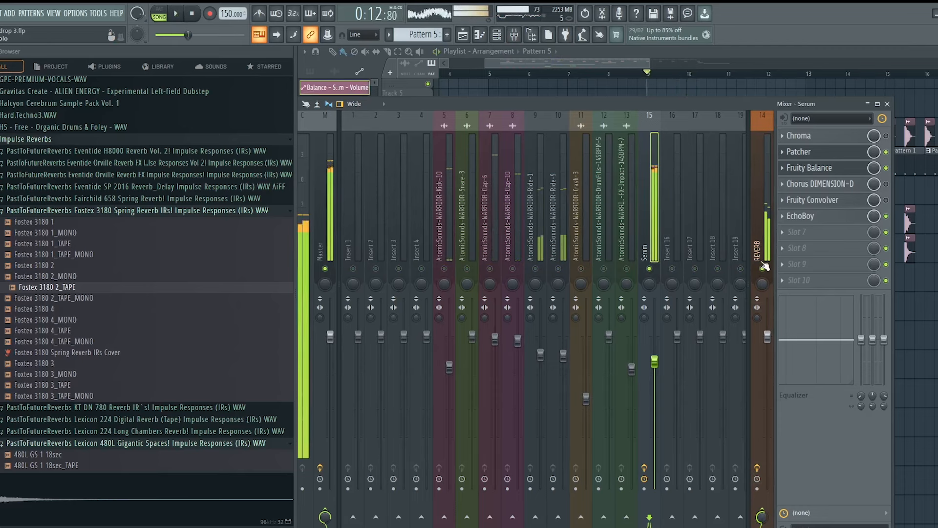
{"action": "key", "text": "F9"}
Create a new Pattern 6 holding a copy of the two-bar E4 bass note.
{"action": "scroll", "coordinate": [749, 309], "scroll_direction": "down", "scroll_amount": 1}
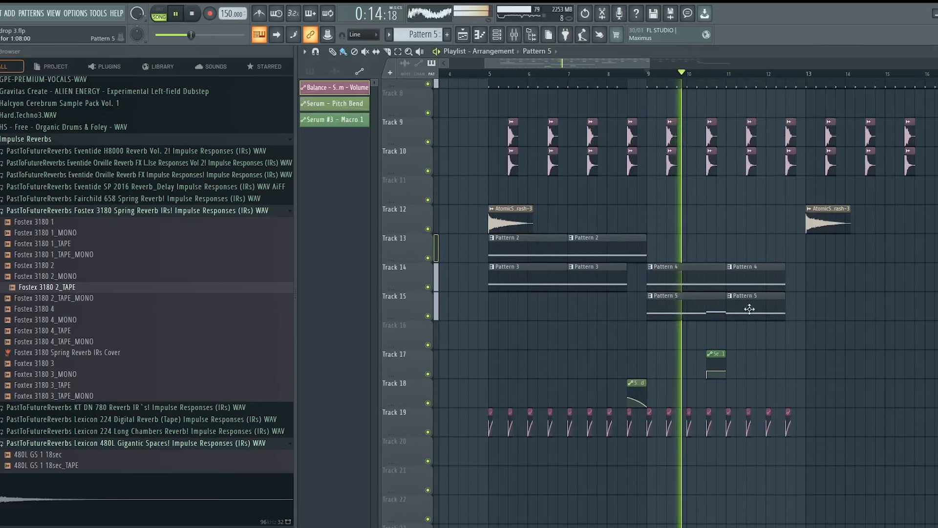
{"action": "left_click", "coordinate": [750, 309]}
{"action": "double_click", "coordinate": [764, 277]}
{"action": "left_click", "coordinate": [496, 35]}
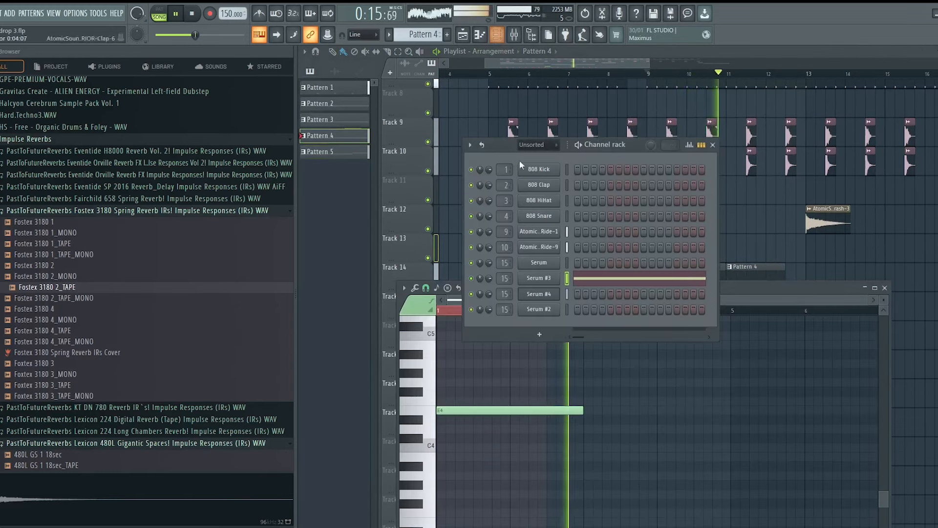
{"action": "left_click", "coordinate": [588, 283]}
{"action": "scroll", "coordinate": [611, 143], "scroll_direction": "down", "scroll_amount": 2}
{"action": "scroll", "coordinate": [611, 144], "scroll_direction": "up", "scroll_amount": 1}
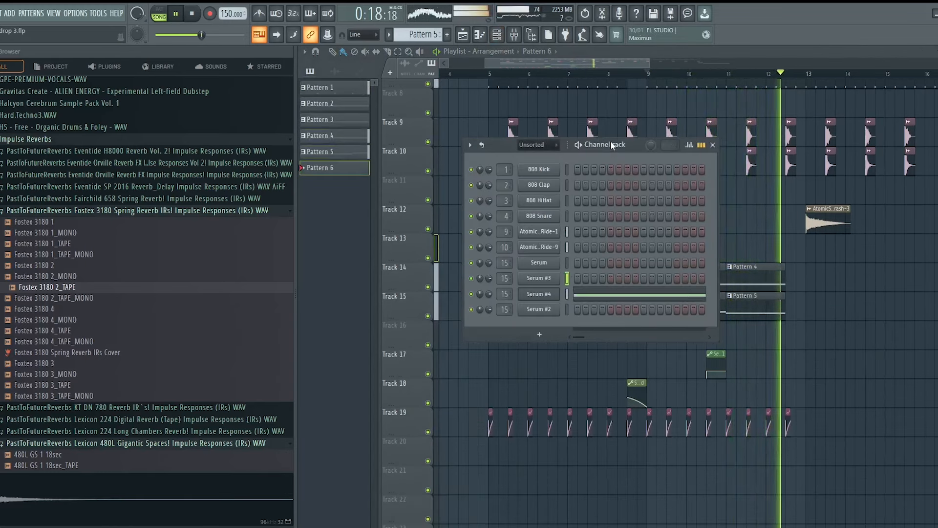
Clone the Serum #3 channel, give the clone the two-bar note in Pattern 6, and open its synth.
{"action": "right_click", "coordinate": [520, 276]}
{"action": "left_click", "coordinate": [548, 277]}
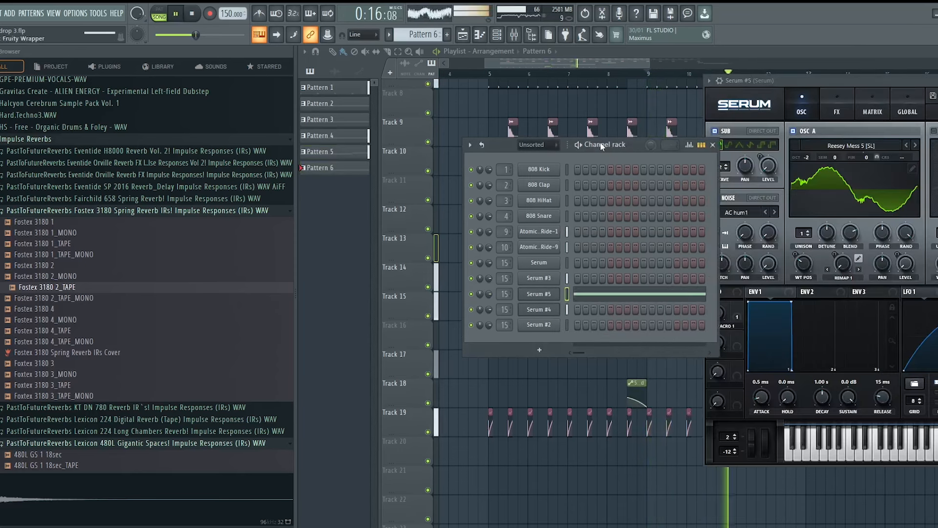
{"action": "left_click", "coordinate": [547, 293]}
{"action": "left_click", "coordinate": [548, 294]}
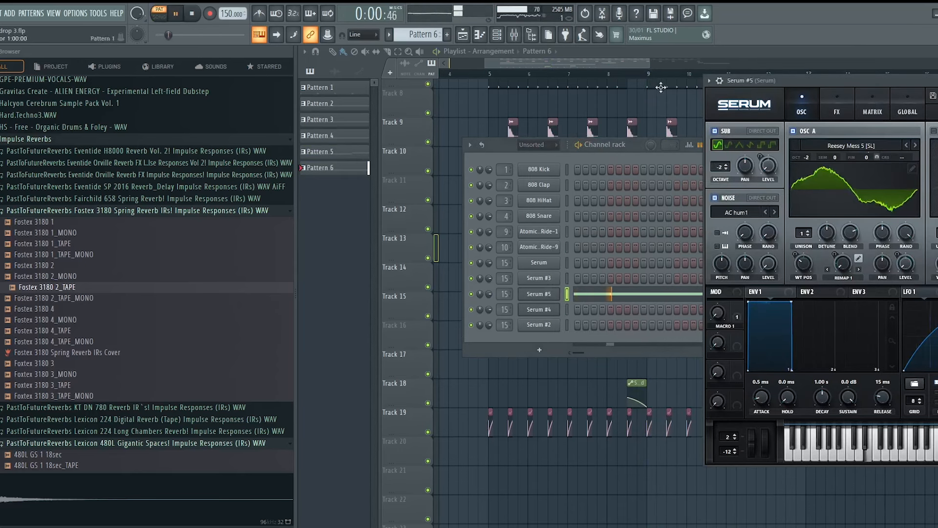
Switch back to song playback and place a Pattern 6 clip on Track 16 starting midway through bar 12.
{"action": "left_click", "coordinate": [636, 75]}
{"action": "key", "text": "l"}
{"action": "left_click", "coordinate": [787, 332]}
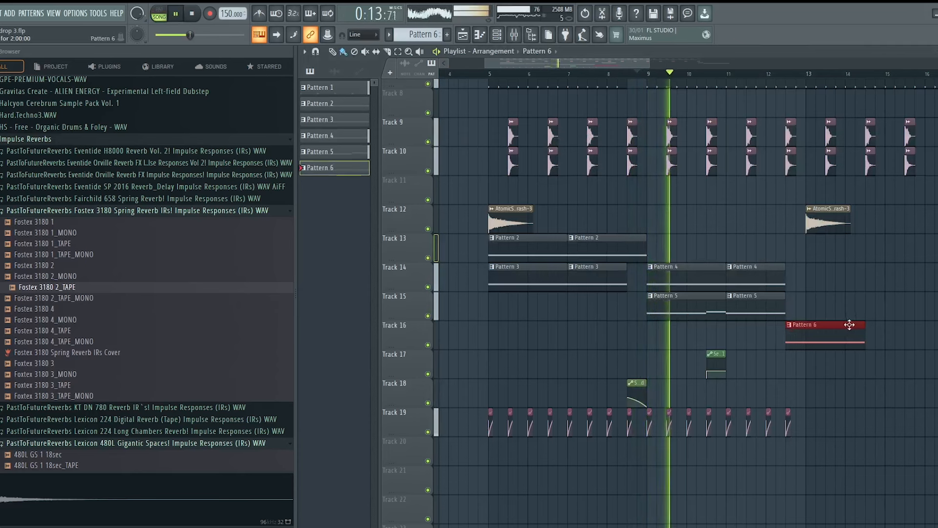
Open the Serum #5 synth used by Pattern 6 and load the Analog wavetable PWM LPF in oscillator A.
{"action": "double_click", "coordinate": [797, 336]}
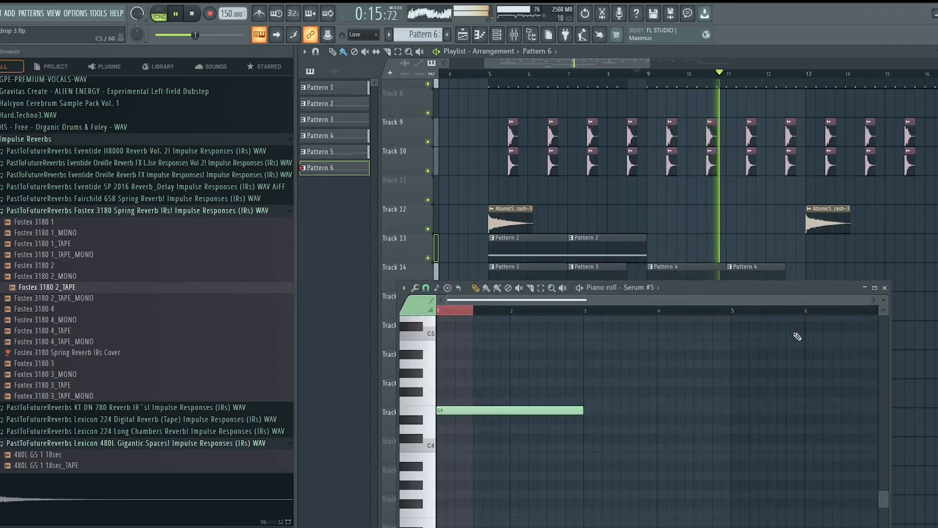
{"action": "key", "text": "F6"}
{"action": "left_click", "coordinate": [555, 296]}
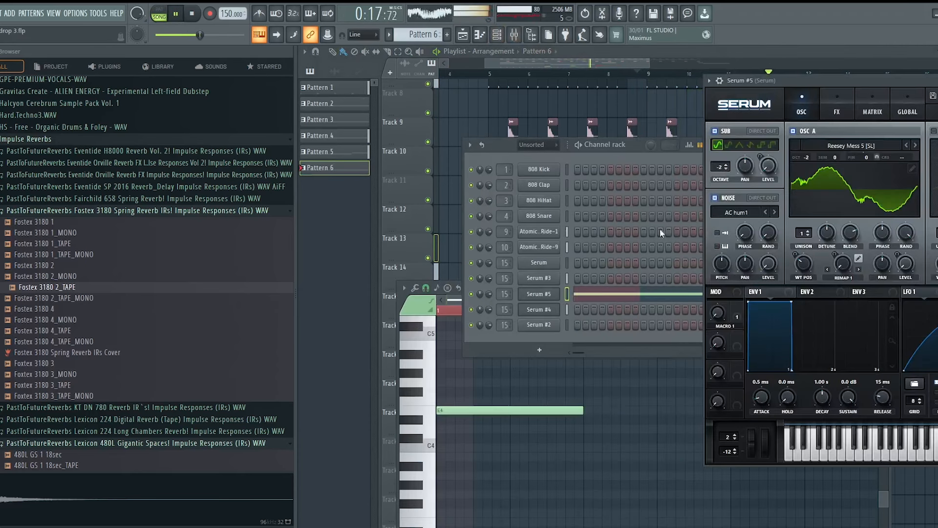
{"action": "left_click_drag", "start_coordinate": [802, 83], "coordinate": [520, 74]}
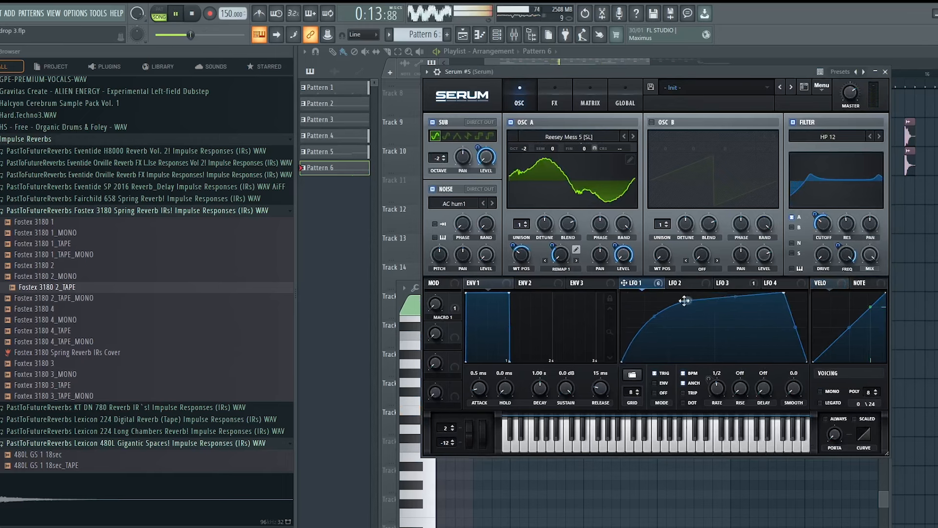
{"action": "left_click", "coordinate": [567, 136]}
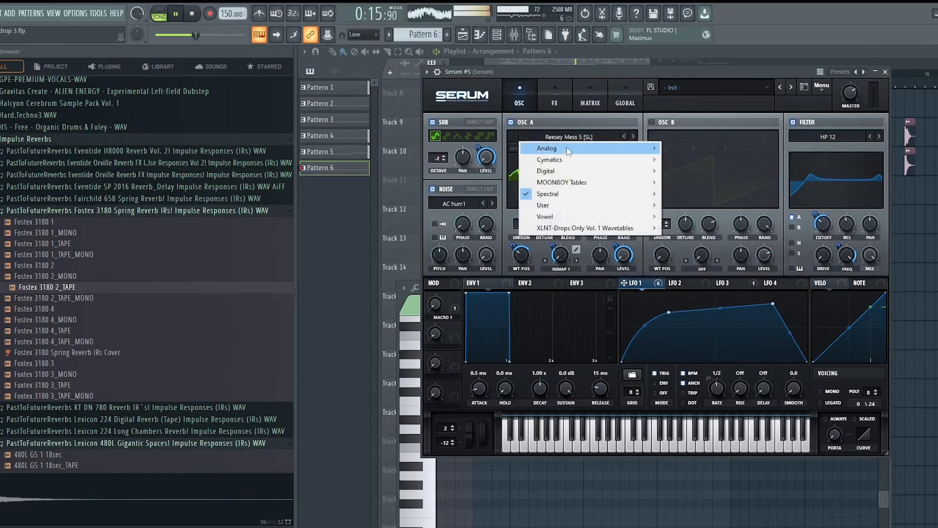
{"action": "mouse_move", "coordinate": [570, 147]}
{"action": "left_click", "coordinate": [683, 422]}
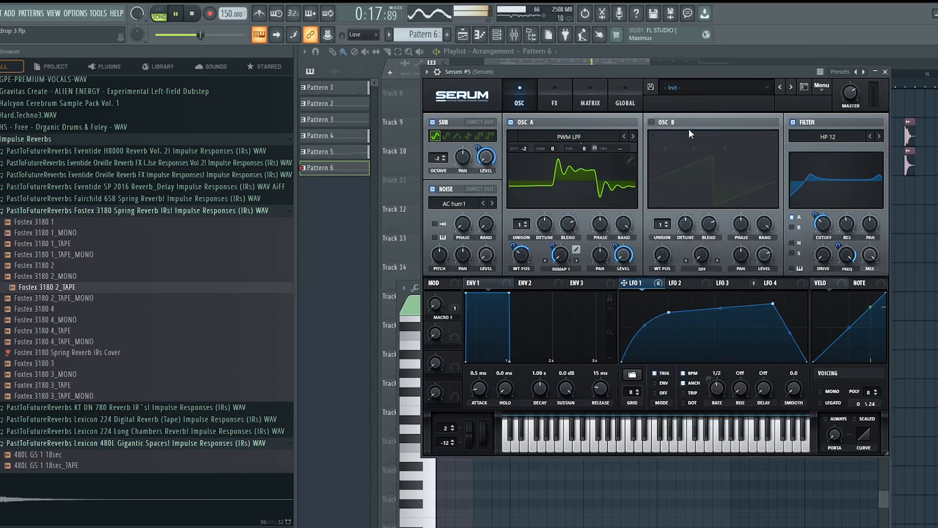
Enable oscillator B in Serum #5 and set oscillator A's warp mode to FM (From B).
{"action": "left_click", "coordinate": [684, 142]}
{"action": "left_click", "coordinate": [561, 268]}
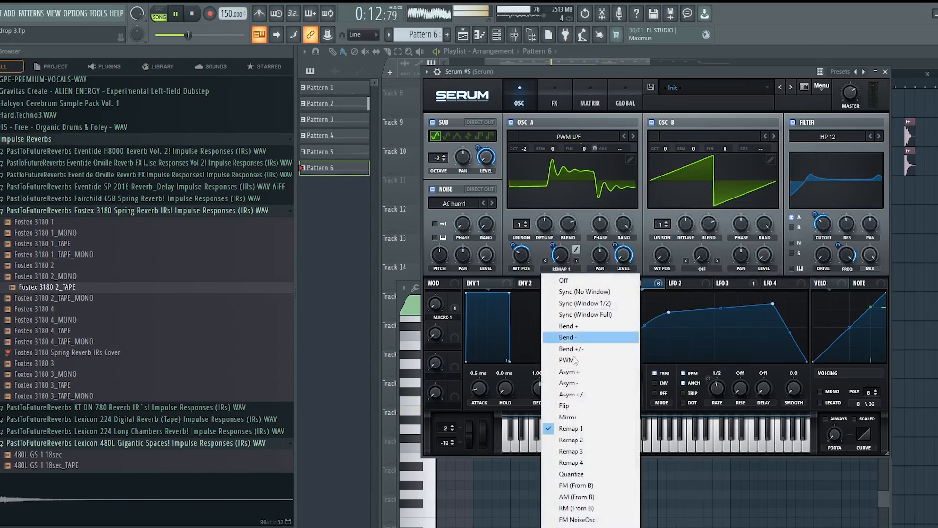
{"action": "left_click", "coordinate": [585, 483]}
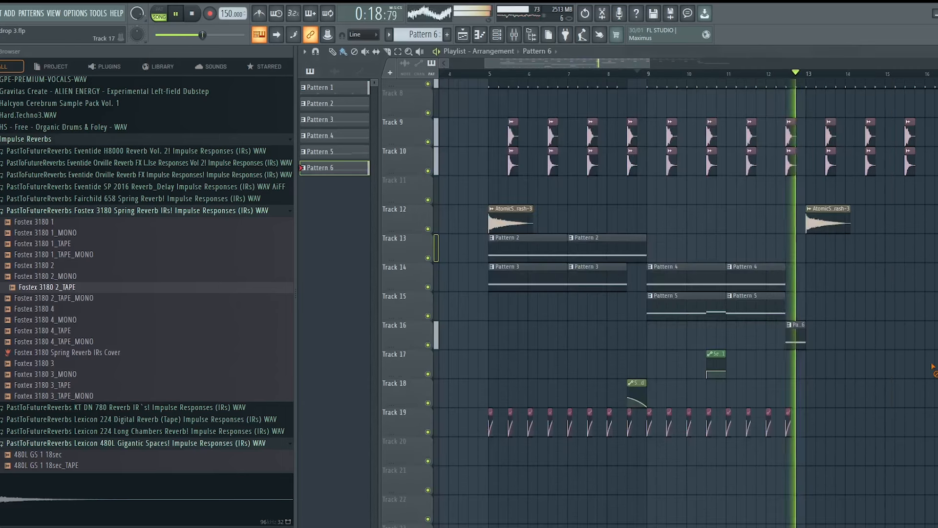
Duplicate the bass pattern and automation clips on Tracks 13 to 18 from bar 5 to bar 13, and play the transition.
{"action": "mouse_move", "coordinate": [851, 384]}
{"action": "left_mouse_down"}
{"action": "mouse_move", "coordinate": [571, 322]}
{"action": "mouse_move", "coordinate": [652, 286]}
{"action": "left_mouse_up"}
{"action": "left_click_drag", "start_coordinate": [874, 335], "coordinate": [606, 282]}
{"action": "mouse_move", "coordinate": [903, 366]}
{"action": "left_mouse_down"}
{"action": "mouse_move", "coordinate": [533, 282]}
{"action": "mouse_move", "coordinate": [491, 262]}
{"action": "left_mouse_up"}
{"action": "mouse_move", "coordinate": [858, 393]}
{"action": "left_mouse_down"}
{"action": "mouse_move", "coordinate": [532, 310]}
{"action": "mouse_move", "coordinate": [492, 278]}
{"action": "mouse_move", "coordinate": [855, 409]}
{"action": "mouse_move", "coordinate": [496, 257]}
{"action": "mouse_move", "coordinate": [820, 263]}
{"action": "left_mouse_up"}
{"action": "key", "text": "space"}
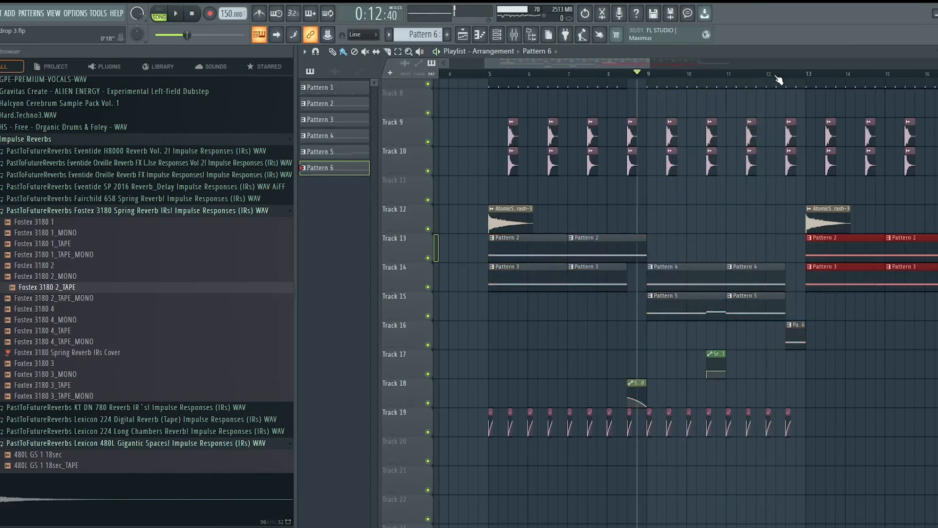
{"action": "left_click", "coordinate": [778, 78]}
{"action": "key", "text": "space"}
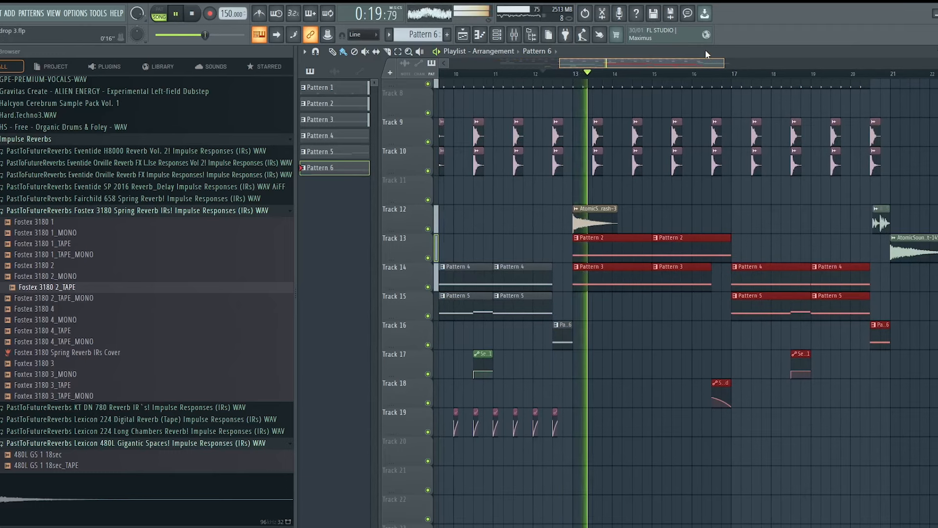
Duplicate the row of volume automation clips on Track 19 so it repeats from bar 13, and resume playback.
{"action": "left_click_drag", "start_coordinate": [705, 51], "coordinate": [651, 78]}
{"action": "left_click_drag", "start_coordinate": [692, 421], "coordinate": [436, 434]}
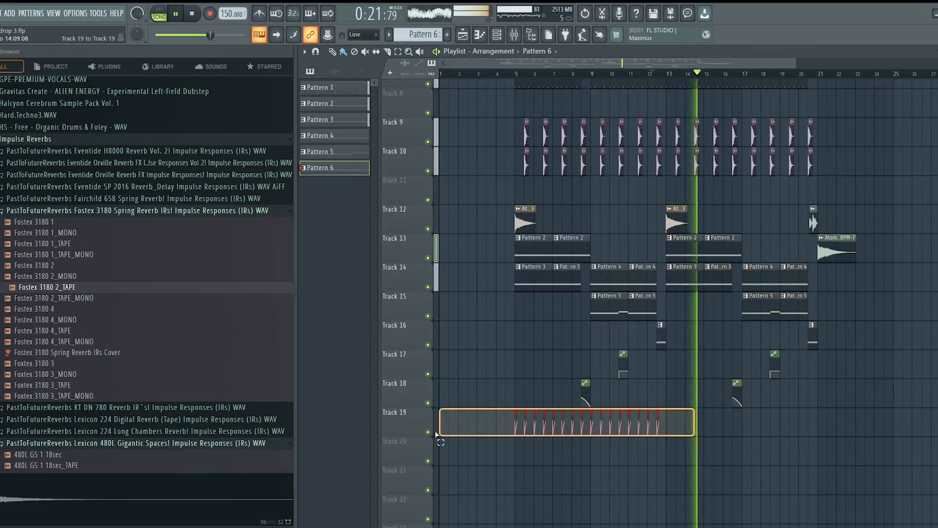
{"action": "key", "text": "space"}
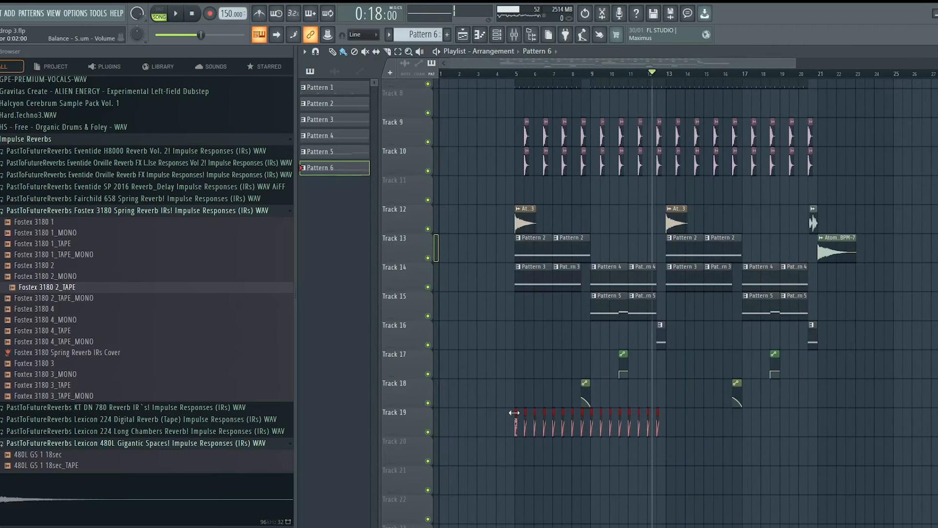
{"action": "key", "text": "space"}
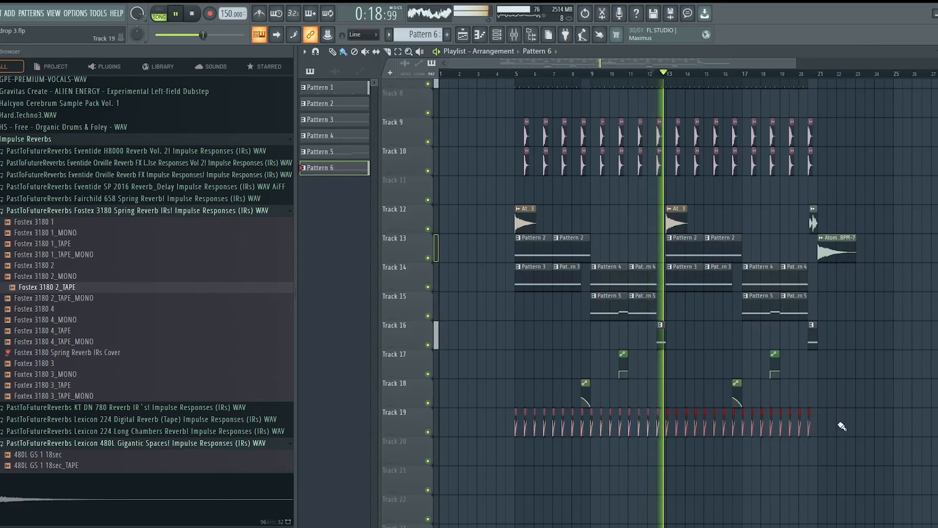
Loop playback from bar 13 to the middle of bar 16 by selecting that time range.
{"action": "scroll", "coordinate": [780, 76], "scroll_direction": "up", "scroll_amount": 4}
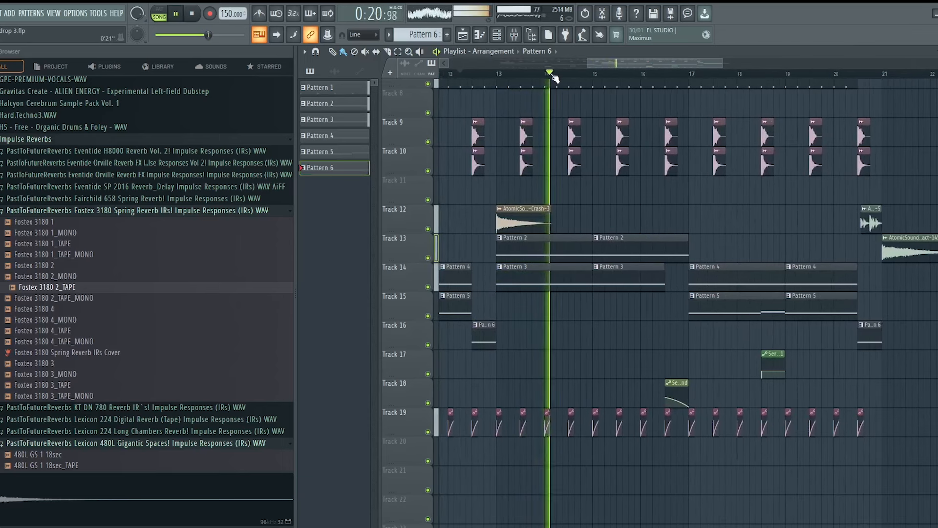
{"action": "key", "text": "space"}
{"action": "left_click_drag", "start_coordinate": [496, 73], "coordinate": [664, 89]}
{"action": "key", "text": "space"}
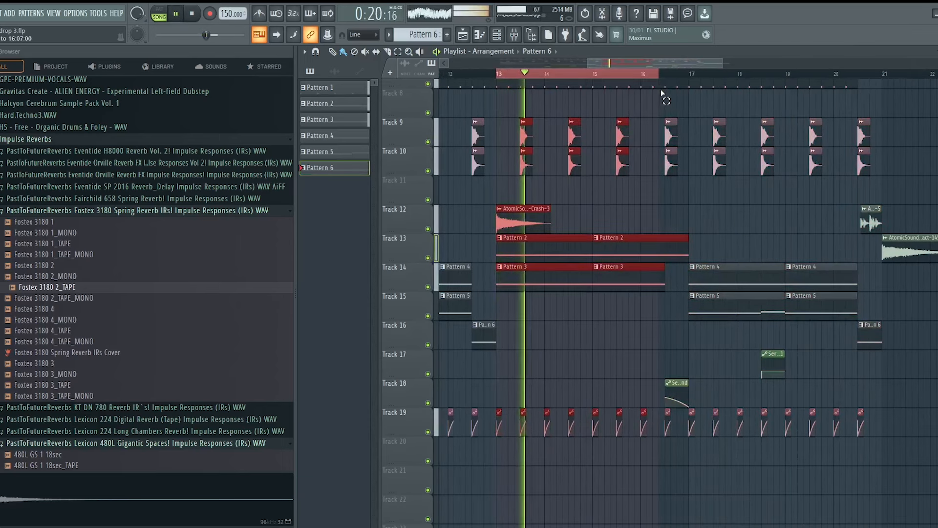
Open the original Serum synth and assign Macro 1 to oscillator A's wavetable position and the filter cutoff, adjusting both modulation amounts.
{"action": "left_click", "coordinate": [508, 38]}
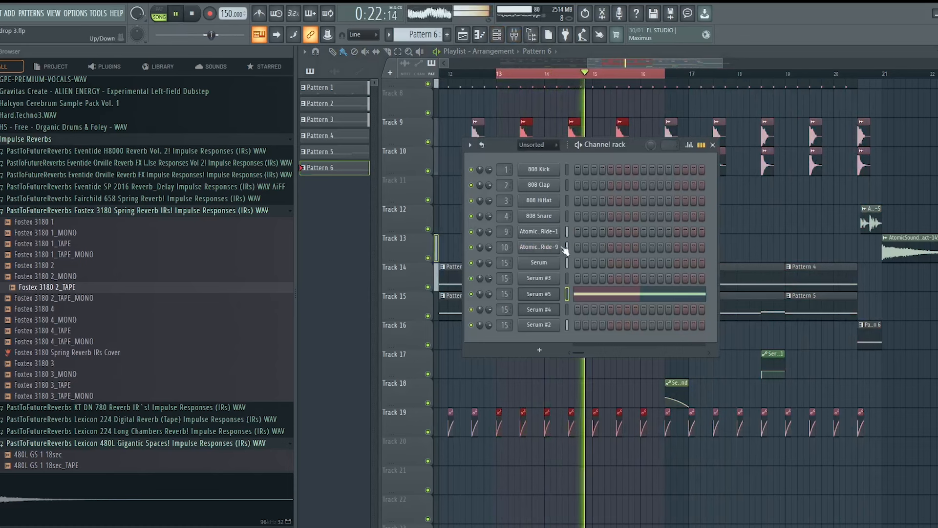
{"action": "left_click", "coordinate": [547, 235]}
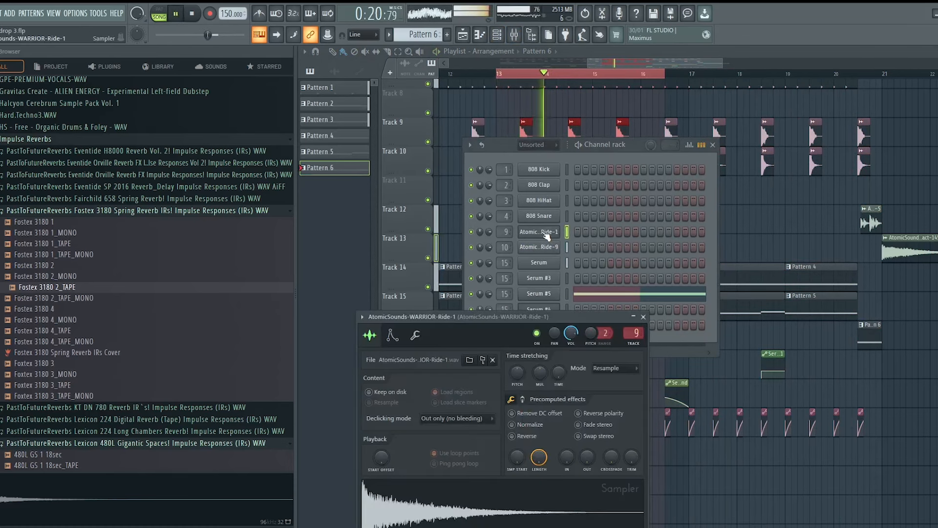
{"action": "left_click", "coordinate": [541, 263]}
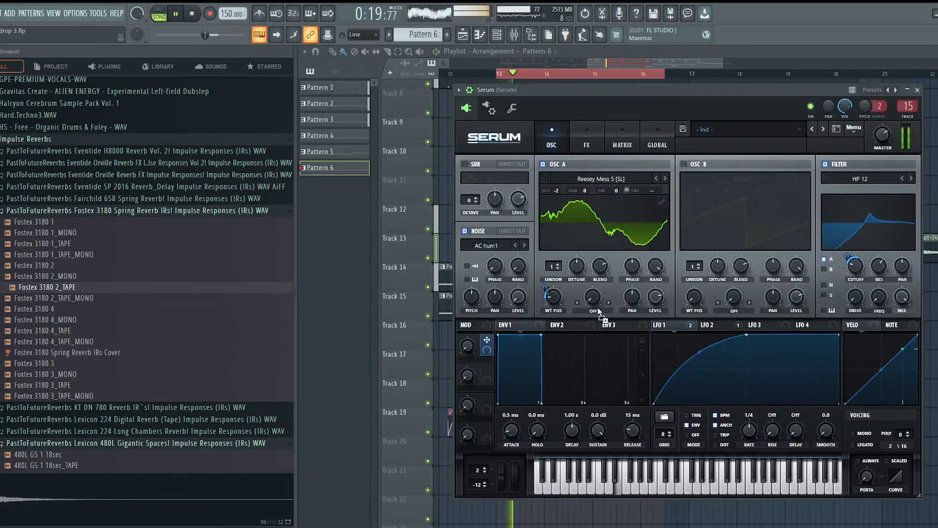
{"action": "mouse_move", "coordinate": [543, 289]}
{"action": "left_mouse_down"}
{"action": "mouse_move", "coordinate": [541, 313]}
{"action": "mouse_move", "coordinate": [545, 291]}
{"action": "left_mouse_up"}
{"action": "key", "text": "space"}
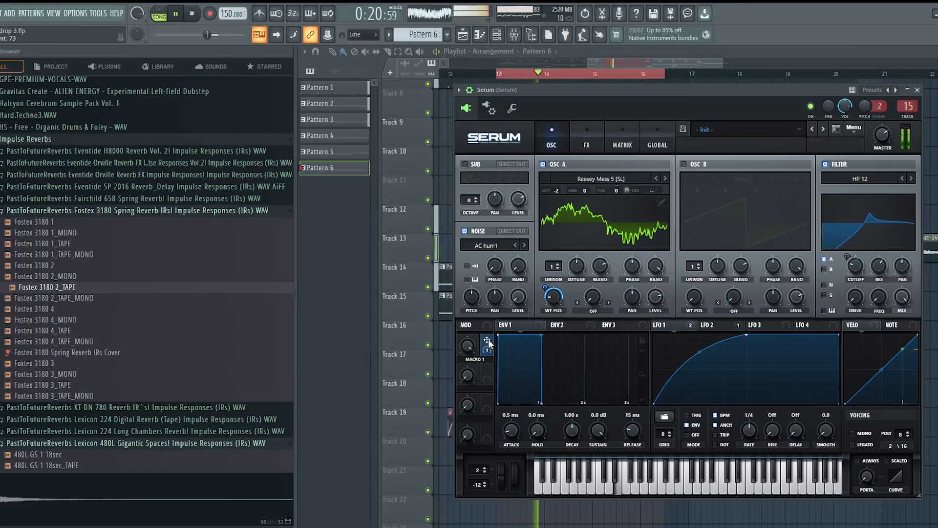
{"action": "left_click_drag", "start_coordinate": [851, 262], "coordinate": [846, 285]}
{"action": "key", "text": "space"}
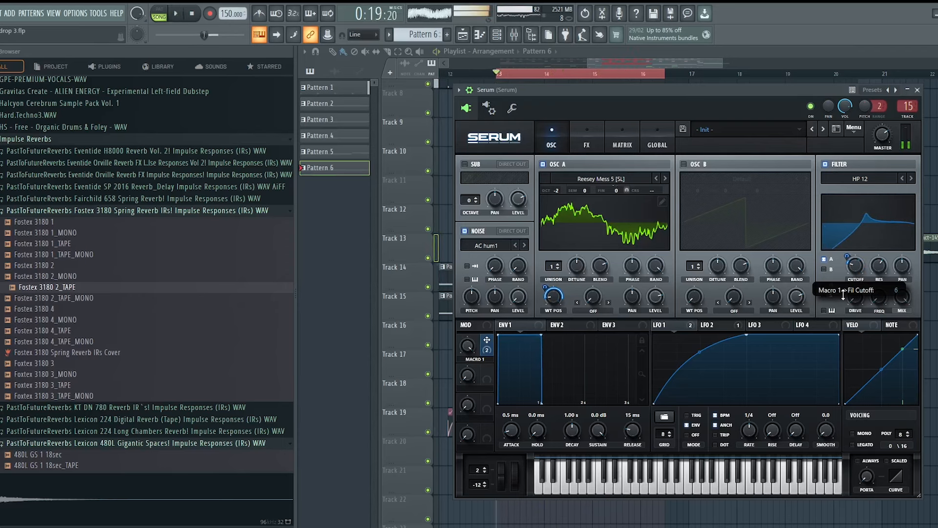
{"action": "key", "text": "space"}
{"action": "left_click_drag", "start_coordinate": [545, 287], "coordinate": [549, 300]}
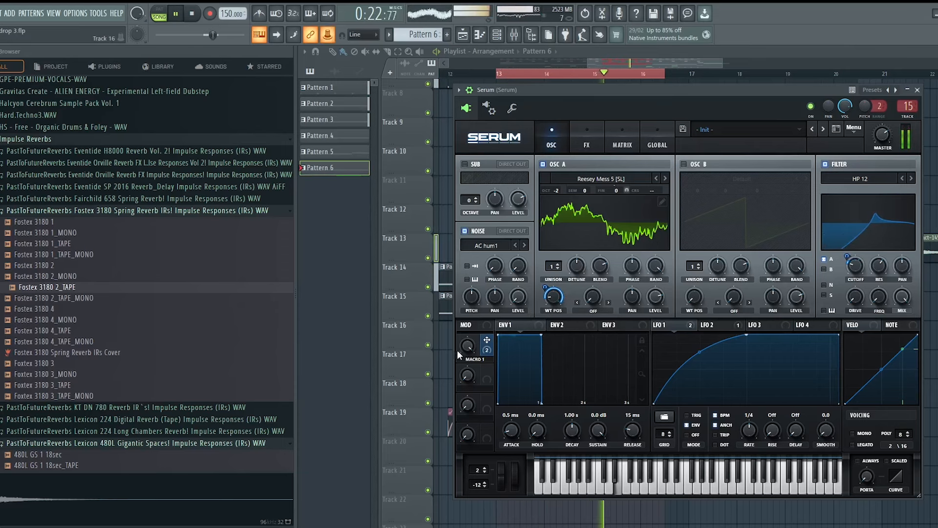
Create an automation clip for Macro 1 of the original Serum over the range from bar 13 to the middle of bar 16.
{"action": "left_click_drag", "start_coordinate": [458, 352], "coordinate": [382, 521]}
{"action": "left_click", "coordinate": [327, 35]}
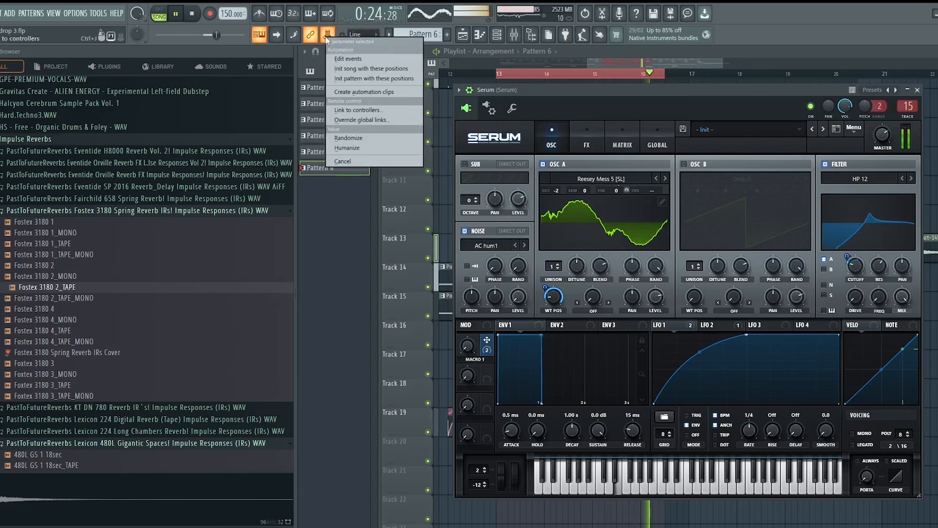
{"action": "left_click", "coordinate": [365, 92]}
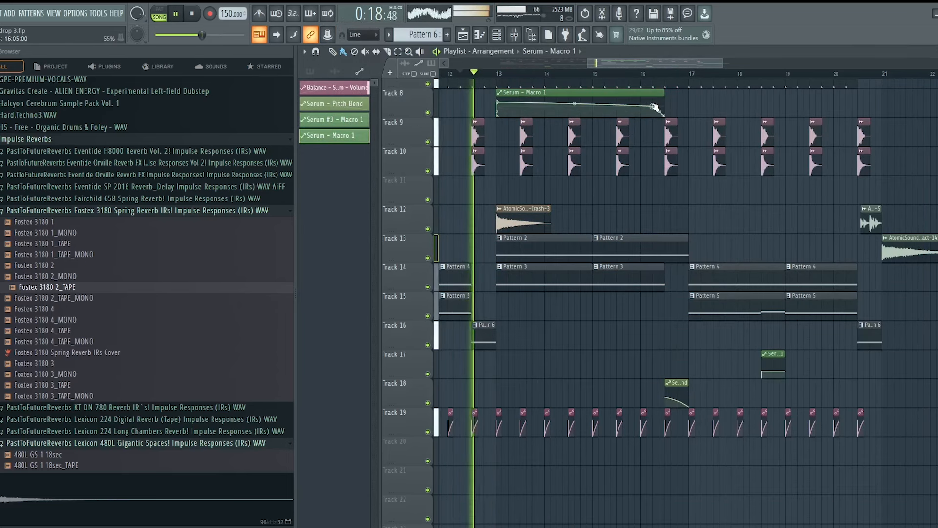
Raise the end and start points of the Serum Macro 1 automation so it holds an even, high level, and replay the section.
{"action": "left_click_drag", "start_coordinate": [654, 107], "coordinate": [676, 102]}
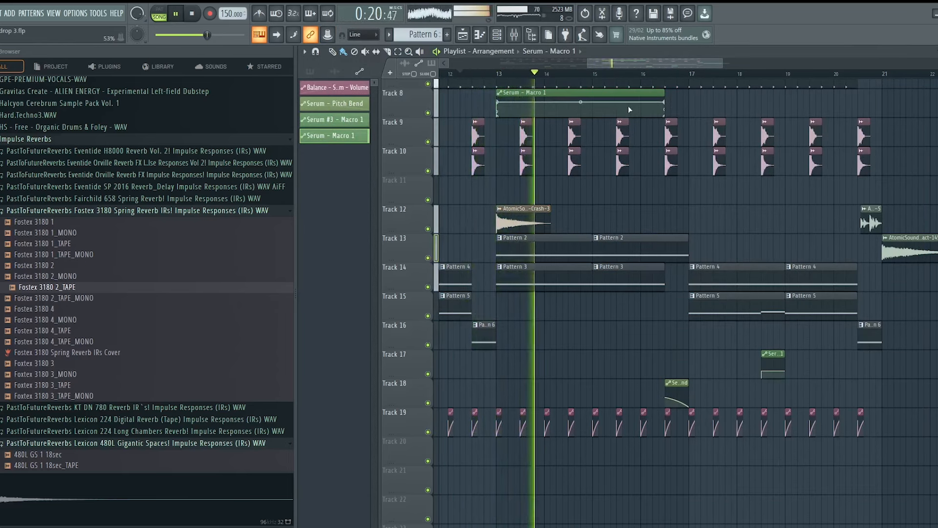
{"action": "left_click_drag", "start_coordinate": [664, 102], "coordinate": [666, 100]}
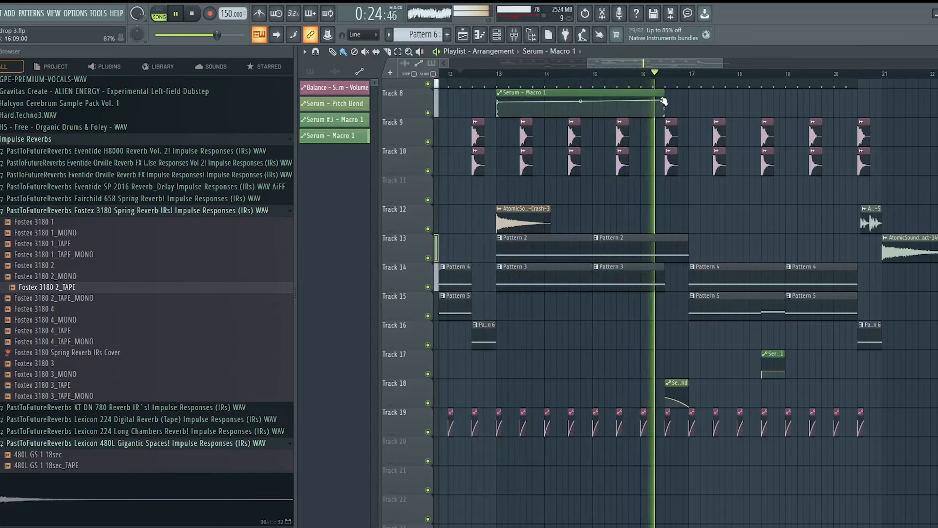
{"action": "key", "text": "space"}
{"action": "left_click_drag", "start_coordinate": [497, 105], "coordinate": [497, 98]}
{"action": "key", "text": "space"}
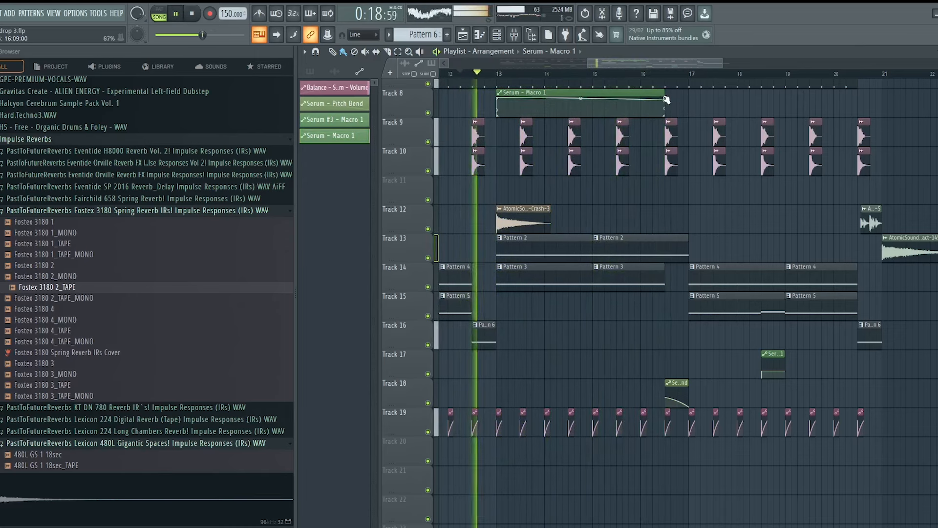
Move the Serum Macro 1 automation clip to Track 21, extend it at a flat level to bar 17 and replay its ending.
{"action": "left_click_drag", "start_coordinate": [567, 108], "coordinate": [569, 483]}
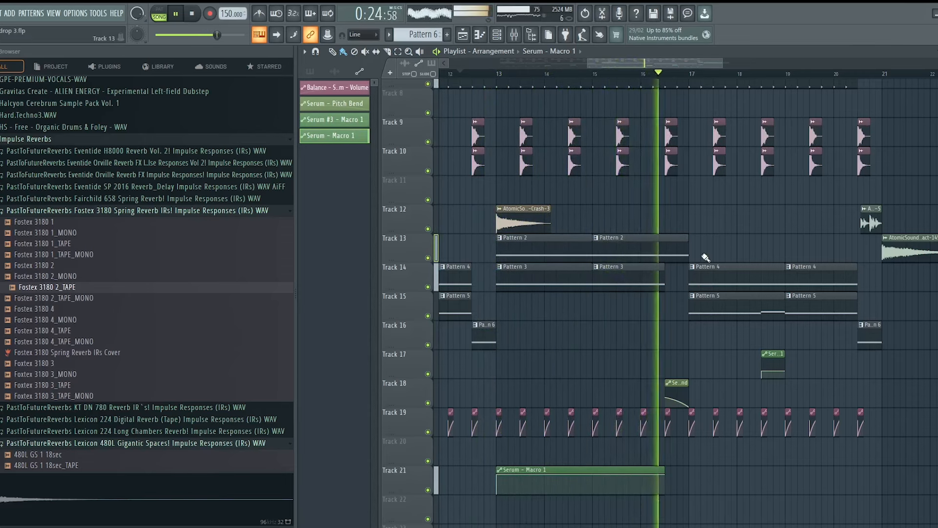
{"action": "left_click_drag", "start_coordinate": [664, 468], "coordinate": [686, 496]}
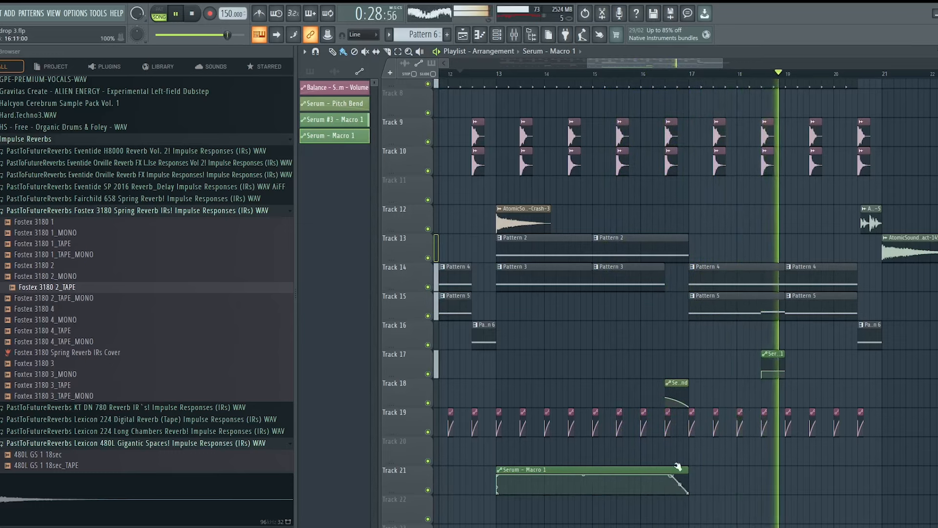
{"action": "left_click", "coordinate": [655, 74]}
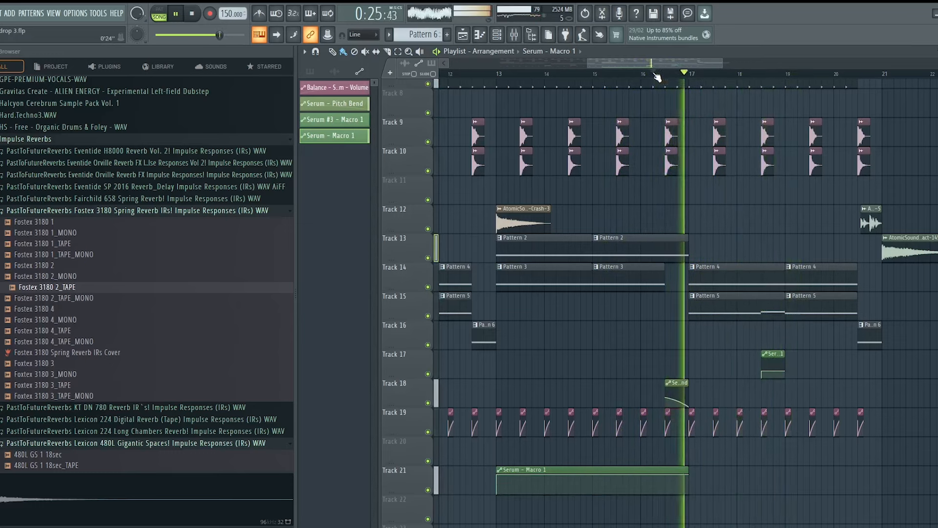
{"action": "left_click", "coordinate": [656, 74]}
Loop playback from bar 17 to bar 19 and open the Serum #3 synth used by Pattern 4.
{"action": "scroll", "coordinate": [854, 393], "scroll_direction": "up", "scroll_amount": 2}
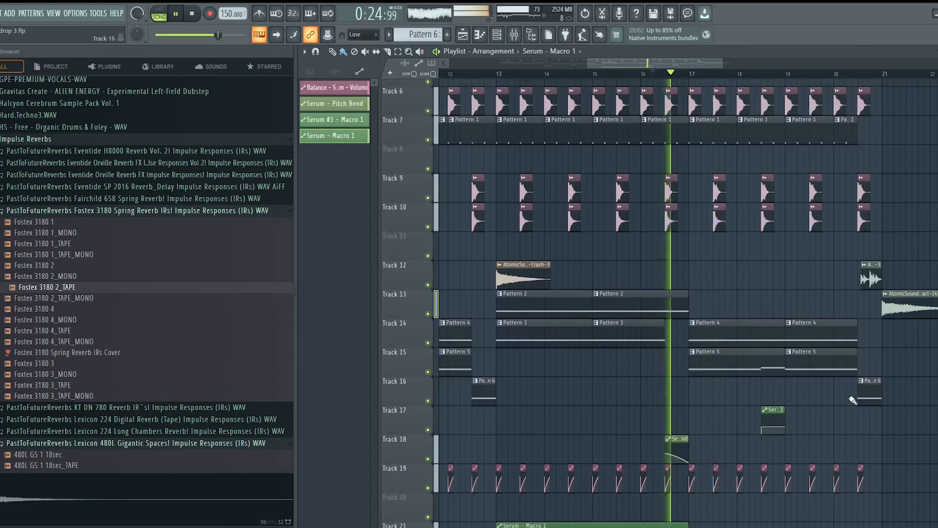
{"action": "left_click_drag", "start_coordinate": [679, 74], "coordinate": [785, 73]}
{"action": "double_click", "coordinate": [725, 335]}
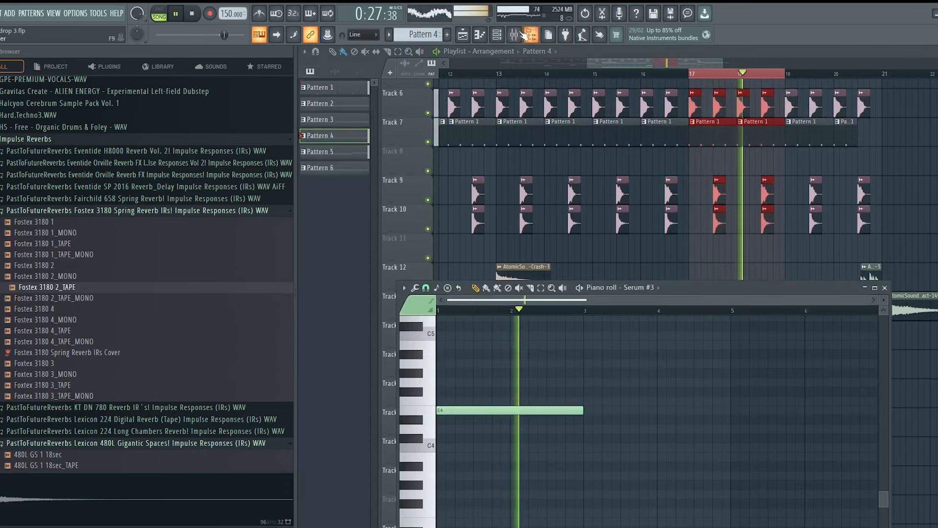
{"action": "left_click", "coordinate": [496, 34]}
{"action": "left_click", "coordinate": [555, 279]}
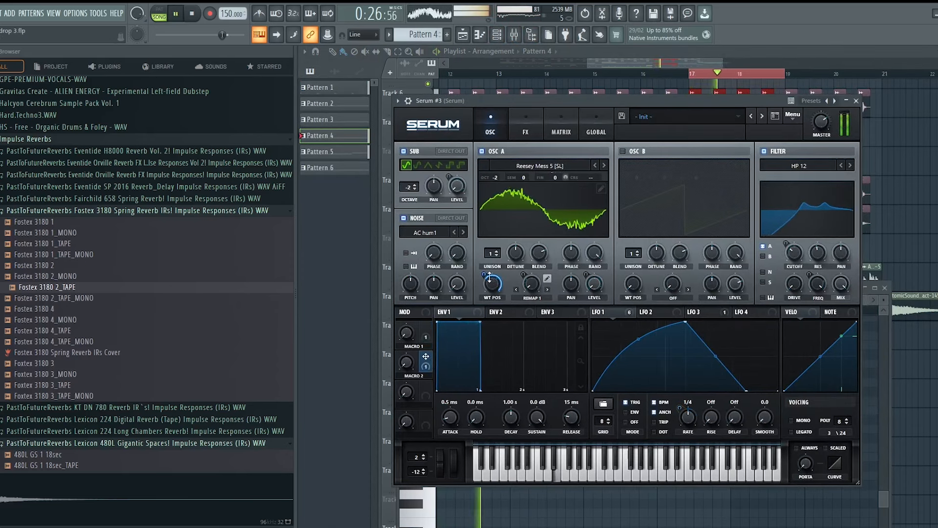
Assign Serum #3's Macro 2 to oscillator A's wavetable position and Remap 1 warp, and create an automation clip for that macro.
{"action": "left_click_drag", "start_coordinate": [489, 277], "coordinate": [489, 295]}
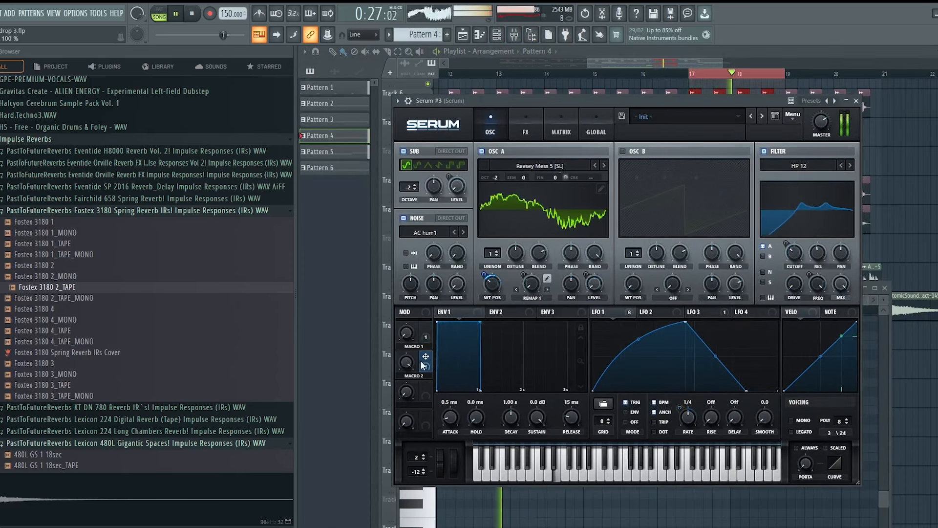
{"action": "left_click_drag", "start_coordinate": [541, 277], "coordinate": [520, 299]}
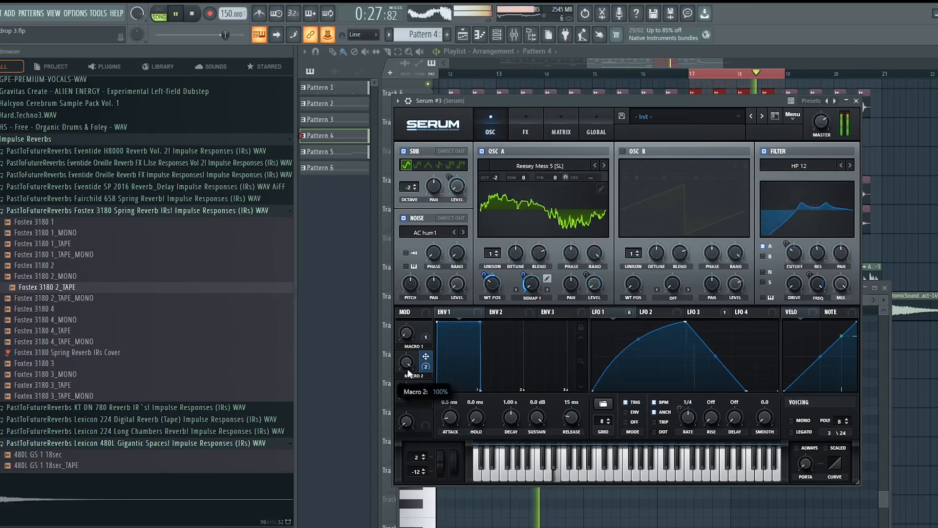
{"action": "right_click", "coordinate": [328, 34]}
{"action": "left_click", "coordinate": [410, 92]}
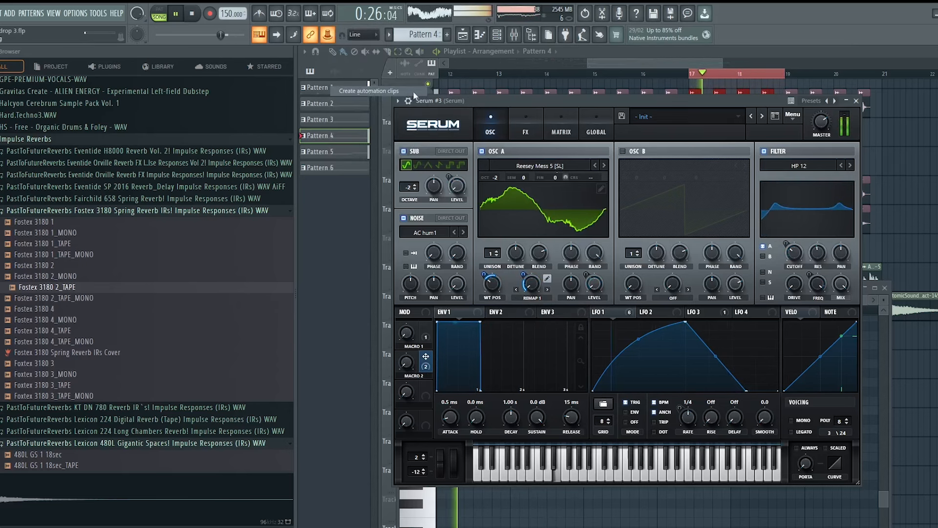
Extend the Serum #3 Macro 2 automation on Track 5 to the middle of bar 20, keeping it at 100% throughout.
{"action": "left_click", "coordinate": [611, 73]}
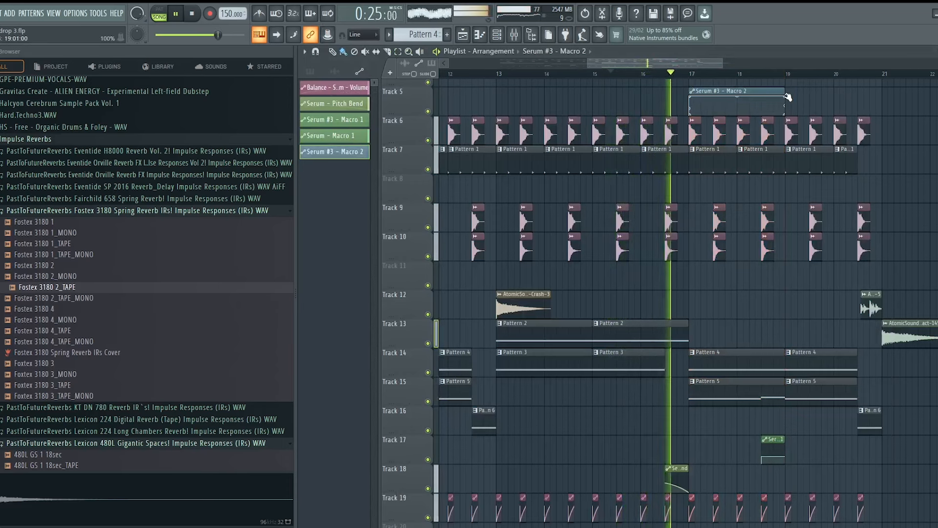
{"action": "left_click_drag", "start_coordinate": [784, 110], "coordinate": [860, 122]}
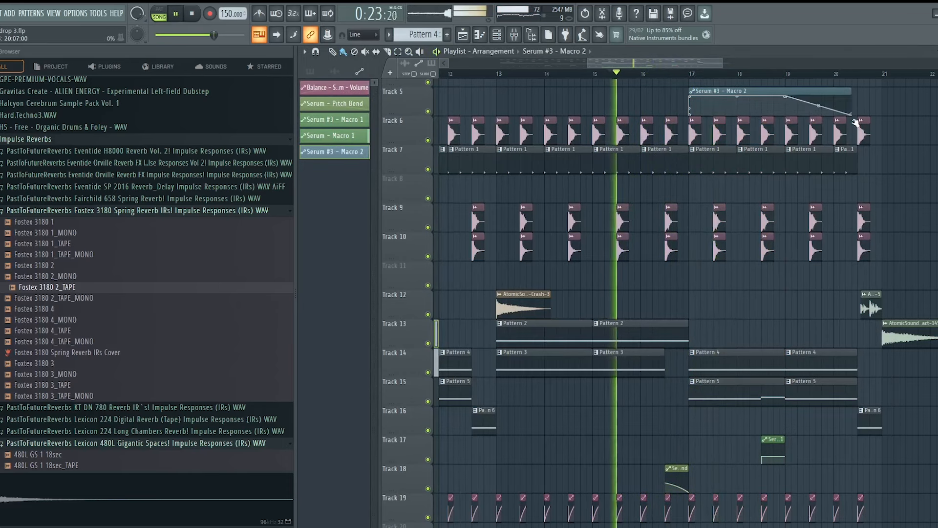
{"action": "left_click_drag", "start_coordinate": [784, 98], "coordinate": [880, 76]}
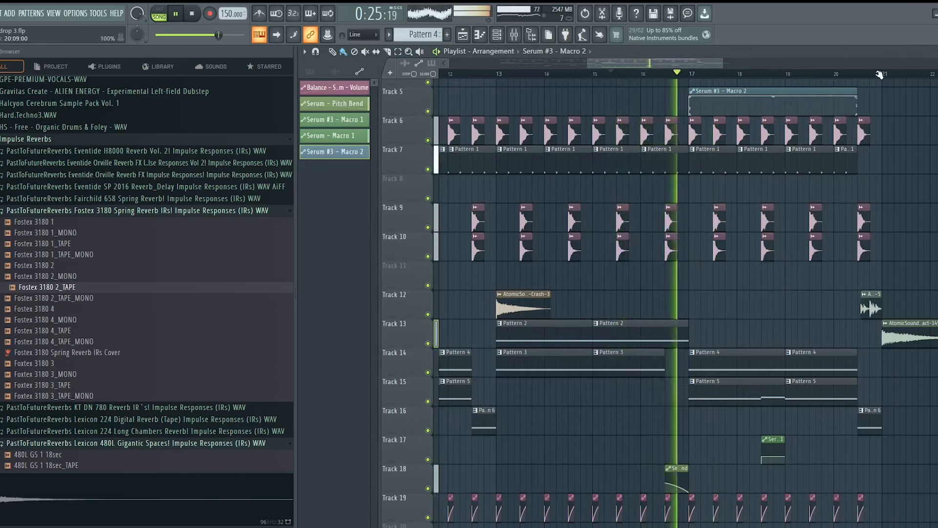
Loop playback from bar 17 to the middle of bar 20 and open the Serum #4 synth used by Pattern 5.
{"action": "left_click_drag", "start_coordinate": [691, 75], "coordinate": [855, 89]}
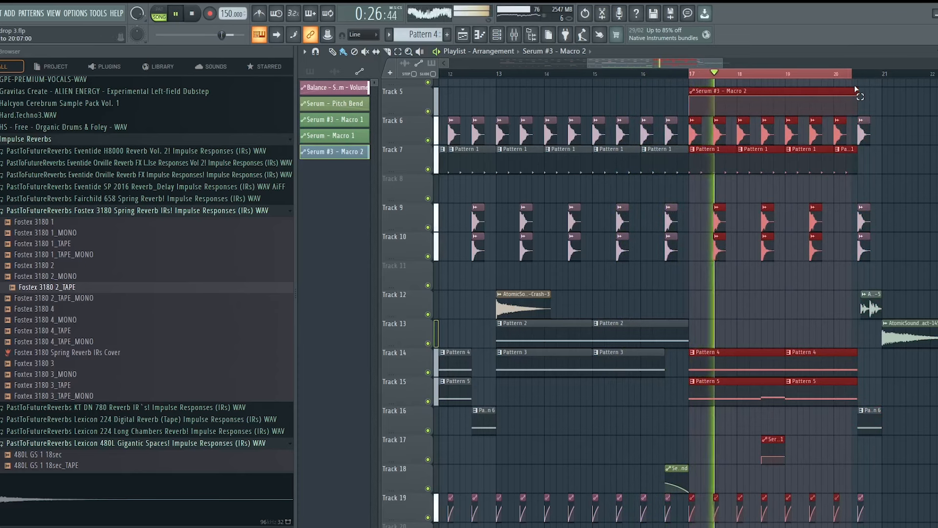
{"action": "double_click", "coordinate": [729, 383]}
{"action": "left_click", "coordinate": [514, 35]}
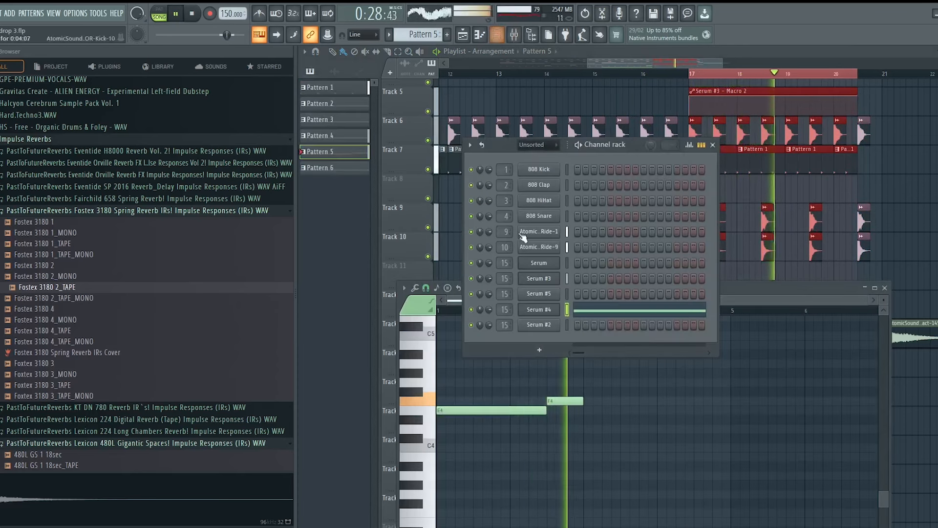
{"action": "left_click", "coordinate": [529, 311]}
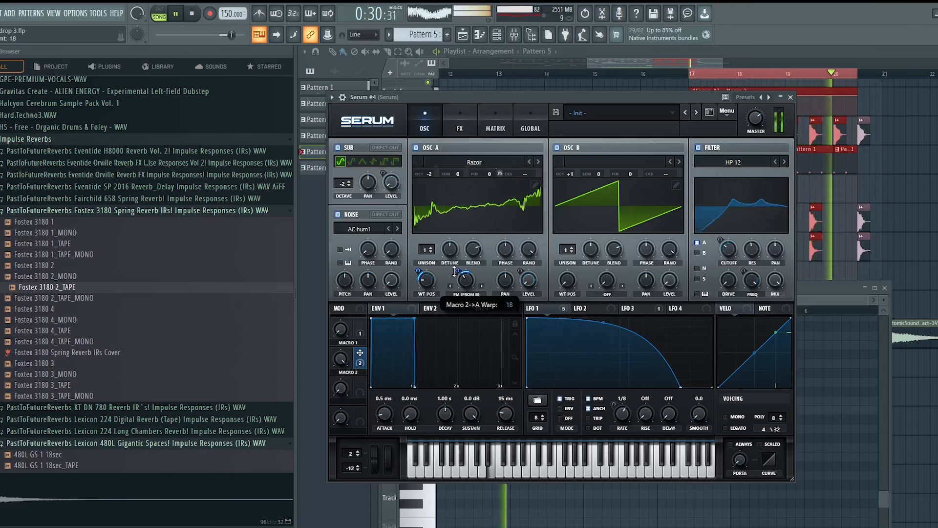
Set oscillator B's warp to Sync (No Window) in Serum #4, and adjust Macro 2's modulation of both oscillators' warp.
{"action": "left_click", "coordinate": [588, 295]}
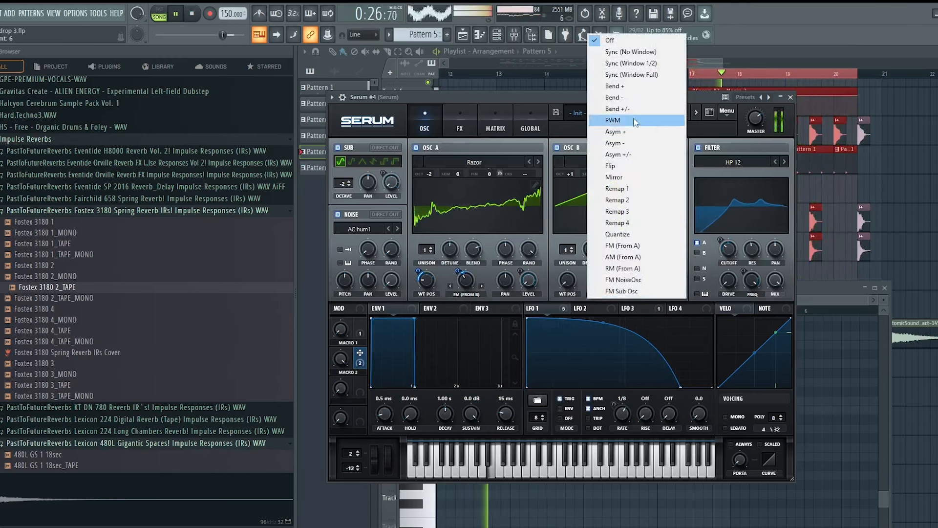
{"action": "left_click", "coordinate": [624, 52]}
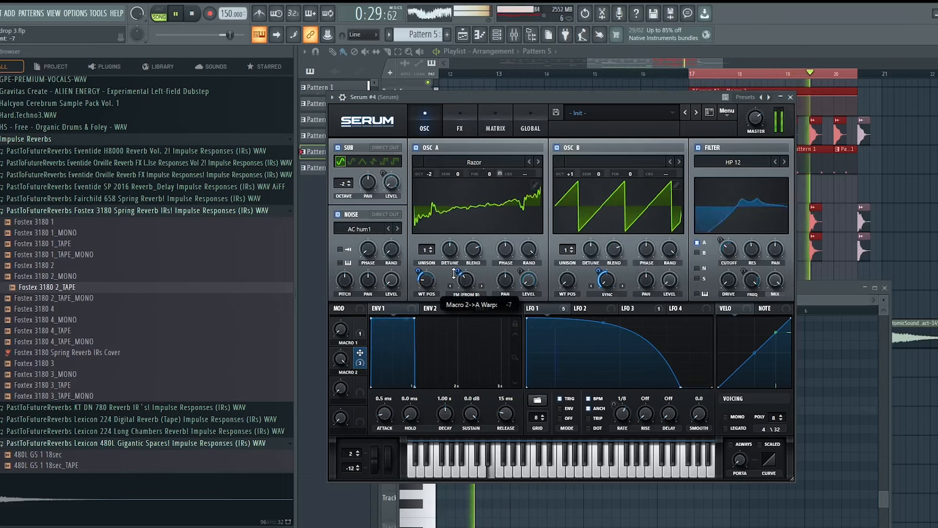
{"action": "key", "text": "space"}
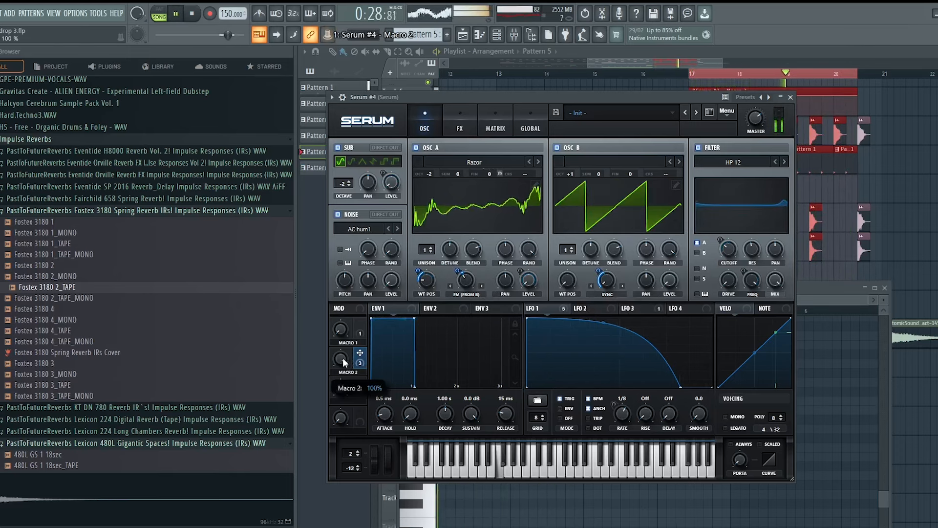
Create an automation clip for Serum #4's Macro 2 over the looped range, clear the time selection and play from around bar 17.
{"action": "right_click", "coordinate": [332, 34]}
{"action": "left_click", "coordinate": [347, 89]}
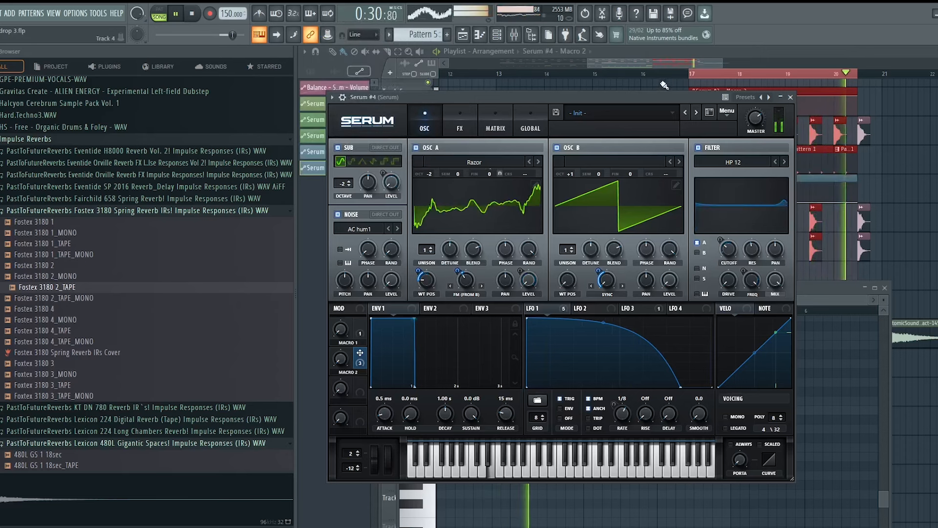
{"action": "double_click", "coordinate": [677, 74]}
{"action": "key", "text": "space"}
{"action": "key", "text": "space"}
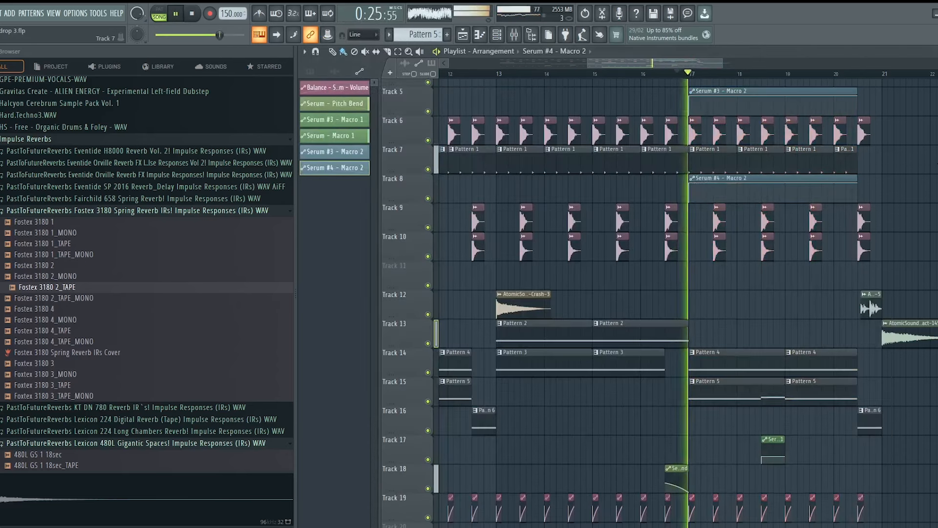
{"action": "scroll", "coordinate": [757, 67], "scroll_direction": "down", "scroll_amount": 2}
{"action": "scroll", "coordinate": [762, 73], "scroll_direction": "down", "scroll_amount": 3}
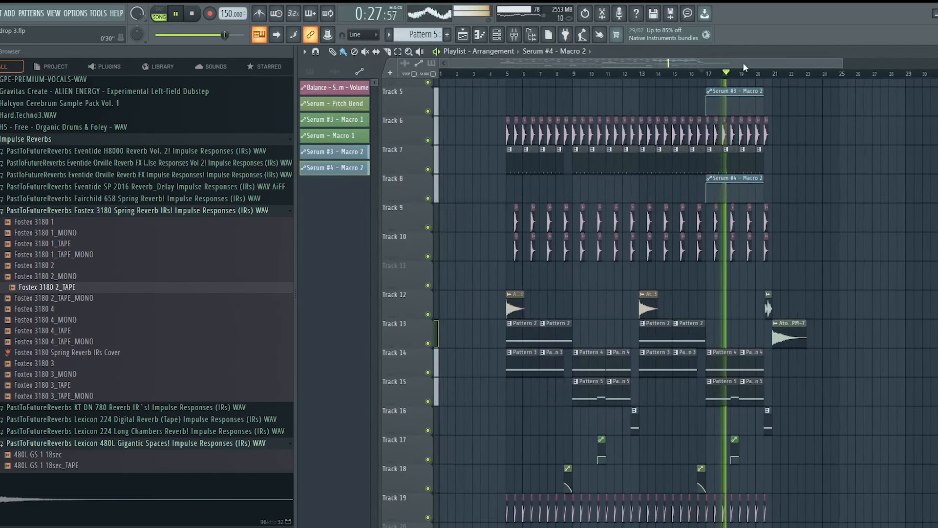
Mute the drum fill on Track 12 at the end of bar 20 and unmute the Pattern 6 clip on Track 16 beside it.
{"action": "scroll", "coordinate": [852, 181], "scroll_direction": "up", "scroll_amount": 2}
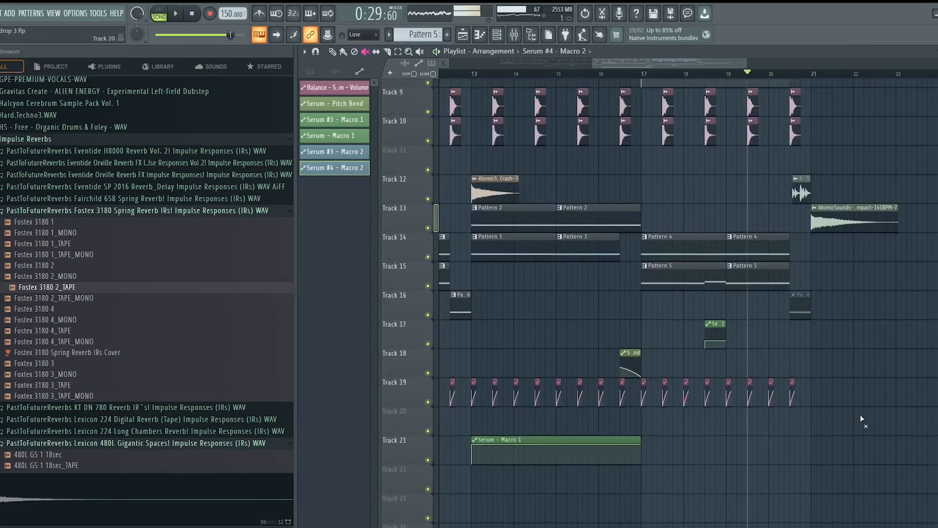
{"action": "scroll", "coordinate": [865, 401], "scroll_direction": "up", "scroll_amount": 3}
{"action": "left_click", "coordinate": [800, 418]}
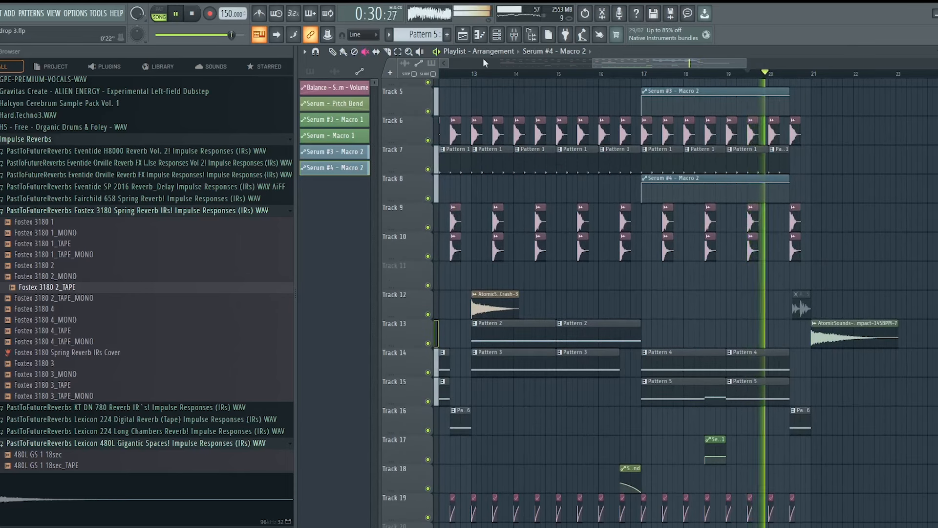
{"action": "left_click", "coordinate": [333, 52]}
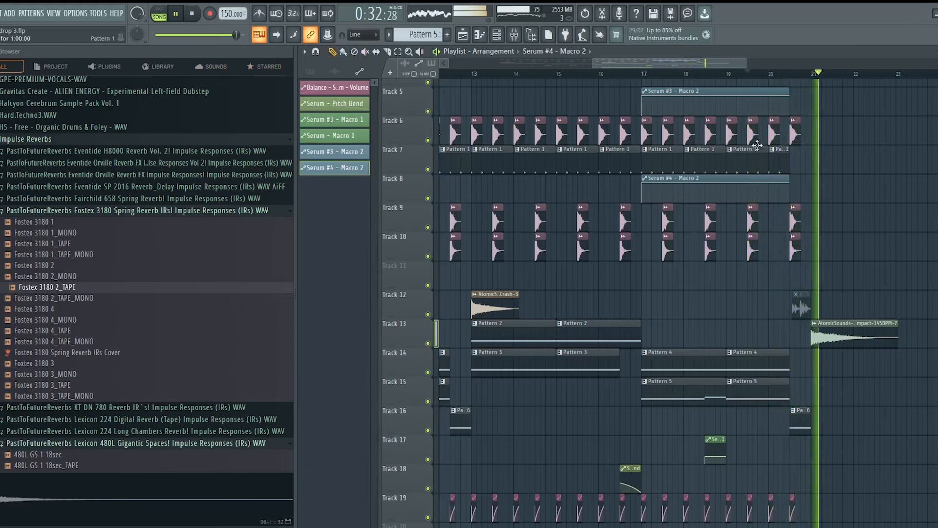
{"action": "left_click_drag", "start_coordinate": [787, 163], "coordinate": [794, 162]}
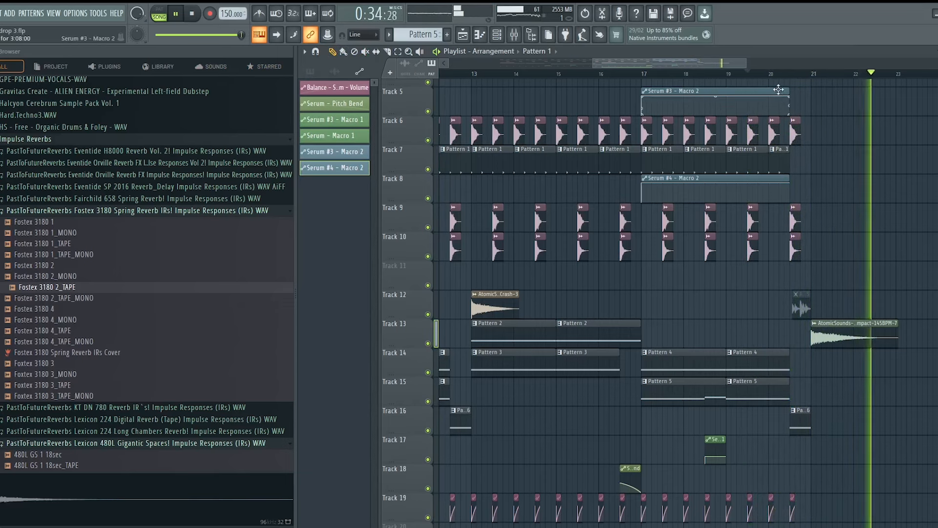
Solo the Serum mixer track while looping from the middle of bar 20 to bar 22, and open its EchoBoy effect.
{"action": "left_click_drag", "start_coordinate": [790, 73], "coordinate": [852, 74]}
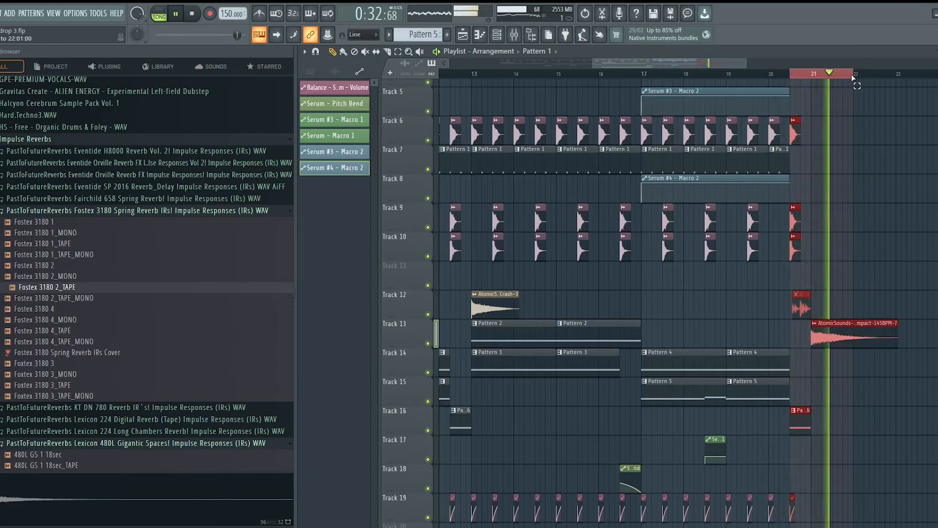
{"action": "key", "text": "F9"}
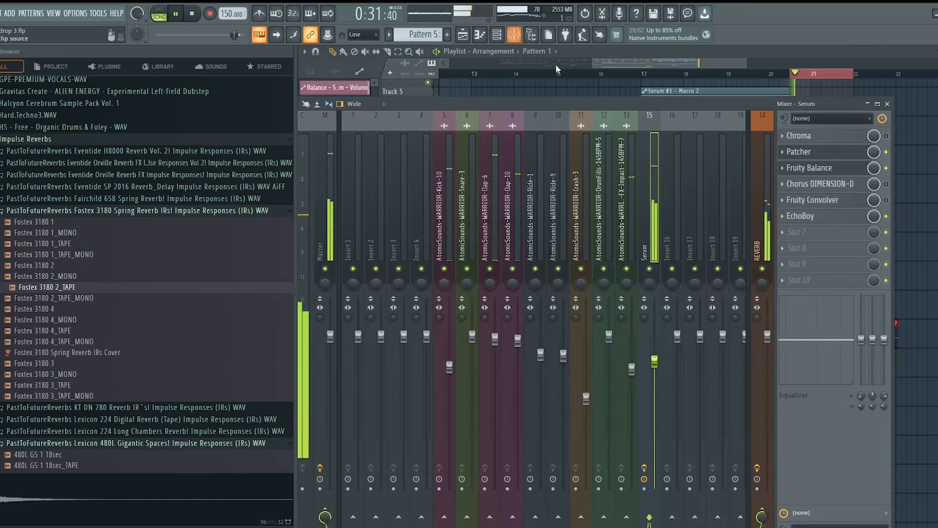
{"action": "right_click", "coordinate": [649, 269]}
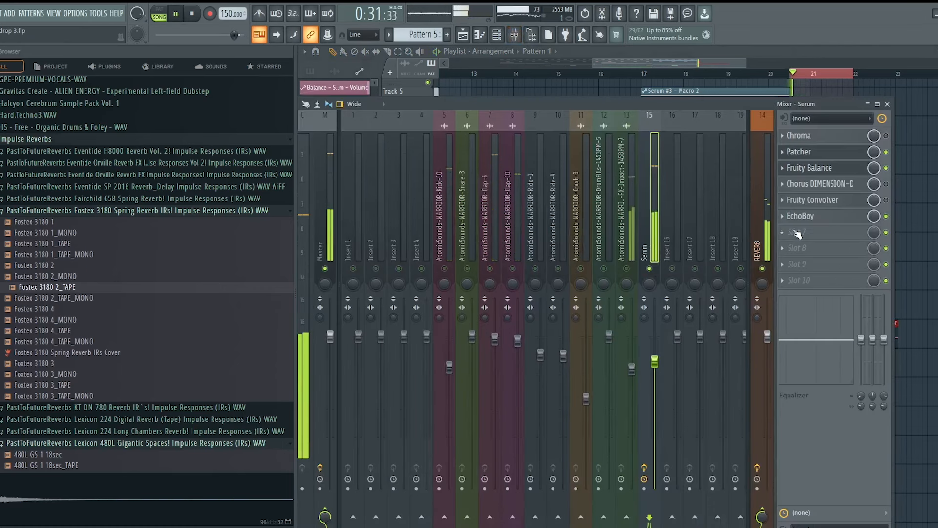
{"action": "left_click", "coordinate": [814, 220]}
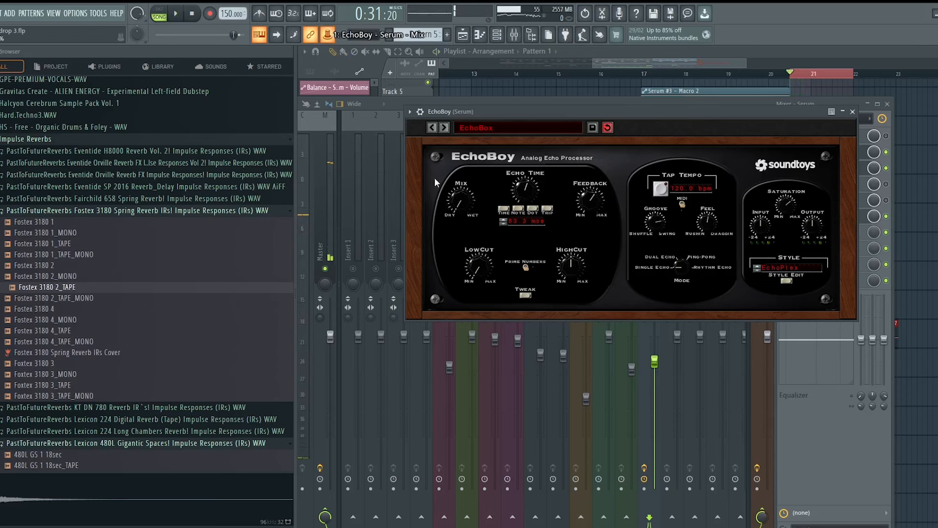
Create an automation clip for EchoBoy's Mix over the selected range and resume playback from bar 17.
{"action": "right_click", "coordinate": [331, 36]}
{"action": "left_click", "coordinate": [350, 90]}
{"action": "left_click", "coordinate": [644, 74]}
{"action": "key", "text": "space"}
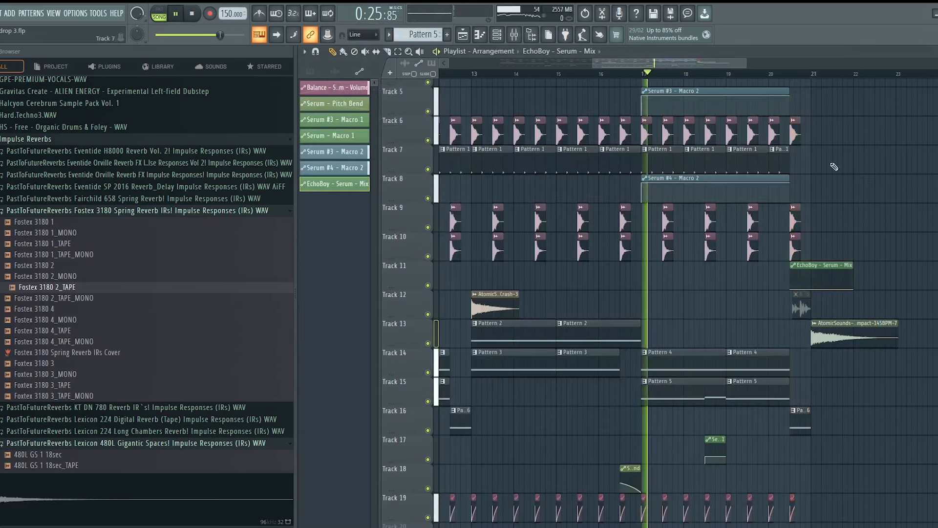
Extend the EchoBoy Mix automation clip to about mid bar 22, shape it to peak at bar 21 and fall, and play from bar 20.
{"action": "right_click", "coordinate": [812, 270]}
{"action": "left_click_drag", "start_coordinate": [853, 289], "coordinate": [874, 294]}
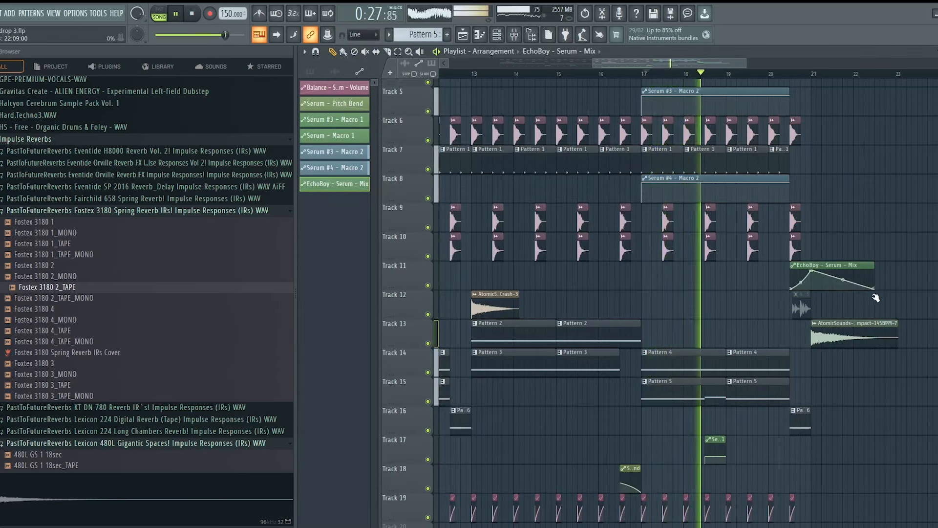
{"action": "left_click", "coordinate": [779, 74]}
{"action": "key", "text": "space"}
Reshape the EchoBoy Mix curve to stay high after bar 21 and drop steeply at the clip's end, auditioning it between edits.
{"action": "left_click_drag", "start_coordinate": [801, 282], "coordinate": [869, 274]}
{"action": "key", "text": "space"}
{"action": "key", "text": "space"}
{"action": "key", "text": "space"}
{"action": "right_click", "coordinate": [843, 274]}
{"action": "key", "text": "space"}
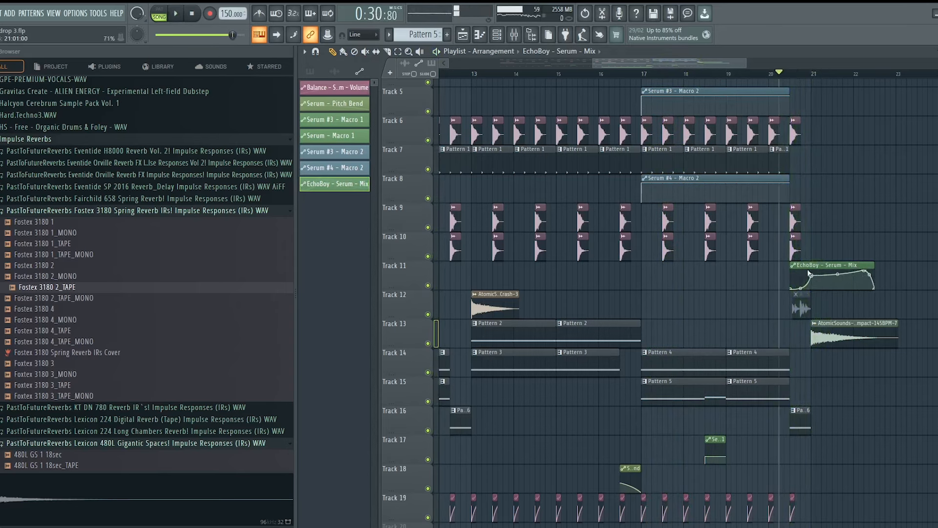
Load the EchoPlex preset in the Serum mixer track's EchoBoy during playback, and return to the playlist.
{"action": "key", "text": "space"}
{"action": "key", "text": "F9"}
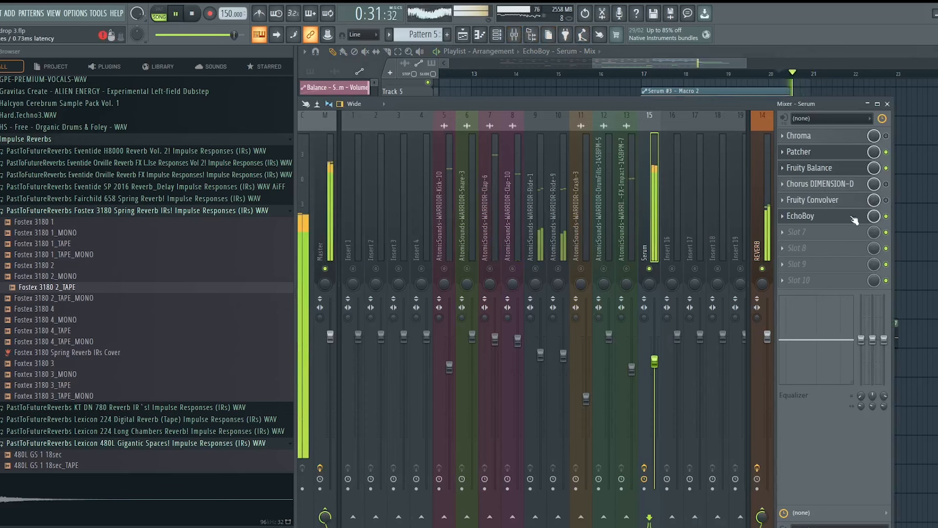
{"action": "left_click", "coordinate": [852, 218]}
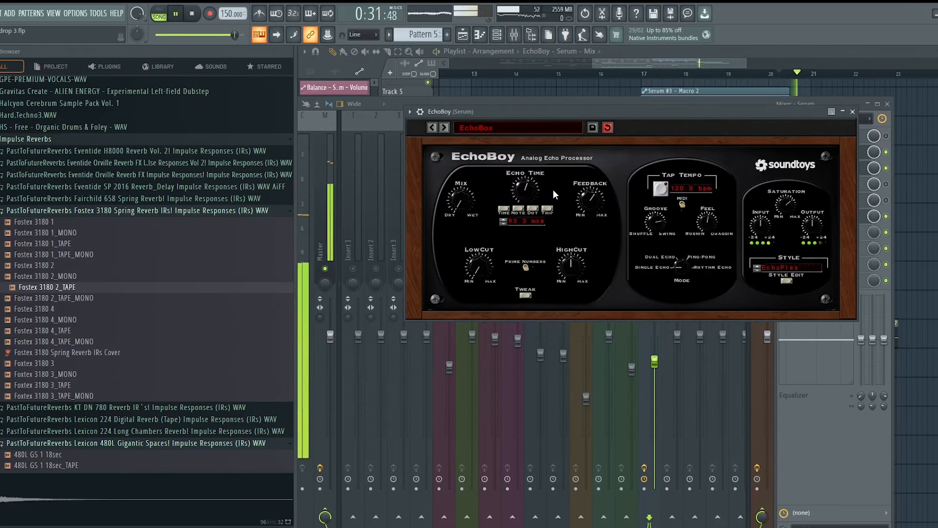
{"action": "left_click", "coordinate": [446, 126]}
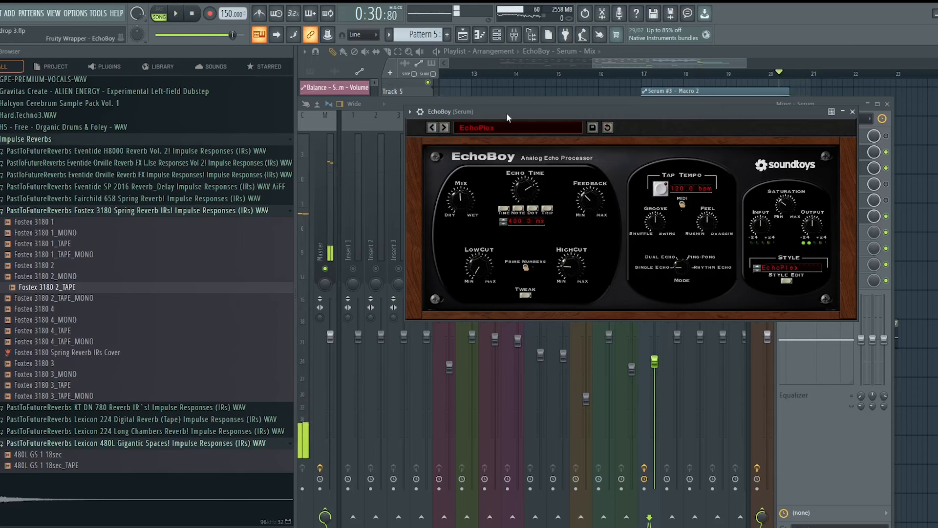
{"action": "left_click_drag", "start_coordinate": [506, 113], "coordinate": [510, 127]}
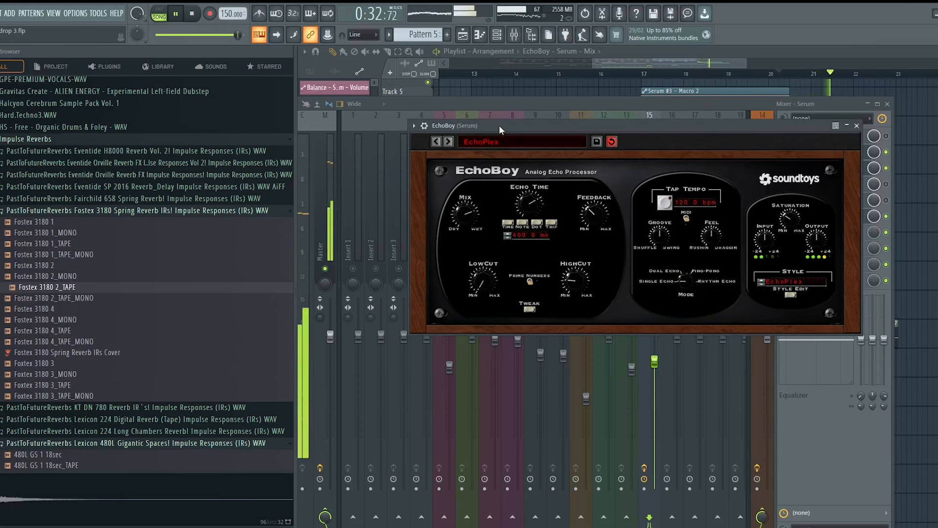
{"action": "left_click", "coordinate": [888, 103]}
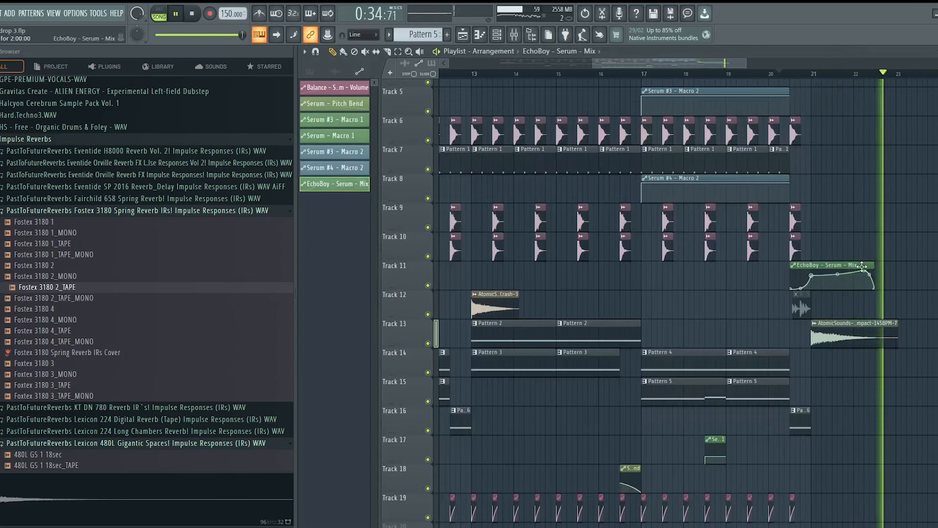
Lower the late point of the EchoBoy Mix curve to about 58% and replay the ending from bar 20.
{"action": "key", "text": "space"}
{"action": "key", "text": "space"}
{"action": "left_click_drag", "start_coordinate": [864, 270], "coordinate": [865, 279]}
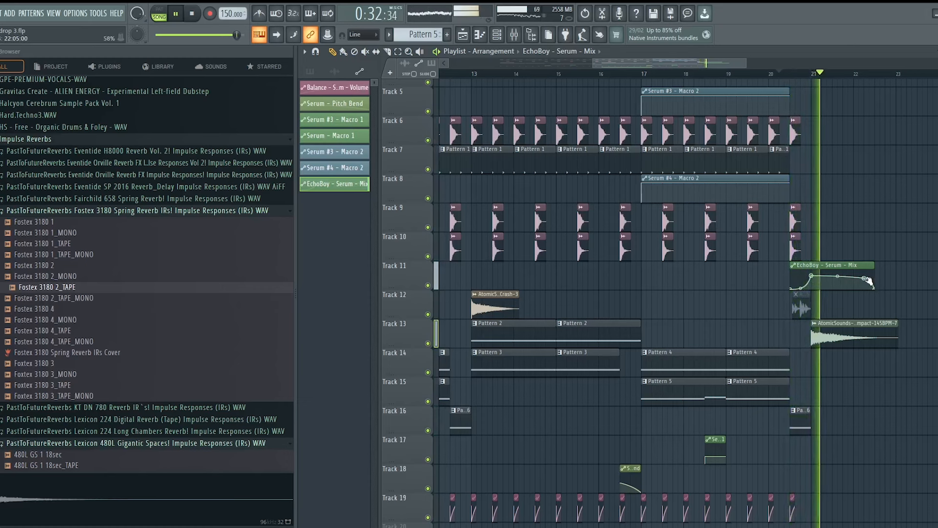
{"action": "key", "text": "space"}
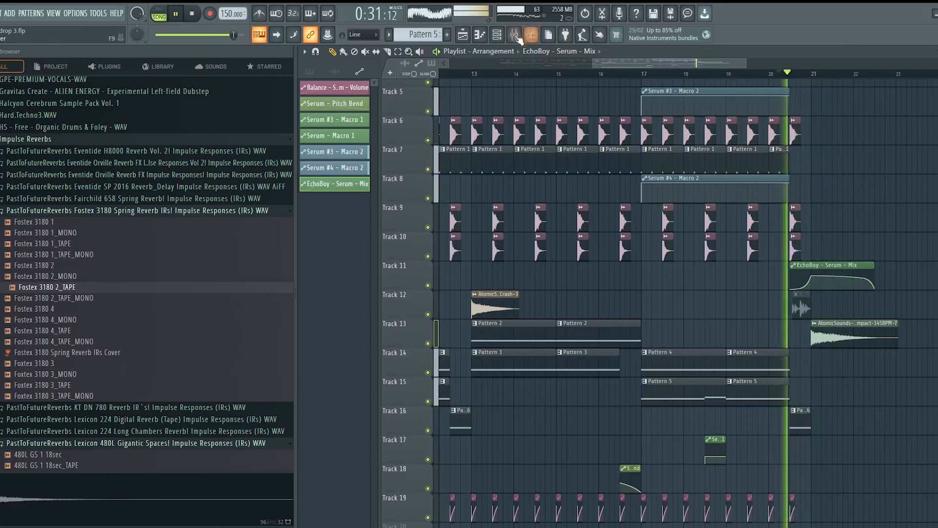
Check the mixer while replaying the ending, and trim the end of the impact clip on Track 13 to just before bar 23.
{"action": "left_click", "coordinate": [514, 35]}
{"action": "key", "text": "space"}
{"action": "key", "text": "F9"}
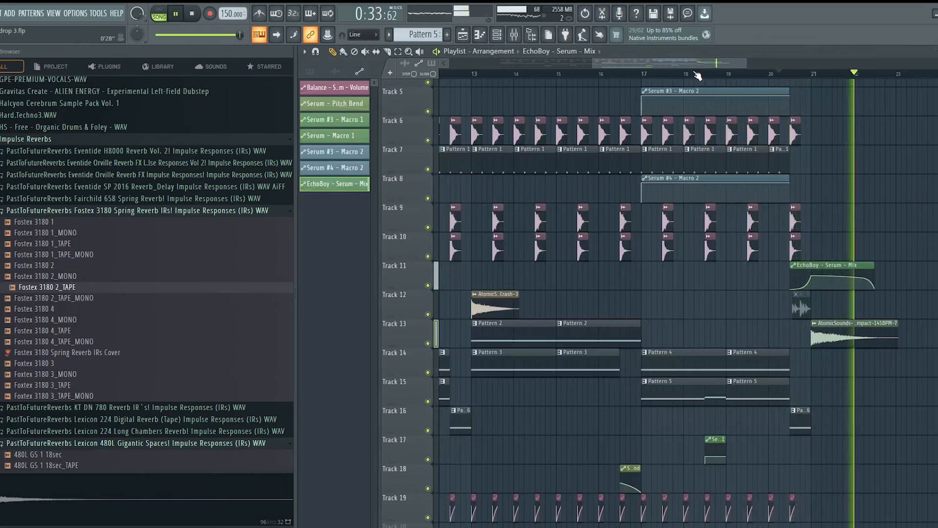
{"action": "left_click_drag", "start_coordinate": [900, 323], "coordinate": [896, 323]}
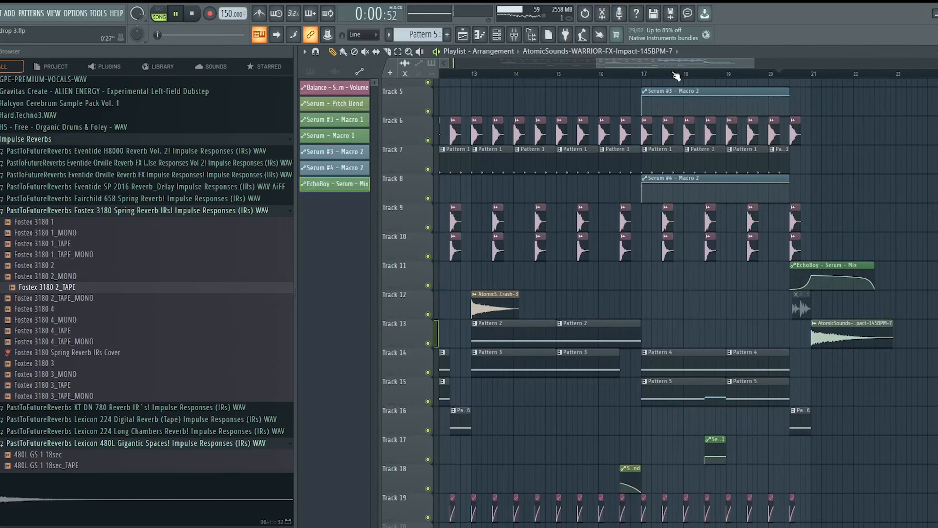
Play the finished drop from bar 5 with the whole arrangement in view.
{"action": "scroll", "coordinate": [676, 76], "scroll_direction": "down", "scroll_amount": 5}
{"action": "key", "text": "space"}
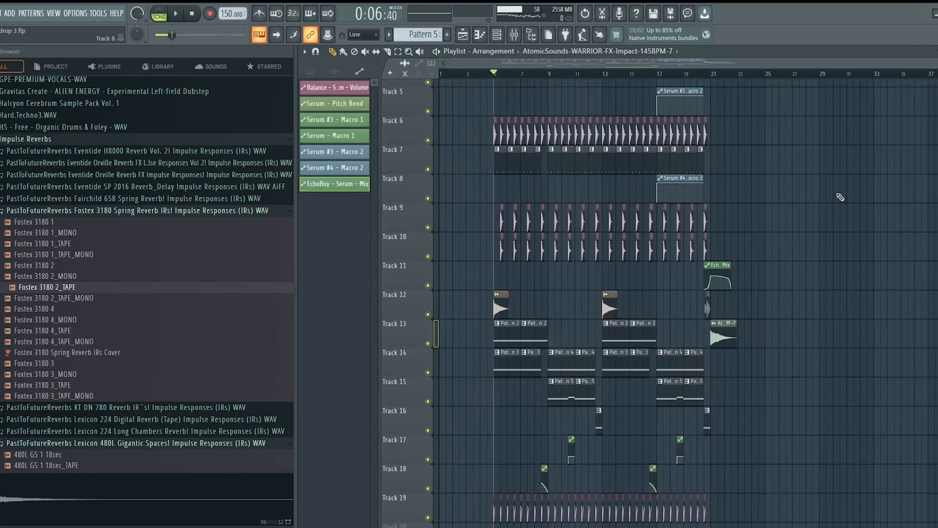
{"action": "scroll", "coordinate": [840, 197], "scroll_direction": "down", "scroll_amount": 5}
{"action": "key", "text": "space"}
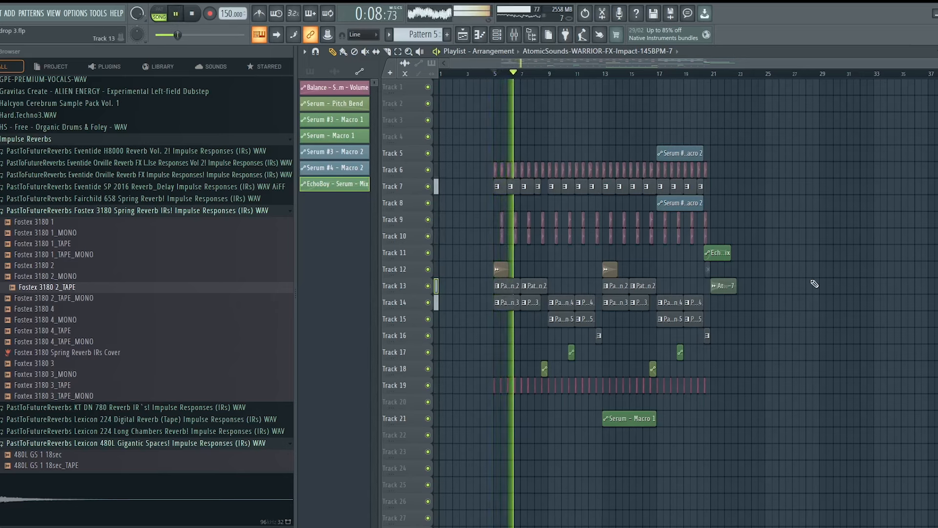
{"action": "scroll", "coordinate": [791, 271], "scroll_direction": "up", "scroll_amount": 2}
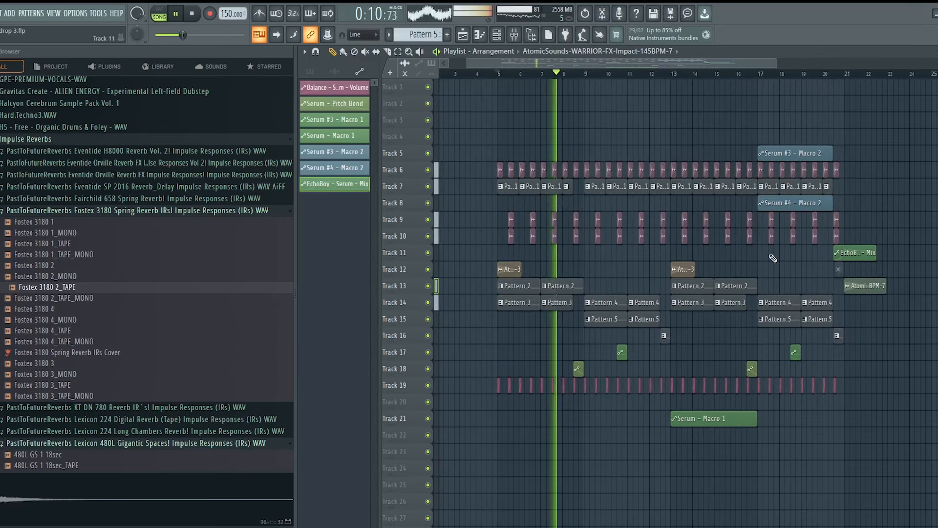